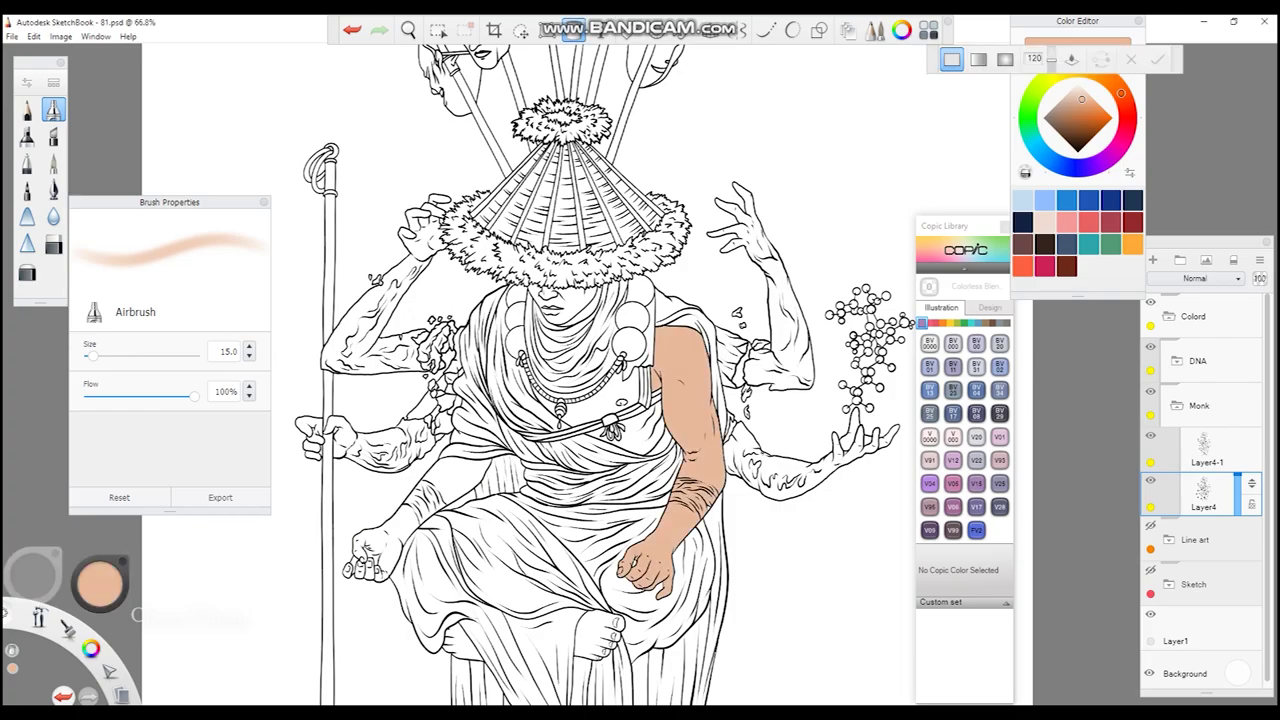
- Fill the monk's face, other forearm and hand, and bare chest with the light skin tone
drag(600, 450, 700, 510)
scroll(634, 342, up, 3)
drag(500, 270, 570, 320)
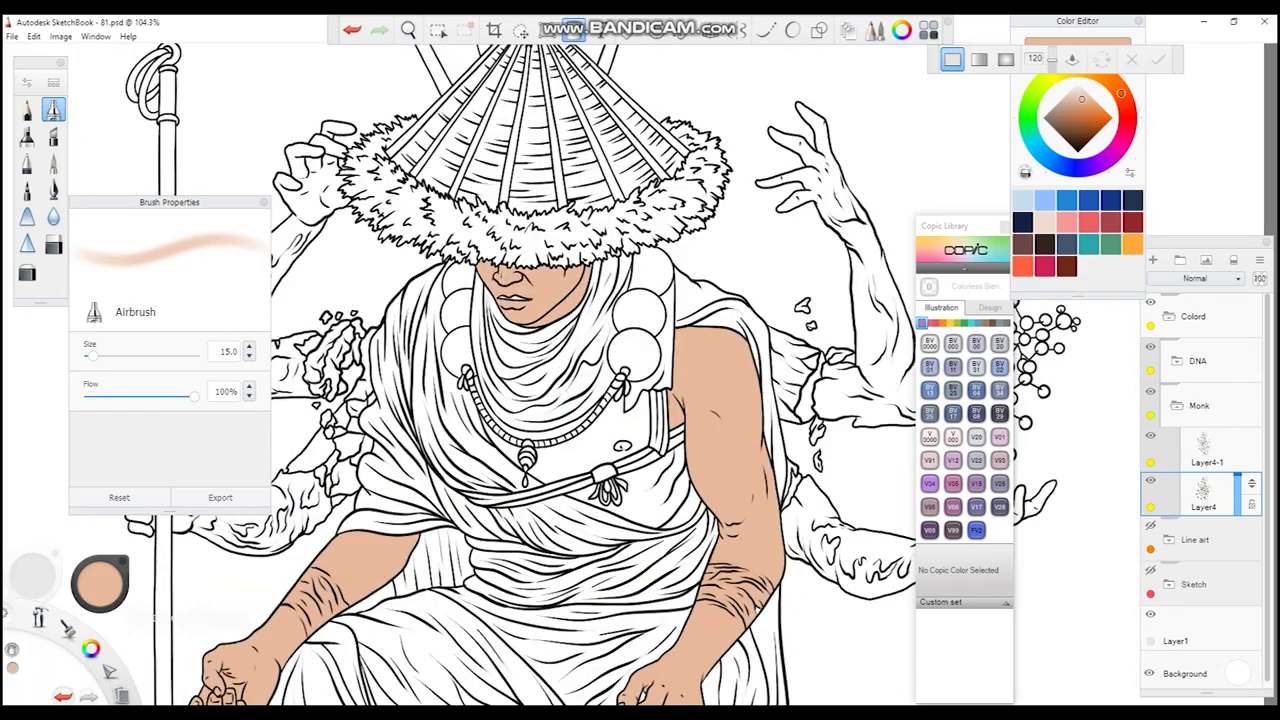
drag(610, 365, 610, 195)
drag(520, 330, 620, 390)
drag(610, 195, 635, 345)
- Fill the foot of the crossed leg with the light skin tone
scroll(640, 380, up, 1)
drag(100, 583, 100, 630)
scroll(640, 380, down, 5)
scroll(686, 415, up, 4)
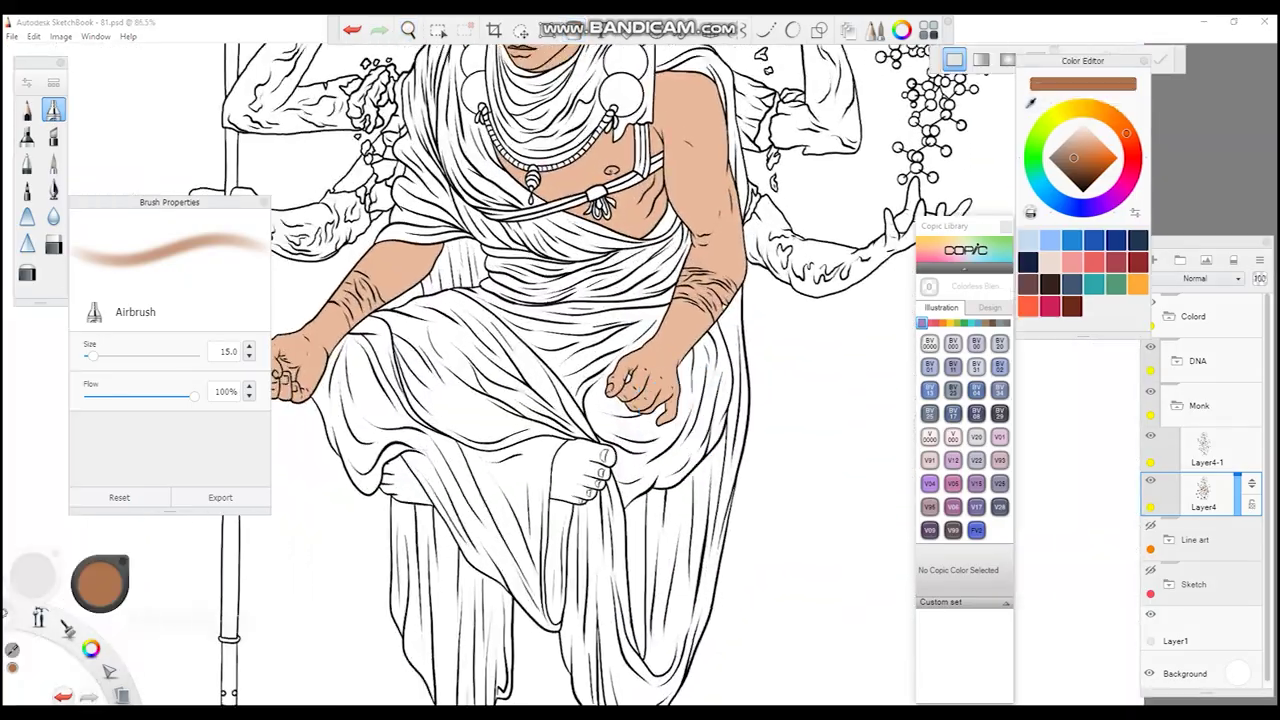
drag(570, 450, 605, 490)
scroll(571, 428, up, 1)
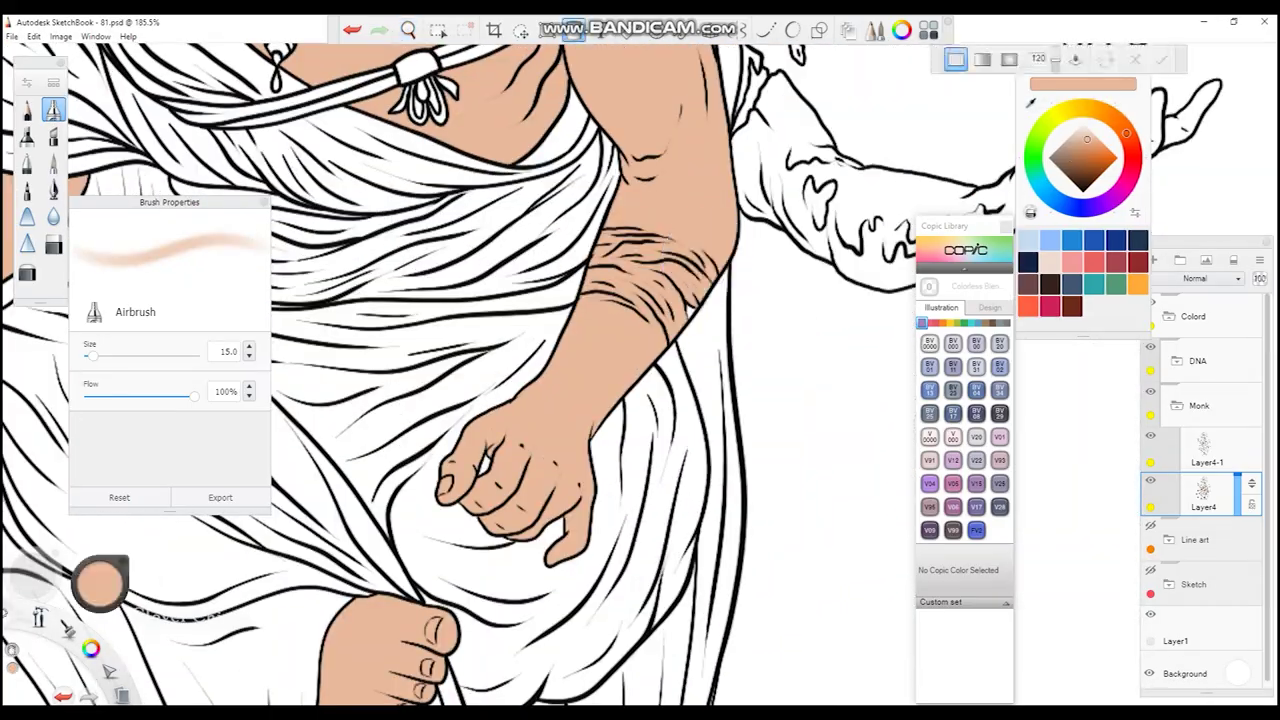
- Duplicate the uncoloured line art layer Layer4-1 in the Monk group
scroll(640, 380, down, 3)
scroll(629, 300, up, 2)
scroll(629, 300, down, 2)
key(ctrl+d)
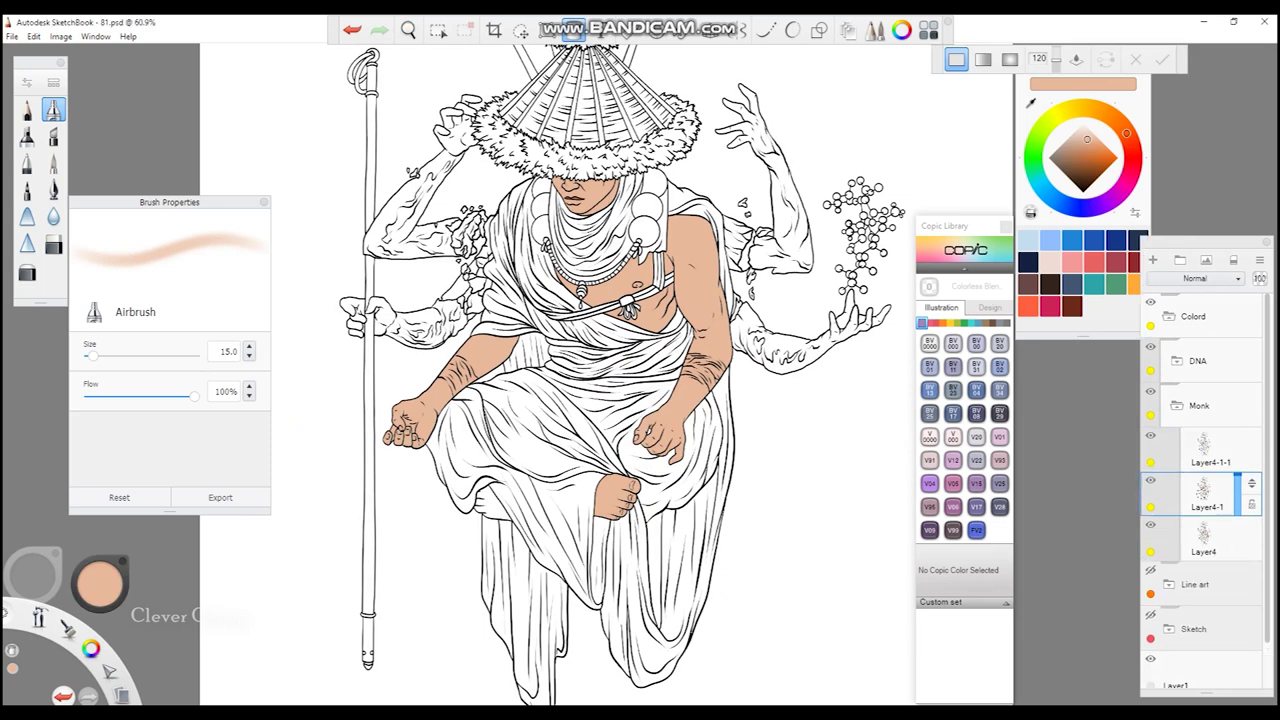
- Fill the monk's waist wrap, leg drape and shoulder cloth with dark red
click(1083, 172)
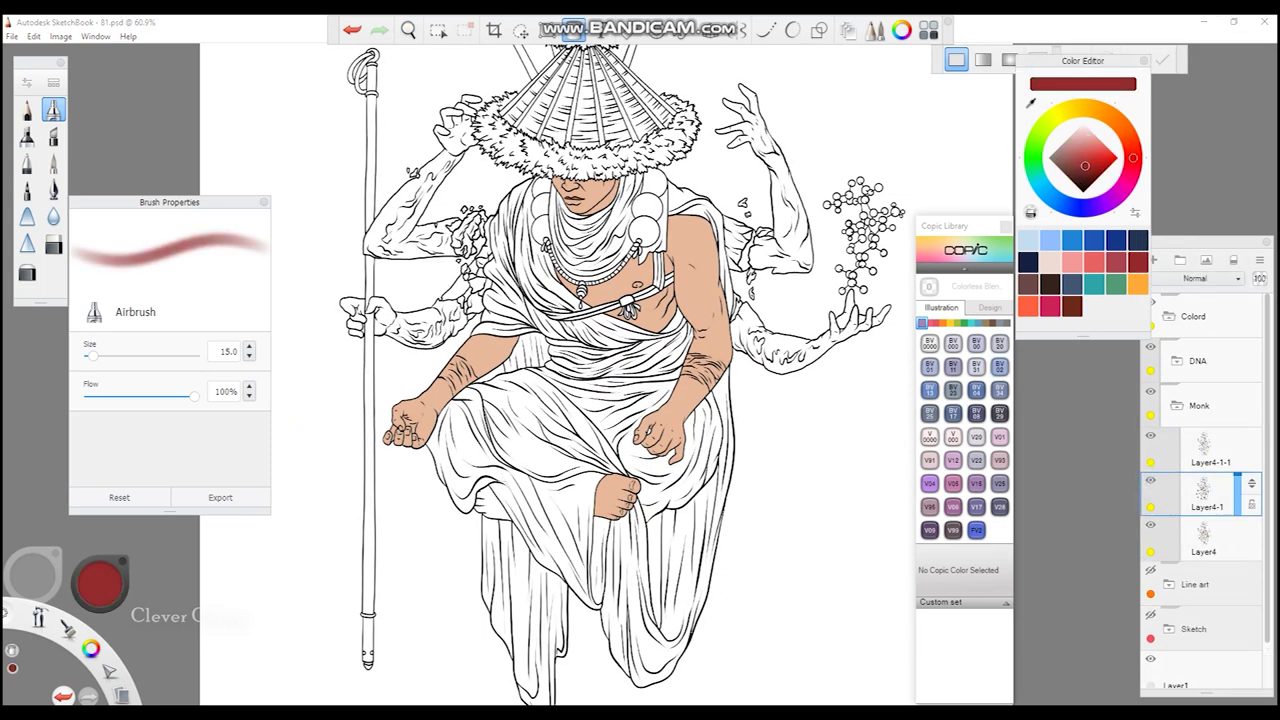
mouse_move(560, 343)
mouse_down()
mouse_move(690, 370)
mouse_move(600, 500)
mouse_up()
key(ctrl+z)
key(ctrl+z)
key(ctrl+y)
key(ctrl+y)
key(ctrl+y)
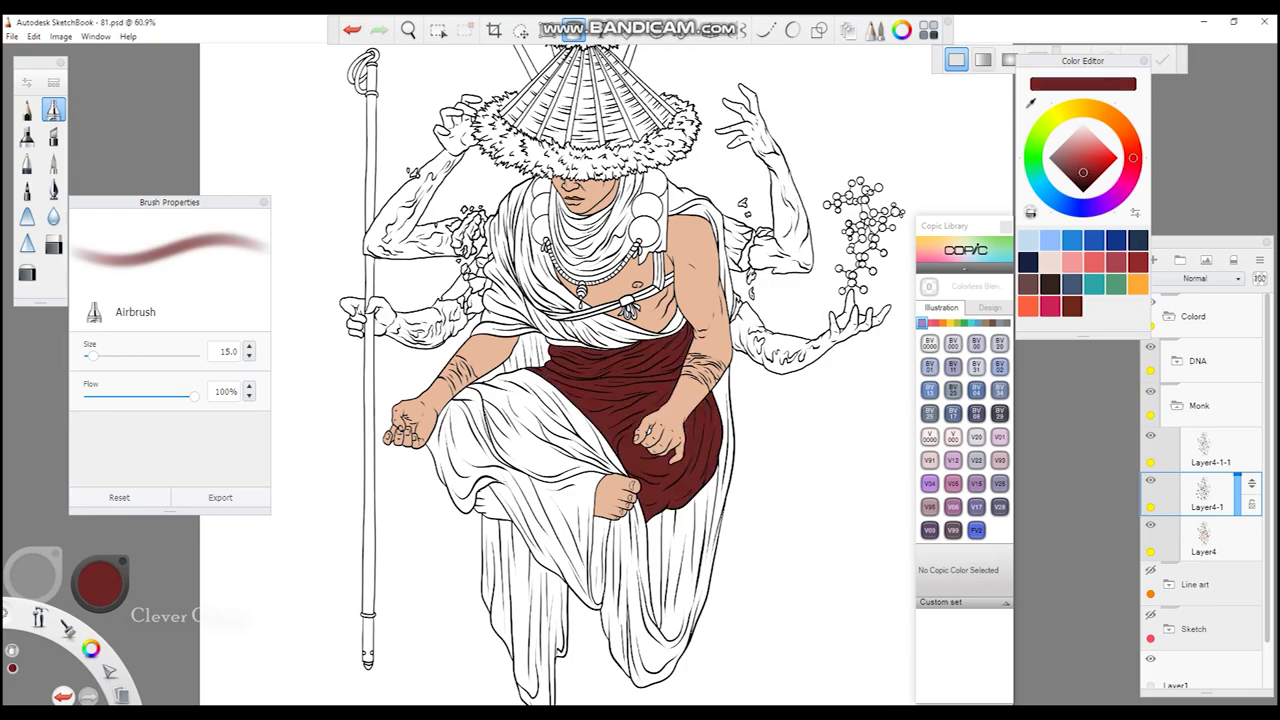
drag(566, 480, 563, 160)
- Fill the rear foot with the sampled skin tone and the robe's inner folds with very dark maroon
alt+click(590, 372)
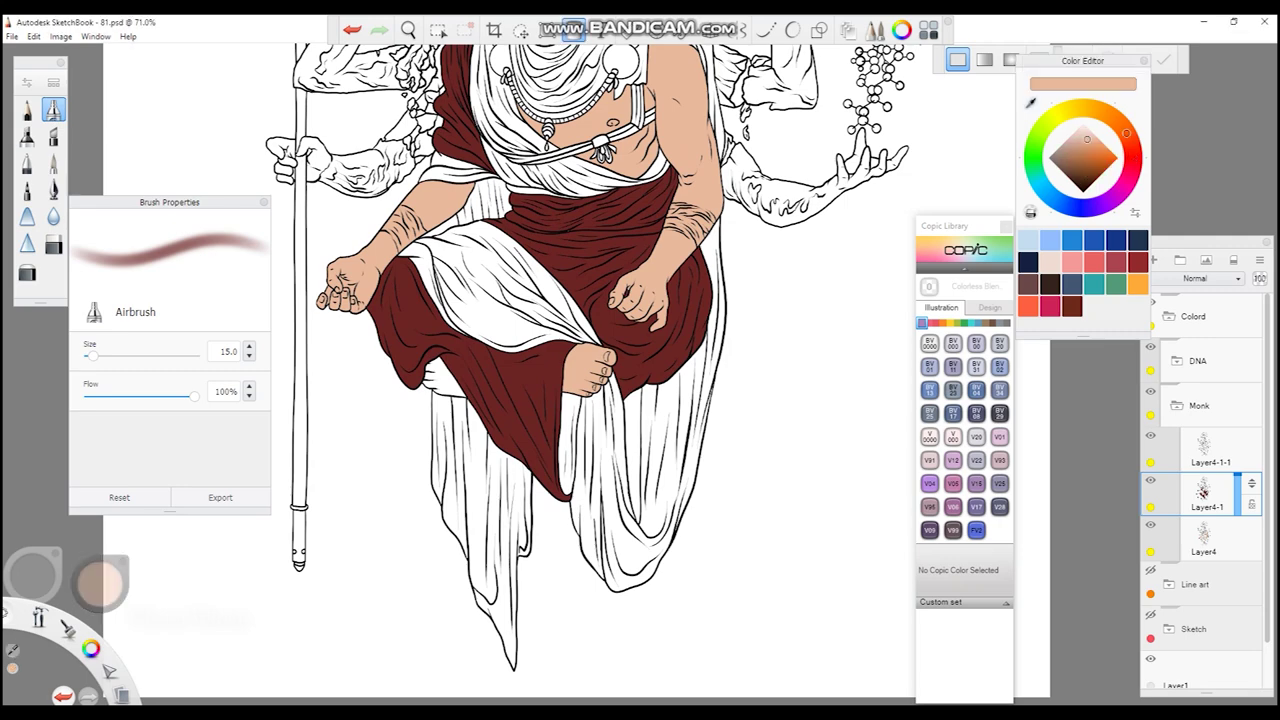
drag(426, 382, 460, 376)
alt+click(480, 440)
drag(569, 392, 569, 496)
mouse_move(623, 337)
mouse_down()
mouse_move(638, 343)
mouse_move(639, 319)
mouse_up()
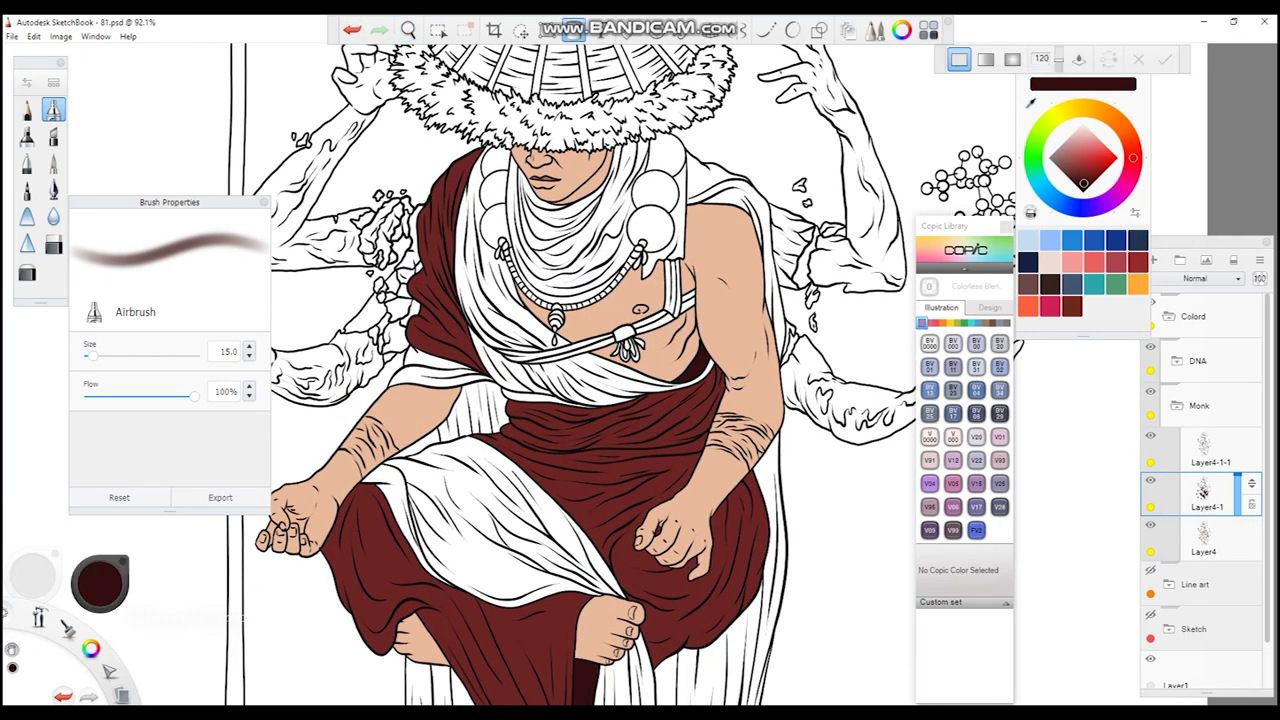
- Fill the cloth across the shoulders, torso and lap with orange-brown
mouse_move(1133, 157)
mouse_down()
mouse_move(1129, 137)
mouse_move(1093, 162)
mouse_move(1122, 127)
mouse_up()
click(510, 250)
click(620, 380)
drag(657, 330, 657, 363)
click(480, 260)
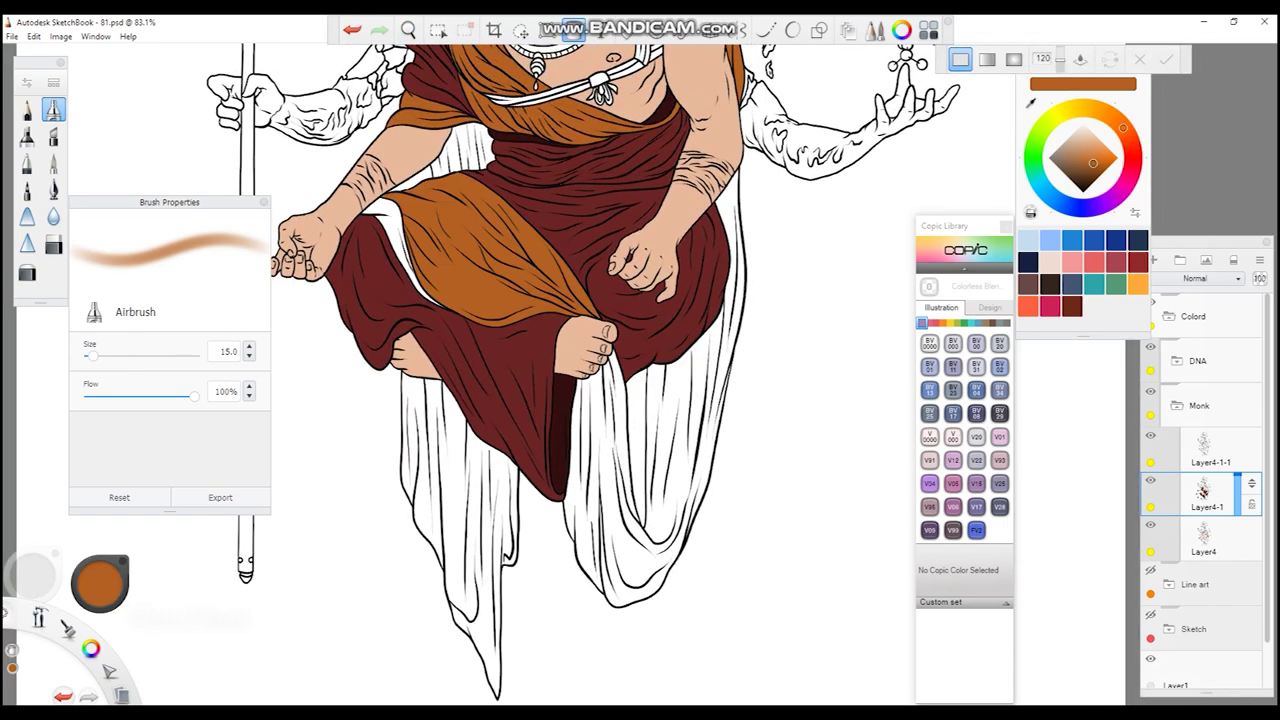
- Fill the long drapery hanging beneath the legs with the same orange-brown
click(460, 500)
click(614, 434)
drag(614, 434, 614, 500)
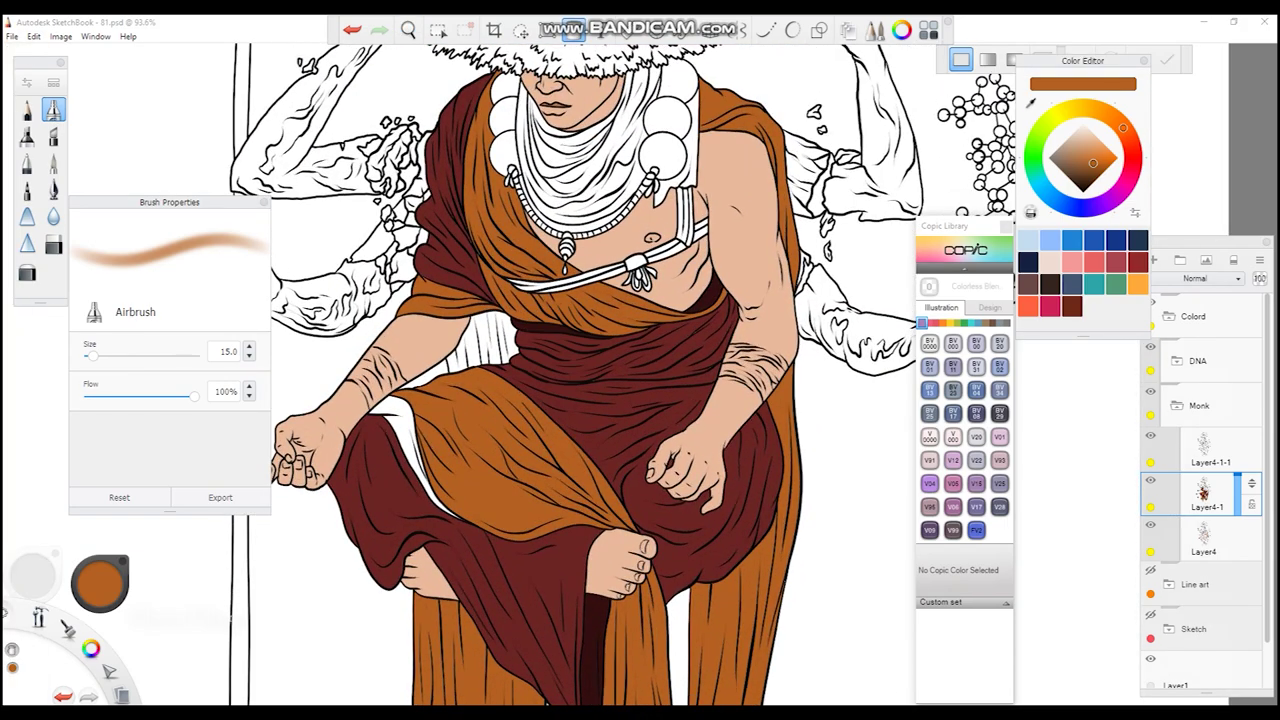
- Fill the neck scarf with orange-brown and the cloth behind the forearm with a darker shade of it
scroll(560, 300, up, 3)
mouse_move(1093, 163)
mouse_down()
mouse_move(1094, 151)
mouse_move(1093, 163)
mouse_up()
click(537, 300)
key(ctrl+z)
click(537, 300)
drag(598, 379, 586, 357)
key(ctrl+z)
click(600, 340)
key(ctrl+z)
click(600, 340)
key(space)
drag(632, 345, 600, 334)
click(1087, 139)
click(1203, 540)
scroll(560, 360, down, 2)
scroll(578, 300, up, 4)
click(1207, 493)
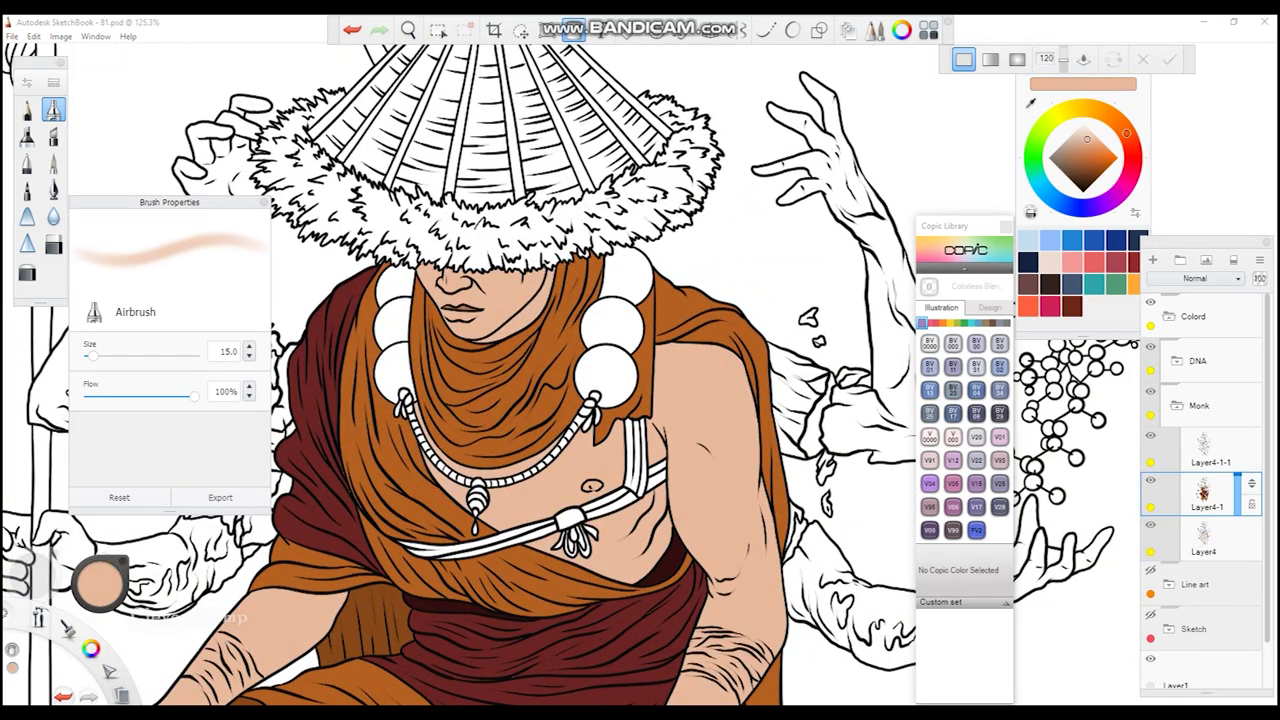
key(ctrl+d)
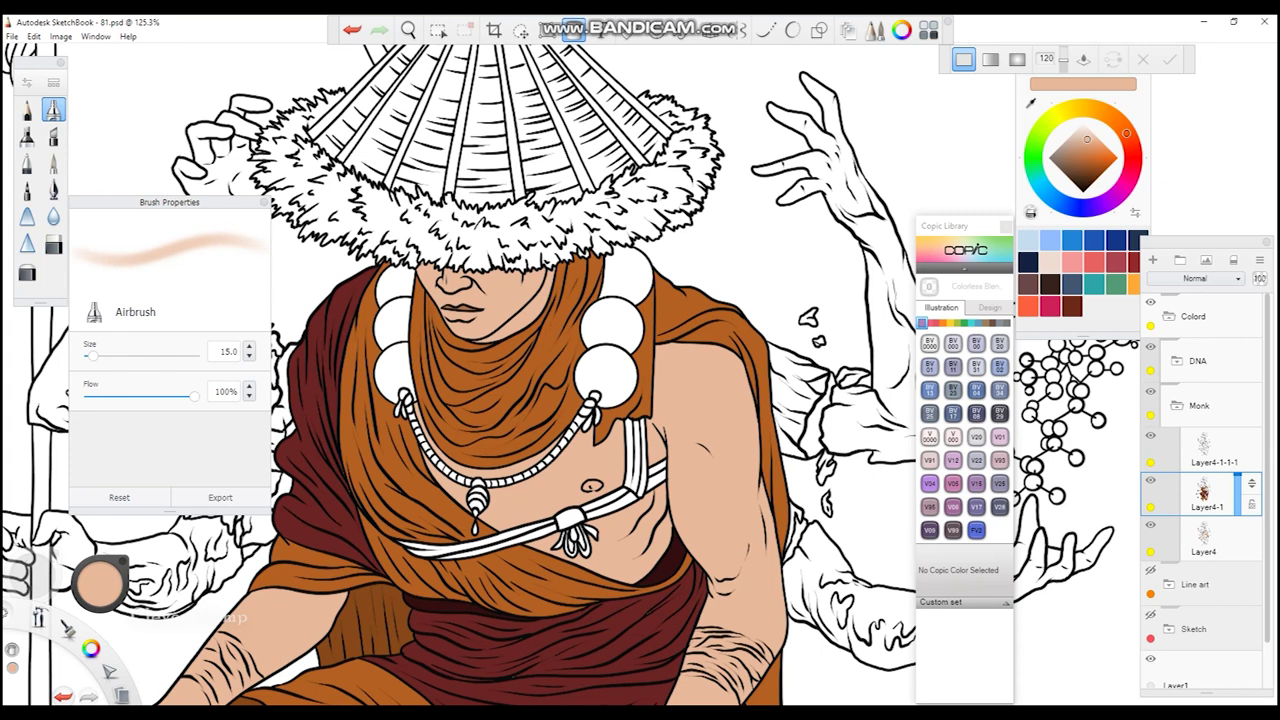
key(ctrl+z)
- Fill the chest straps, knot and tassel with deep red
click(1072, 306)
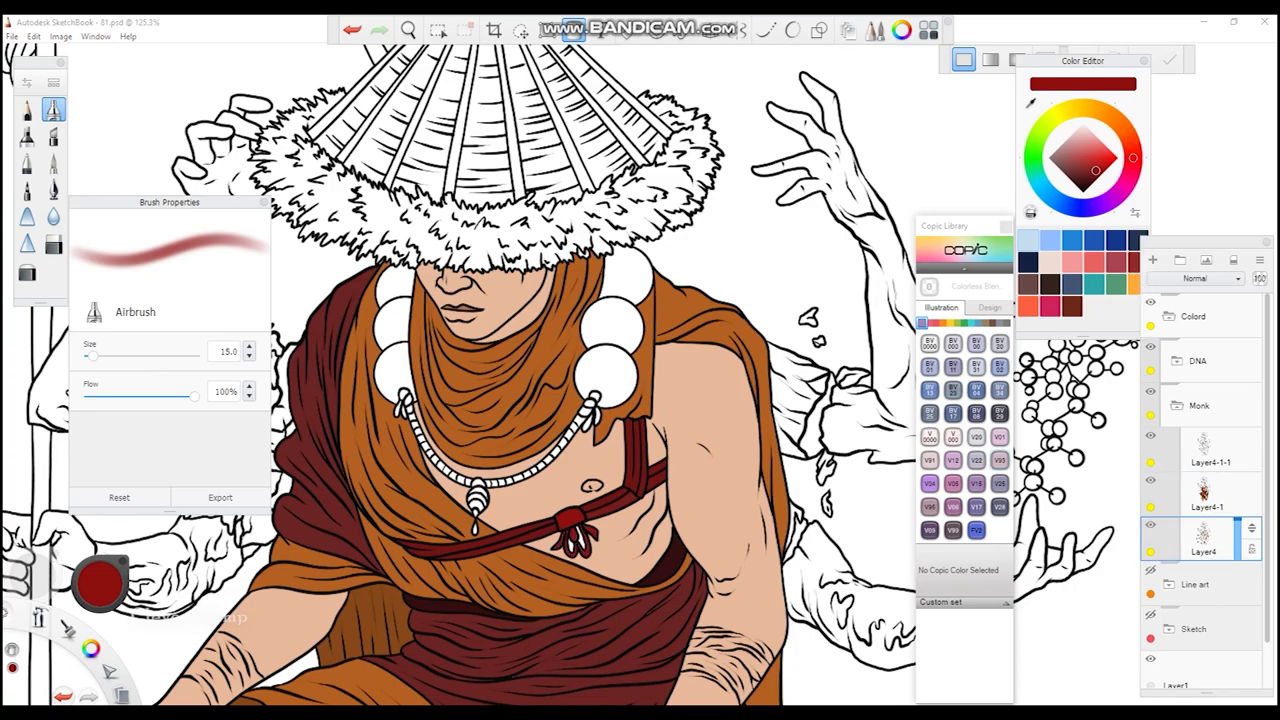
alt+click(573, 536)
drag(594, 371, 690, 400)
- Duplicate the clean line art layer and apply a red radial gradient fill to a lower large necklace bead
key(ctrl+d)
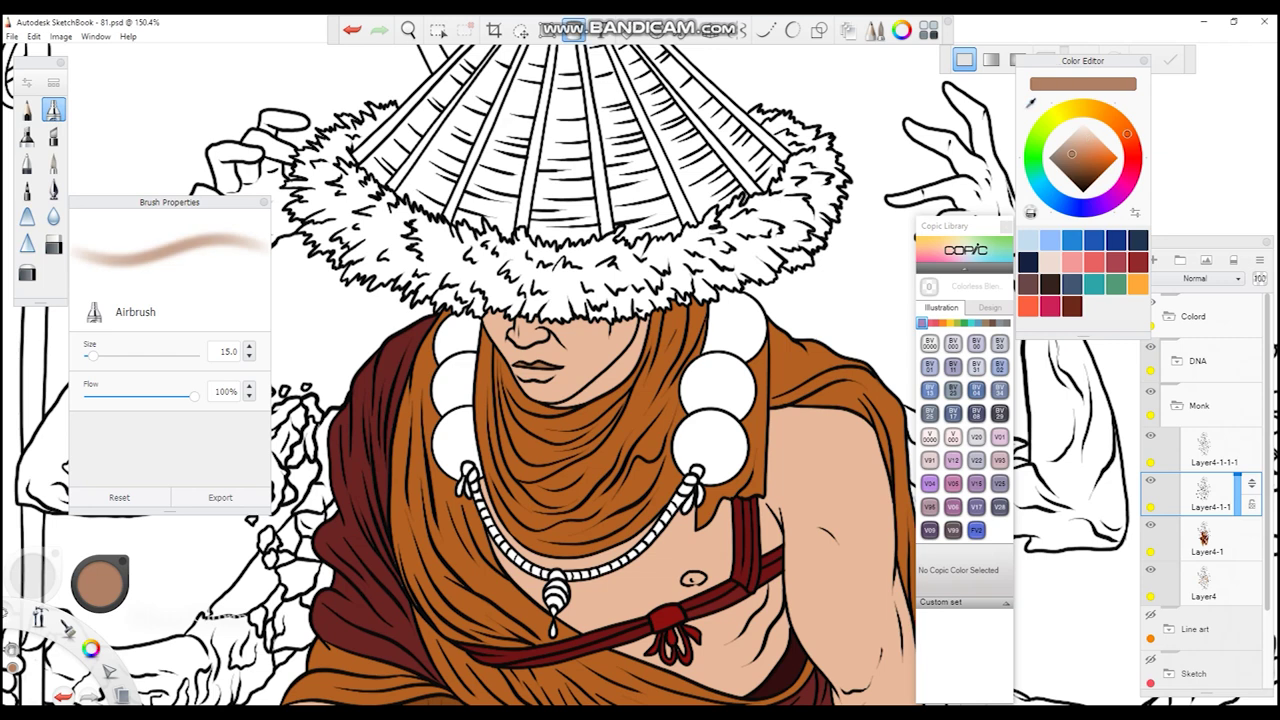
key(ctrl+z)
key(ctrl+z)
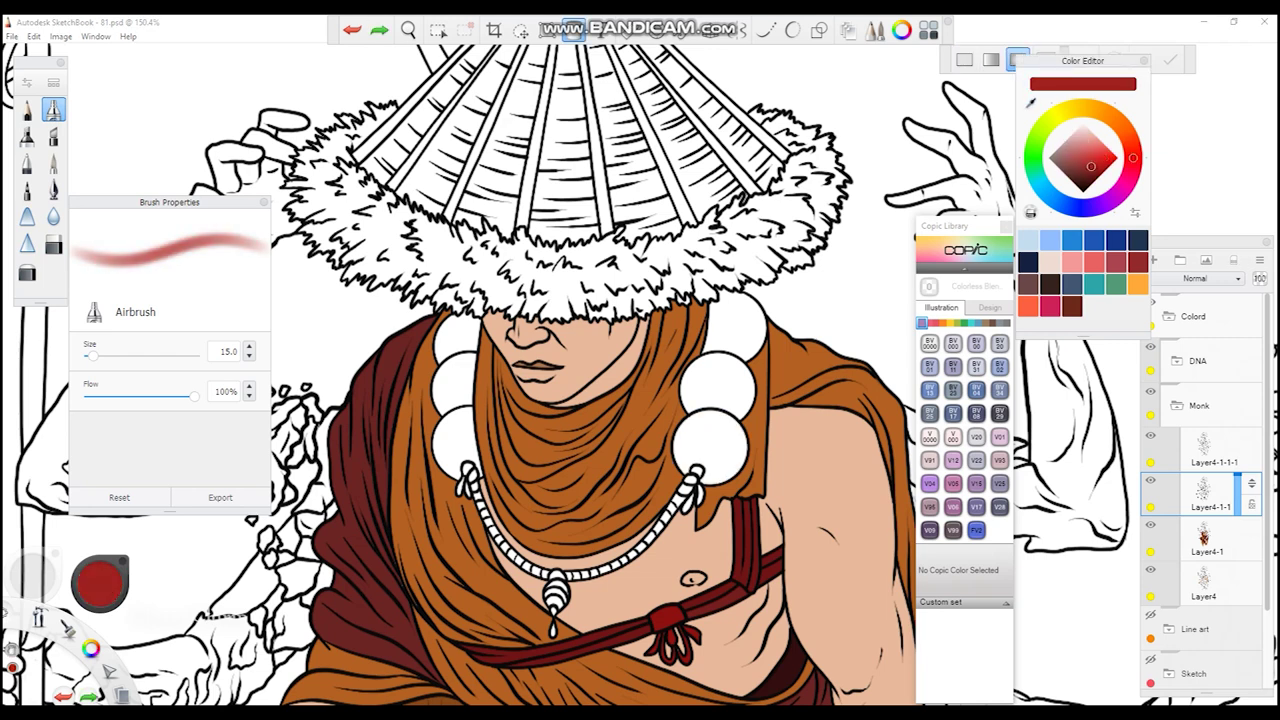
key(ctrl+y)
key(ctrl+y)
key(ctrl+y)
key(ctrl+y)
key(ctrl+y)
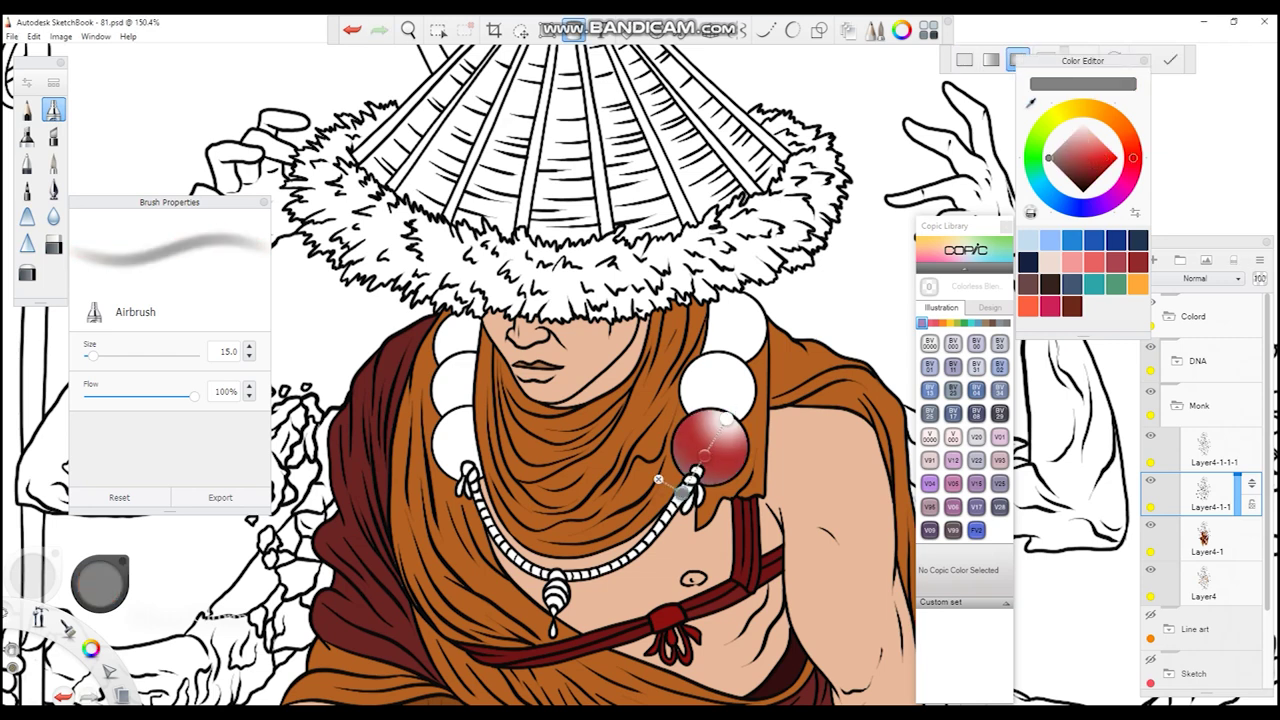
- Fill all the large necklace beads with a radial gradient from pale pink through red to dark red
key(ctrl+z)
key(ctrl+z)
key(ctrl+z)
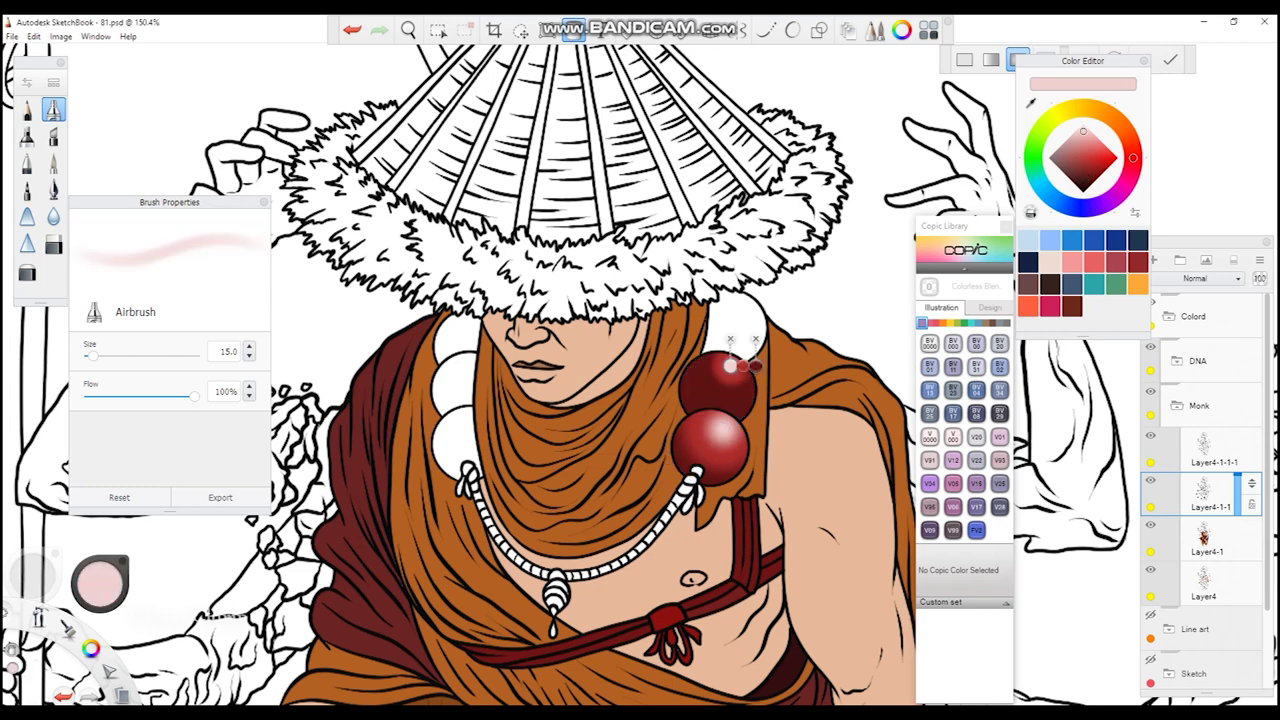
key(ctrl+z)
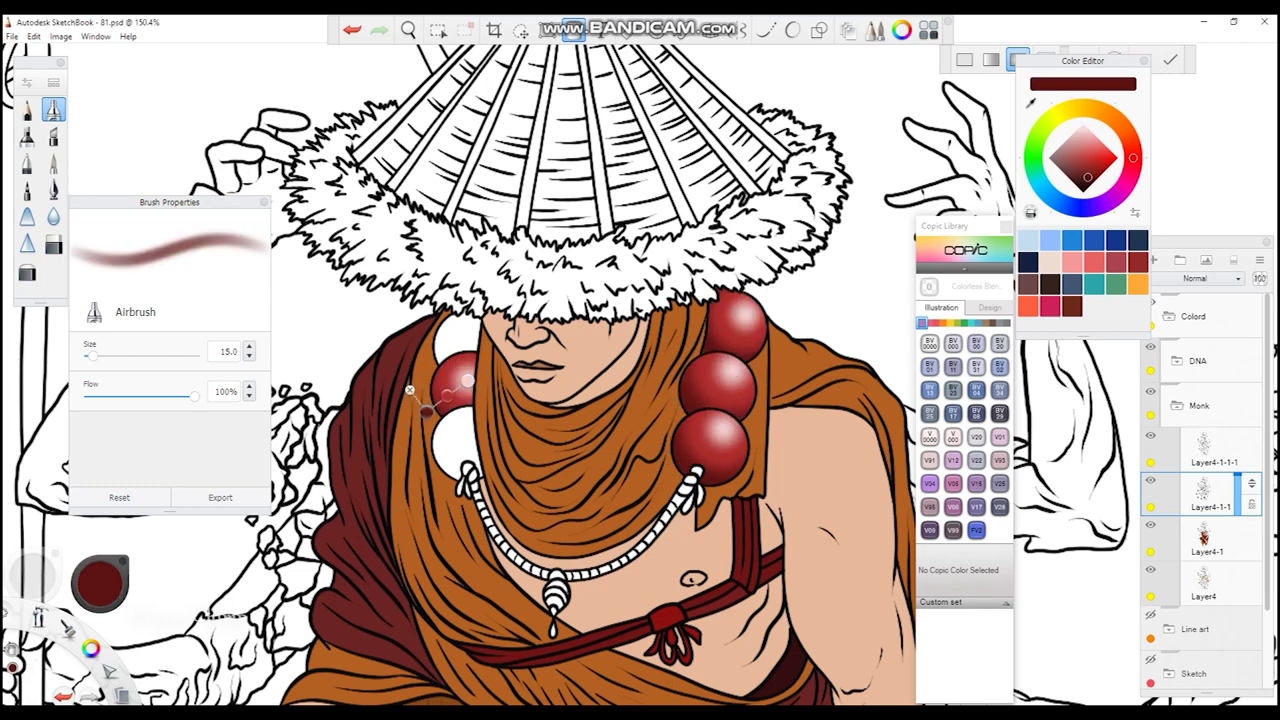
key(ctrl+y)
key(ctrl+z)
key(ctrl+y)
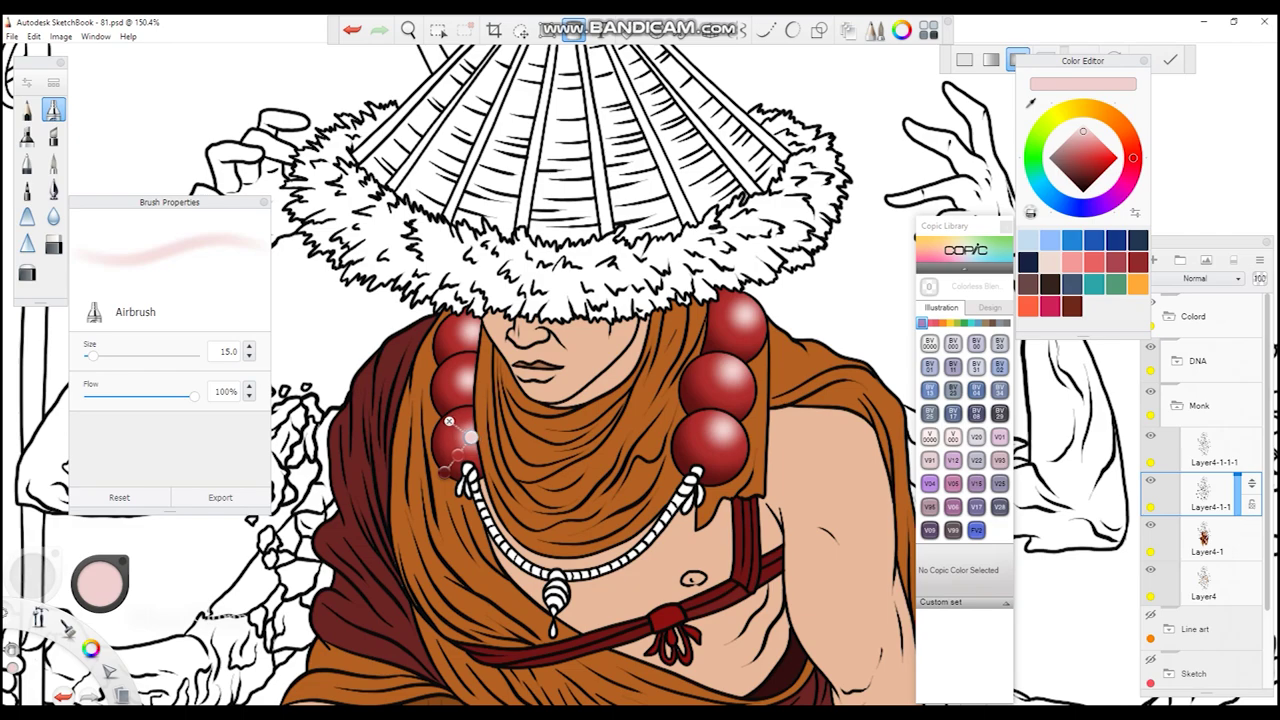
- Fill the necklace's segmented cord and its end knots with very dark maroon
scroll(450, 440, down, 5)
scroll(608, 314, up, 5)
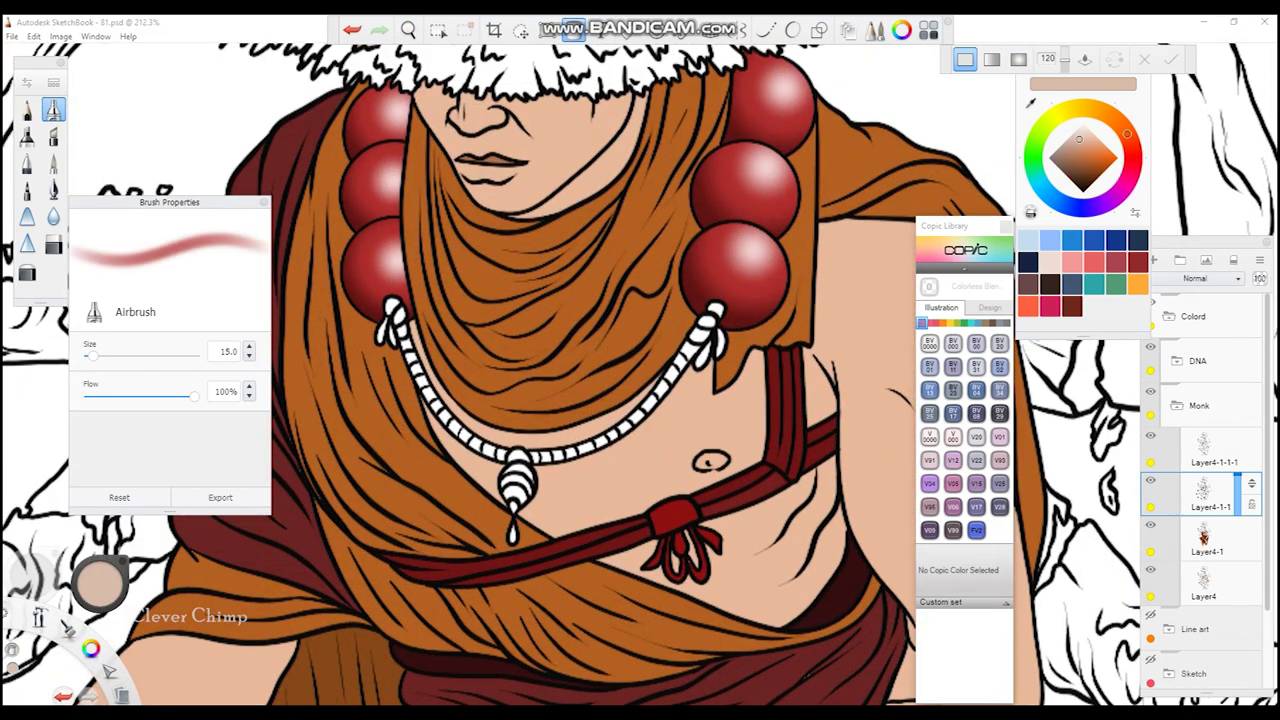
click(1082, 181)
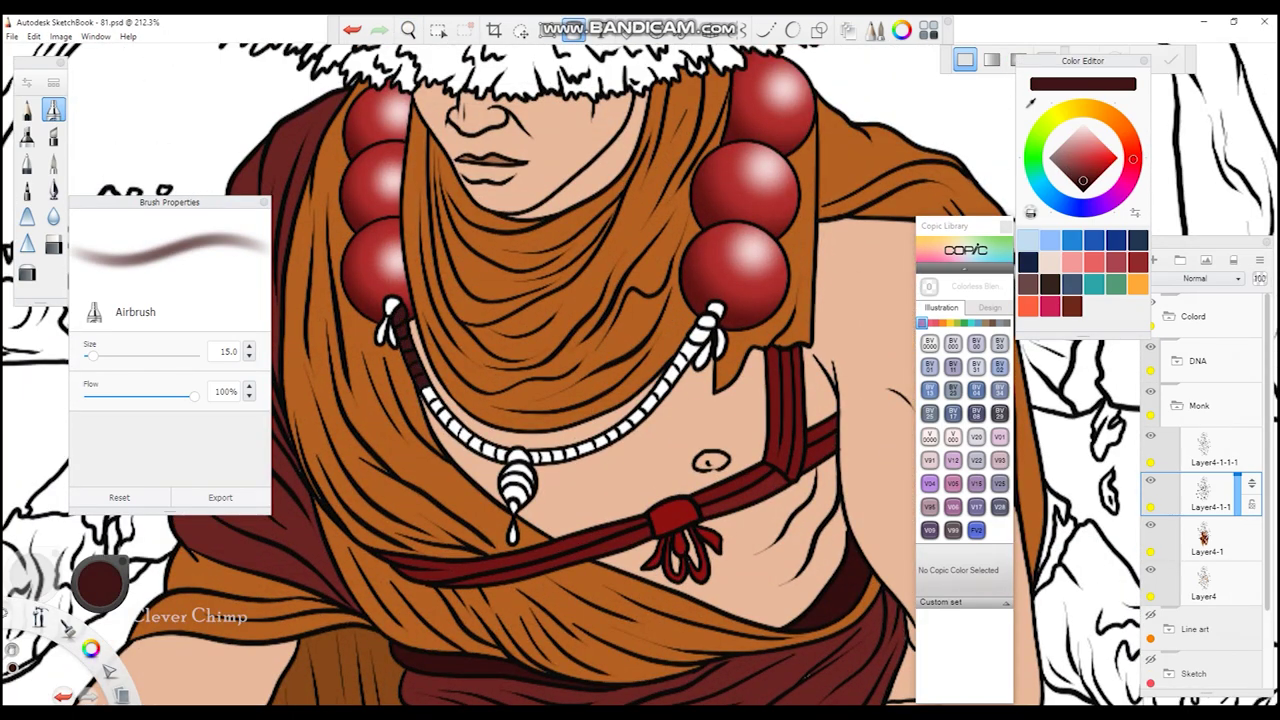
key(ctrl+z)
key(ctrl+z)
key(ctrl+y)
key(ctrl+z)
- Fill the necklace pendant with shades of red and the remaining white cord ends with dark maroon
click(1092, 173)
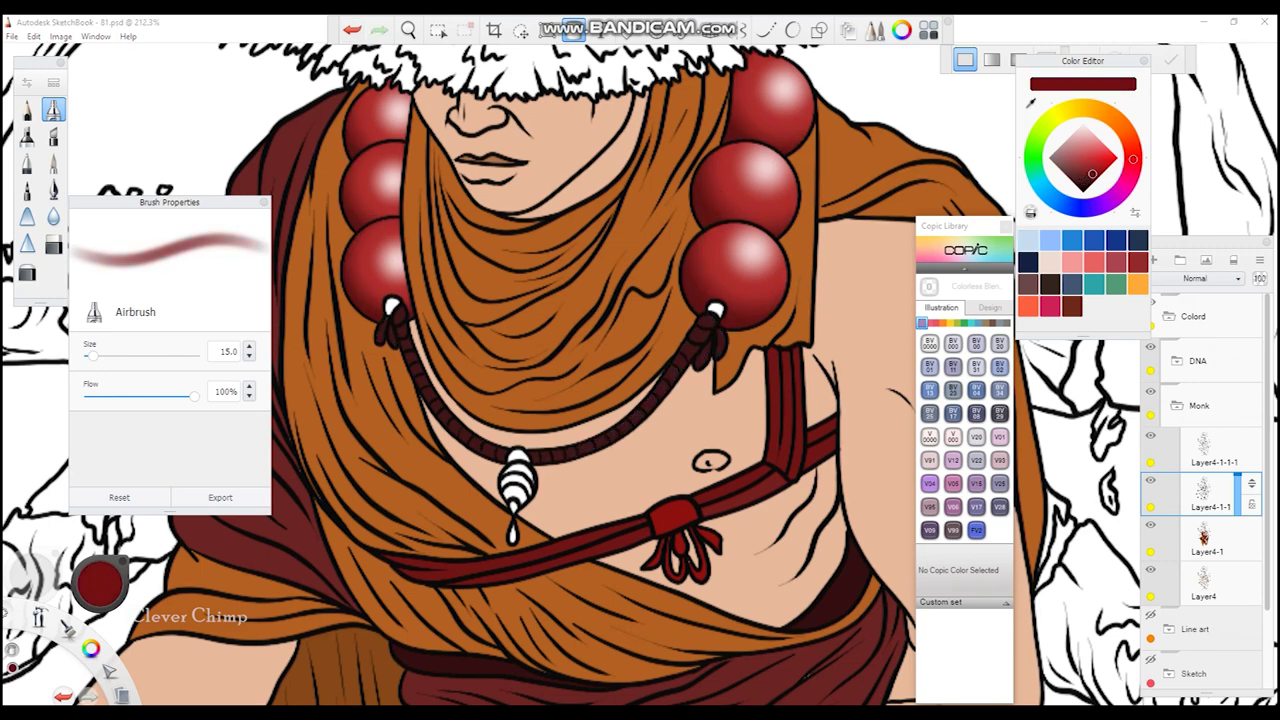
key(ctrl+y)
key(ctrl+y)
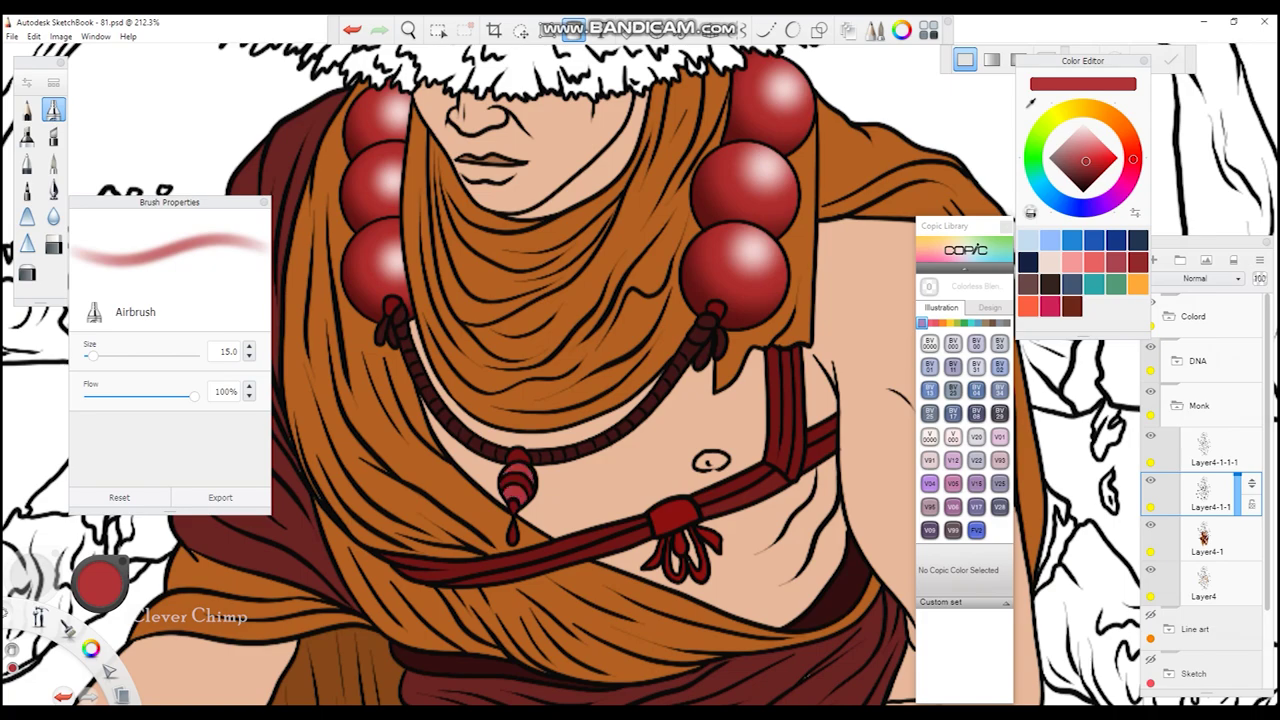
- Duplicate the clean line art layer and set the colour to a muted tan
scroll(640, 360, down, 5)
drag(640, 400, 620, 340)
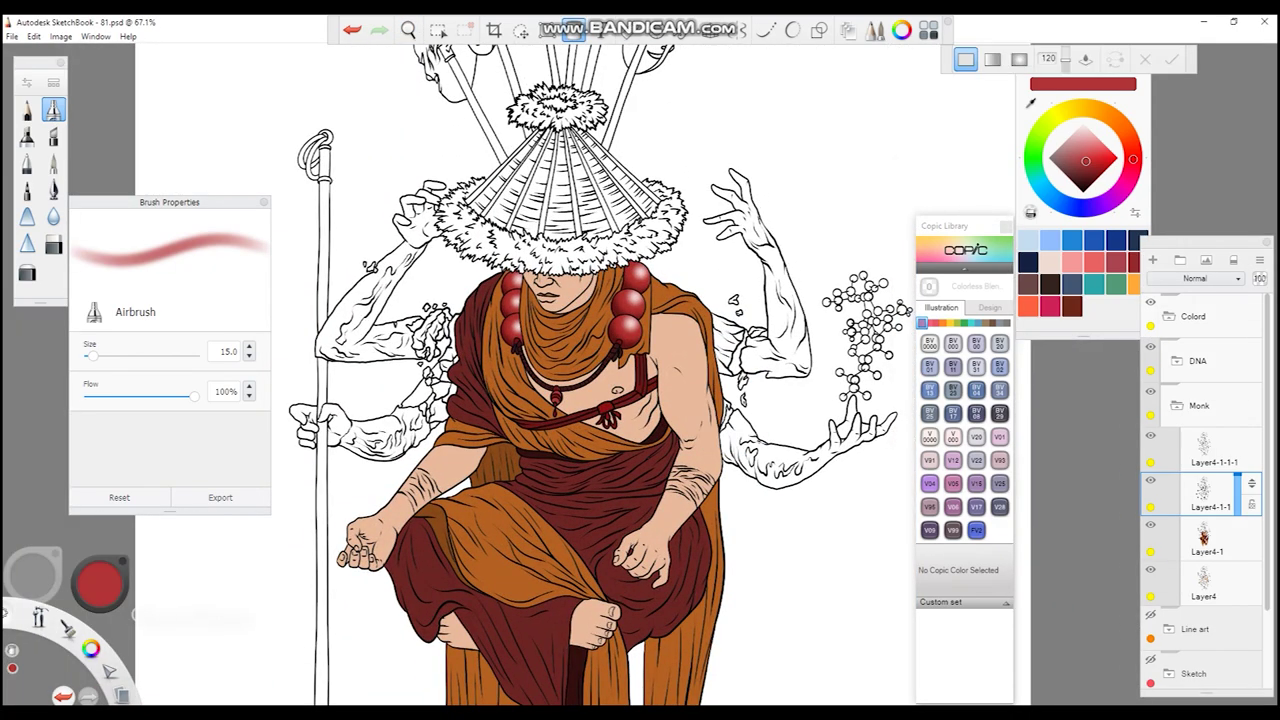
scroll(640, 360, up, 4)
mouse_move(1120, 125)
mouse_down()
mouse_move(1138, 160)
mouse_move(1117, 195)
mouse_up()
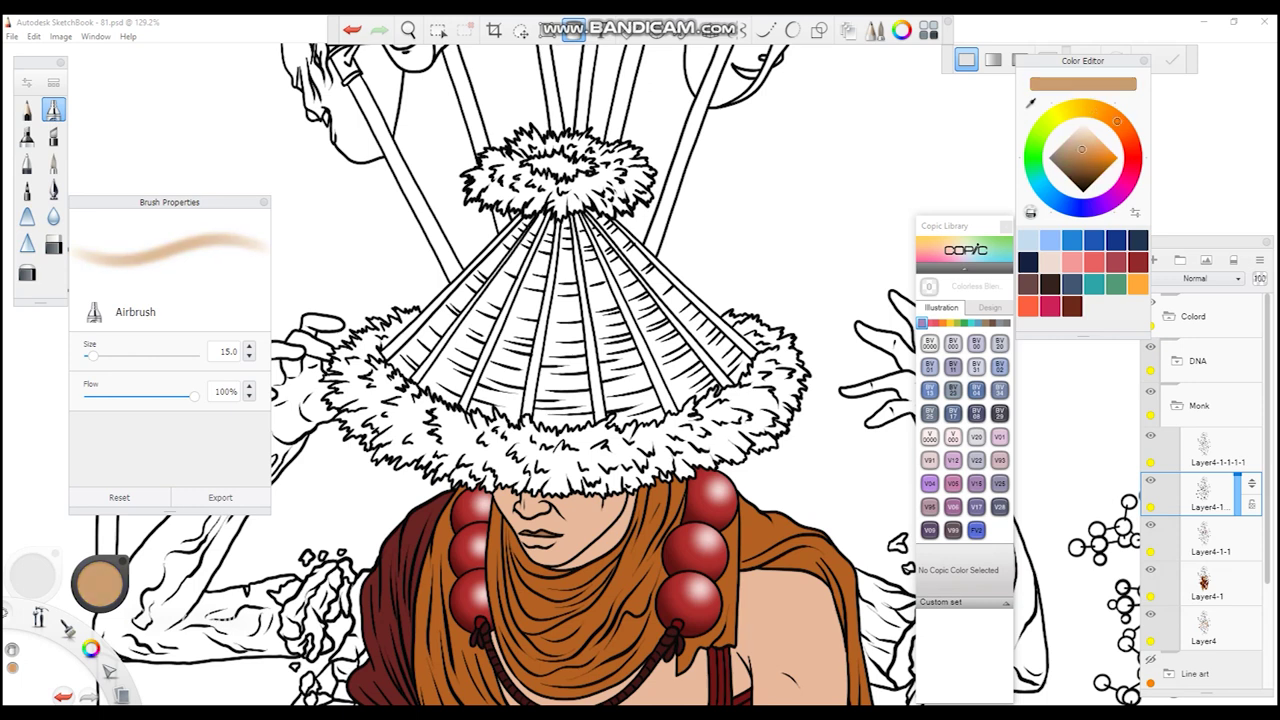
- Fill all the woven panels of the hat with light tan
click(1081, 142)
click(563, 330)
key(ctrl+z)
click(1080, 142)
click(515, 320)
click(470, 330)
click(563, 330)
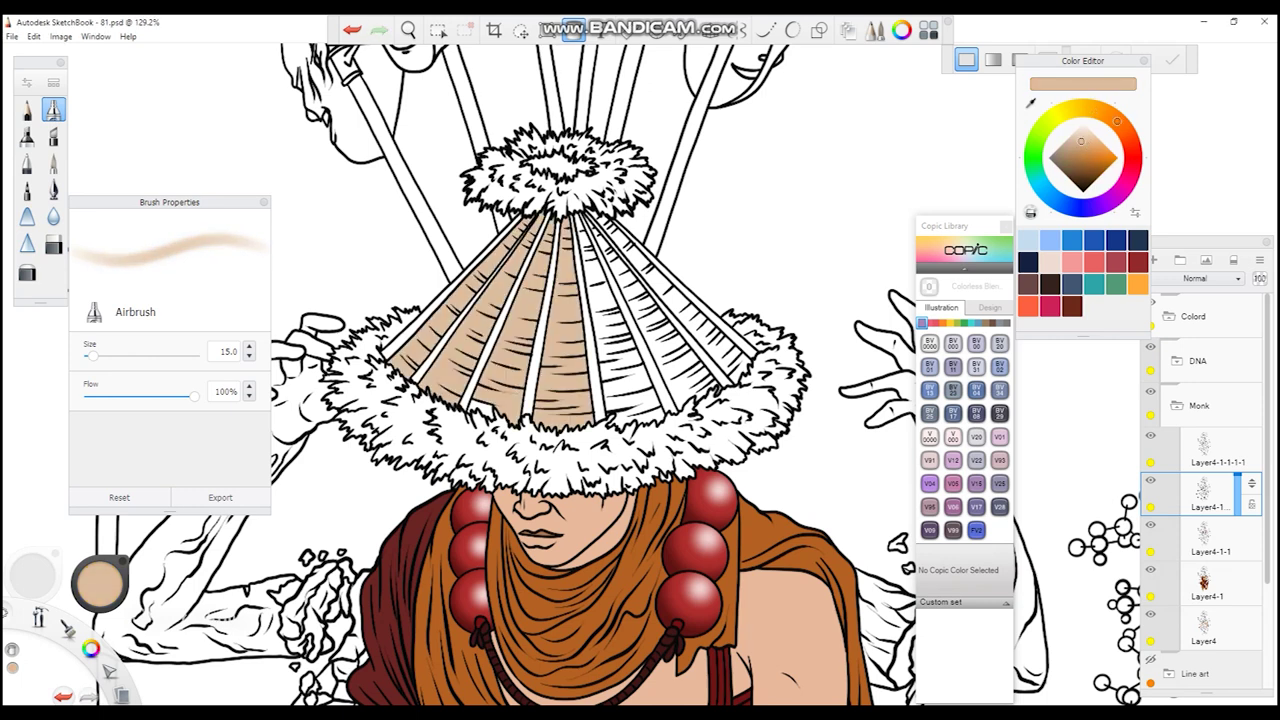
click(605, 335)
click(645, 335)
click(690, 330)
click(730, 330)
- Fill the hat's ribs with medium brown and try out brown and tan on its shaggy brim
click(1075, 158)
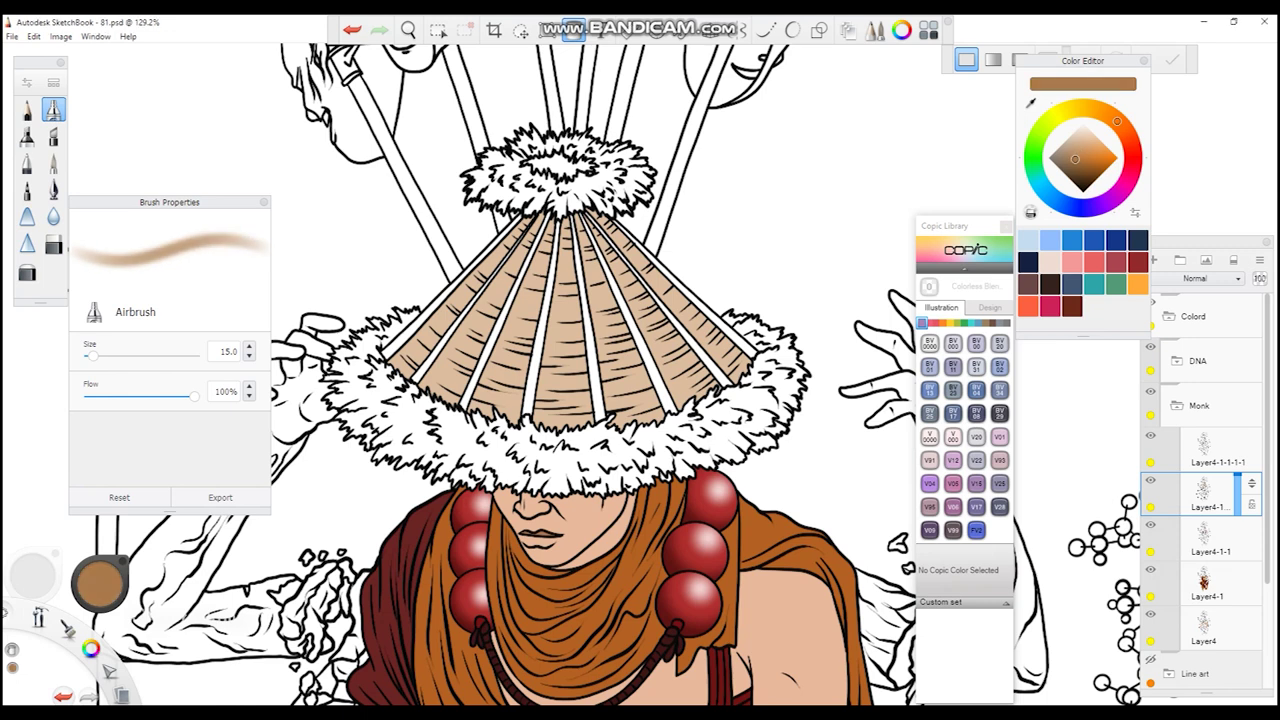
click(600, 440)
key(ctrl+z)
click(1082, 149)
click(600, 440)
key(ctrl+z)
- Fill the hat's shaggy brim and top ring with golden yellow and the ring's centre with dark brown
click(1100, 110)
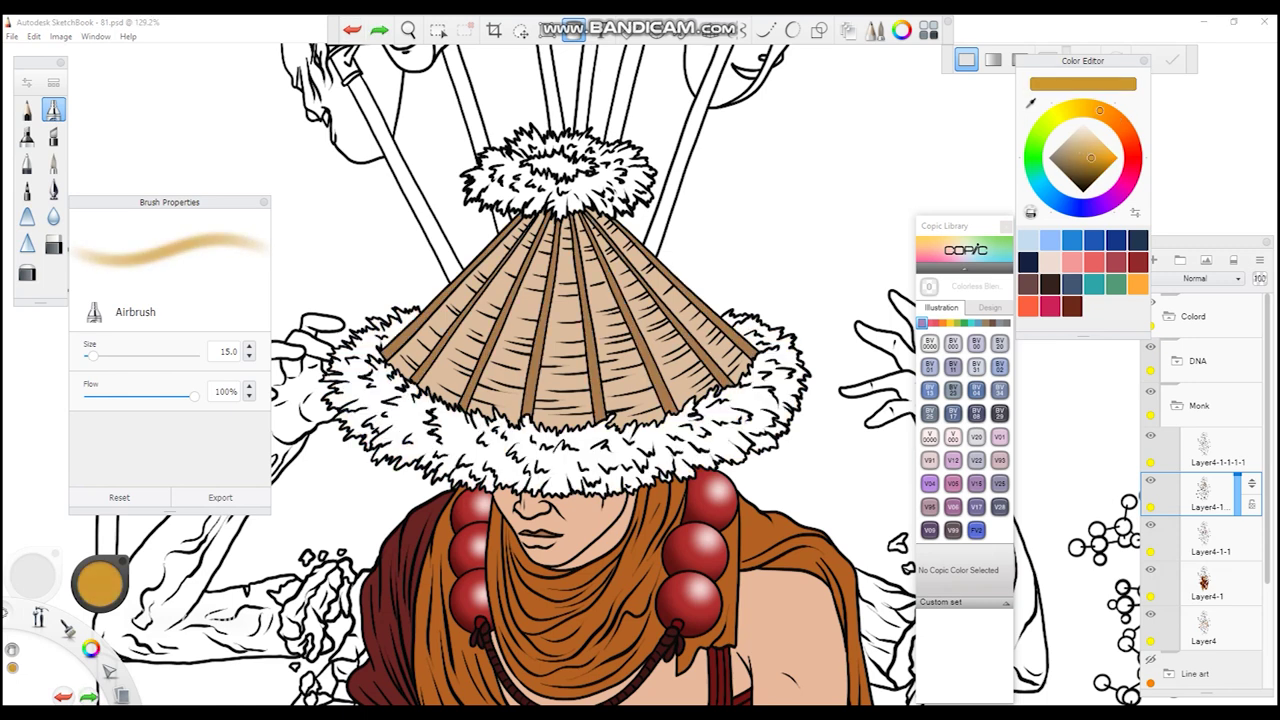
click(600, 440)
click(500, 175)
click(1089, 175)
click(1091, 158)
- Rename the skin-coloured layer Layer4 as Skin
click(408, 29)
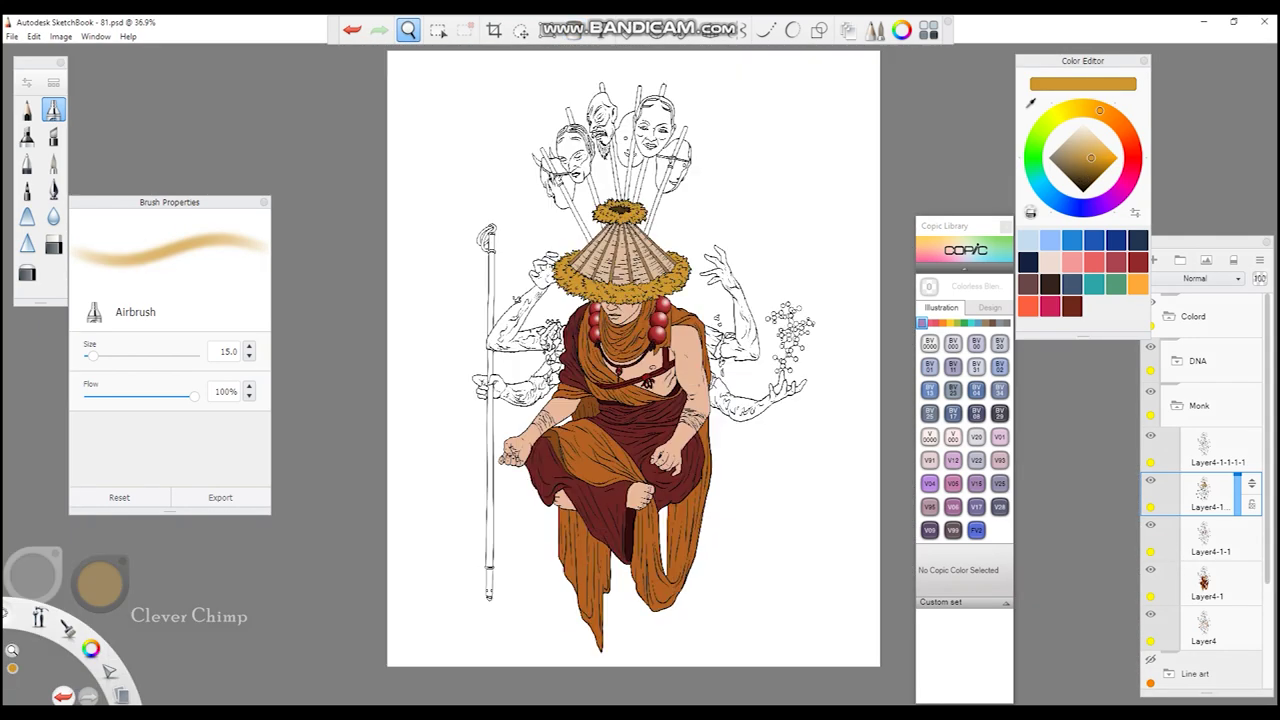
click(1210, 540)
click(1210, 585)
click(1210, 630)
double_click(1207, 640)
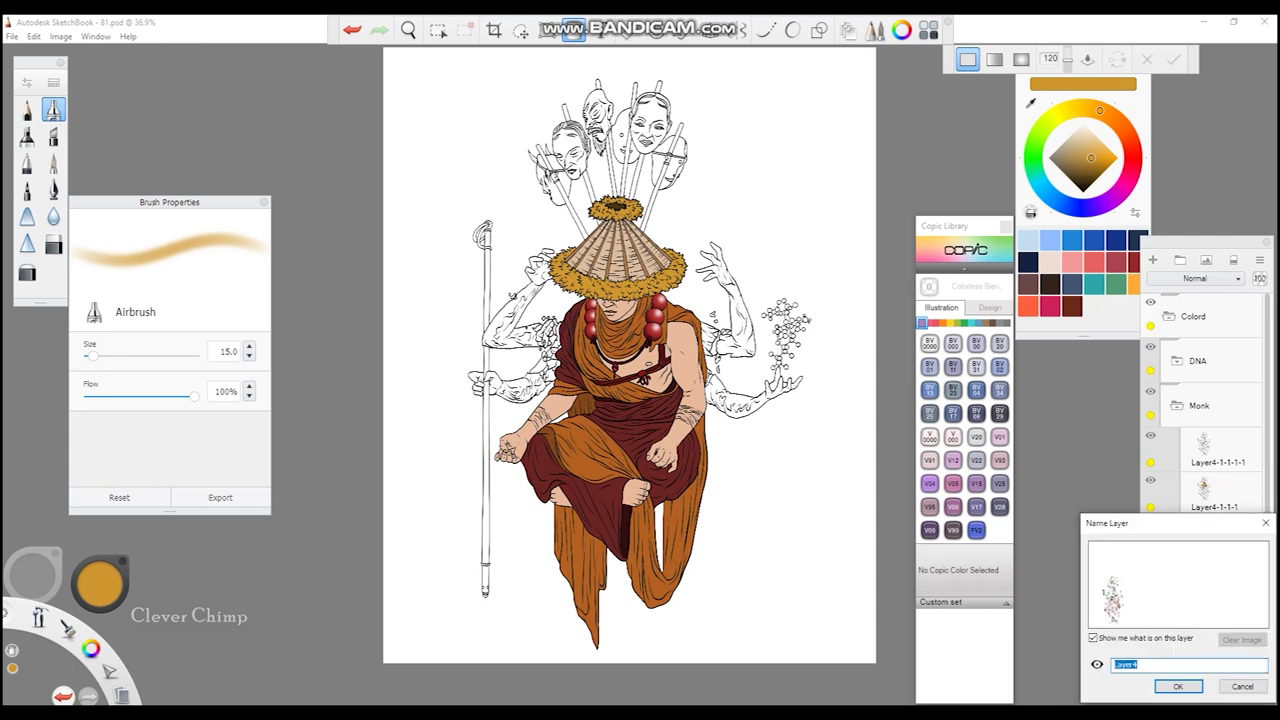
key(Return)
- Rename the robe layer as Cloths and the necklace bead layer as Jewellery
double_click(1207, 585)
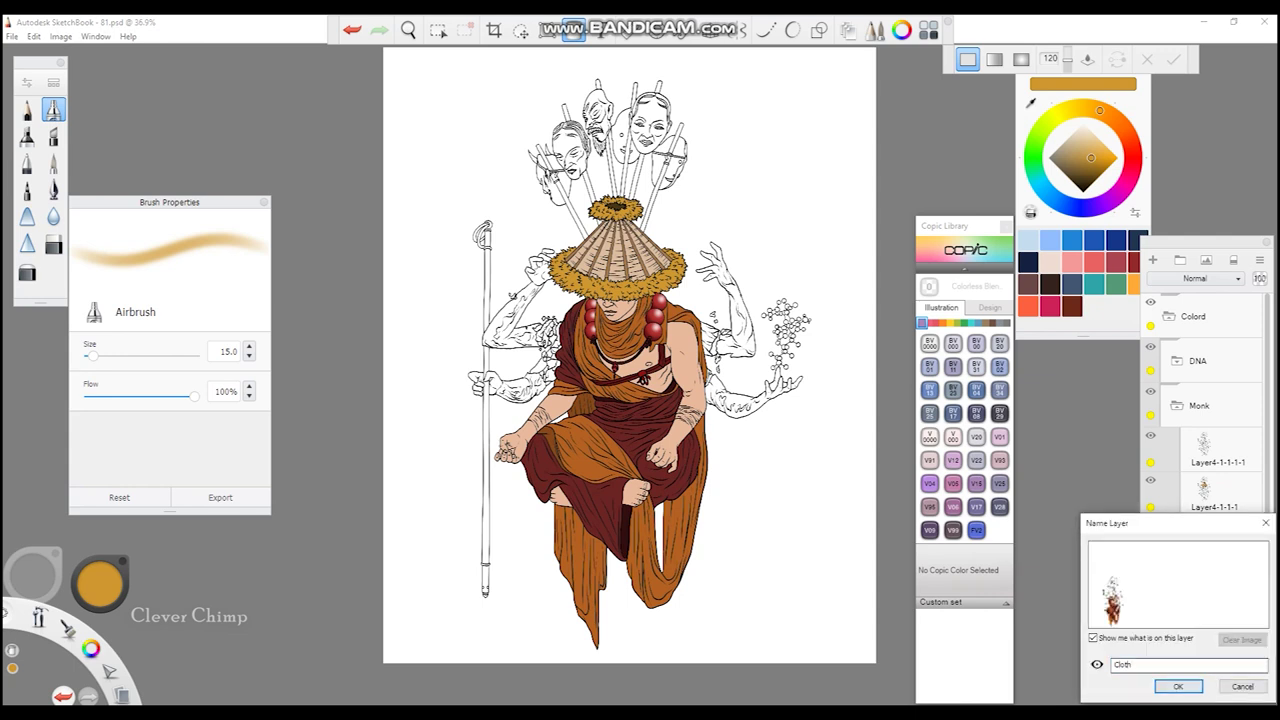
key(Return)
double_click(1207, 540)
text(Jewellery)
key(Return)
- Rename the layer holding the hat colours as Hat
double_click(1207, 495)
text(Hat)
key(Return)
- Place a clean line art copy below the Skin layer and name it for the other hands
drag(1259, 453, 1259, 521)
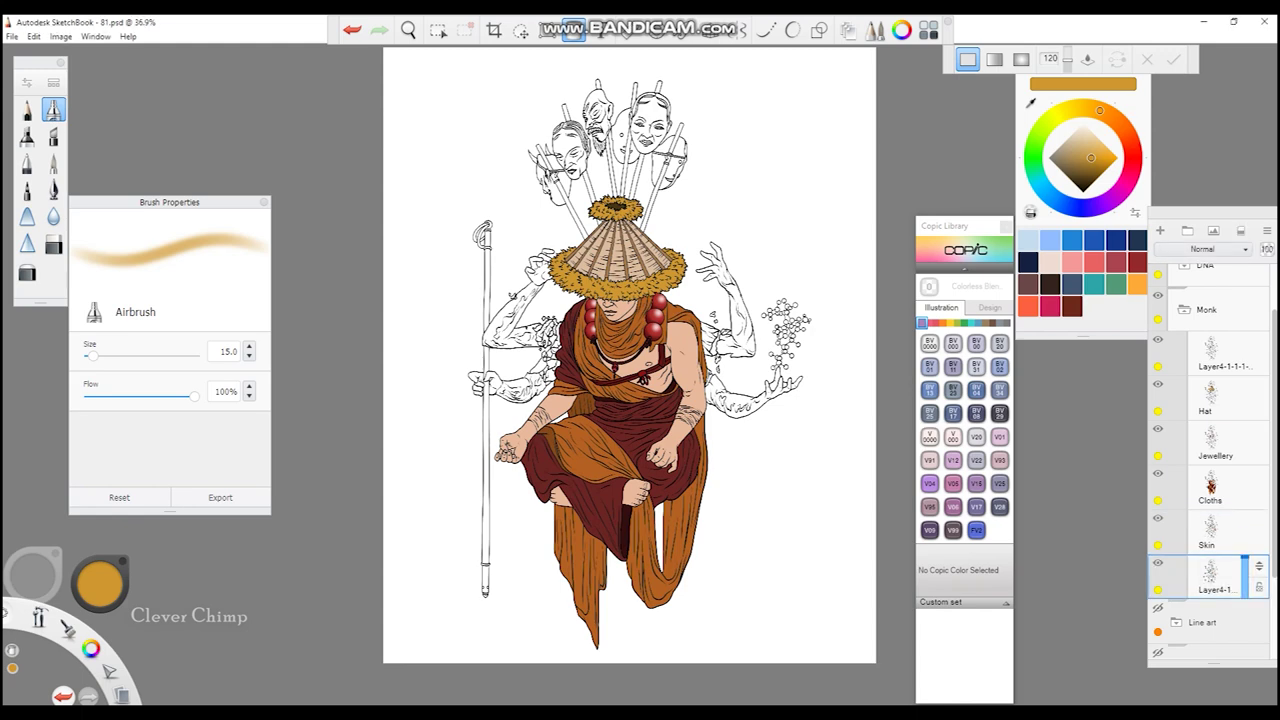
double_click(1210, 575)
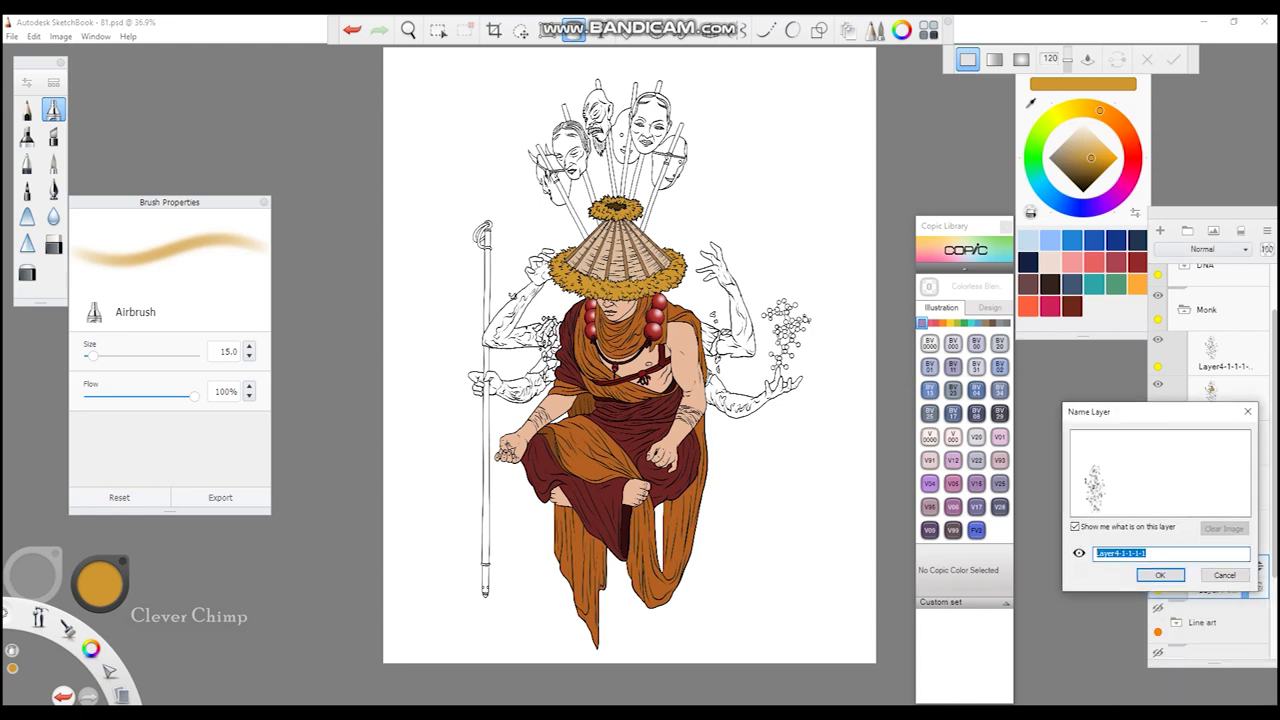
key(Return)
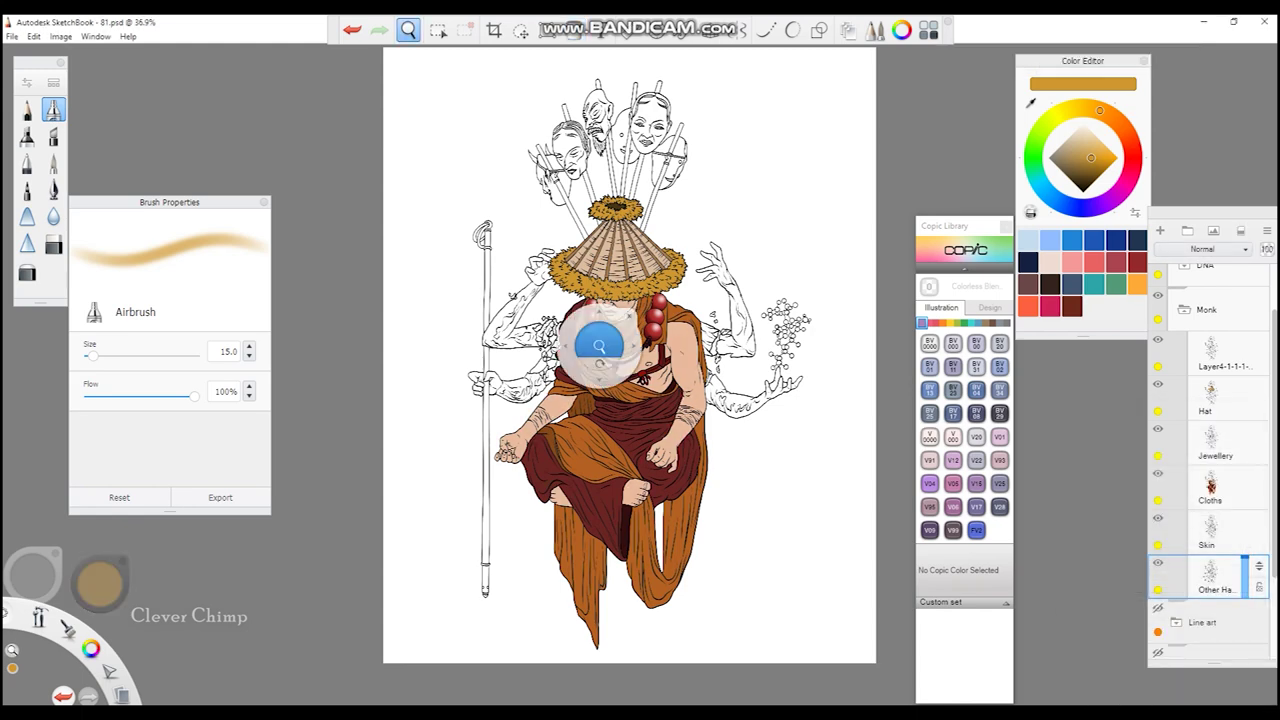
- Fill the four extra arms on the Other Hands layer with Copic YR16 Apricot orange
scroll(648, 325, up, 3)
click(1138, 284)
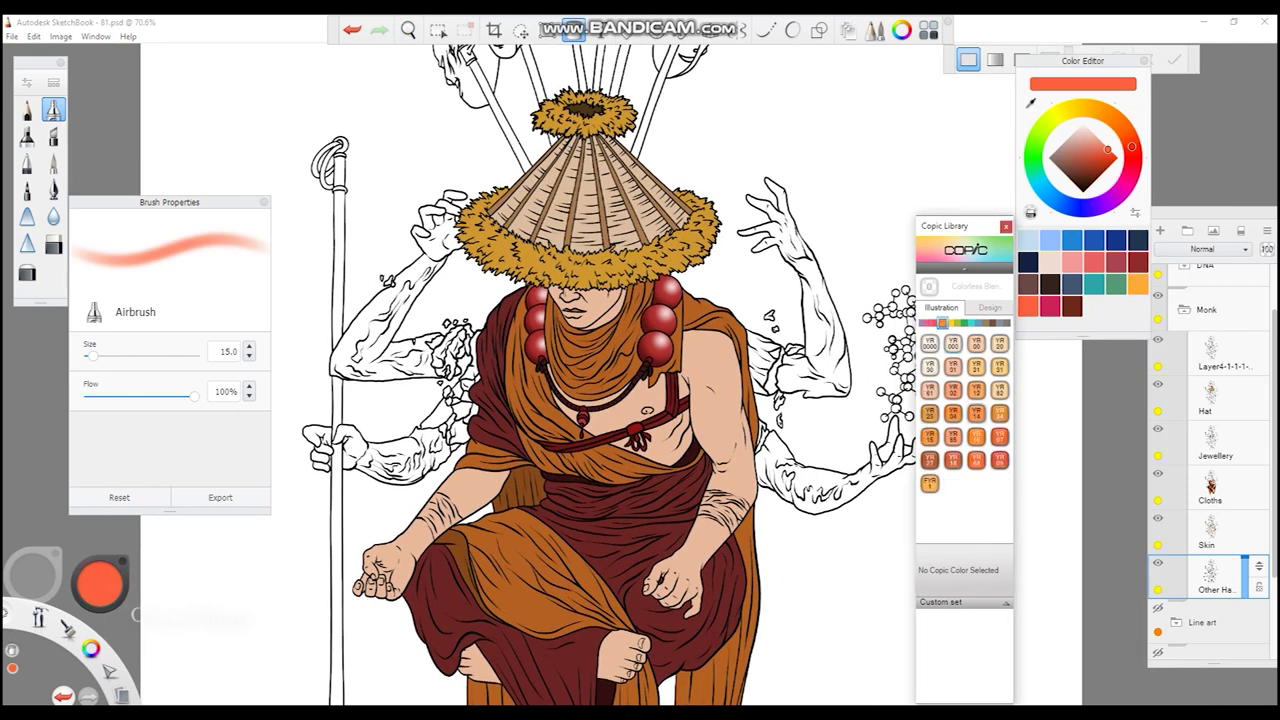
click(797, 260)
key(ctrl+z)
click(797, 260)
click(820, 470)
click(390, 320)
key(ctrl+z)
click(390, 310)
click(318, 440)
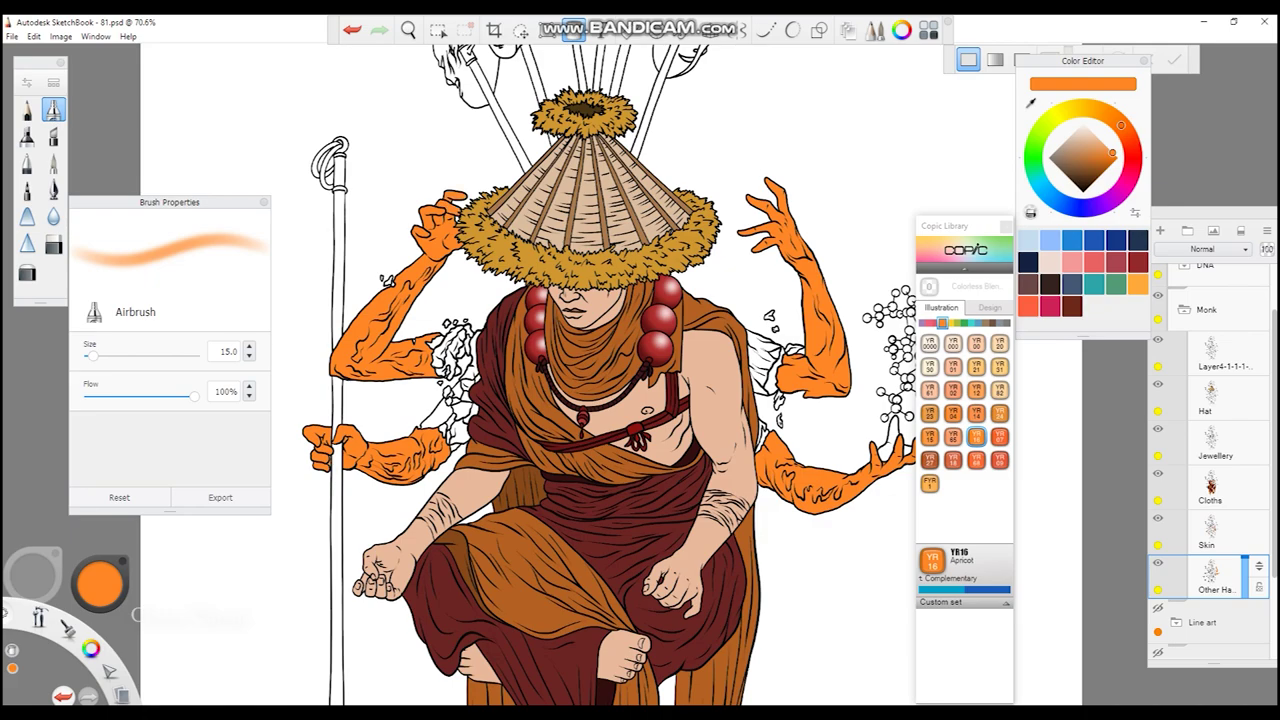
- Fill the cracked shoulder sections and loose fragments of the extra arms with the same orange
scroll(389, 281, up, 3)
drag(503, 343, 752, 372)
scroll(523, 323, up, 3)
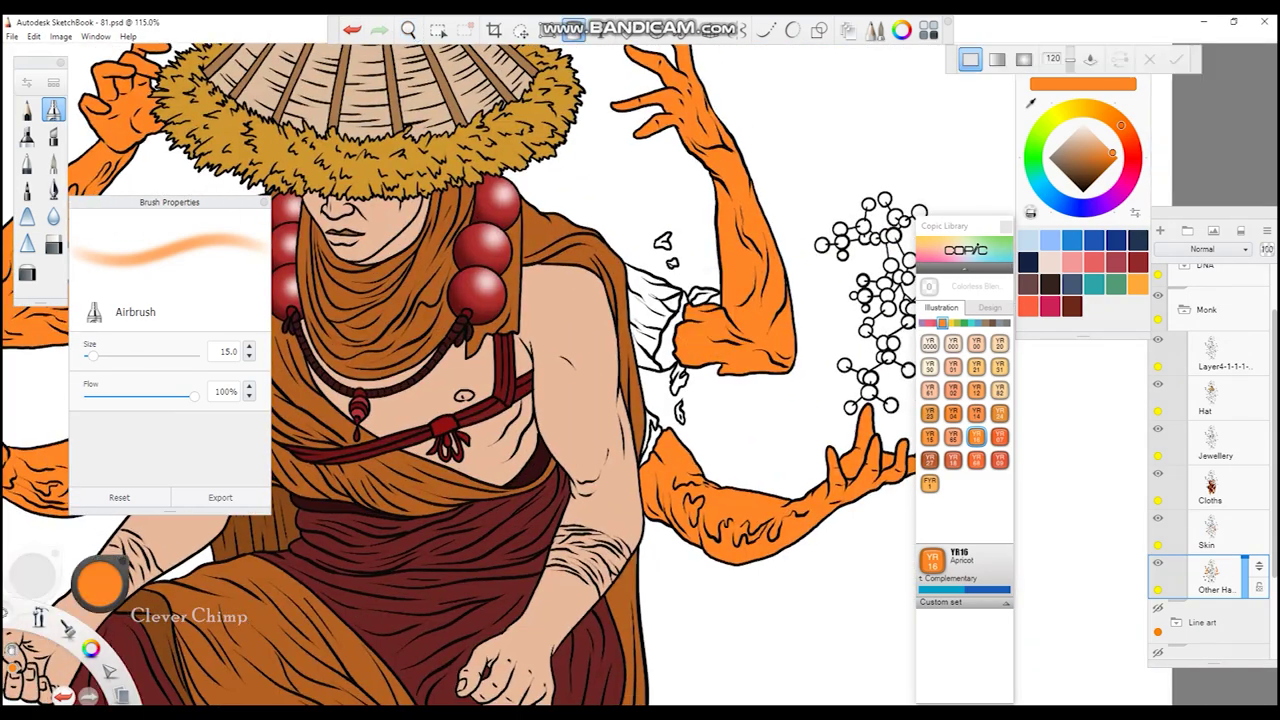
drag(640, 417, 494, 413)
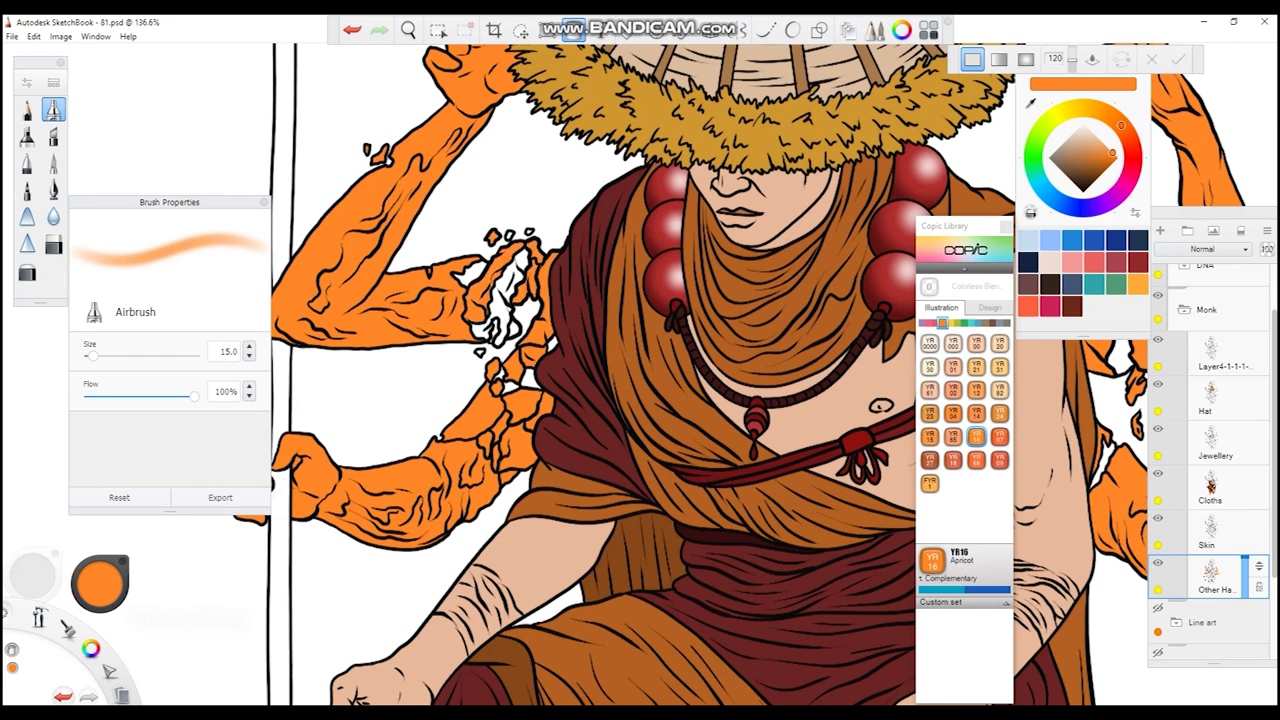
- Fill the exposed inner surfaces of the broken extra arms with a dark burnt orange
click(1129, 139)
click(1104, 162)
drag(480, 330, 515, 262)
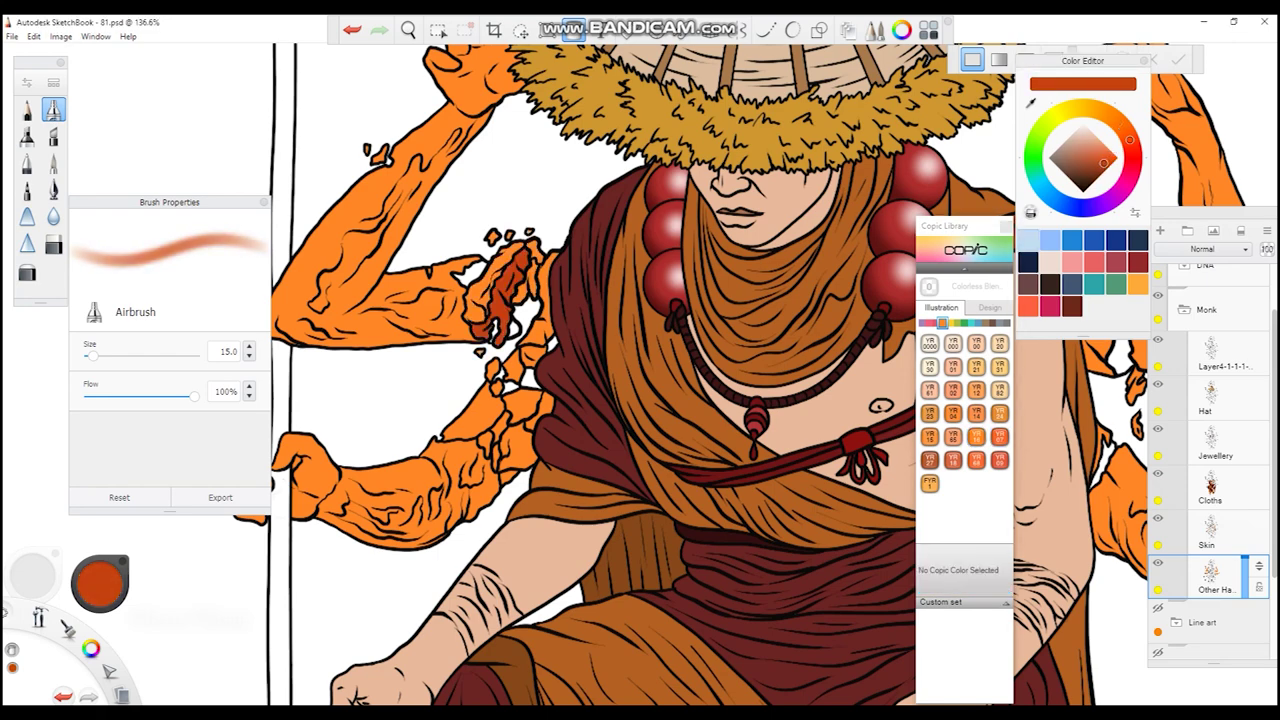
drag(640, 300, 691, 396)
- Place a line art copy above the Hat layer and name it Stick
drag(1212, 213, 1172, 193)
click(1121, 210)
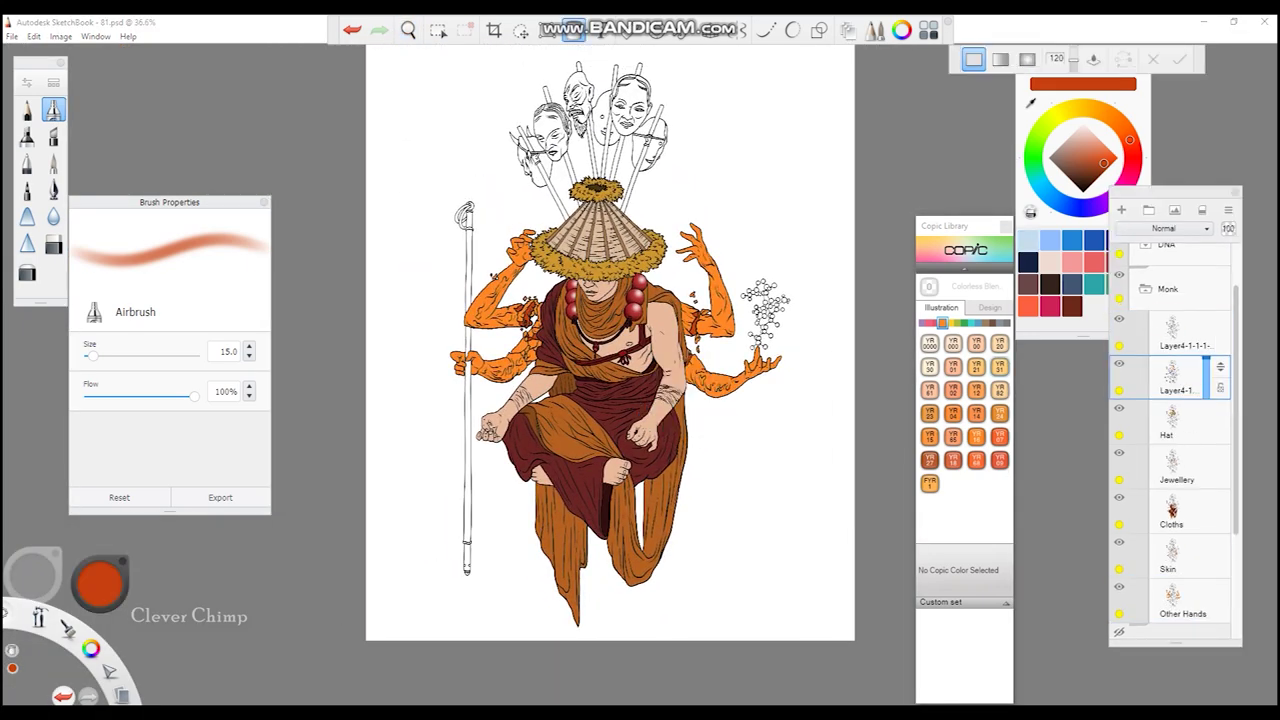
double_click(1185, 378)
key(Return)
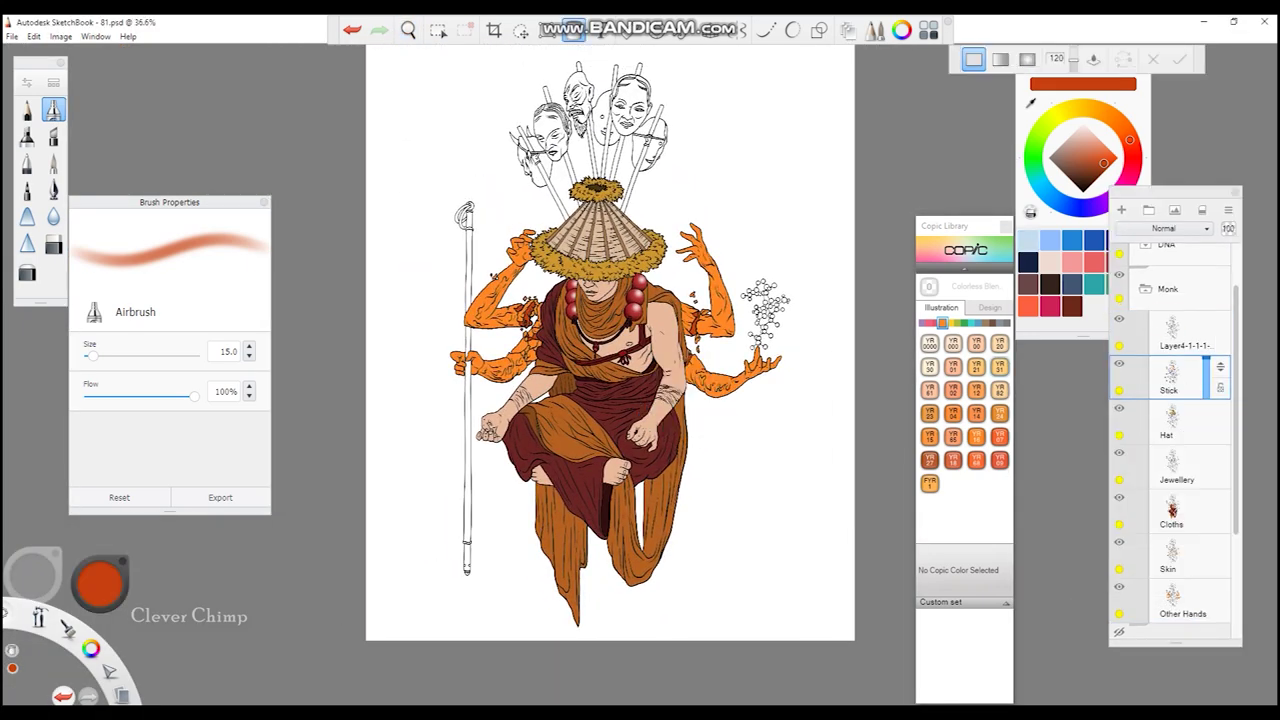
- Fill the staff's shaft with light tan and its top, rope and bands with golden brown
scroll(550, 228, up, 3)
drag(1077, 153, 1089, 147)
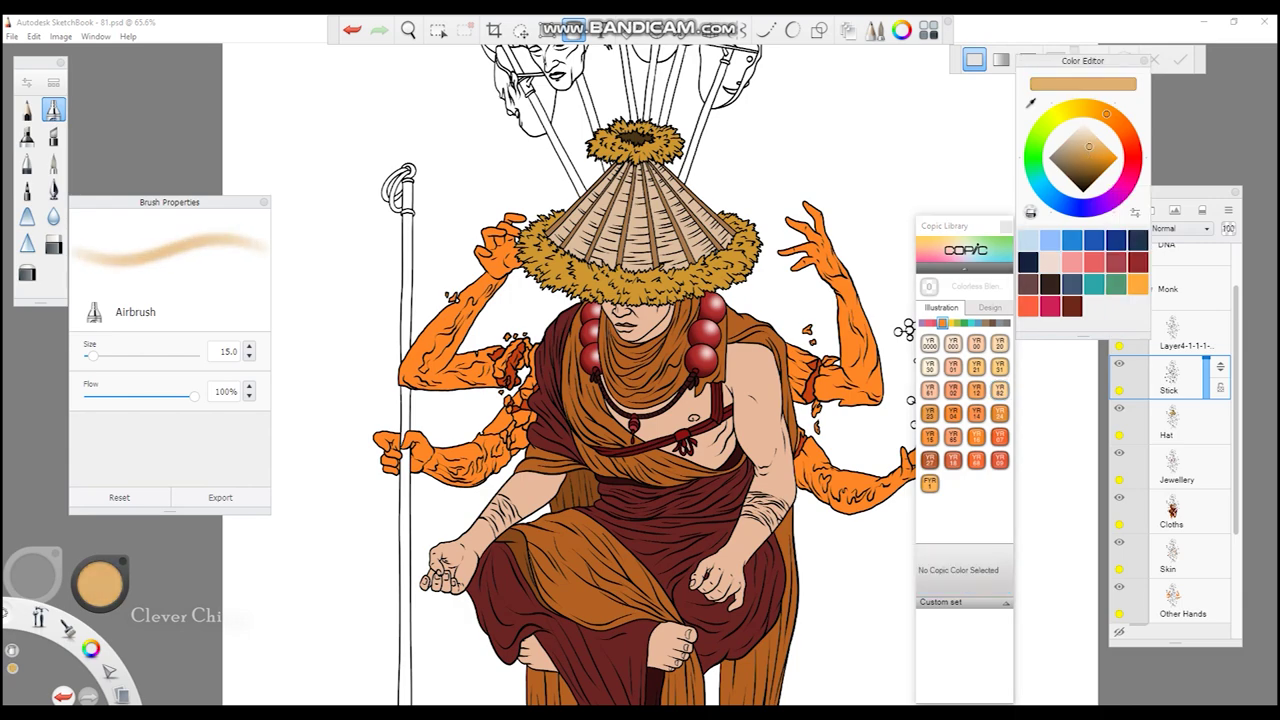
mouse_move(443, 550)
mouse_down()
mouse_move(443, 300)
mouse_move(560, 300)
mouse_up()
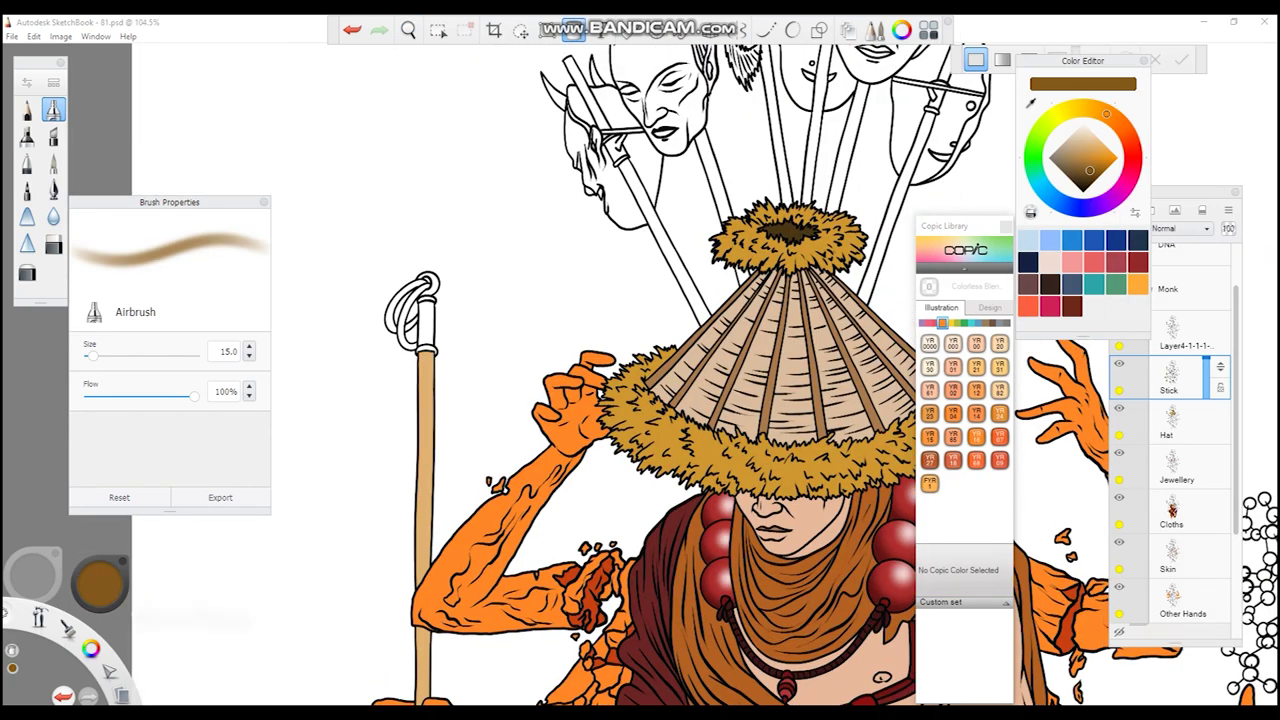
drag(482, 272, 600, 229)
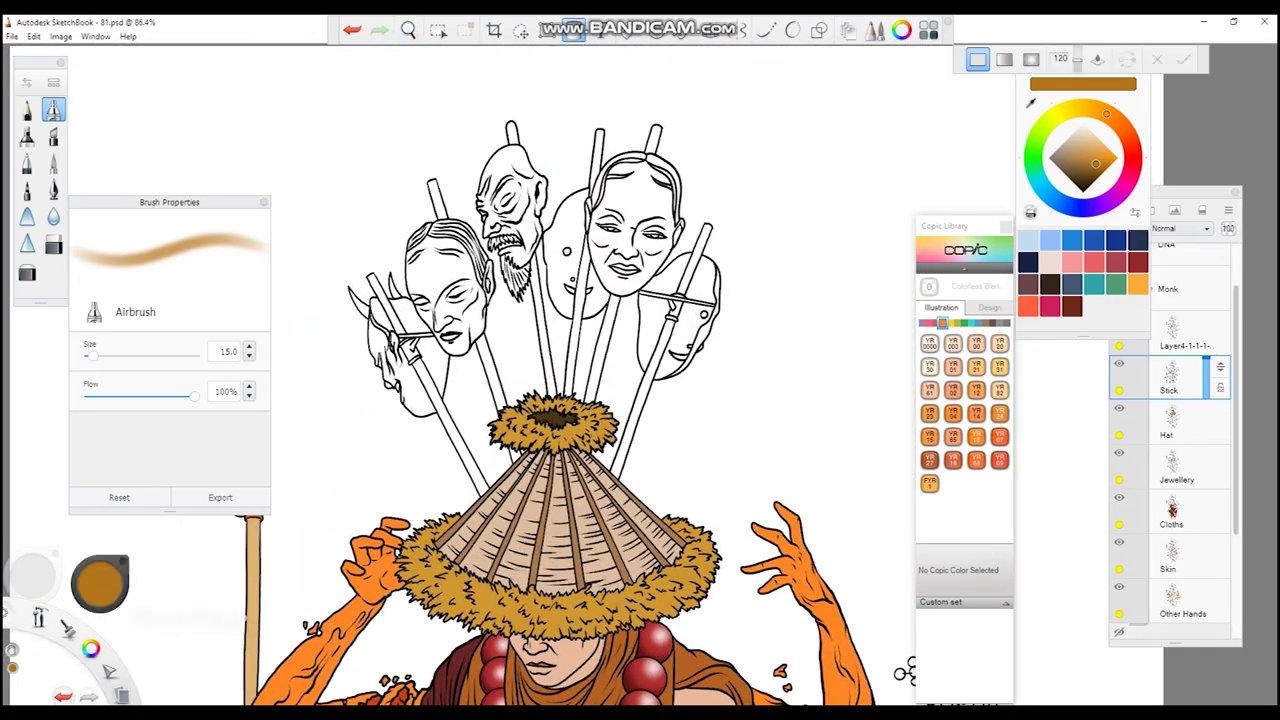
- Place a line art copy above the Stick layer and name it Masks
key(ctrl+l)
double_click(1172, 378)
text(Masks)
key(Return)
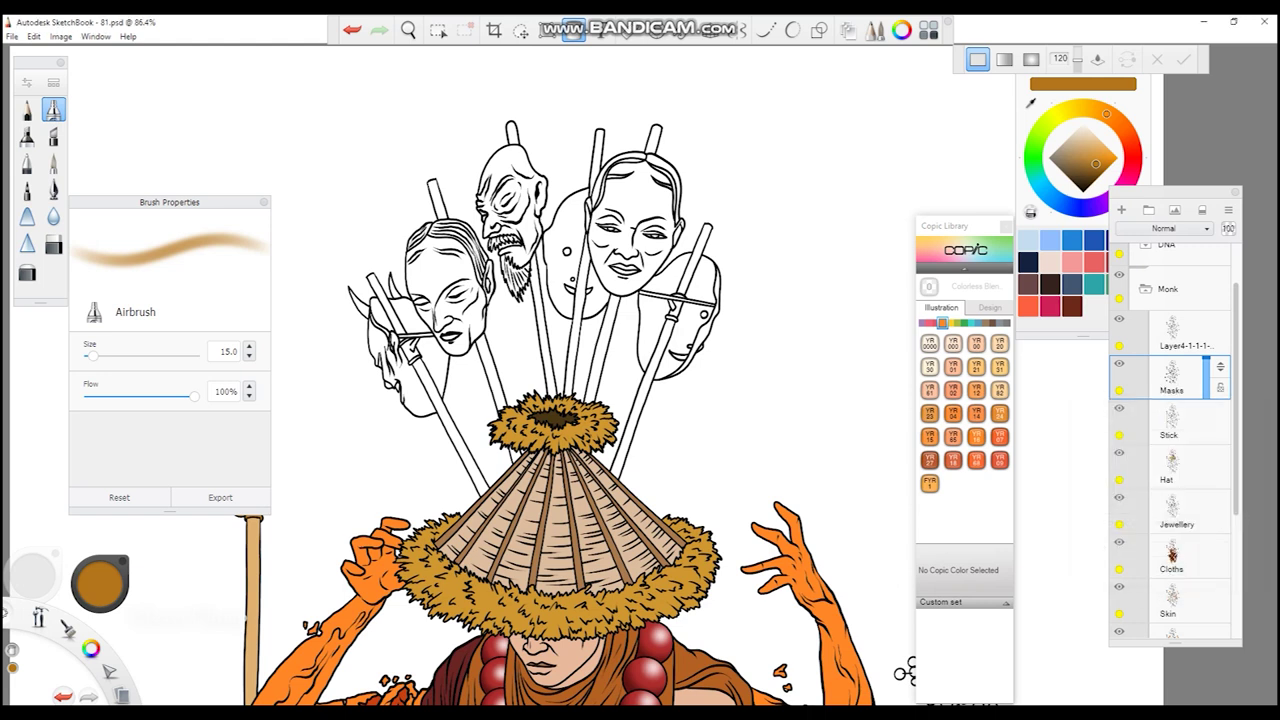
- Fill the faces of the two dark-haired masks with a pale pinkish skin tone
click(1049, 262)
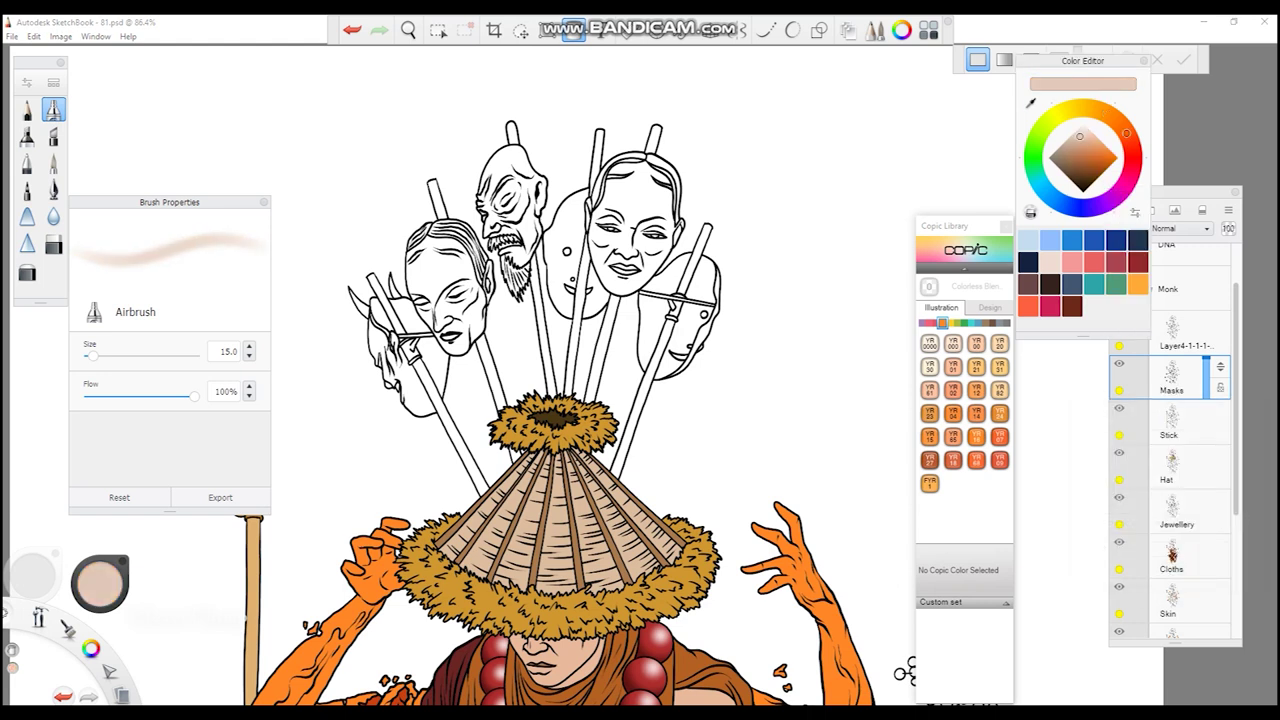
click(445, 300)
click(635, 230)
click(510, 200)
key(ctrl+z)
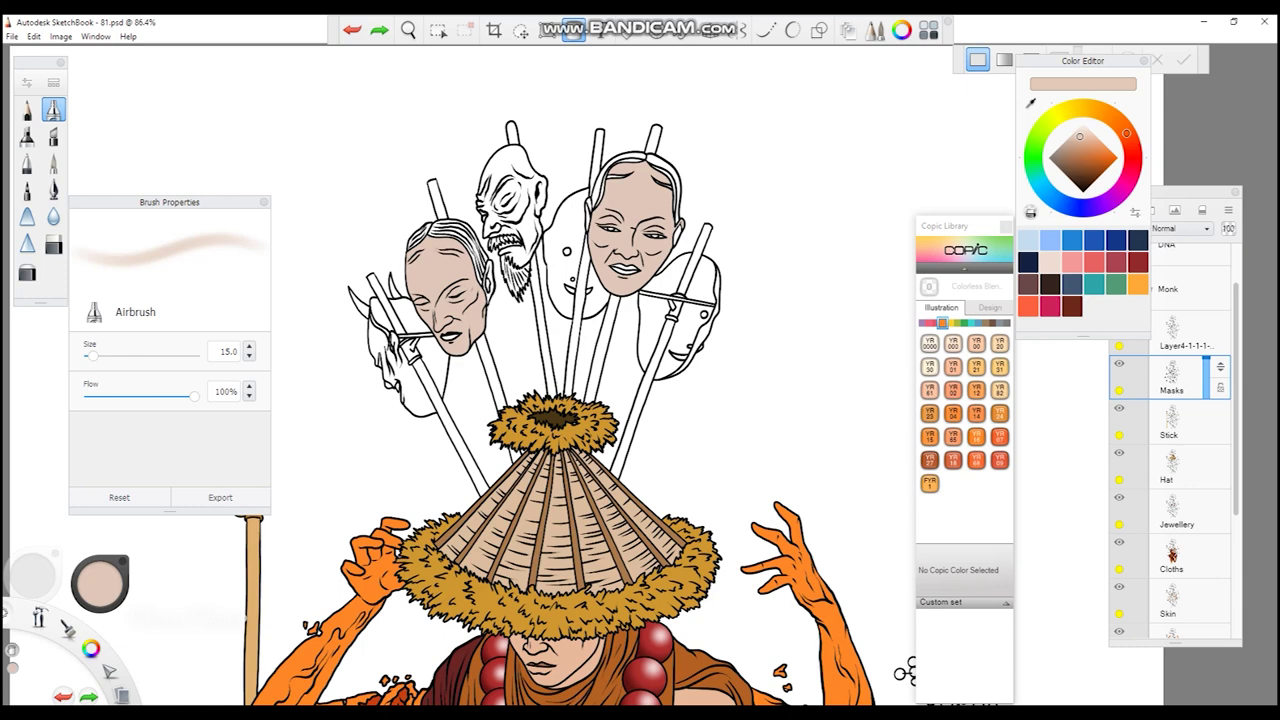
- Fill the bearded old man's mask and the outer edge of the far reversed mask with brown skin tones
click(1072, 162)
click(510, 200)
click(702, 320)
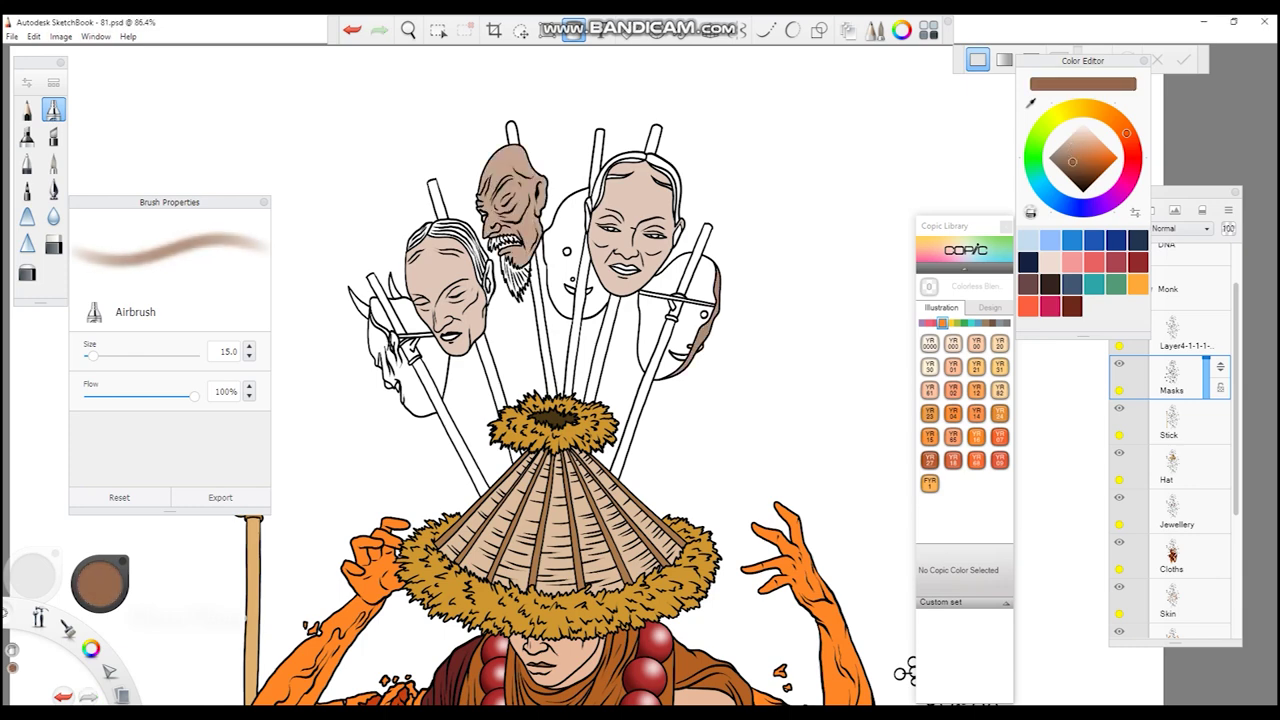
- Fill the hollow backs of the three reversed masks with dark brown and the front masks' lips with brown
click(1078, 178)
click(418, 355)
click(565, 255)
click(680, 320)
drag(586, 312, 628, 346)
drag(1062, 140, 1070, 163)
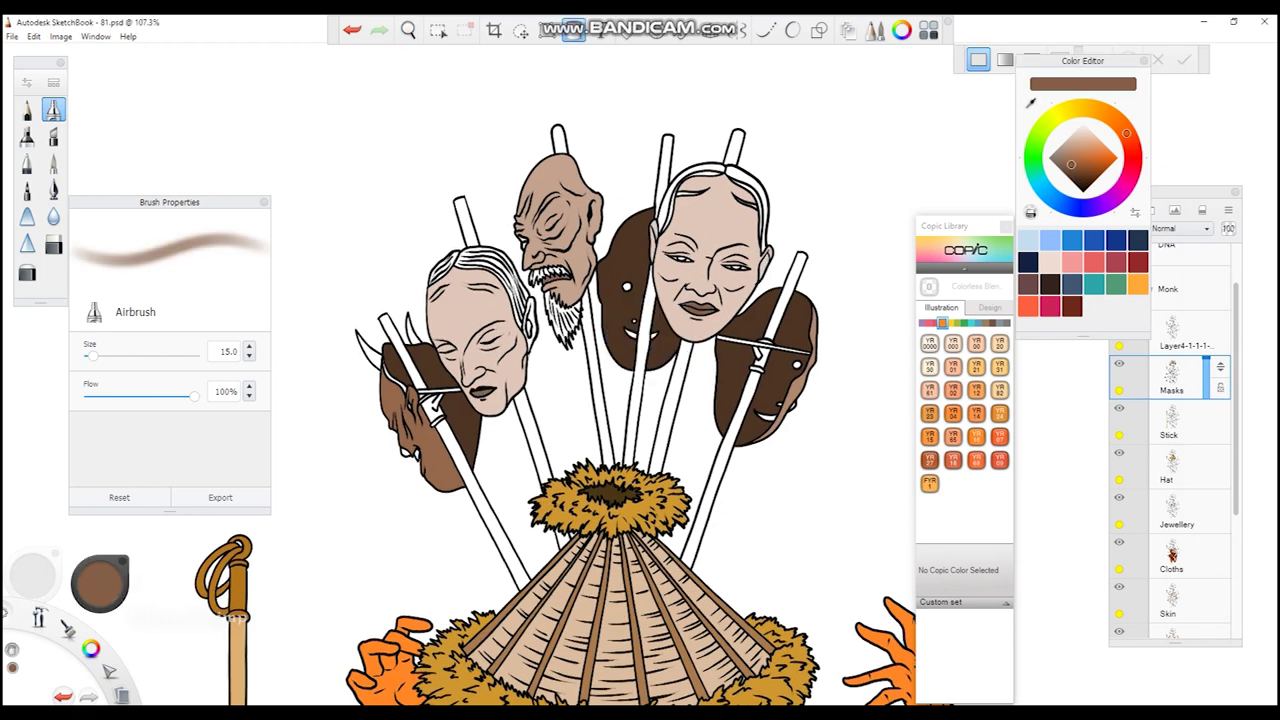
- Fill the hair of the two pale masks with very dark brown and the old man's beard and moustache with light grey
drag(1070, 163, 1076, 177)
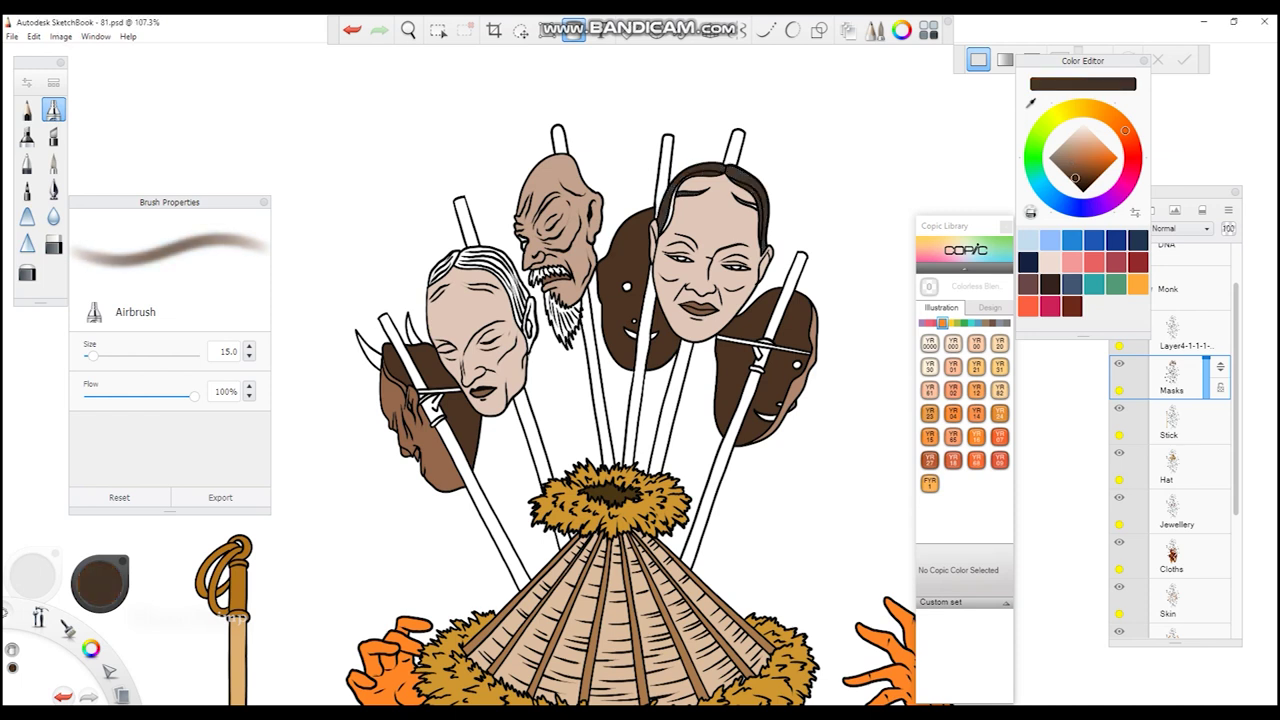
drag(1076, 177, 1066, 146)
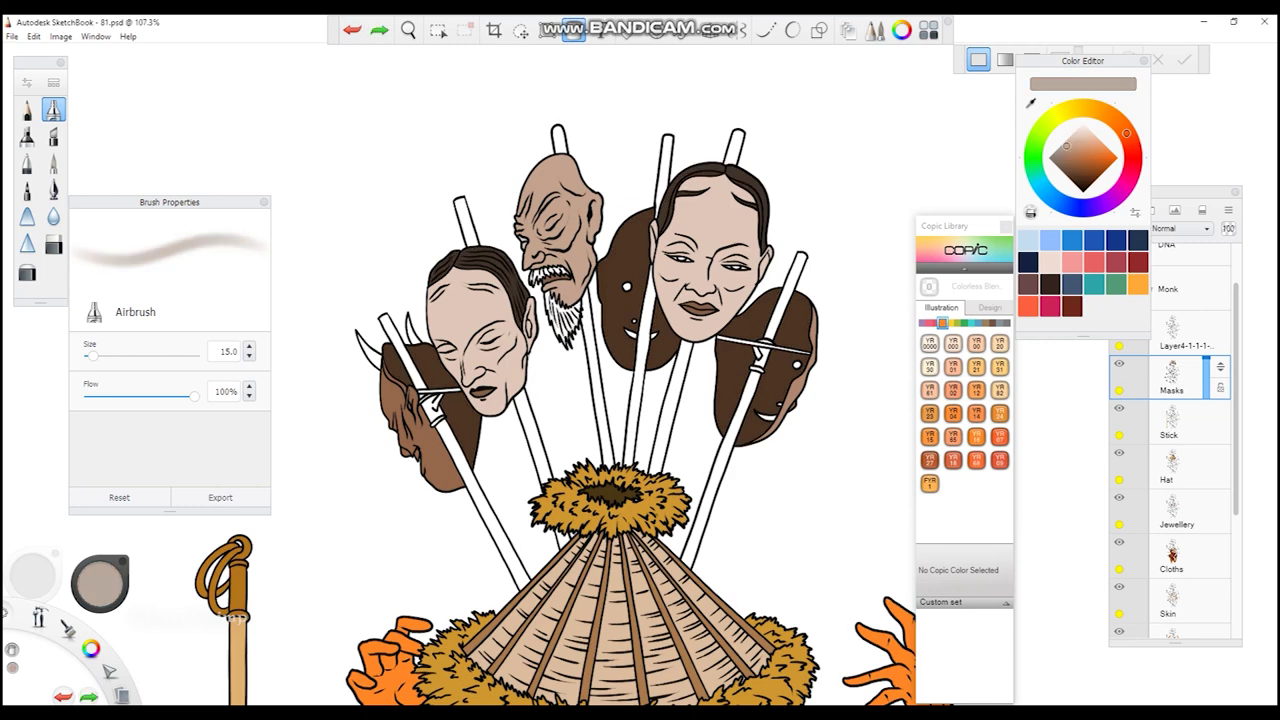
drag(1066, 146, 1074, 132)
drag(556, 300, 566, 335)
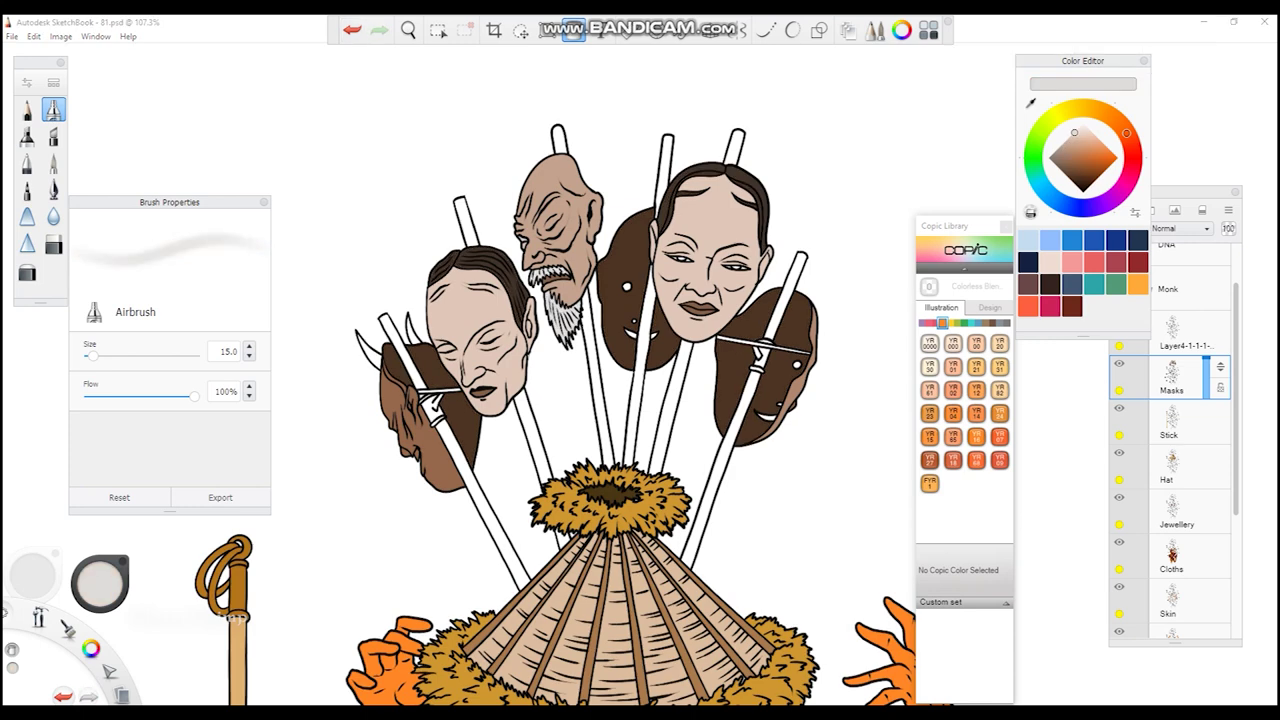
- Fill the pale mask's irises with near-black and the horned mask's horns with warm grey
scroll(764, 247, up, 5)
scroll(543, 314, down, 6)
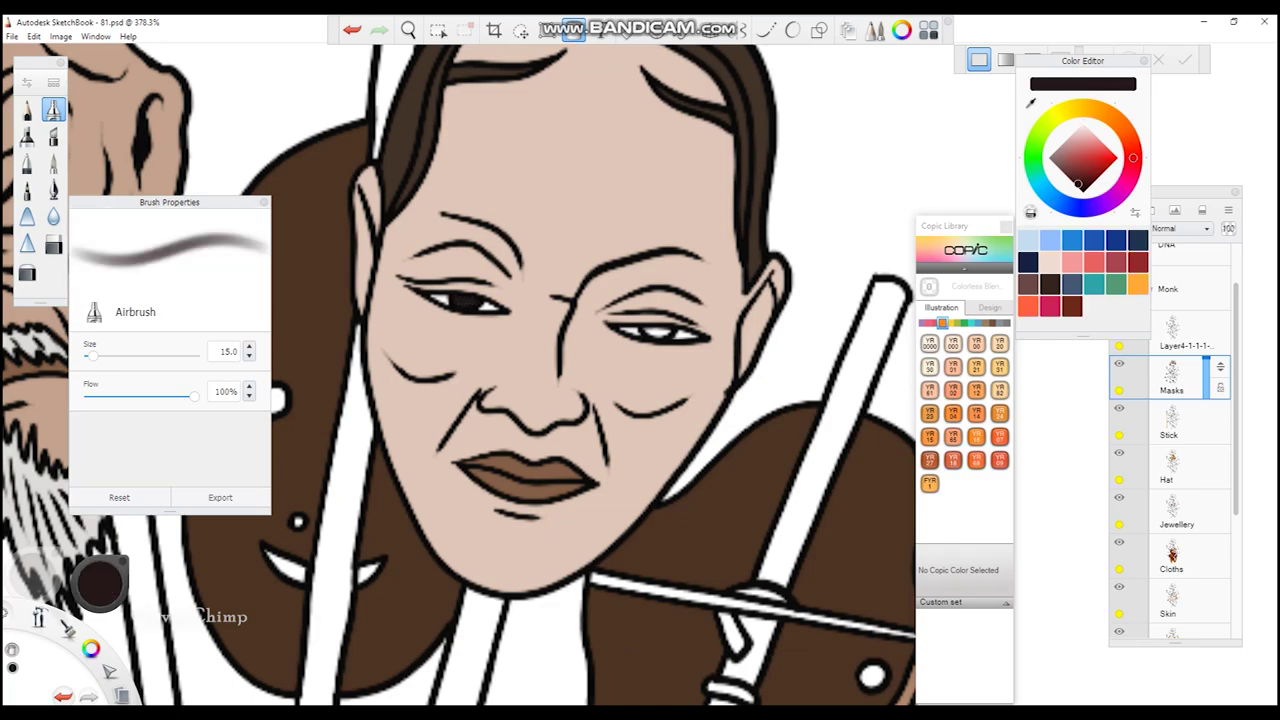
scroll(600, 286, up, 4)
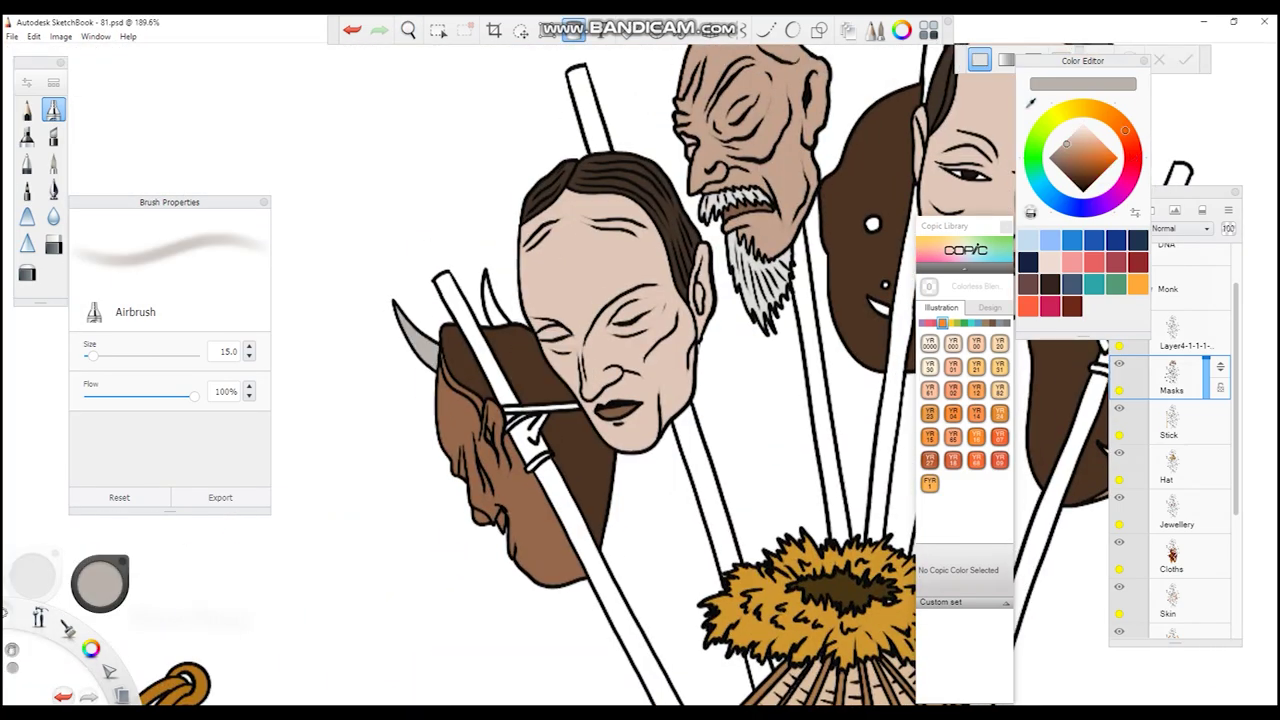
scroll(600, 360, down, 5)
scroll(600, 360, up, 3)
- Name the line art copy between the Masks and Stick layers Masks Sticks
double_click(1172, 420)
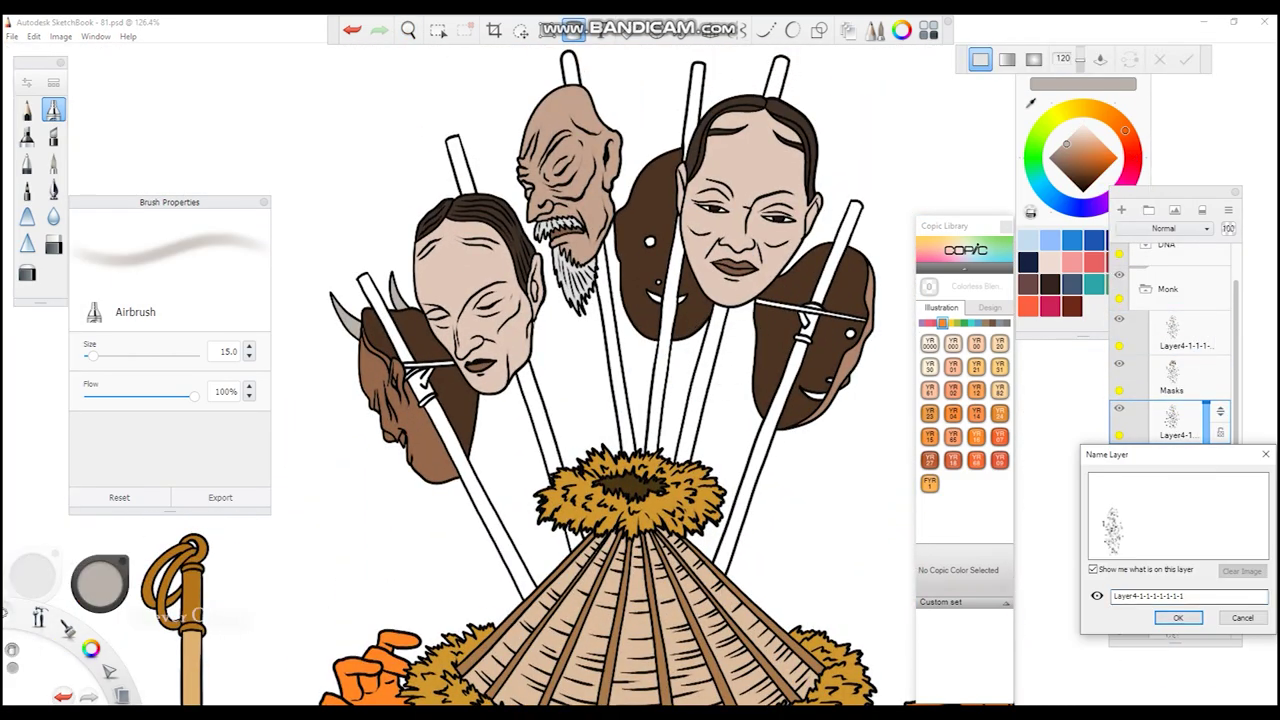
text(Mask Sticks)
key(Return)
- Fill the poles holding the masks with medium brown and their thin crosspieces with light tan
click(1079, 170)
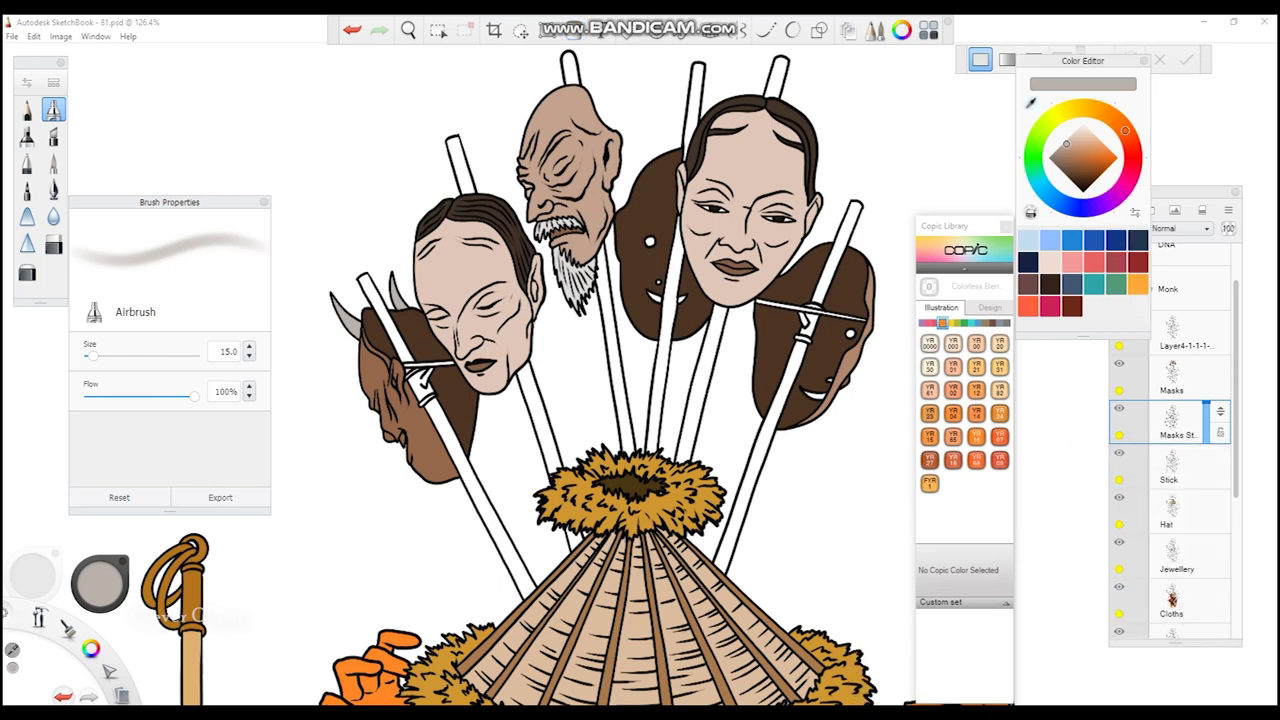
click(1079, 156)
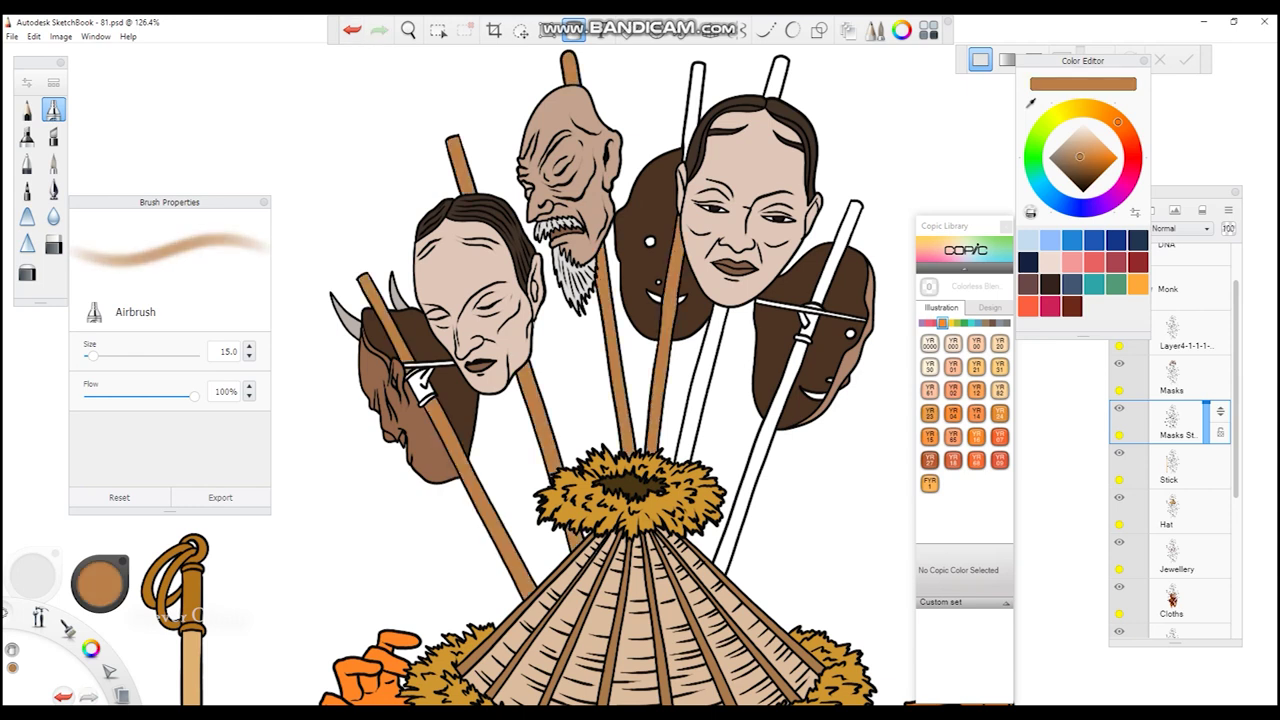
click(1080, 146)
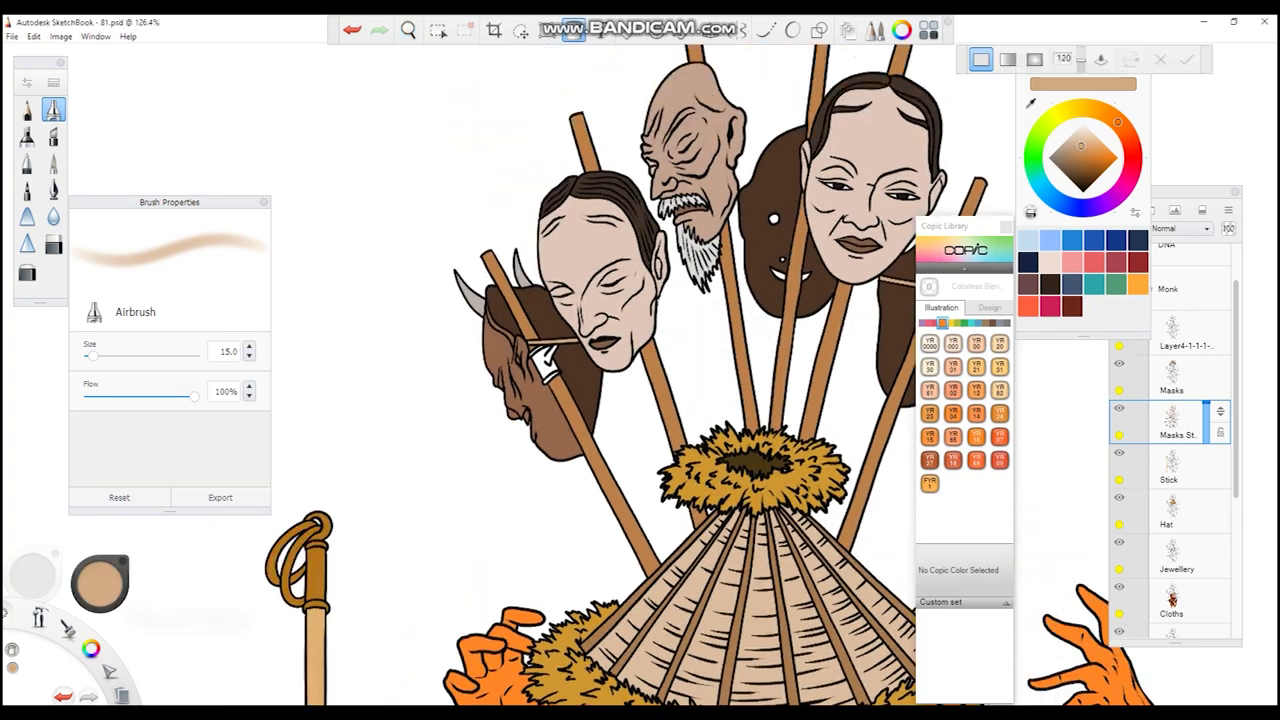
- Fill the bindings that tie the masks to their poles with golden brown
click(1095, 163)
scroll(579, 351, up, 5)
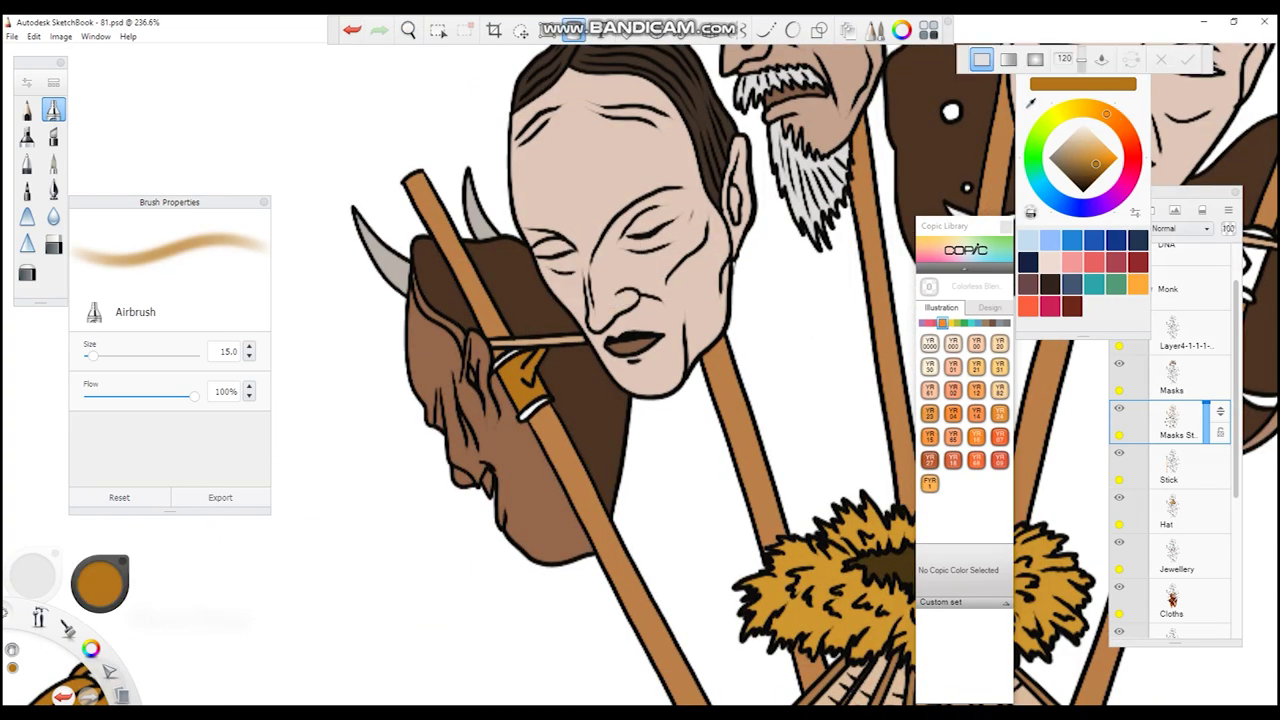
drag(519, 332, 655, 360)
scroll(643, 266, down, 5)
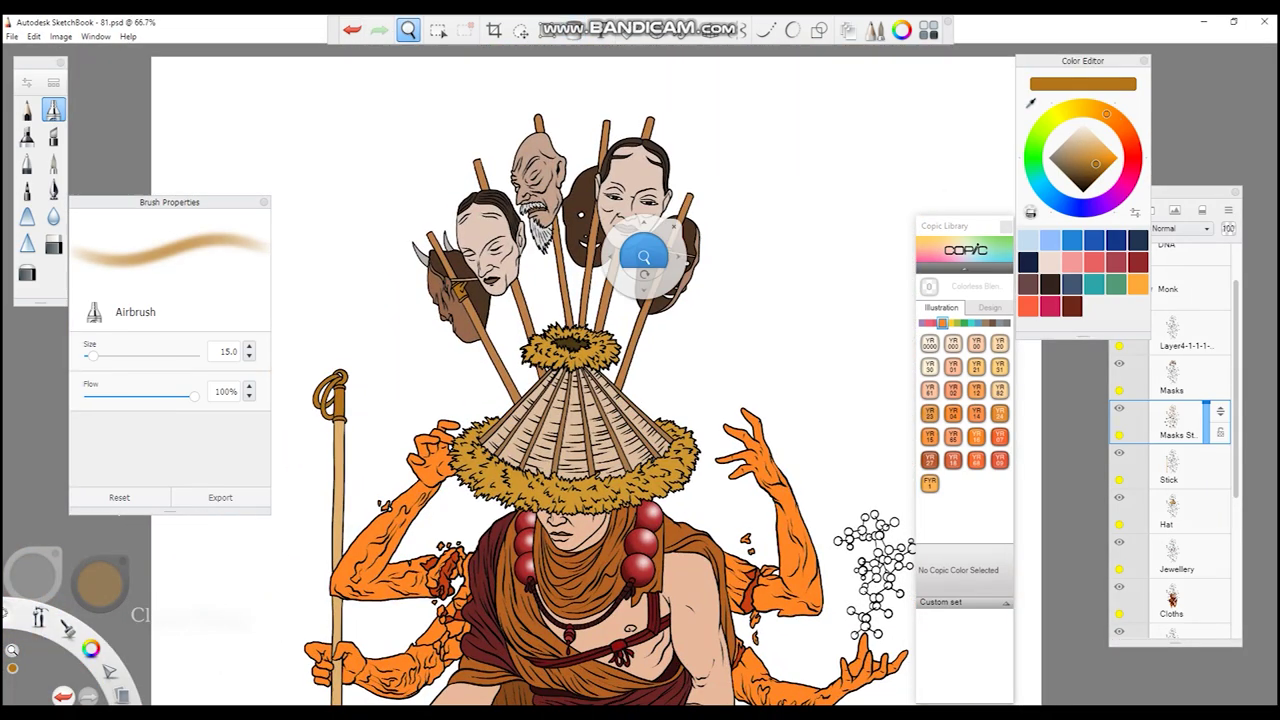
- Open the DNA layer group and duplicate its Layer6 line art for colouring the molecule
drag(643, 266, 614, 277)
scroll(614, 277, up, 4)
click(1166, 310)
key(ctrl+d)
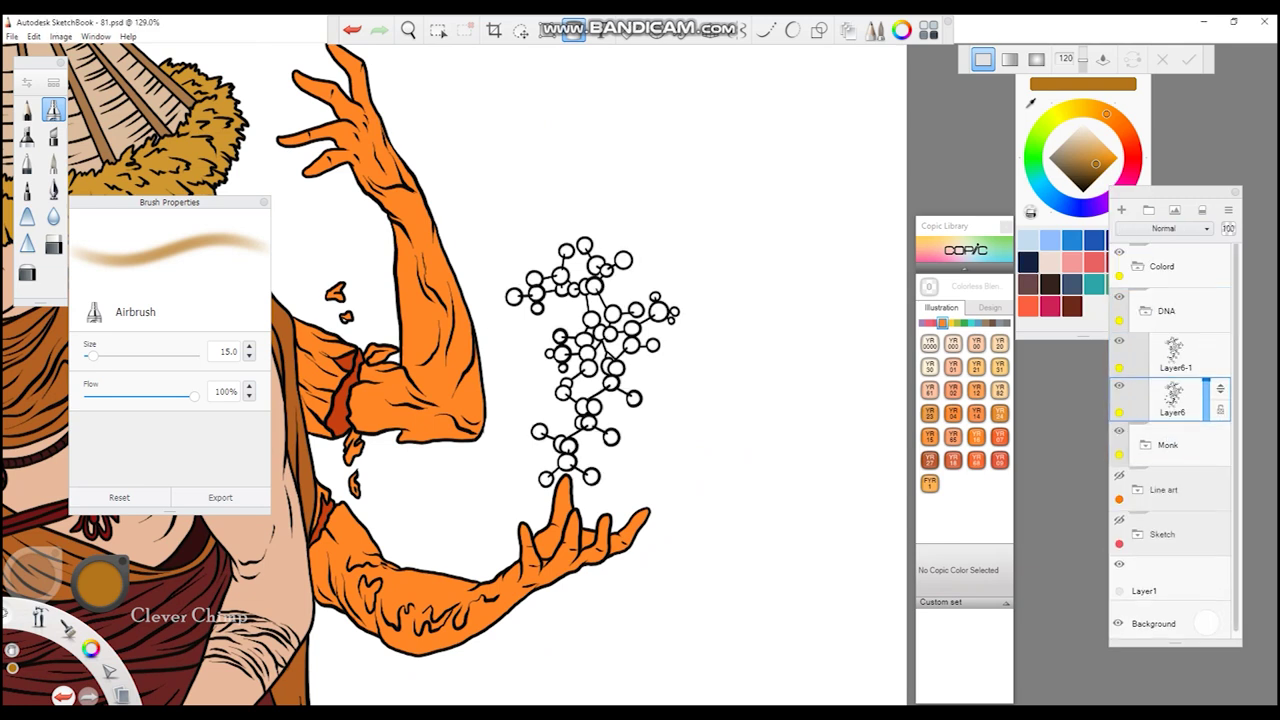
- Fill part of the molecule's spheres with green and others with Copic Y08 Acid Yellow
click(1034, 168)
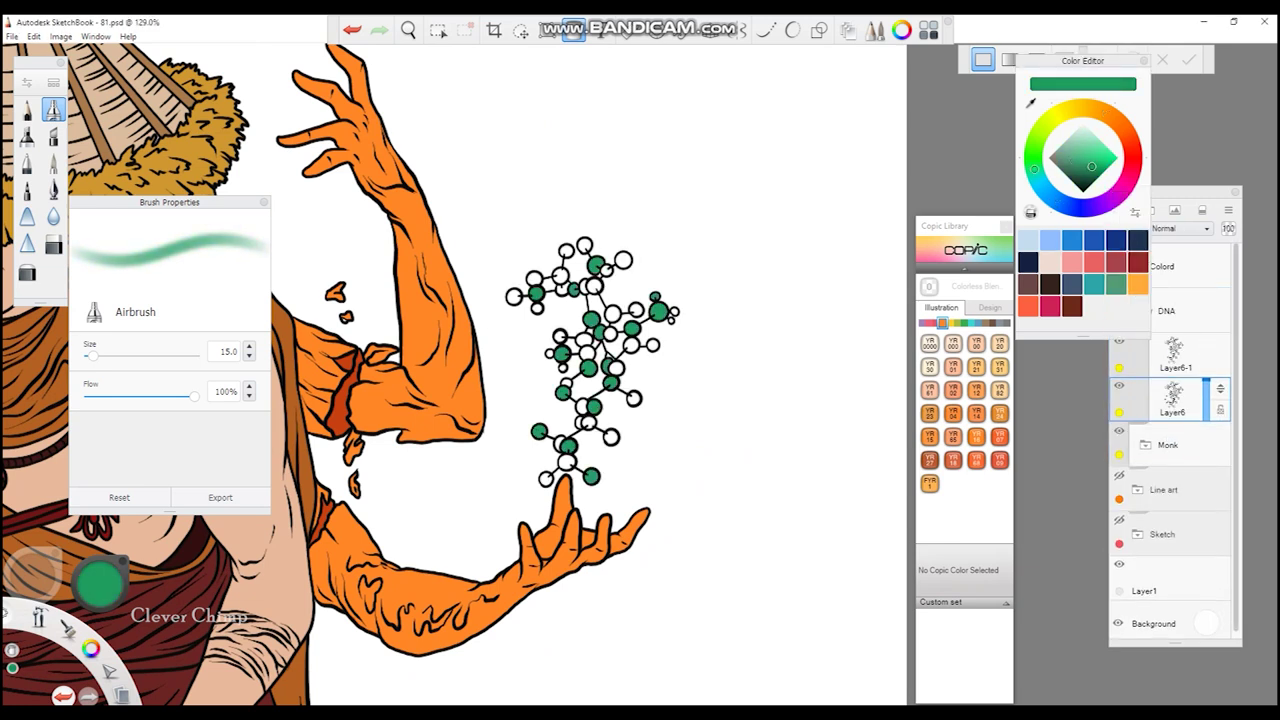
click(950, 323)
click(999, 390)
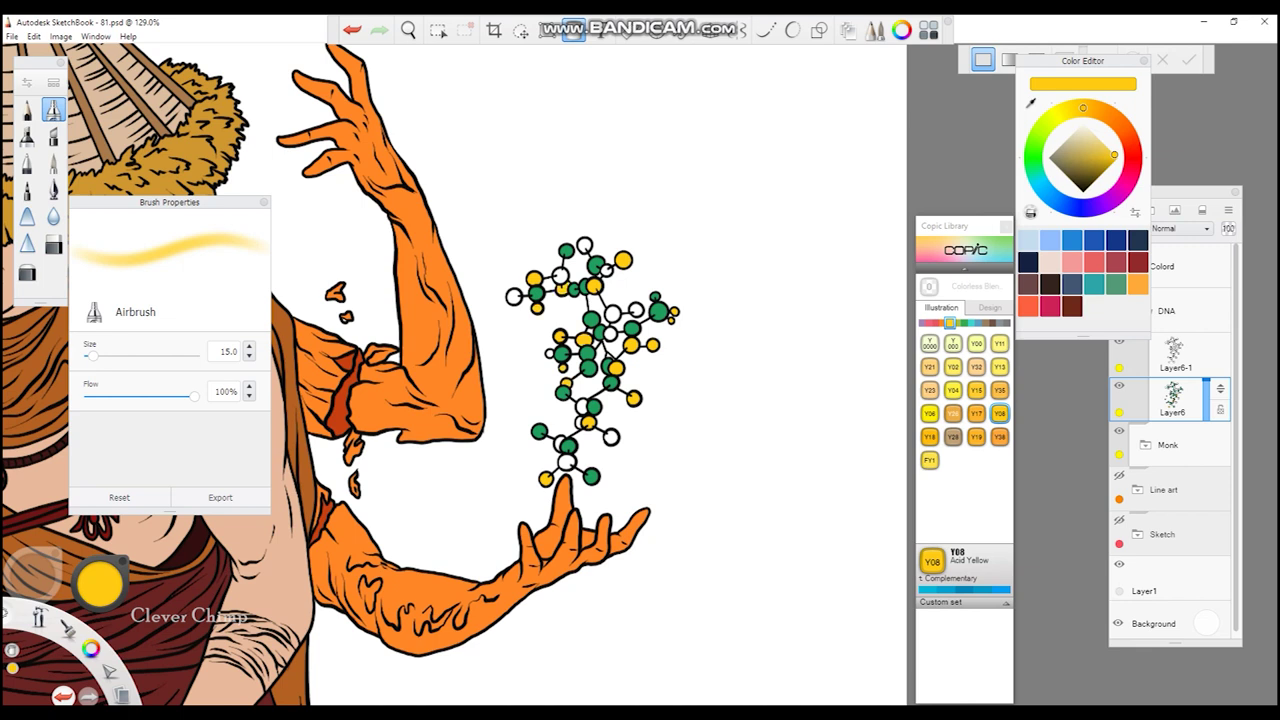
- Fill the molecule's remaining white spheres with orange
mouse_move(1083, 107)
mouse_down()
mouse_move(1138, 150)
mouse_move(1123, 128)
mouse_up()
click(612, 313)
click(560, 276)
click(585, 245)
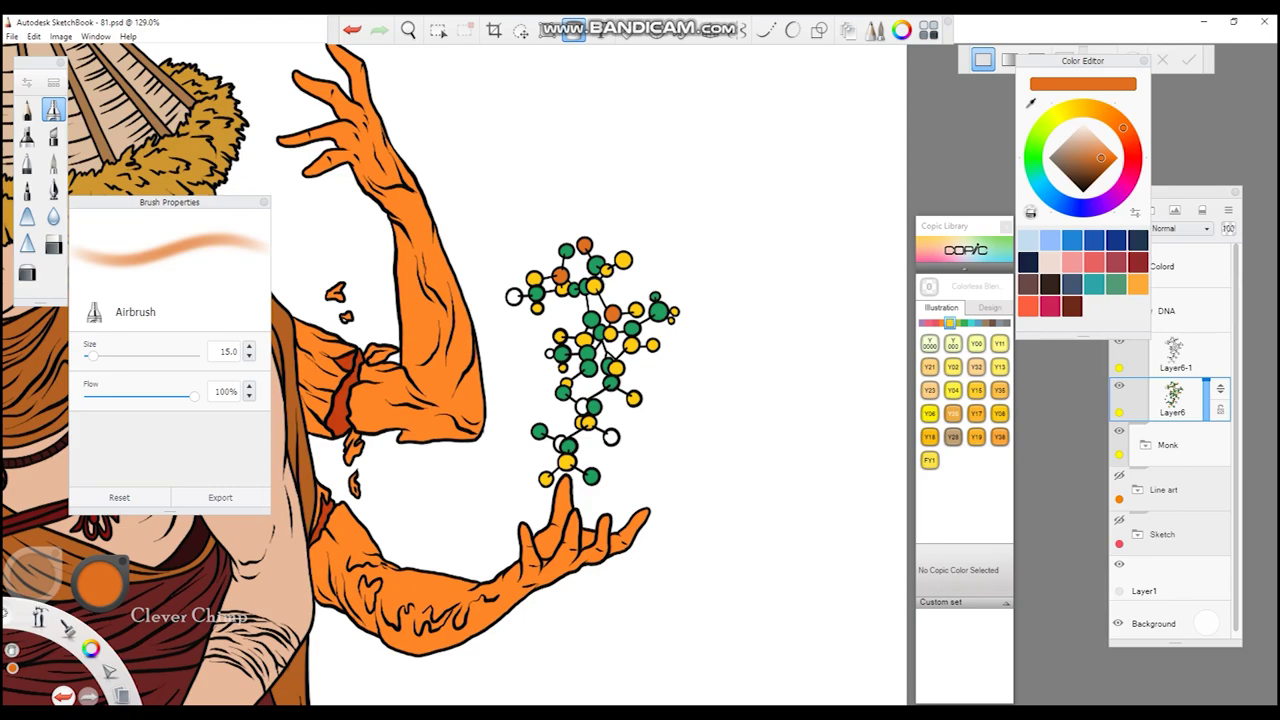
key(Home)
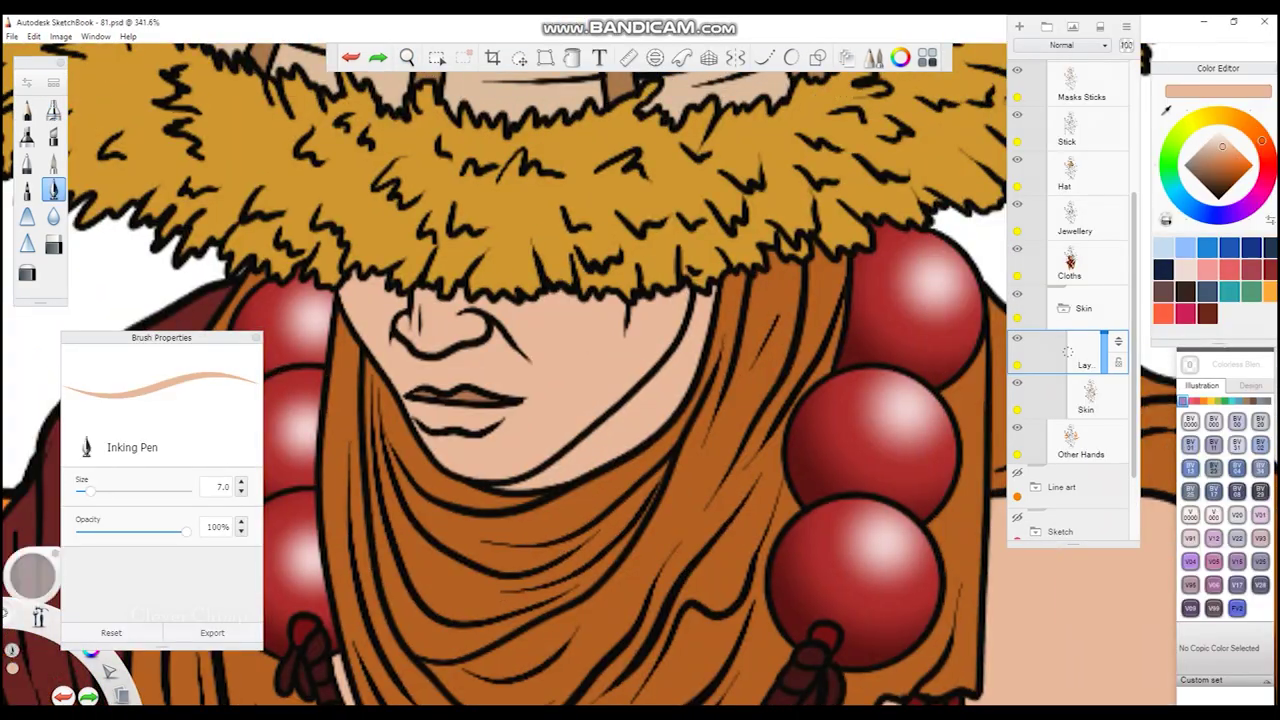
- Turn on Steady Stroke and ink darker brown shadows around the monk's nose and mouth on the layer above Skin
click(764, 57)
mouse_move(455, 300)
mouse_down()
mouse_move(510, 326)
mouse_move(530, 360)
mouse_up()
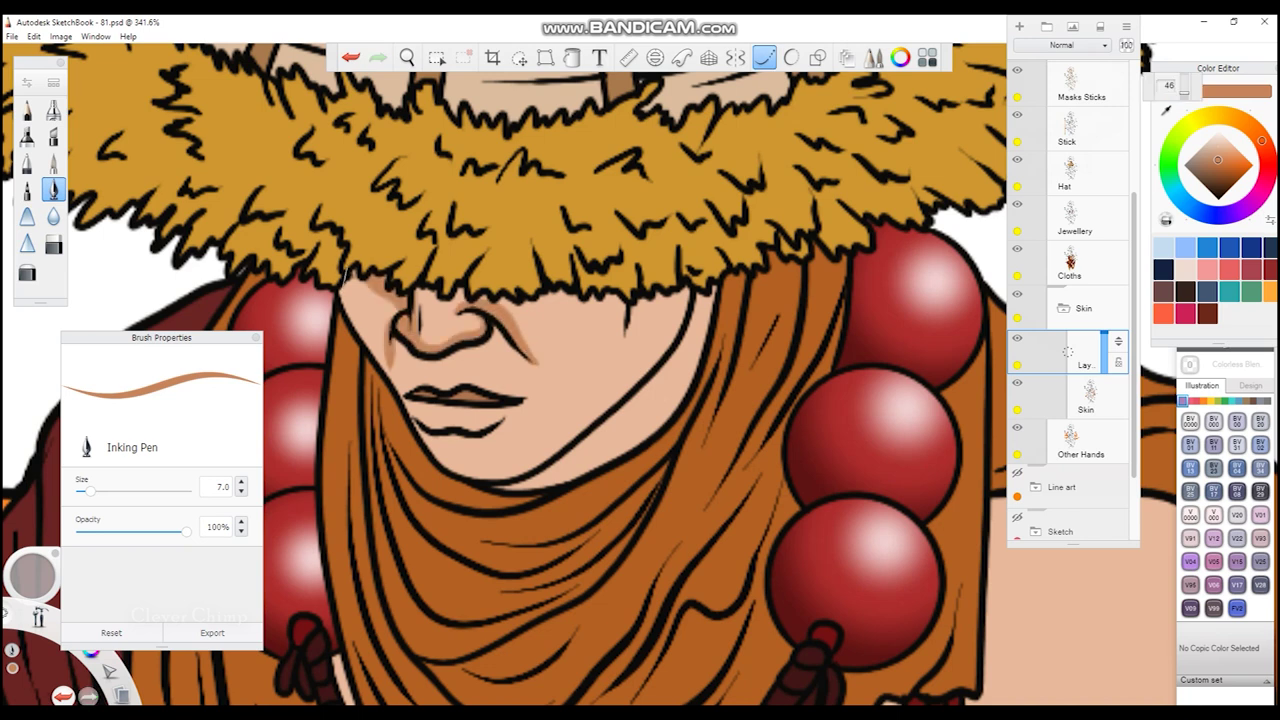
key(ctrl+z)
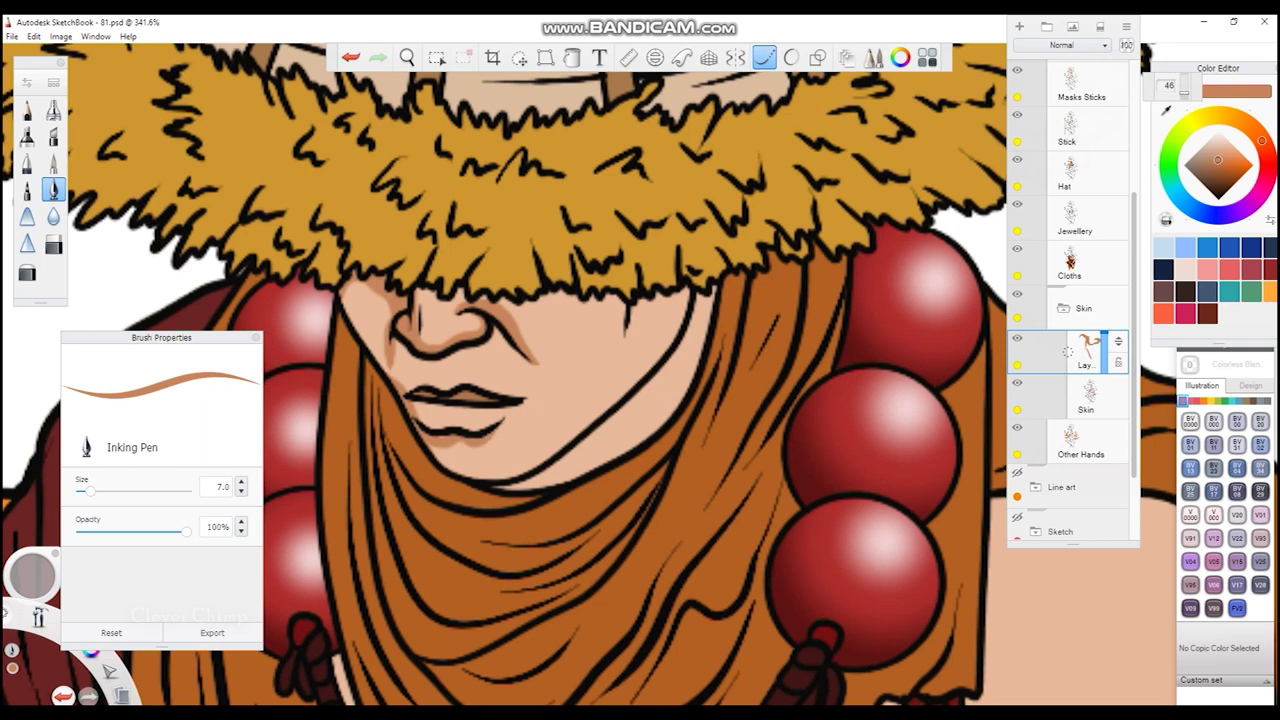
- Paint the darker brown shadow along the monk's cheek, jaw and neck with the Inking Pen
drag(632, 302, 610, 405)
drag(668, 292, 615, 400)
drag(612, 308, 568, 430)
mouse_move(600, 384)
mouse_down()
mouse_move(620, 399)
mouse_move(690, 360)
mouse_up()
drag(708, 288, 652, 438)
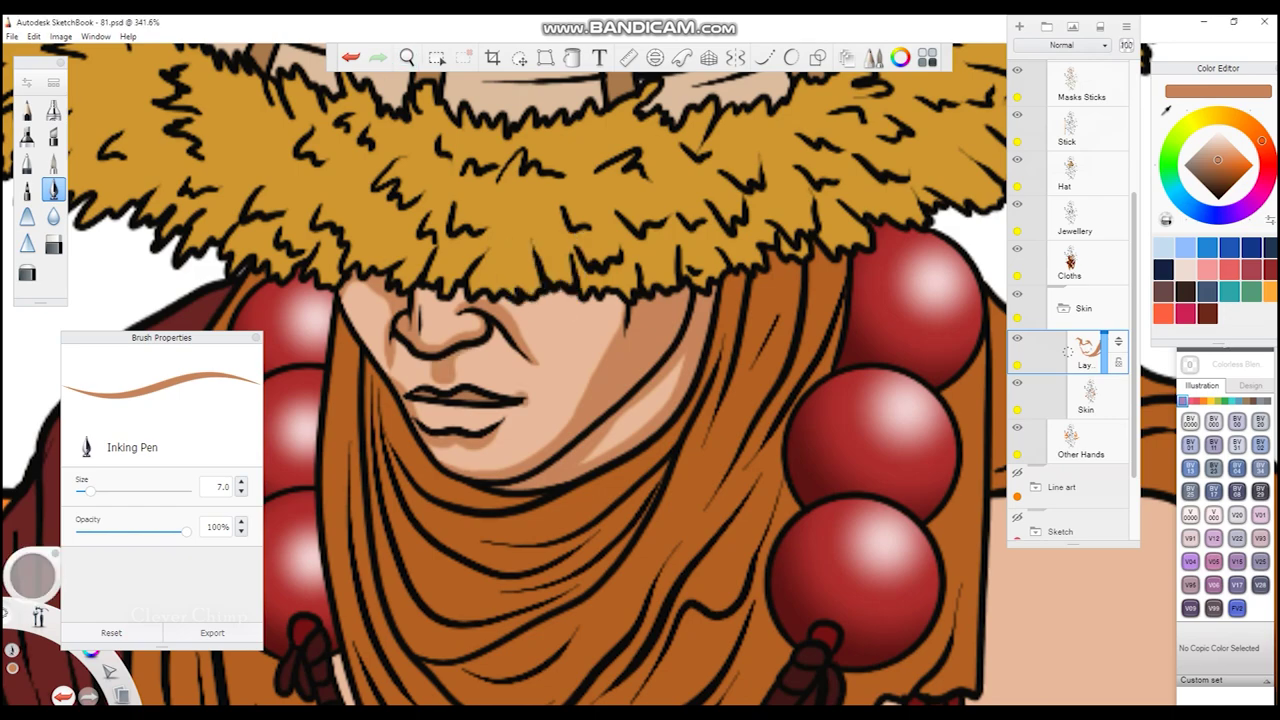
scroll(675, 278, down, 5)
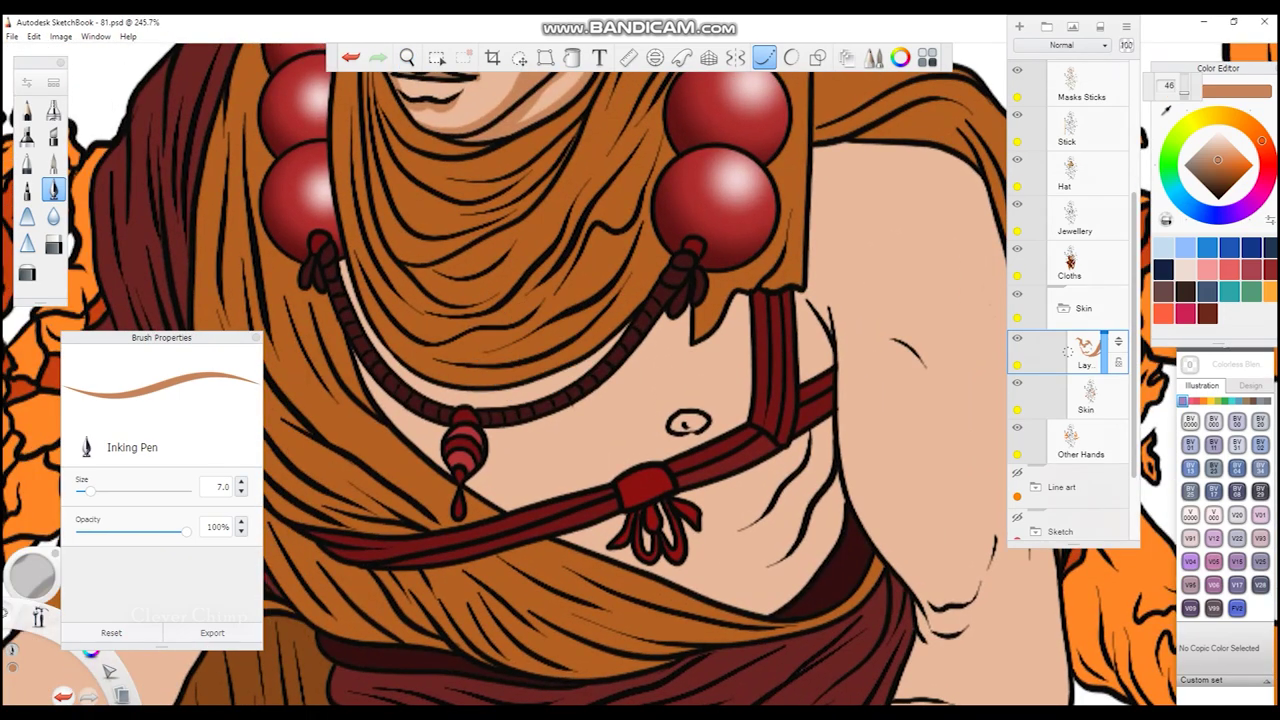
- Paint brown Inking Pen shadows on the monk's chest beneath the necklace, the cloth edge and the red straps
drag(672, 282, 540, 430)
mouse_move(600, 395)
mouse_down()
mouse_move(500, 440)
mouse_move(740, 295)
mouse_up()
mouse_move(465, 390)
mouse_down()
mouse_move(520, 505)
mouse_move(785, 605)
mouse_up()
drag(660, 415, 710, 445)
mouse_move(747, 296)
mouse_down()
mouse_move(747, 432)
mouse_move(576, 488)
mouse_up()
drag(745, 378, 704, 442)
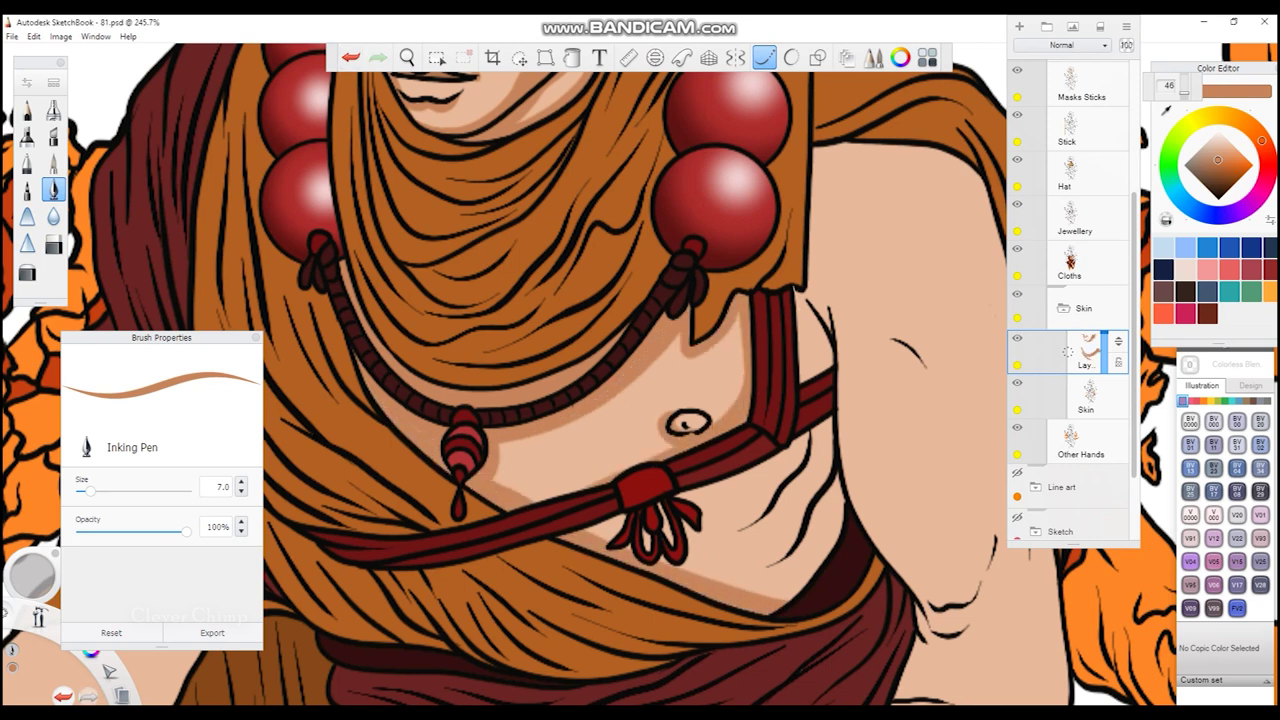
- Shade the armpit, the side of the torso and the rib folds below the strap with the same brown
drag(830, 288, 810, 380)
mouse_move(820, 425)
mouse_down()
mouse_move(730, 535)
mouse_move(760, 560)
mouse_up()
mouse_move(850, 470)
mouse_down()
mouse_move(790, 595)
mouse_move(800, 582)
mouse_up()
drag(800, 440, 676, 505)
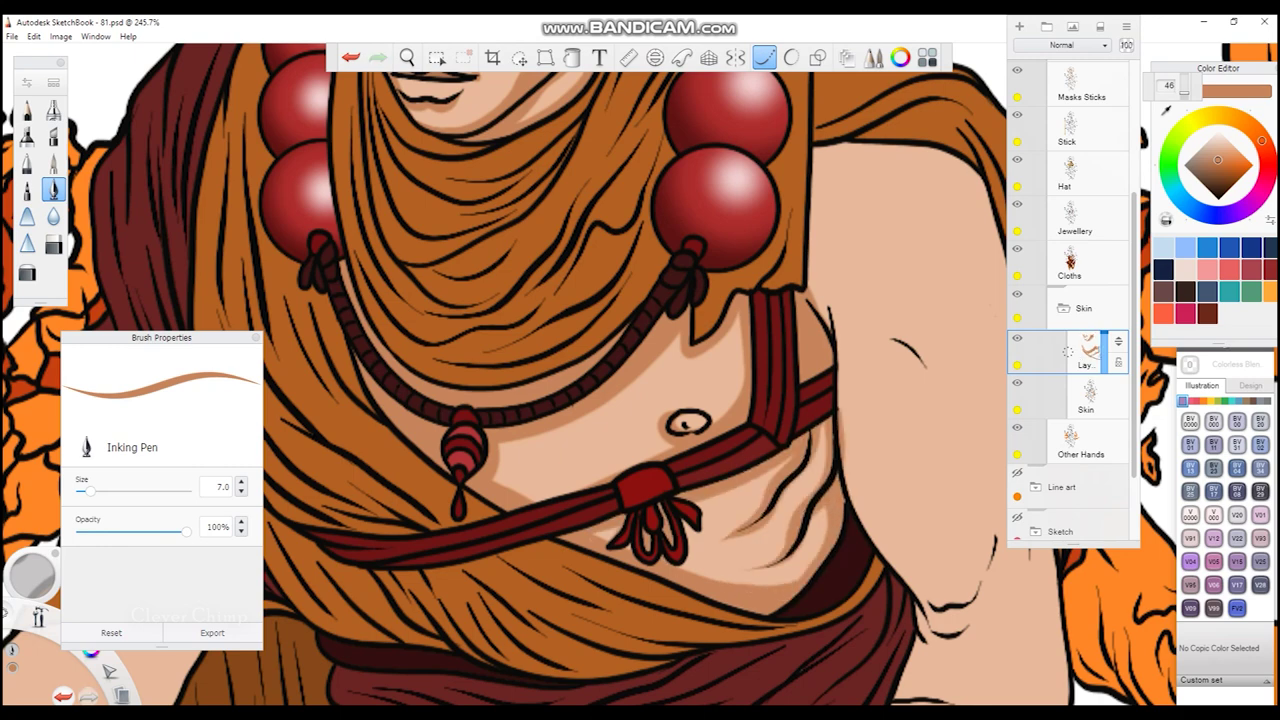
- Paint brown shadows along both edges, the muscle line and the elbow crease of the monk's bare upper arm
mouse_move(945, 378)
mouse_down()
mouse_move(629, 351)
mouse_move(637, 373)
mouse_up()
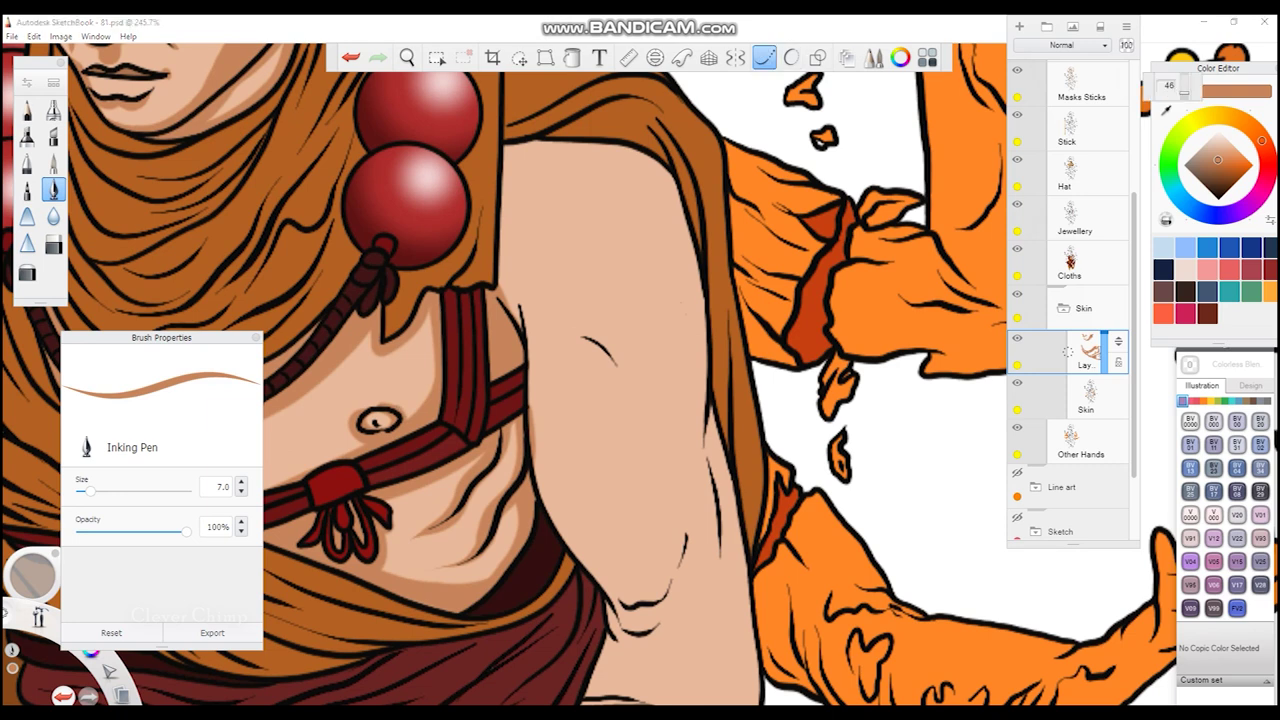
drag(518, 278, 578, 548)
mouse_move(510, 300)
mouse_down()
mouse_move(514, 148)
mouse_move(668, 185)
mouse_move(698, 285)
mouse_move(706, 480)
mouse_up()
drag(604, 322, 522, 172)
mouse_move(558, 332)
mouse_down()
mouse_move(660, 448)
mouse_move(602, 235)
mouse_up()
drag(658, 196, 692, 400)
mouse_move(622, 335)
mouse_down()
mouse_move(570, 395)
mouse_move(556, 445)
mouse_up()
mouse_move(620, 395)
mouse_down()
mouse_move(575, 420)
mouse_move(535, 478)
mouse_up()
drag(686, 340, 662, 570)
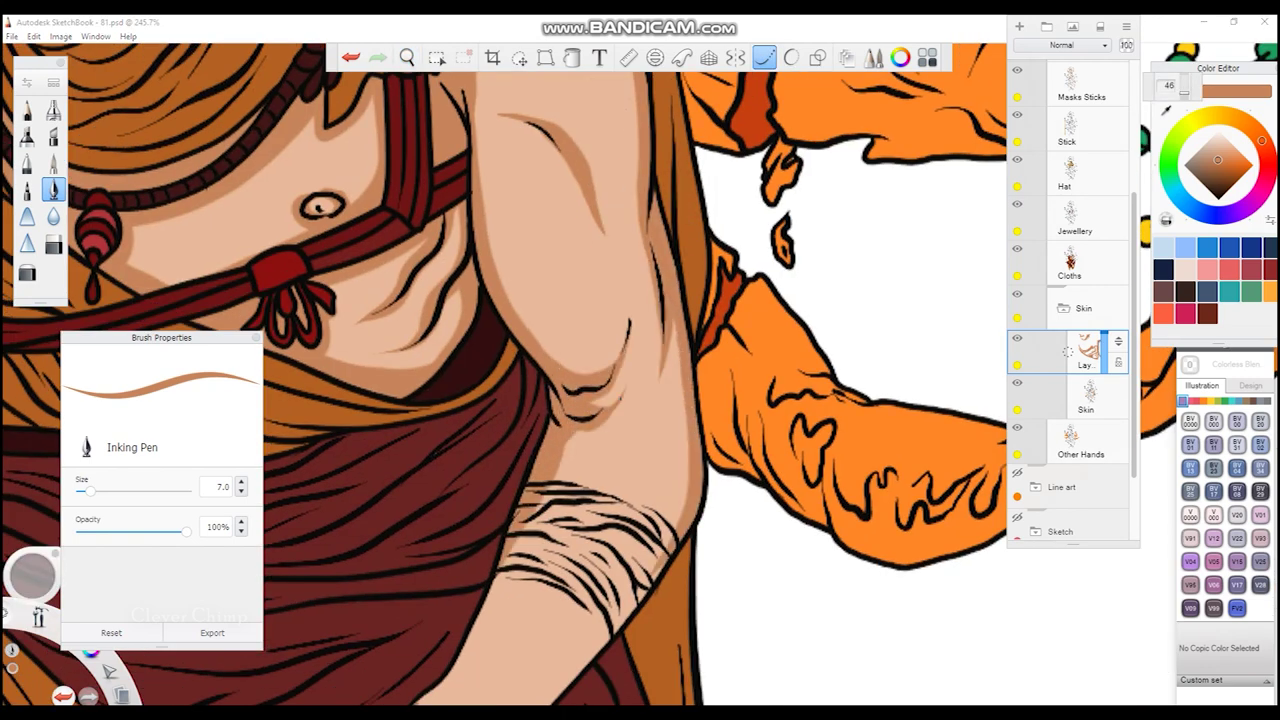
- Shade the same arm's forearm edges and the fingers and knuckles of its hand with the brown Inking Pen
drag(700, 310, 590, 470)
drag(440, 490, 392, 560)
drag(462, 470, 432, 500)
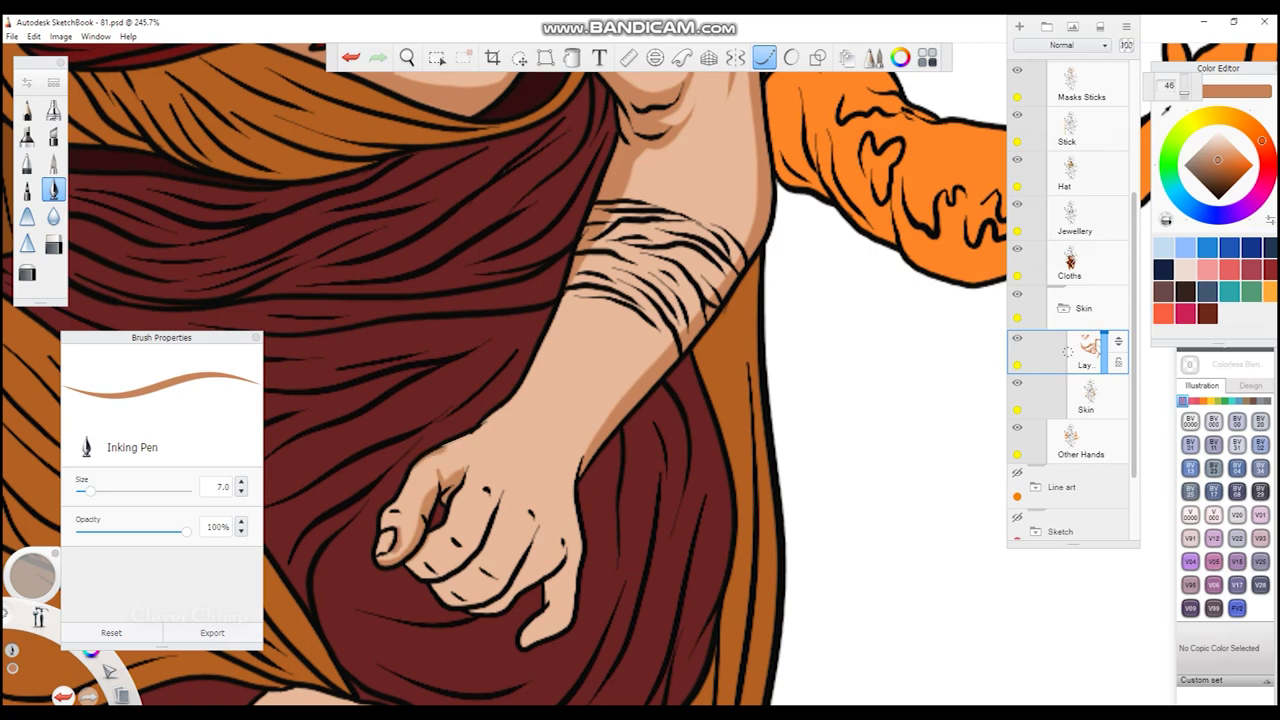
drag(534, 564, 562, 580)
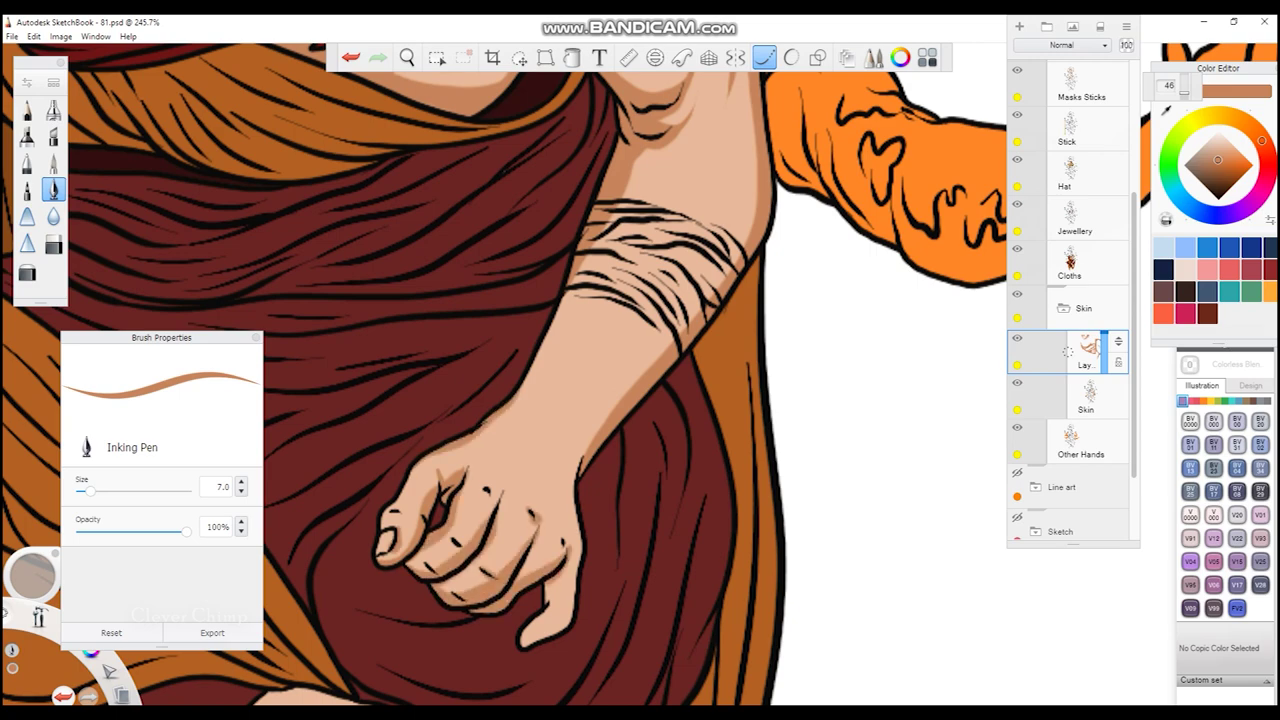
- Paint brown shadows along the edges and between the toes of the monk's two feet
scroll(500, 370, down, 3)
scroll(500, 370, up, 4)
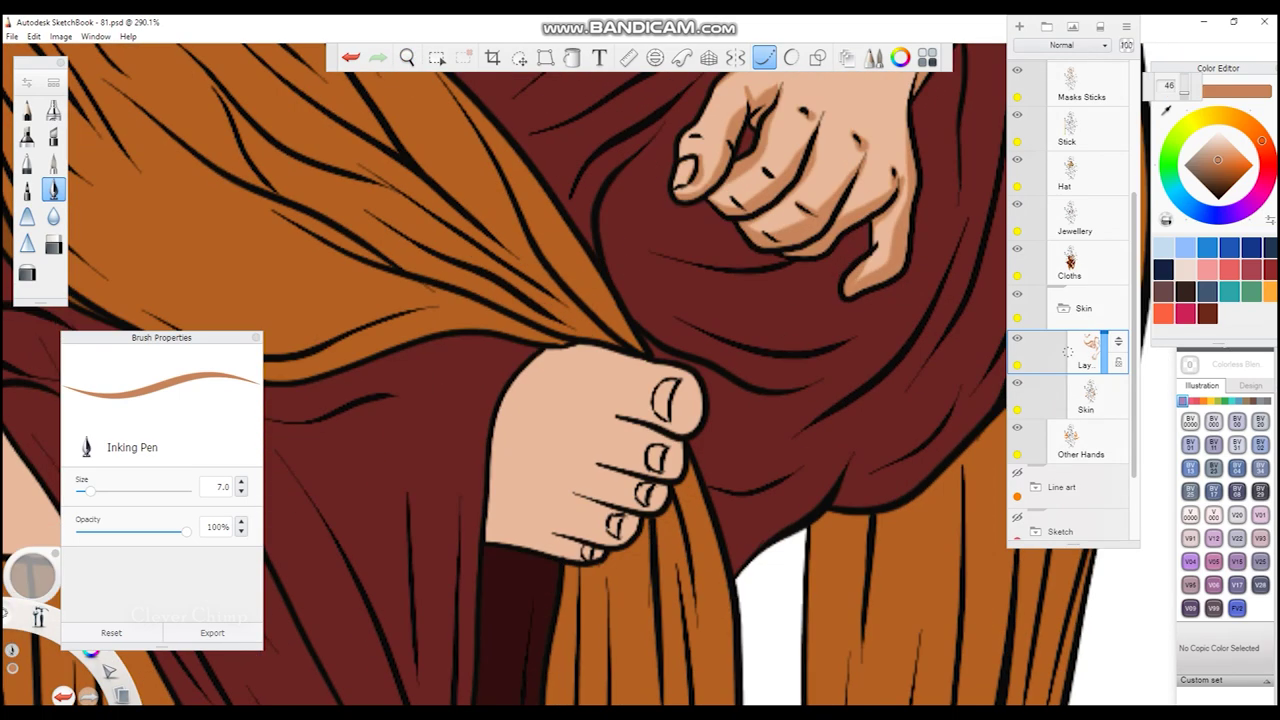
key(ctrl+z)
mouse_move(488, 505)
mouse_down()
mouse_move(515, 545)
mouse_move(635, 522)
mouse_move(665, 490)
mouse_move(690, 425)
mouse_move(600, 352)
mouse_up()
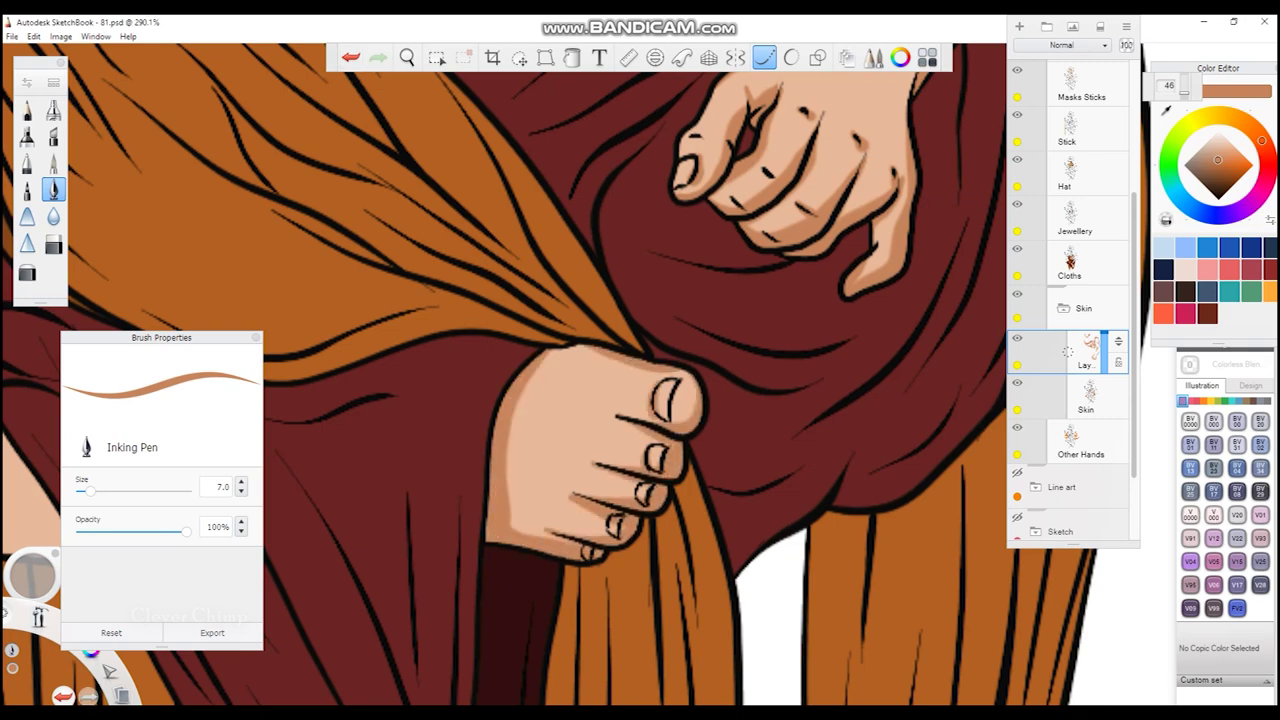
scroll(543, 300, up, 2)
mouse_move(505, 370)
mouse_down()
mouse_move(655, 560)
mouse_move(440, 510)
mouse_up()
drag(556, 528, 458, 500)
drag(546, 482, 454, 456)
drag(540, 442, 454, 418)
- Shade both edges of the opposite forearm and the area beneath its sleeve with the brown Inking Pen
scroll(600, 370, down, 2)
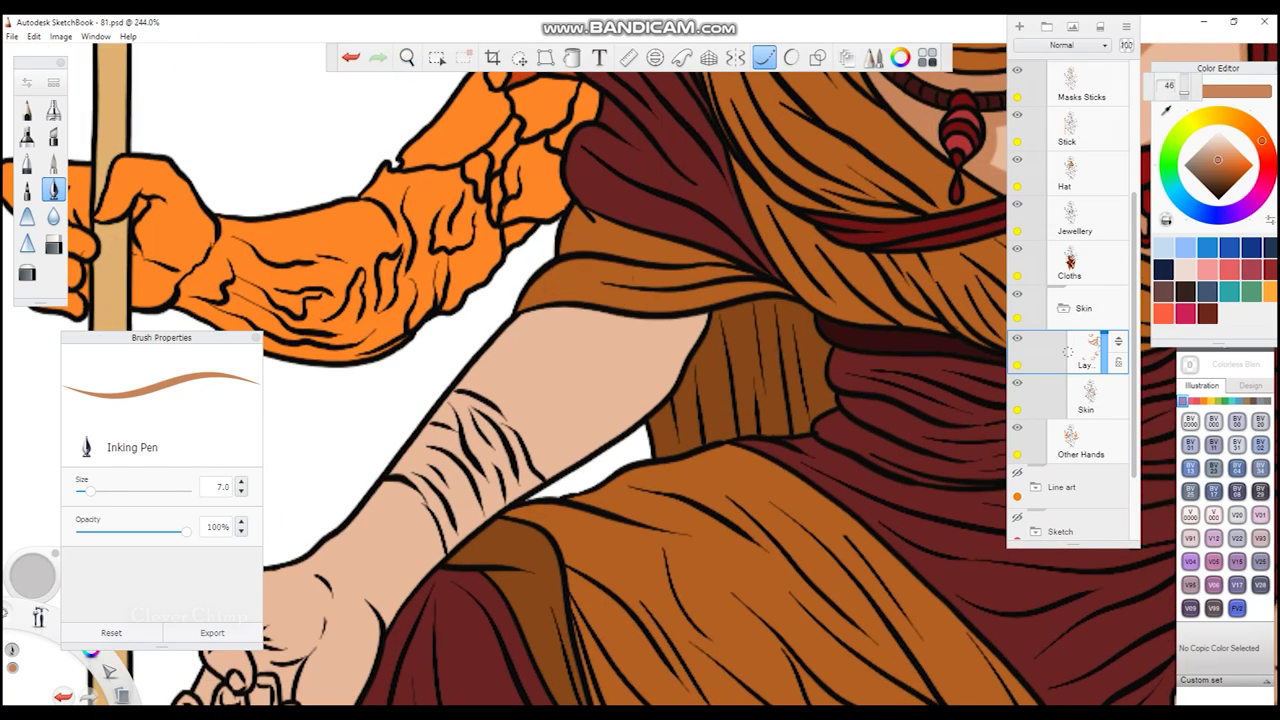
drag(400, 470, 575, 315)
mouse_move(695, 320)
mouse_down()
mouse_move(460, 540)
mouse_move(475, 530)
mouse_up()
drag(675, 375, 545, 475)
drag(615, 318, 655, 345)
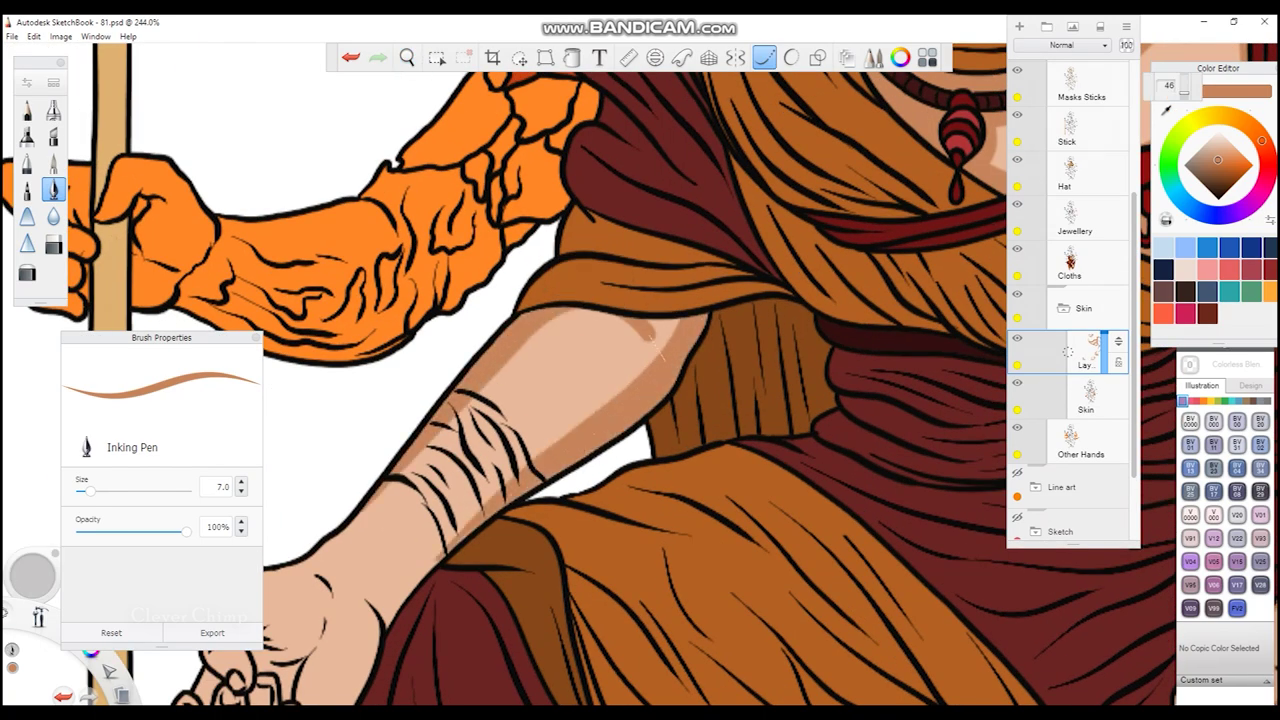
- Paint brown shadows on the wrist, palm, thumb and curled fingers of the fist on the knee
scroll(543, 286, up, 2)
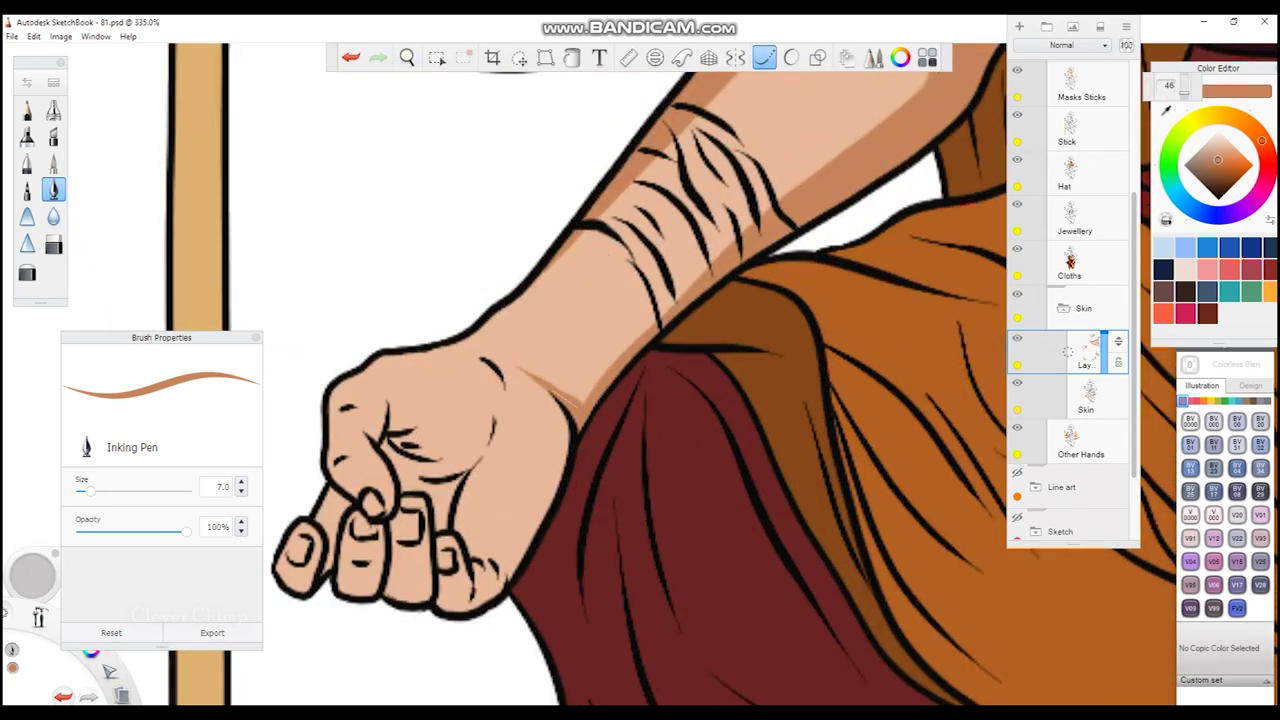
drag(570, 392, 500, 588)
drag(568, 415, 566, 460)
drag(502, 580, 440, 605)
drag(496, 440, 468, 552)
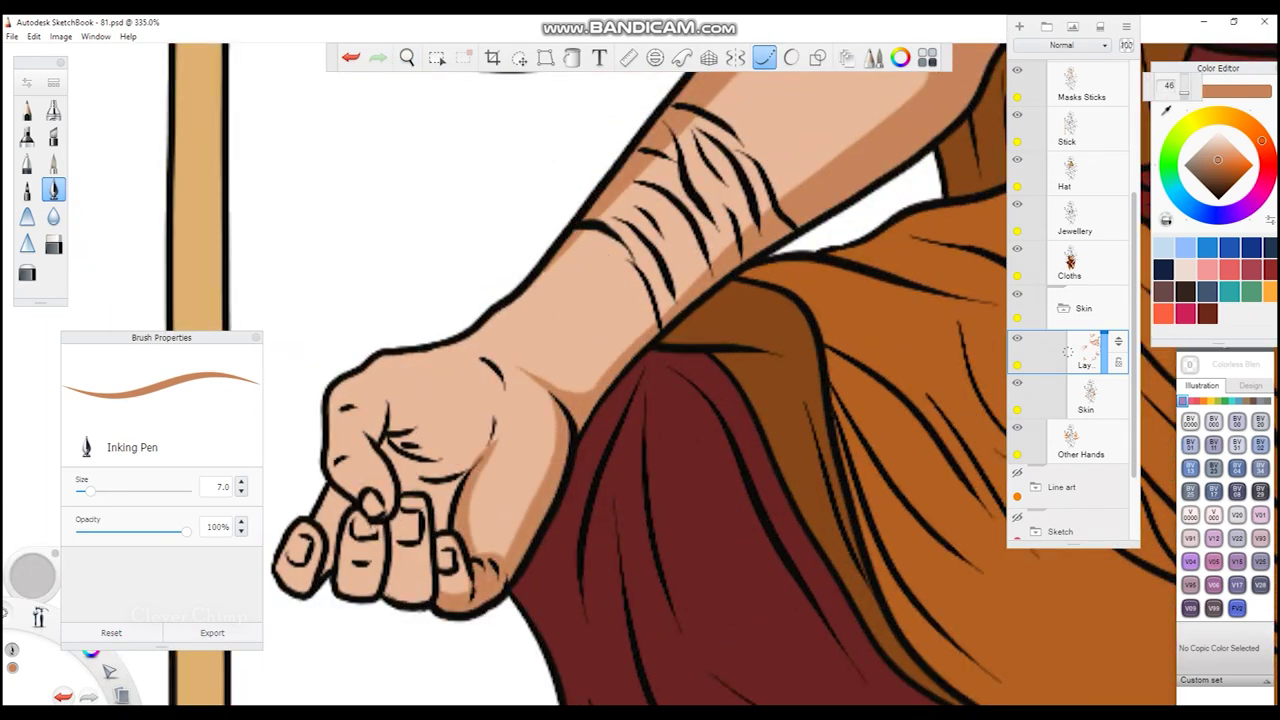
drag(470, 438, 382, 484)
drag(454, 466, 400, 530)
drag(506, 366, 490, 456)
mouse_move(510, 300)
mouse_down()
mouse_move(410, 345)
mouse_move(330, 456)
mouse_move(412, 592)
mouse_move(344, 590)
mouse_move(322, 522)
mouse_up()
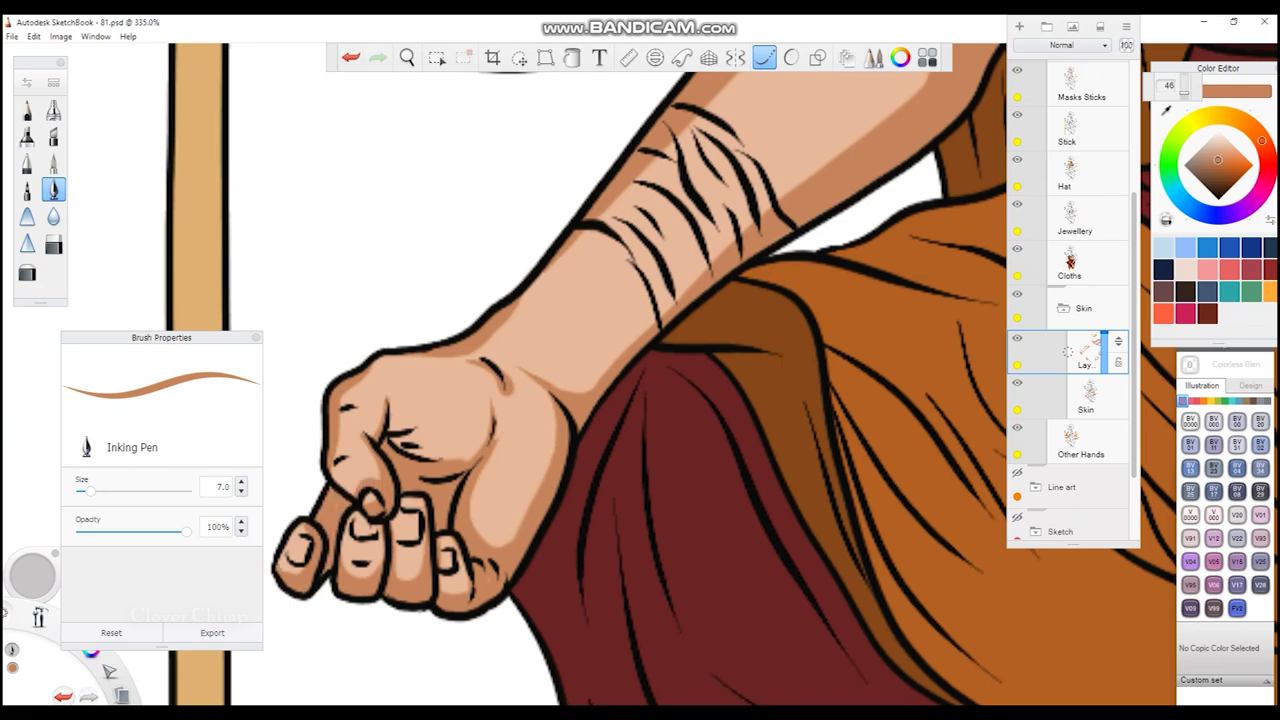
- Soften the brown shadow edges on the monk's face and neck with the Blur brush
scroll(642, 376, down, 5)
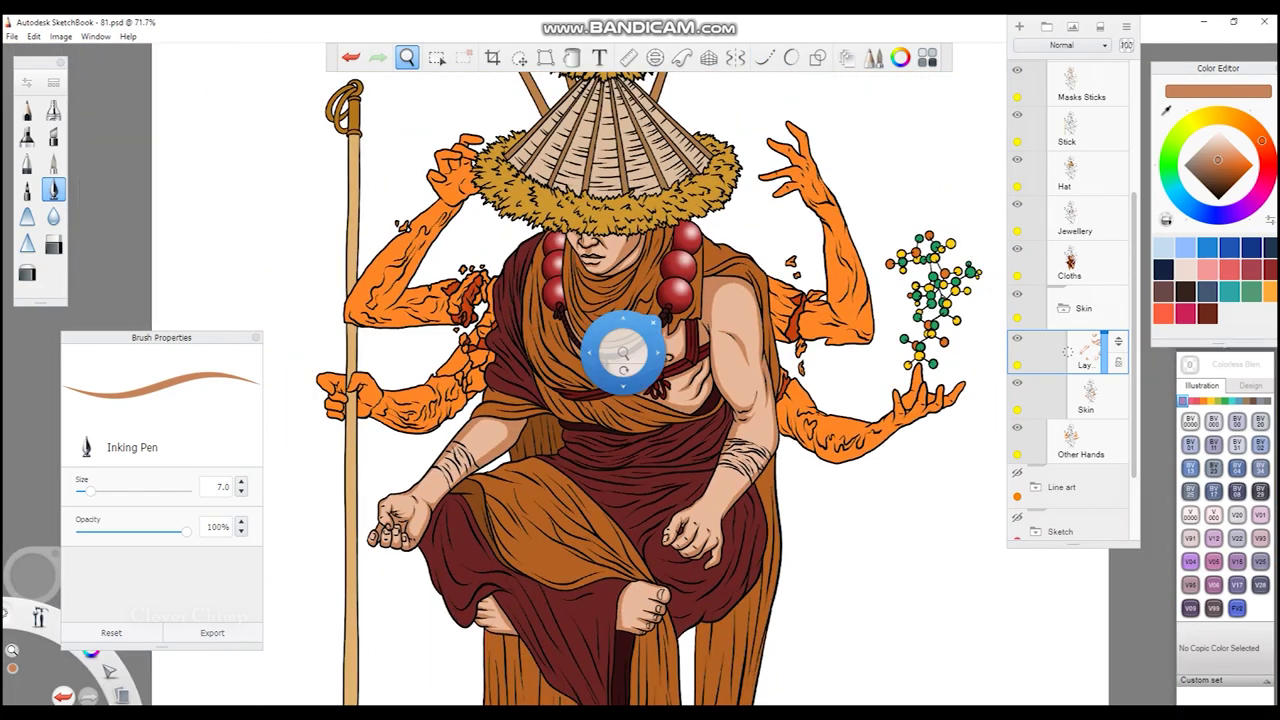
click(53, 216)
scroll(573, 386, up, 4)
drag(595, 315, 560, 400)
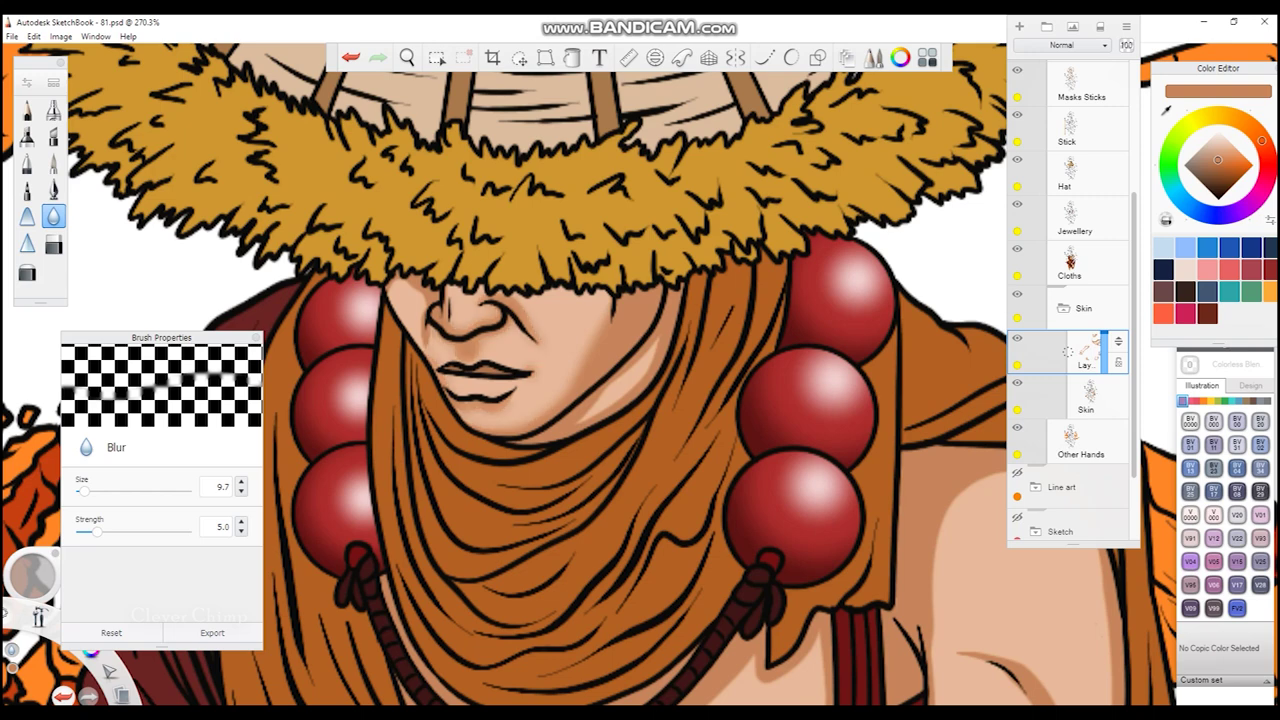
- Blur the shadow edges on the chest, the bare arm and its hand
drag(686, 436, 678, 190)
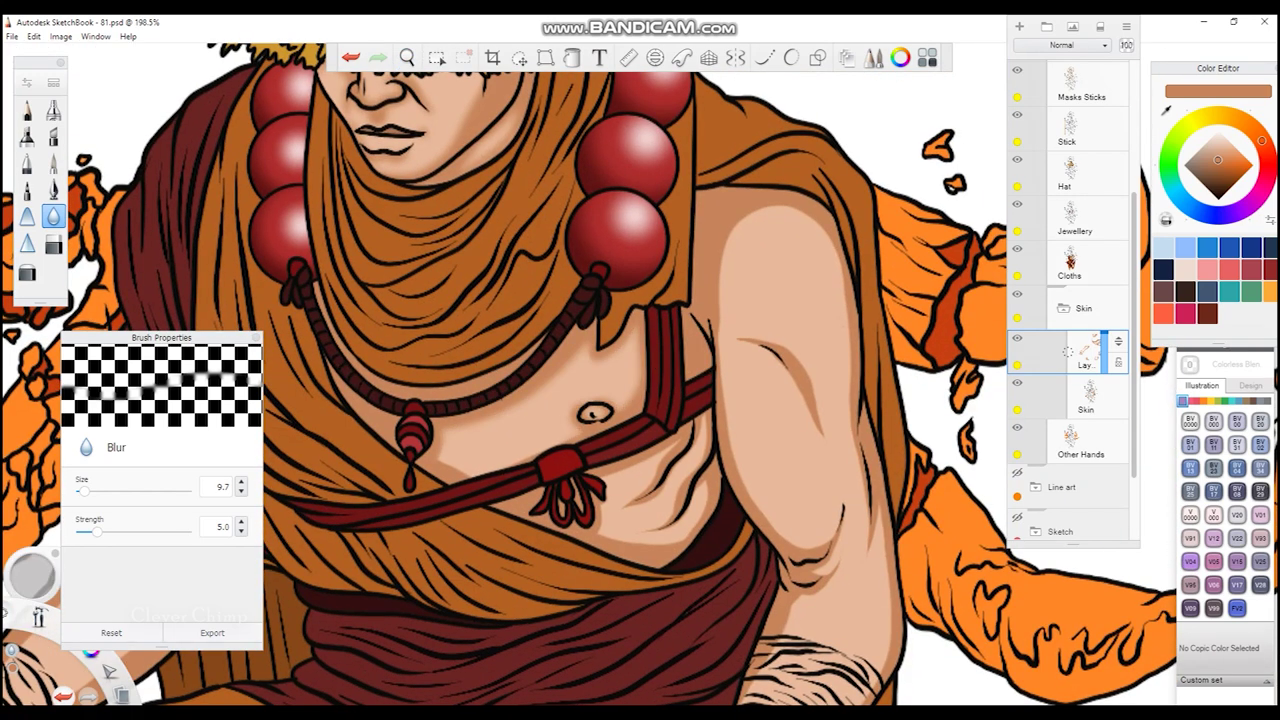
drag(750, 345, 815, 430)
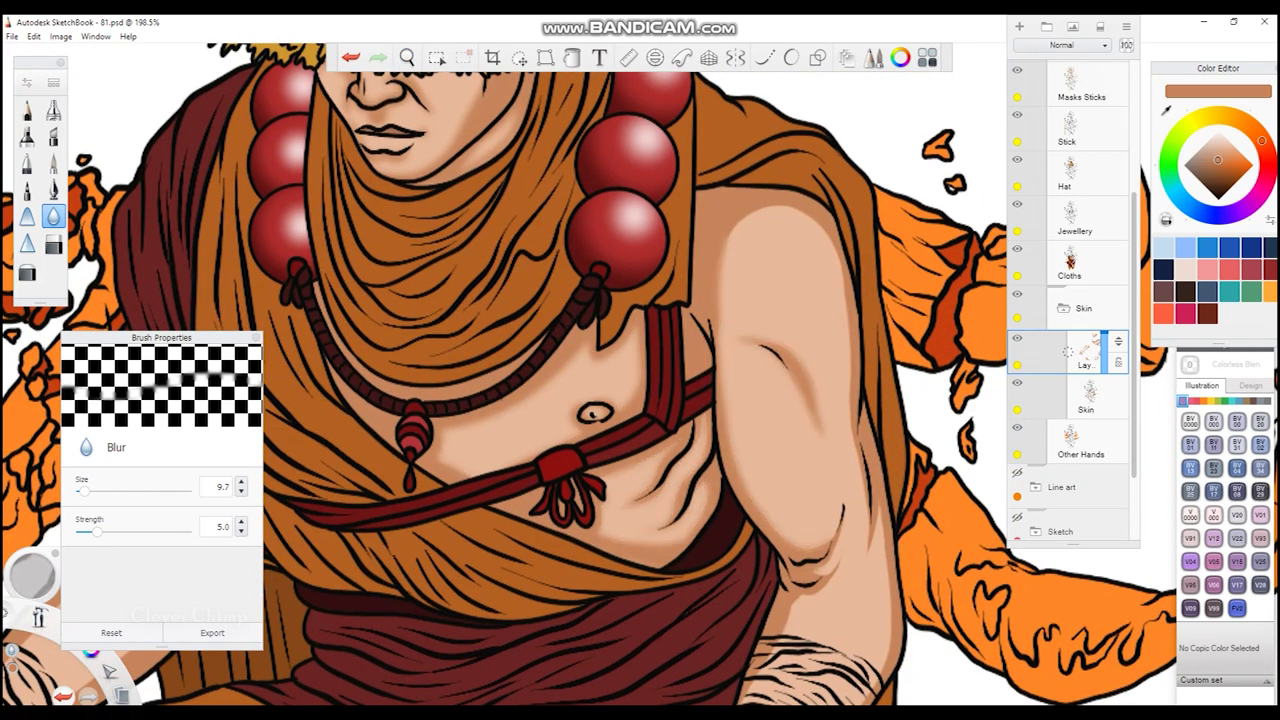
drag(878, 535, 737, 263)
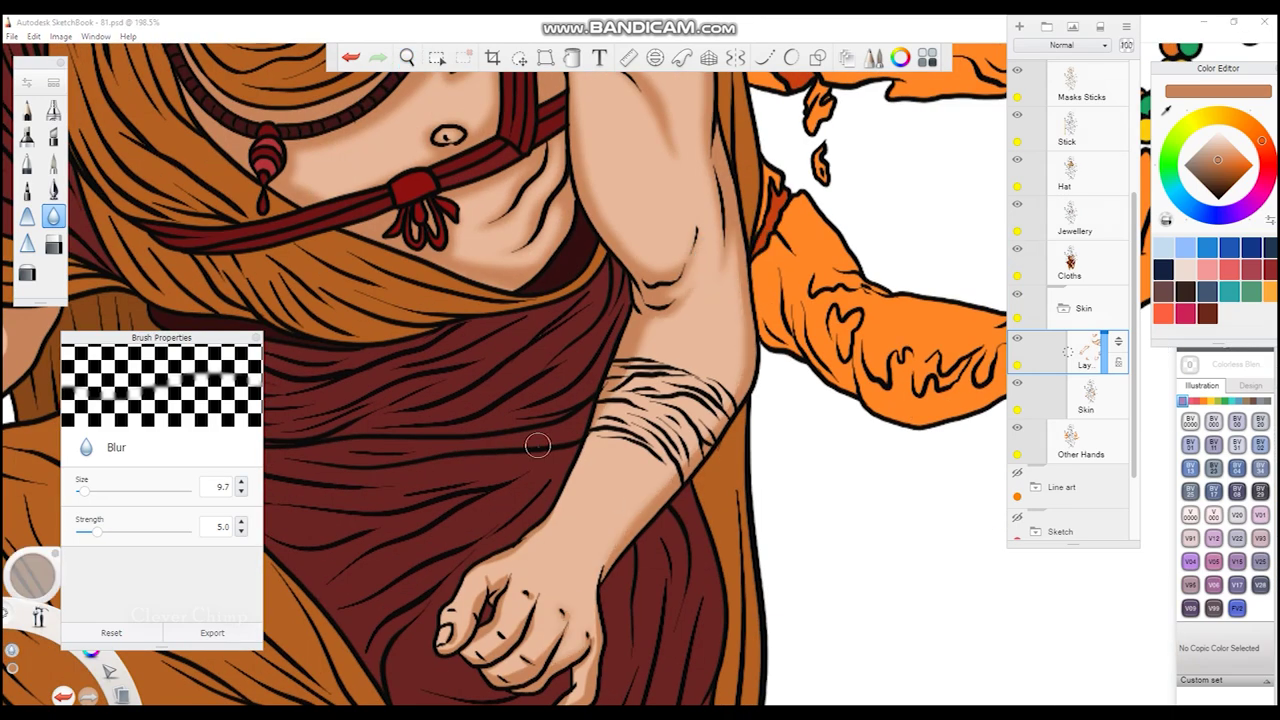
drag(543, 440, 618, 320)
drag(543, 440, 560, 400)
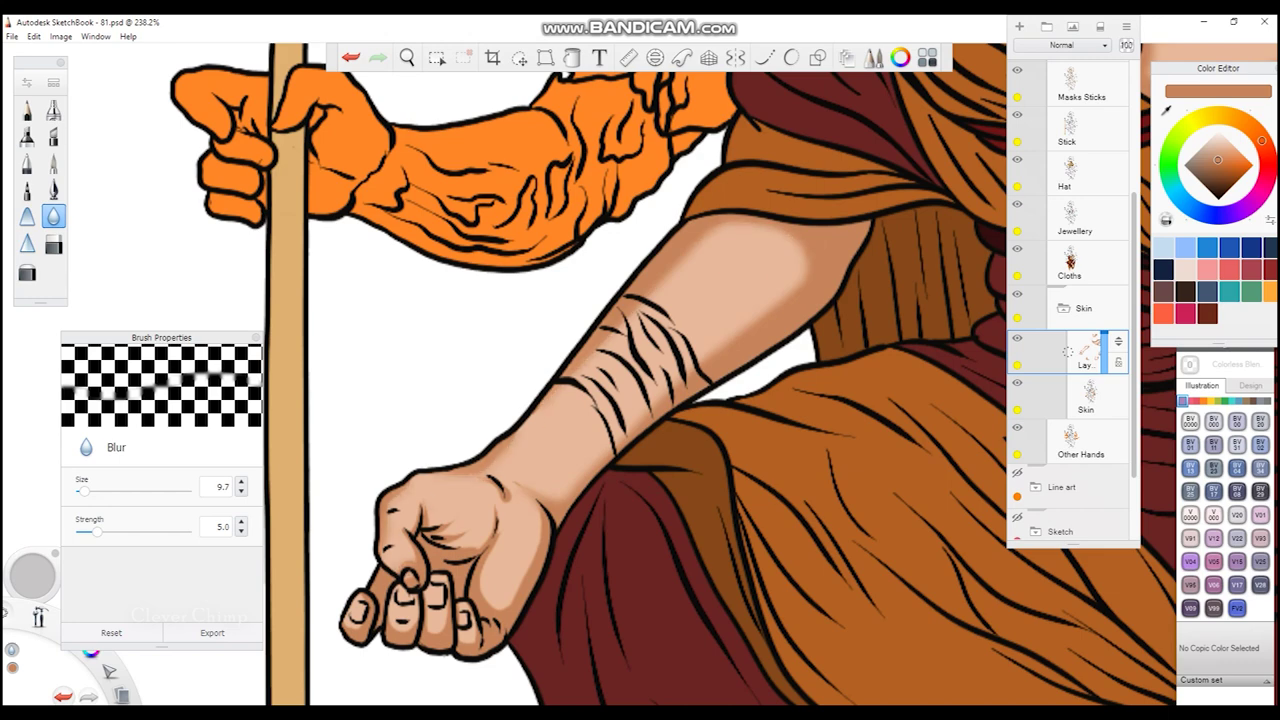
- Blur the shadow edges on the opposite forearm, the fist and both feet
drag(530, 445, 540, 300)
drag(822, 298, 815, 428)
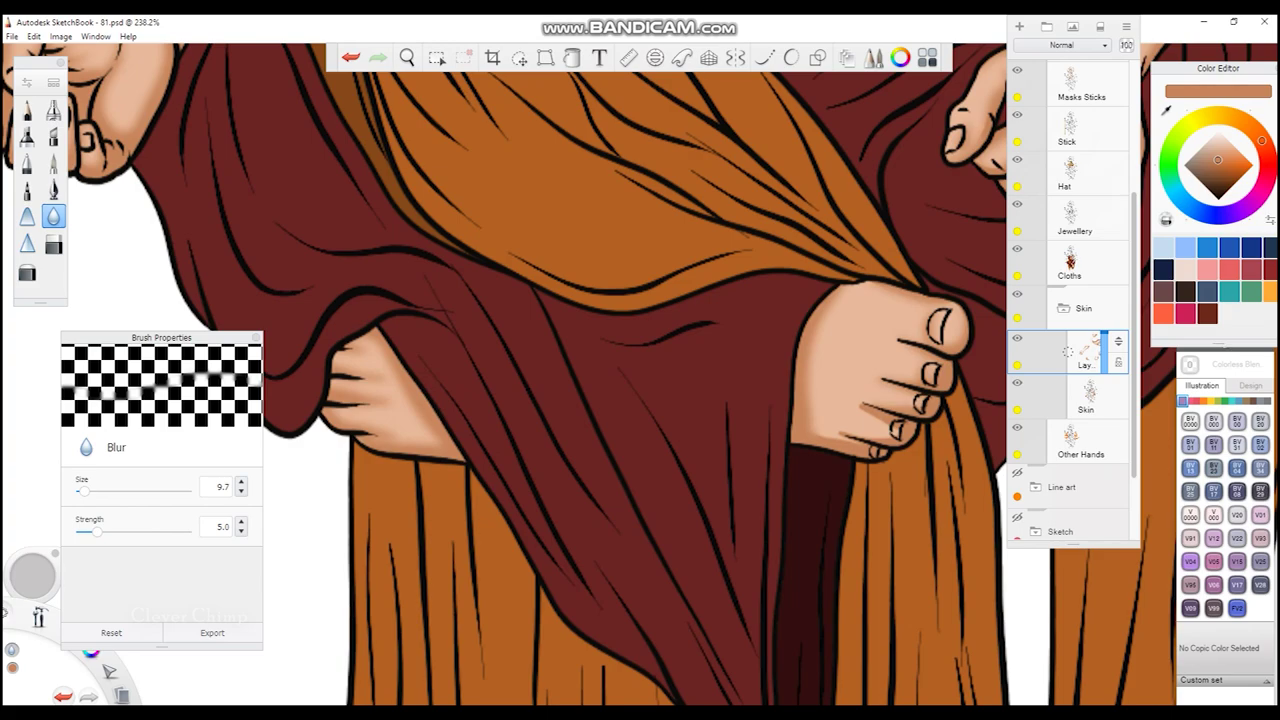
drag(643, 277, 686, 443)
- Add a layer above Layer28 and paint darker brown shadows around the nose and mouth with the Inking Pen at size 5.0
key(ctrl+shift+n)
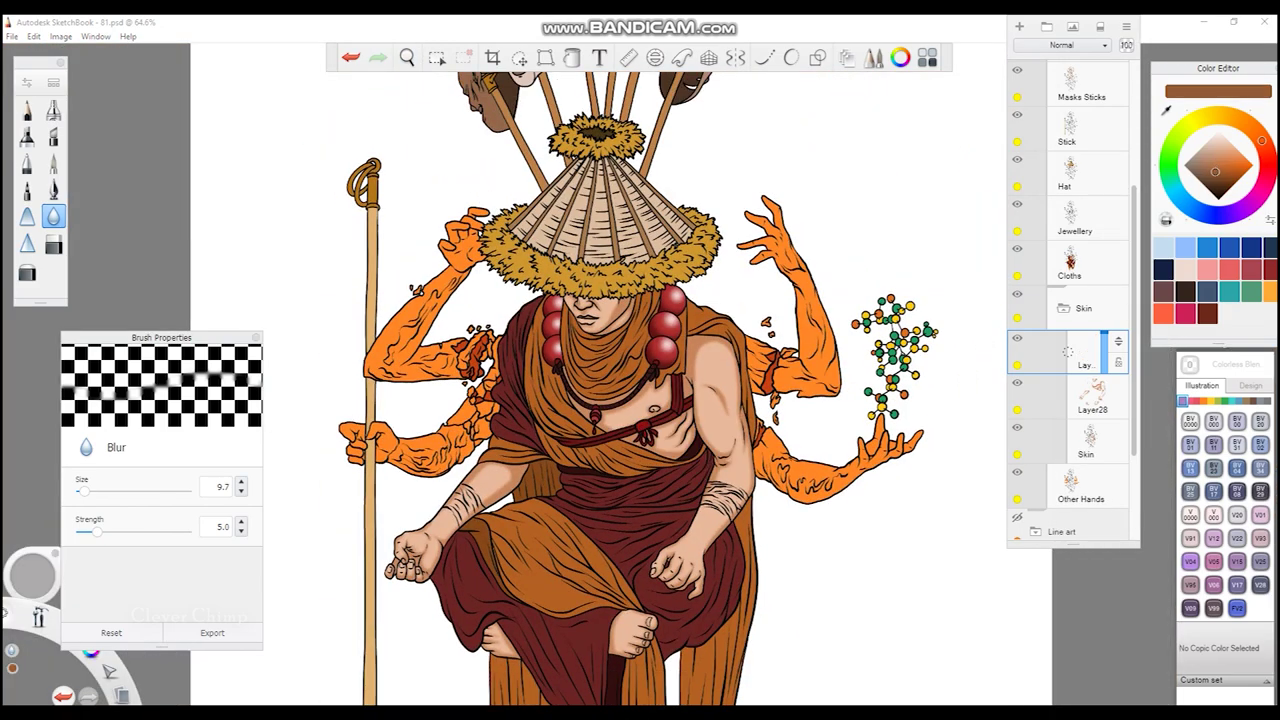
click(53, 190)
scroll(600, 312, up, 10)
drag(560, 320, 626, 392)
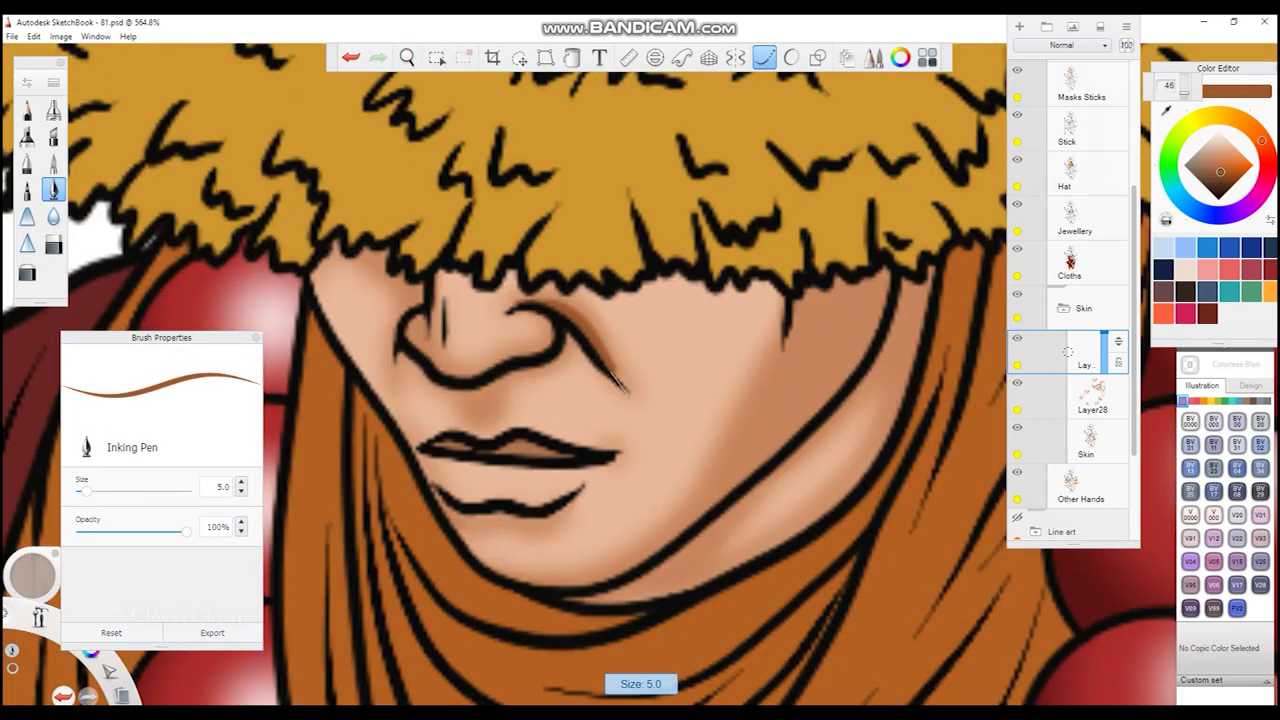
mouse_move(318, 284)
mouse_down()
mouse_move(380, 388)
mouse_move(486, 430)
mouse_up()
key(ctrl+z)
drag(497, 380, 498, 422)
drag(475, 528, 540, 512)
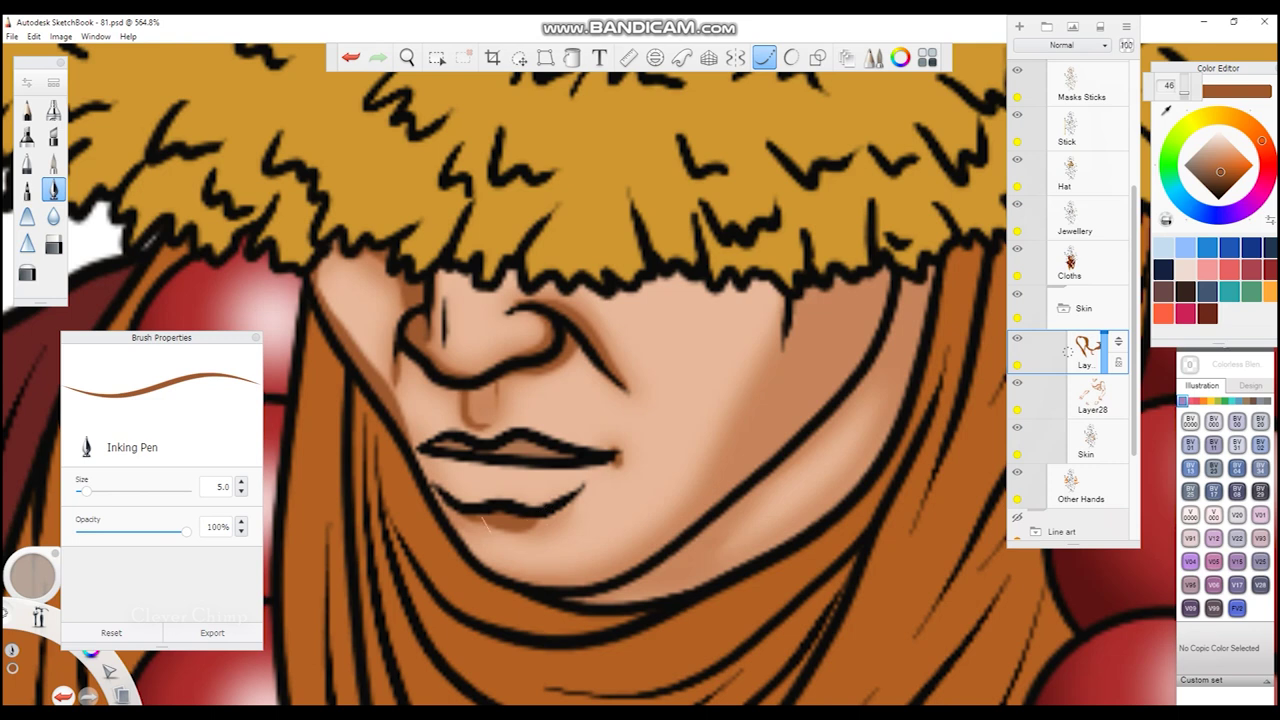
- Paint the darker brown shadow along the chin, jaw, cheek and neck
drag(505, 585, 636, 560)
mouse_move(880, 300)
mouse_down()
mouse_move(630, 565)
mouse_move(770, 385)
mouse_up()
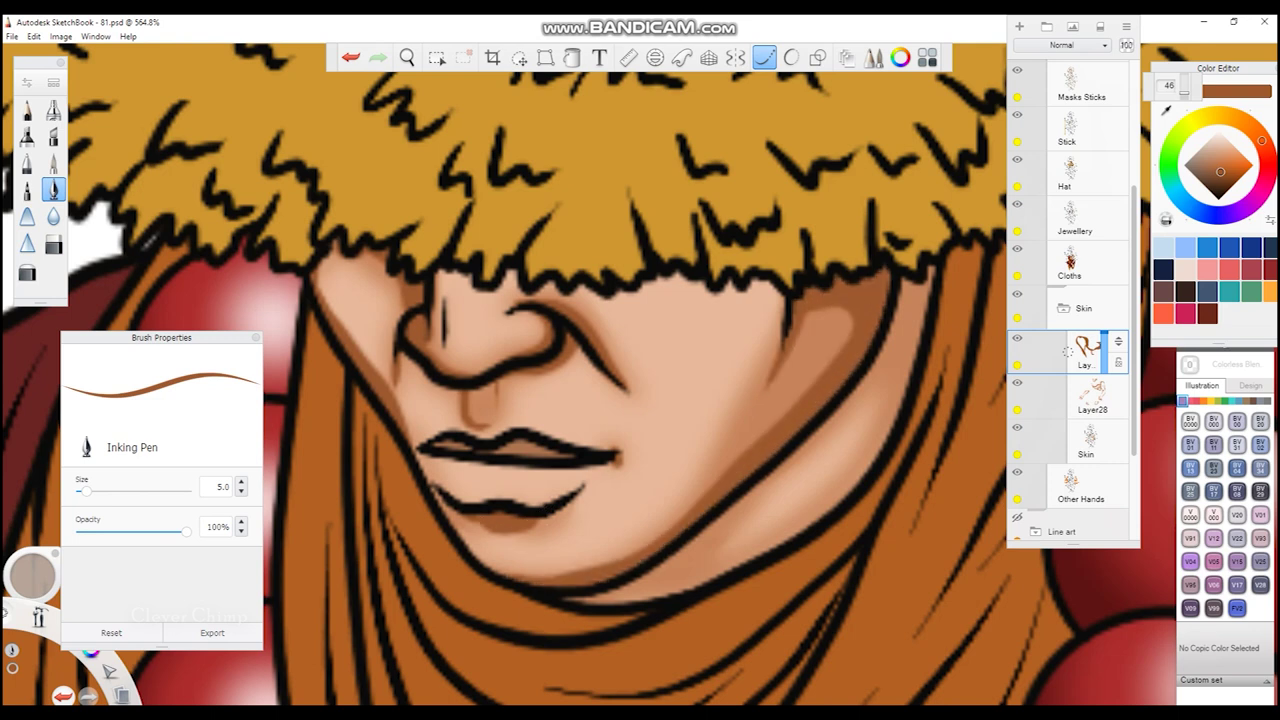
drag(585, 600, 835, 505)
drag(928, 272, 852, 450)
drag(903, 342, 812, 436)
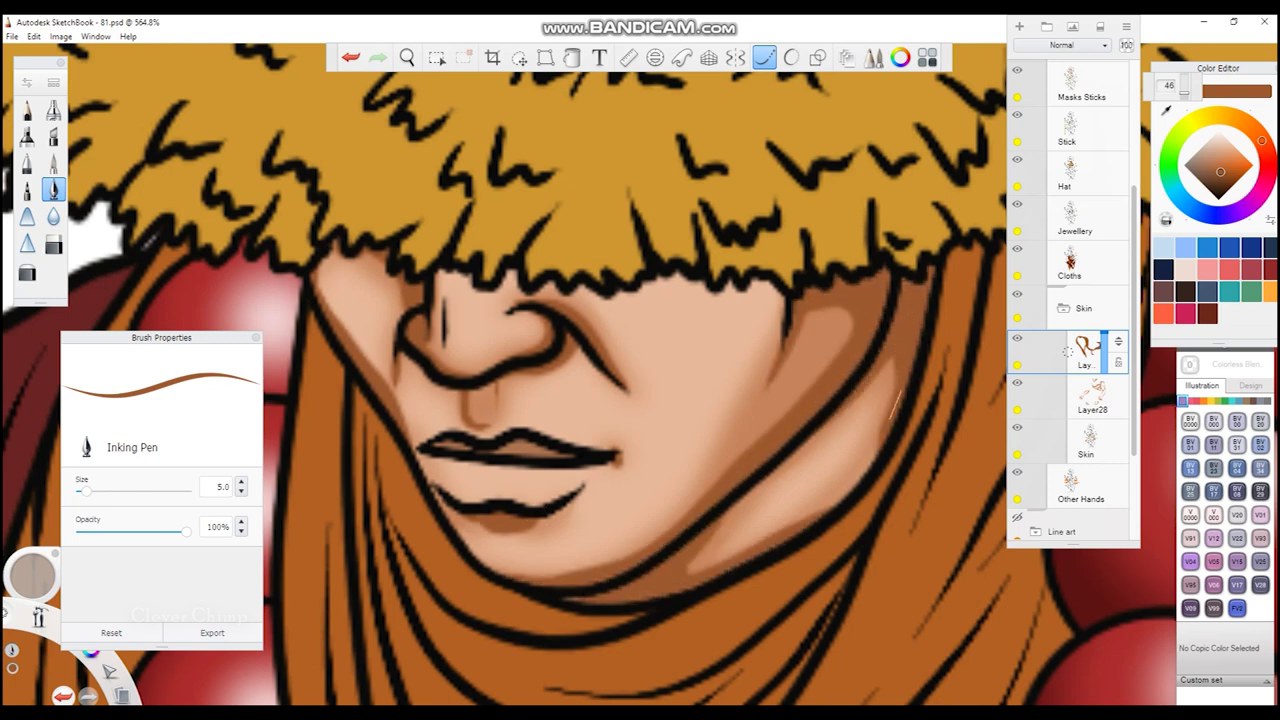
- Paint a thin darker brown shadow on the chest directly beneath the cord necklace
scroll(505, 376, up, 1)
scroll(657, 371, down, 3)
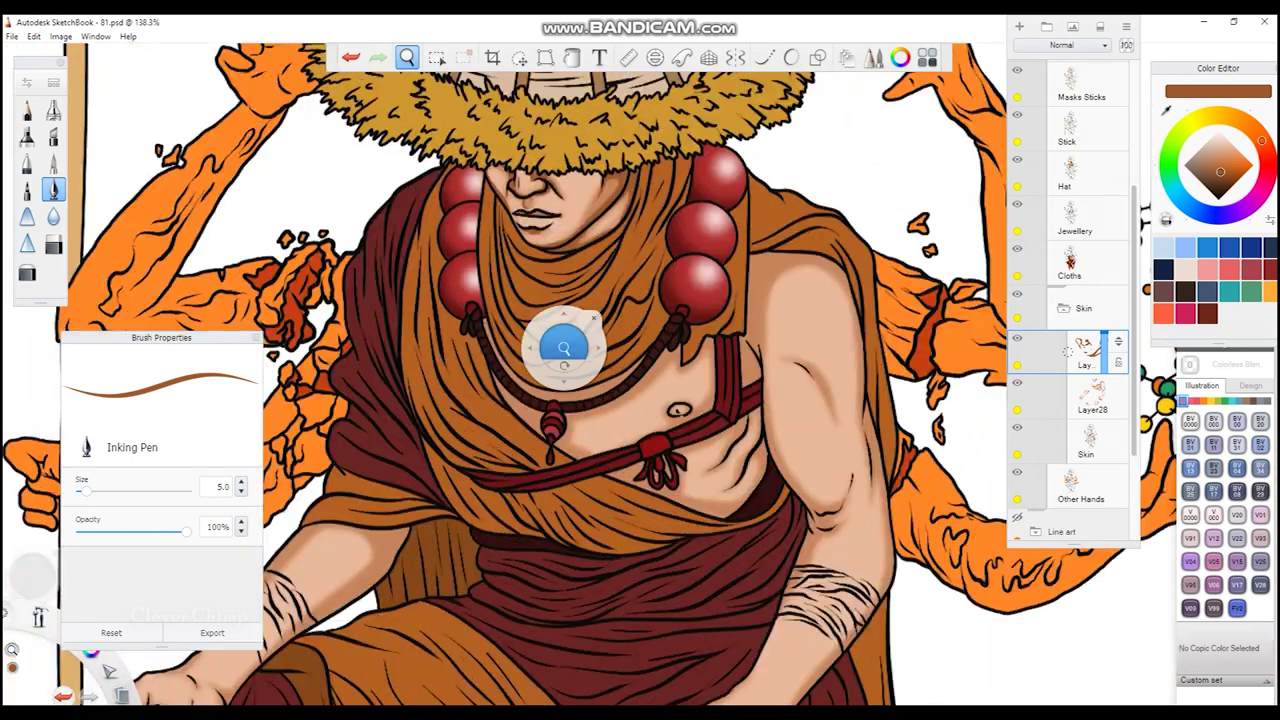
scroll(640, 432, up, 3)
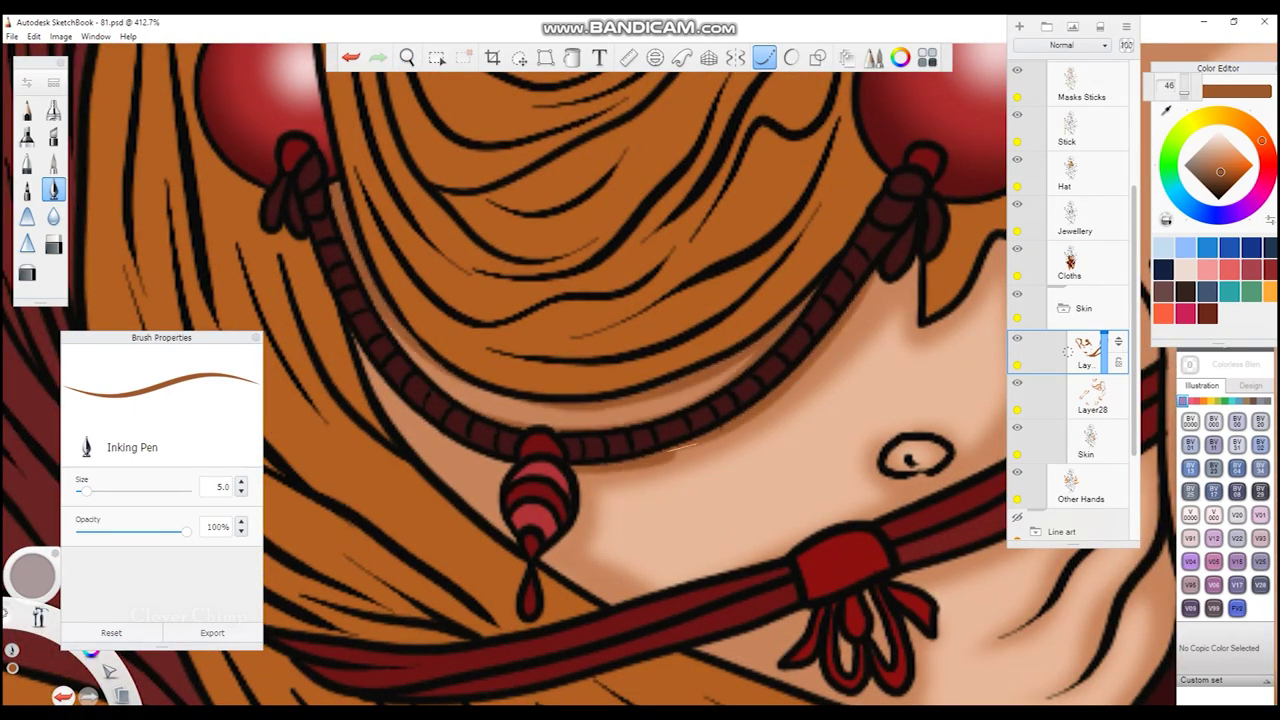
- Add darker brown shadows to the rib folds, the torso's side and the skin beneath the red strap and knot
key(space)
drag(533, 345, 256, 105)
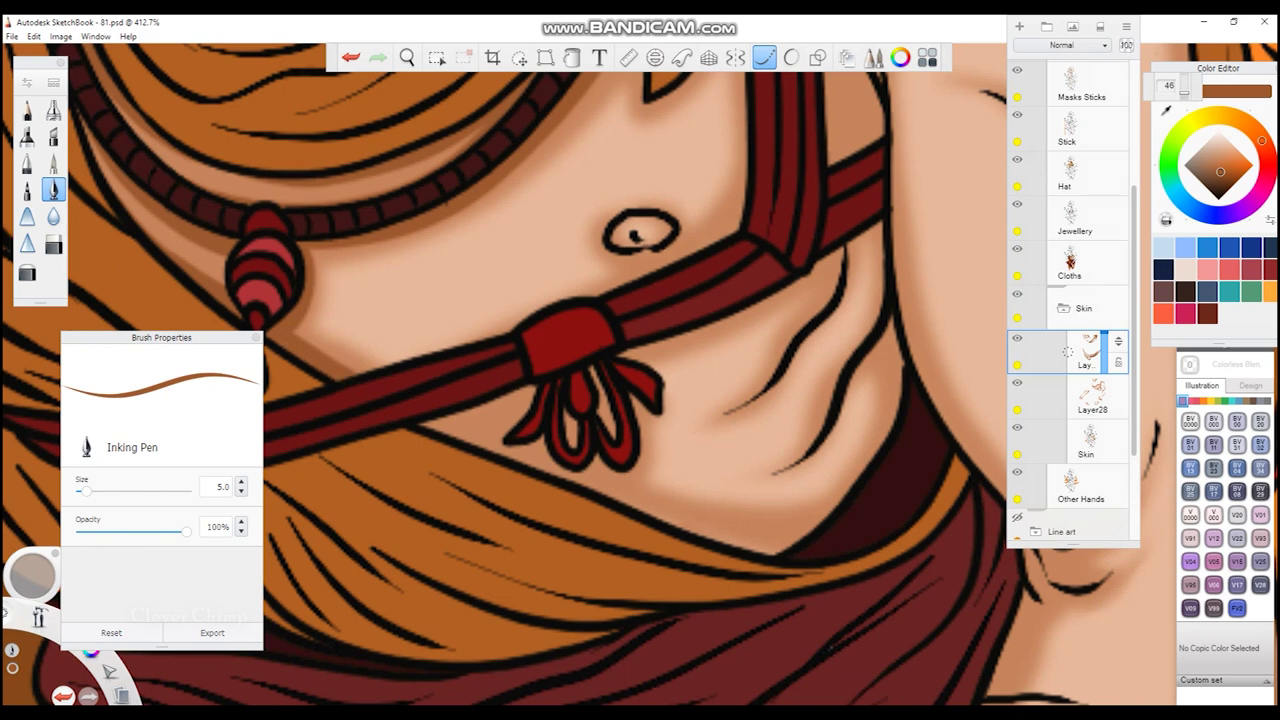
mouse_move(850, 440)
mouse_down()
mouse_move(870, 340)
mouse_move(865, 225)
mouse_move(872, 320)
mouse_up()
drag(810, 268, 788, 283)
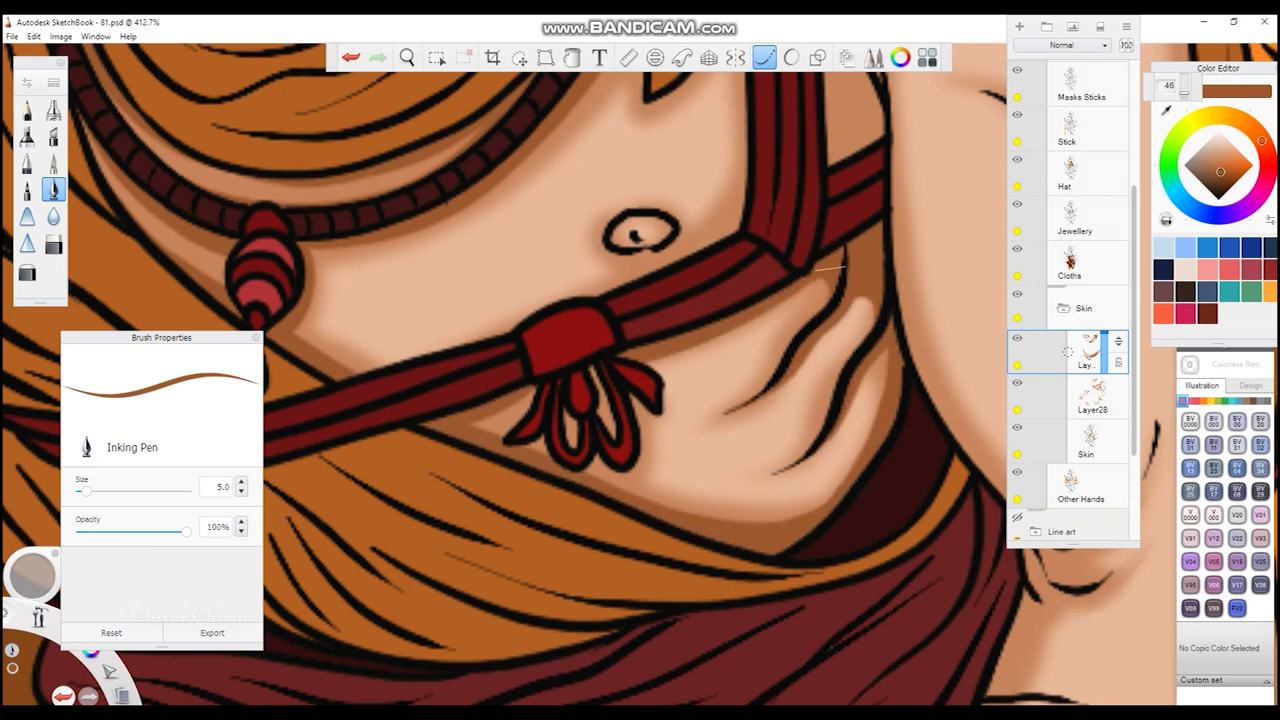
drag(640, 395, 560, 440)
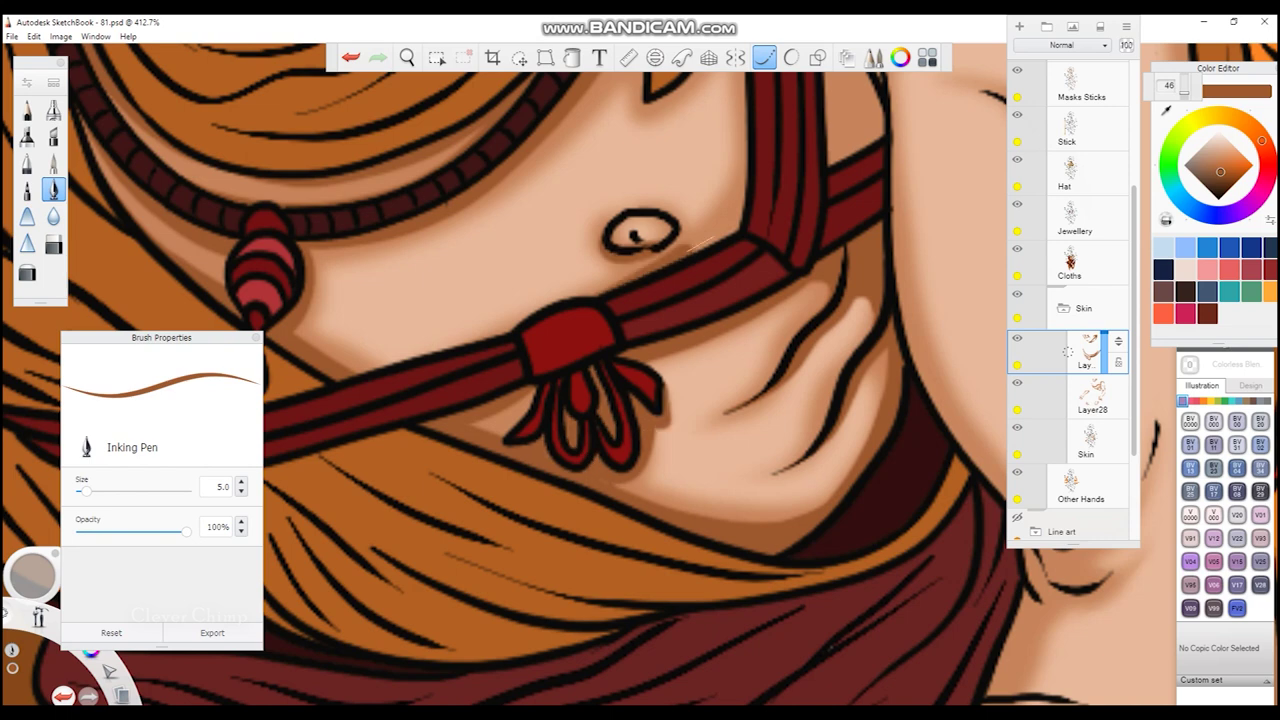
- Paint darker brown shadows on the upper chest, the armpit and along the bare arm
drag(640, 232, 558, 517)
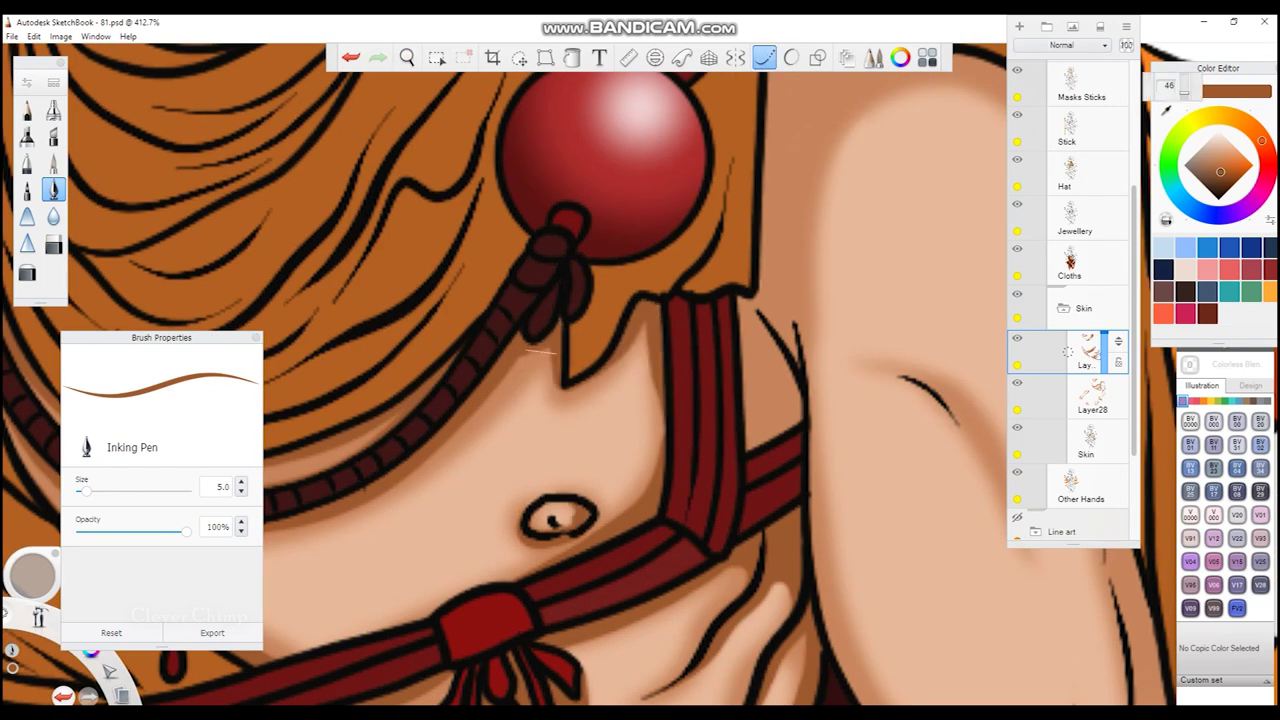
drag(797, 357, 788, 235)
mouse_move(790, 300)
mouse_down()
mouse_move(579, 468)
mouse_move(535, 475)
mouse_up()
drag(540, 495, 515, 230)
mouse_move(520, 310)
mouse_down()
mouse_move(580, 222)
mouse_move(720, 232)
mouse_move(675, 230)
mouse_up()
drag(835, 447, 700, 277)
drag(710, 200, 715, 494)
mouse_move(500, 355)
mouse_down()
mouse_move(635, 525)
mouse_move(600, 435)
mouse_up()
mouse_move(572, 313)
mouse_down()
mouse_move(520, 200)
mouse_move(580, 520)
mouse_up()
drag(640, 450, 575, 478)
drag(648, 444, 640, 392)
drag(695, 446, 680, 296)
drag(730, 460, 680, 244)
drag(740, 484, 698, 330)
drag(640, 560, 680, 250)
drag(575, 340, 560, 312)
drag(615, 300, 578, 206)
- Add darker brown shadows along the bare arm's lower forearm edge and between the fingers of its hand
drag(656, 492, 554, 616)
drag(726, 408, 628, 516)
drag(796, 200, 746, 382)
mouse_move(571, 409)
mouse_down()
mouse_move(598, 668)
mouse_move(690, 522)
mouse_up()
drag(600, 566, 515, 610)
mouse_move(675, 500)
mouse_down()
mouse_move(590, 570)
mouse_move(445, 595)
mouse_up()
drag(625, 462, 540, 585)
drag(505, 600, 430, 553)
drag(565, 410, 440, 550)
mouse_move(465, 470)
mouse_down()
mouse_move(497, 387)
mouse_move(400, 508)
mouse_up()
drag(398, 466, 358, 472)
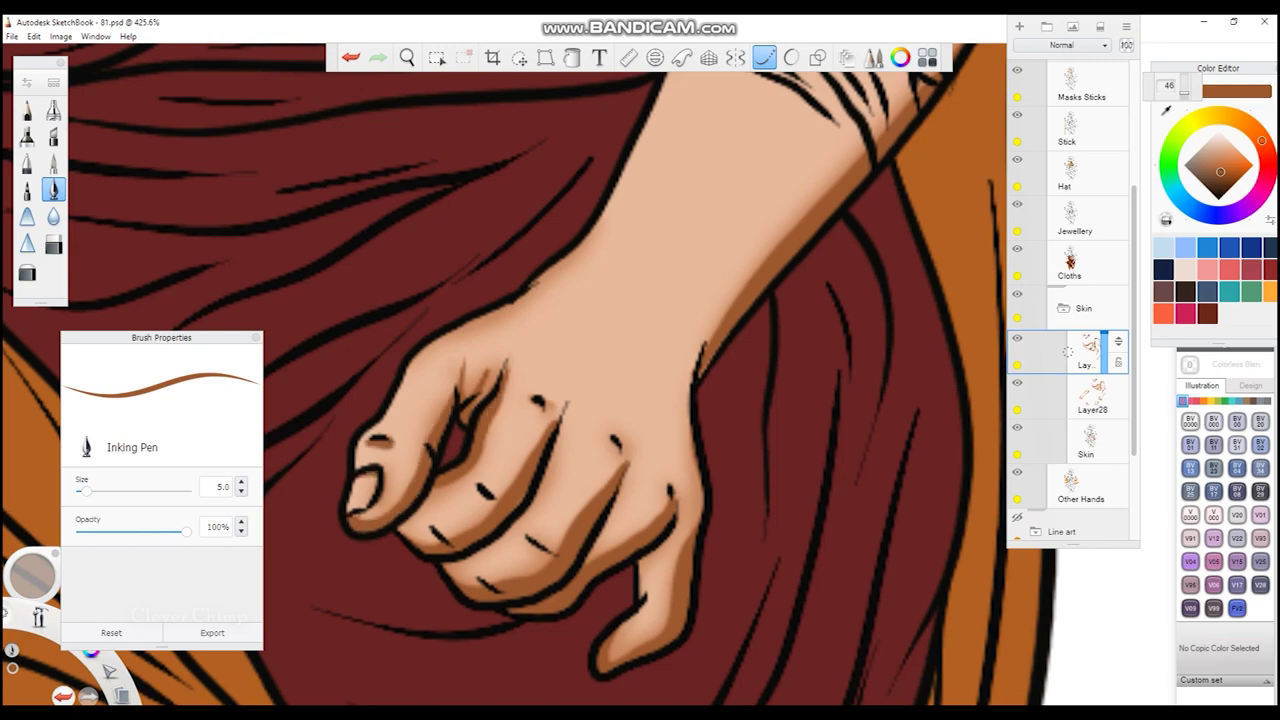
- Paint darker brown shadows along both edges of the opposite forearm and beneath its sleeve
scroll(586, 423, down, 5)
scroll(400, 380, up, 4)
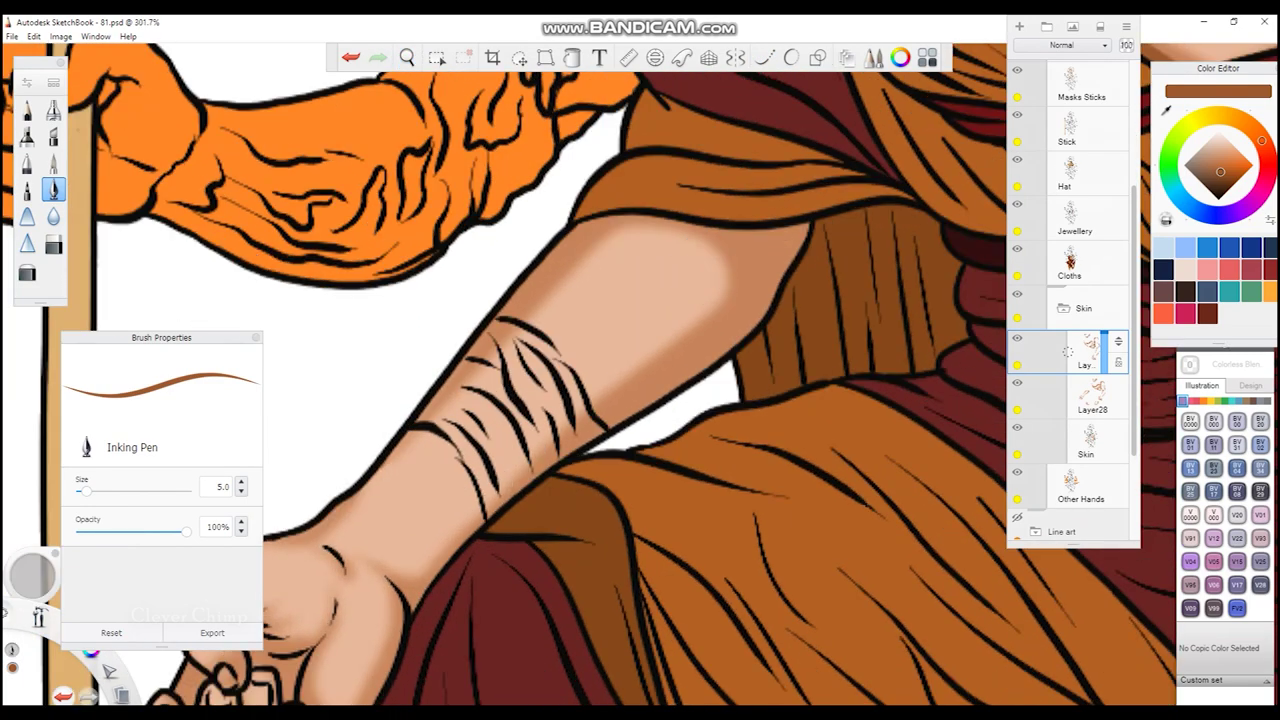
mouse_move(600, 228)
mouse_down()
mouse_move(740, 240)
mouse_move(765, 300)
mouse_up()
drag(795, 230, 775, 295)
drag(540, 440, 745, 320)
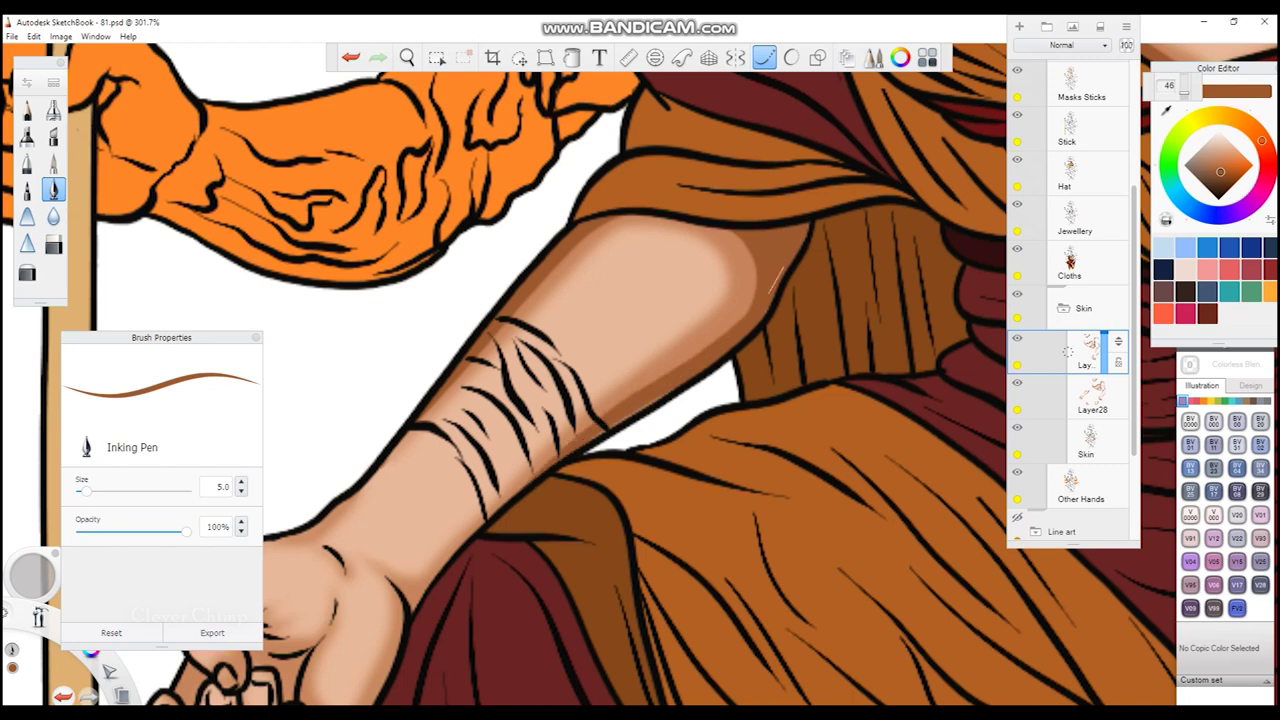
drag(610, 425, 745, 255)
drag(500, 450, 680, 240)
mouse_move(560, 400)
mouse_down()
mouse_move(730, 255)
mouse_move(665, 310)
mouse_up()
- Add darker brown shadows to the wrist, thumb and palm of the fist on the knee
drag(558, 270, 482, 330)
mouse_move(392, 352)
mouse_down()
mouse_move(372, 440)
mouse_move(500, 485)
mouse_up()
drag(455, 440, 510, 420)
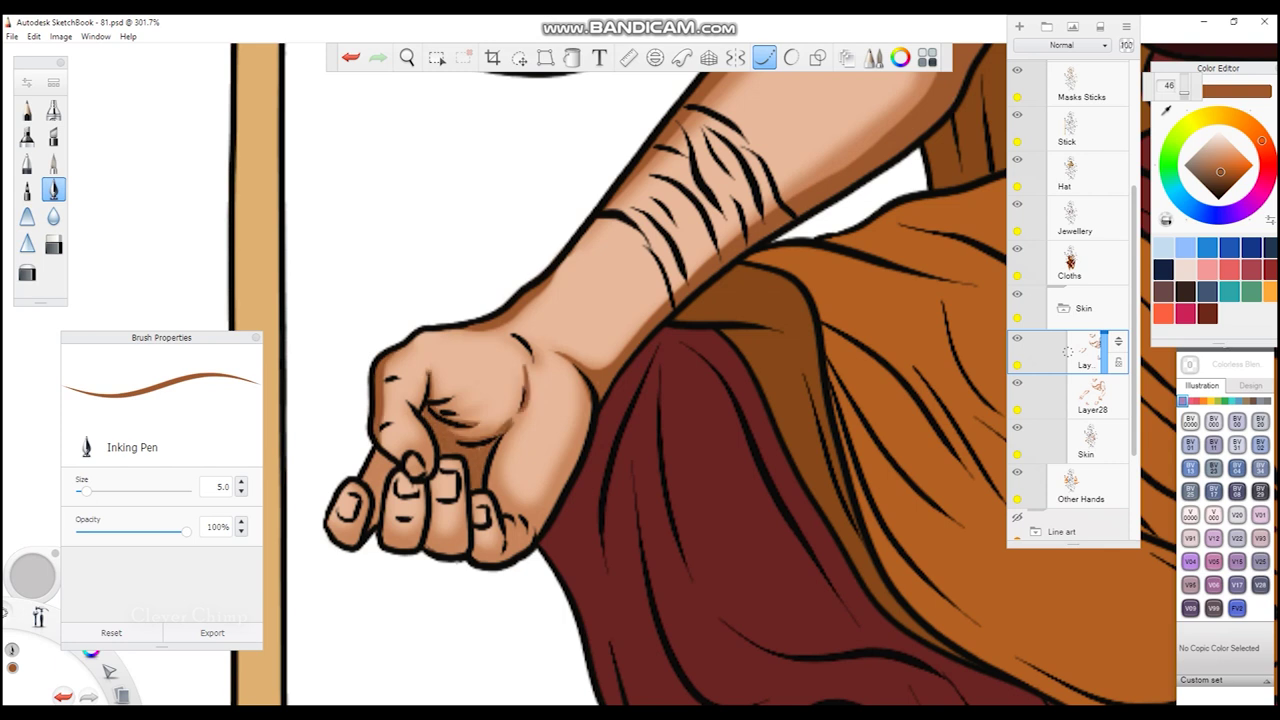
- Paint darker brown shadows along the outer palm, thumb and curled fingers of the fist on the knee
drag(558, 500, 588, 392)
drag(545, 515, 494, 497)
drag(545, 530, 475, 558)
mouse_move(495, 498)
mouse_down()
mouse_move(500, 540)
mouse_move(515, 542)
mouse_up()
drag(462, 470, 430, 550)
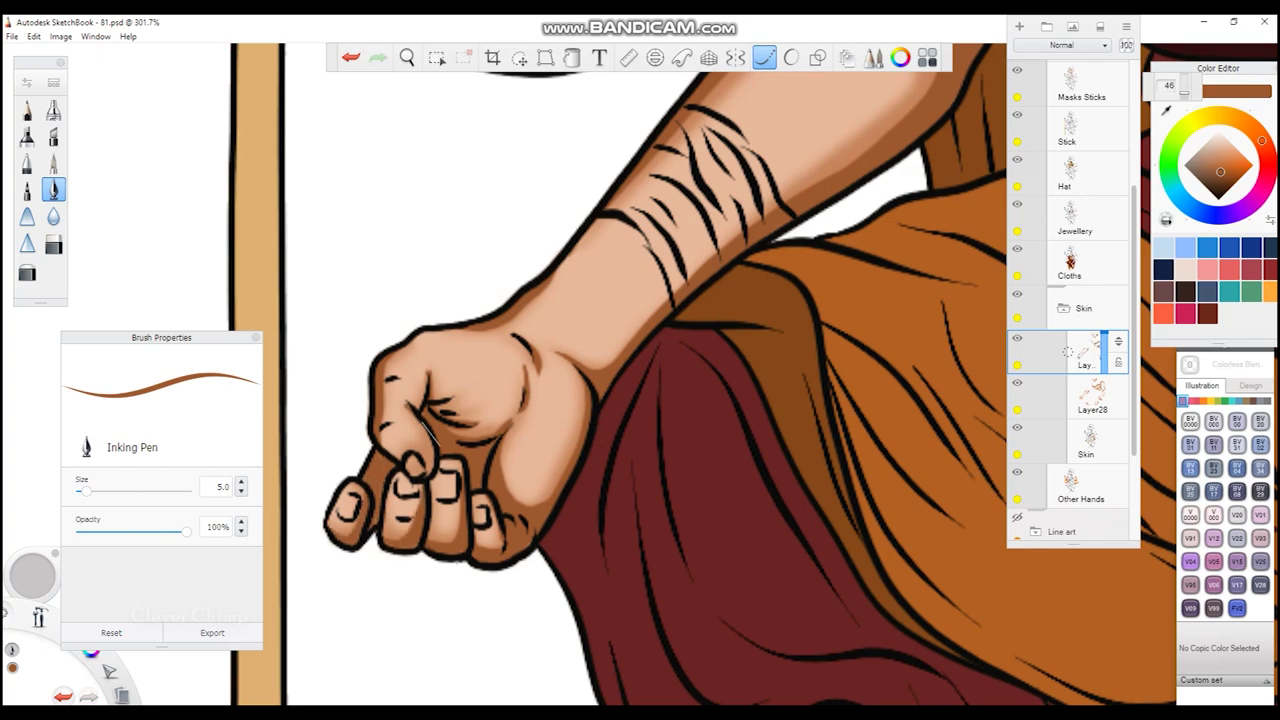
mouse_move(571, 414)
mouse_down()
mouse_move(520, 380)
mouse_move(560, 420)
mouse_up()
- Add darker brown shadows between the toes and along the lower edge and ankle of the foot beneath the robe
drag(440, 260, 590, 440)
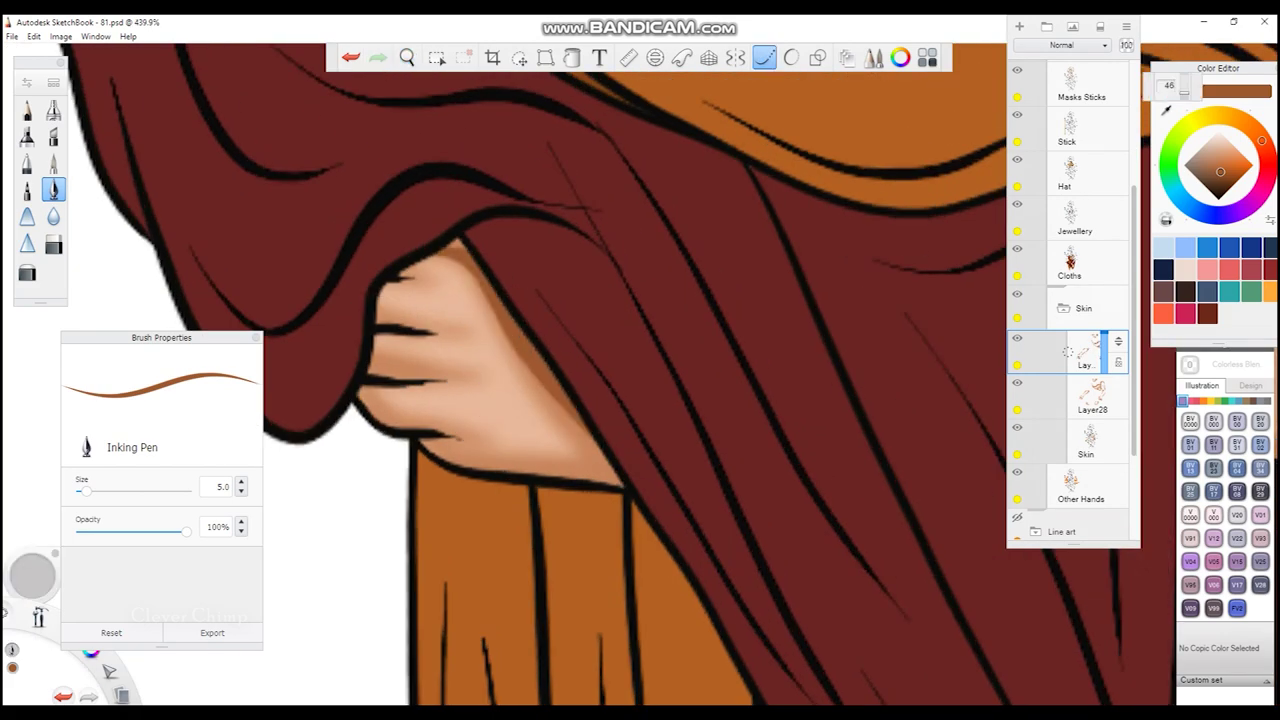
drag(430, 450, 615, 480)
drag(430, 428, 358, 388)
drag(494, 440, 410, 414)
drag(484, 390, 408, 364)
drag(430, 330, 376, 314)
drag(462, 286, 390, 272)
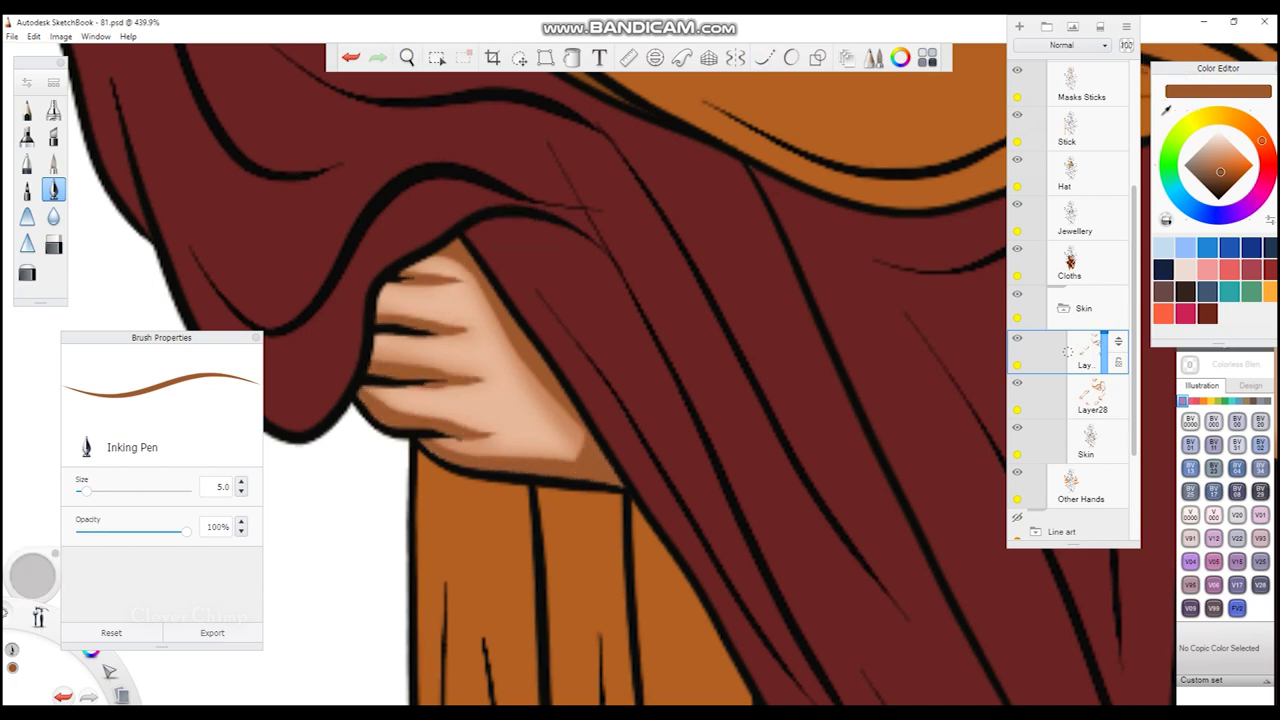
drag(557, 309, 520, 300)
- Paint darker brown shadows along the heel, sole, upper edge and toes of the front foot
scroll(540, 360, up, 1)
drag(372, 395, 530, 530)
drag(465, 505, 605, 445)
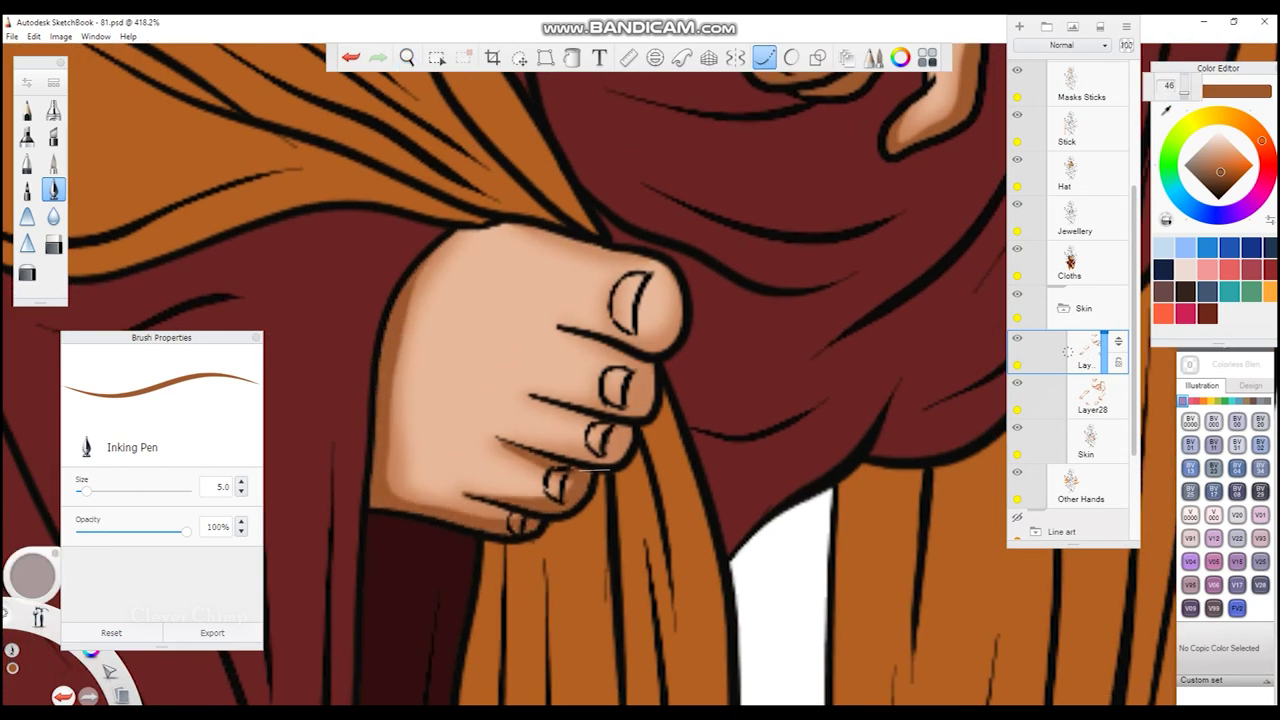
drag(545, 415, 652, 365)
drag(570, 350, 680, 282)
mouse_move(458, 240)
mouse_down()
mouse_move(575, 224)
mouse_move(626, 254)
mouse_up()
scroll(640, 360, down, 3)
scroll(640, 360, up, 3)
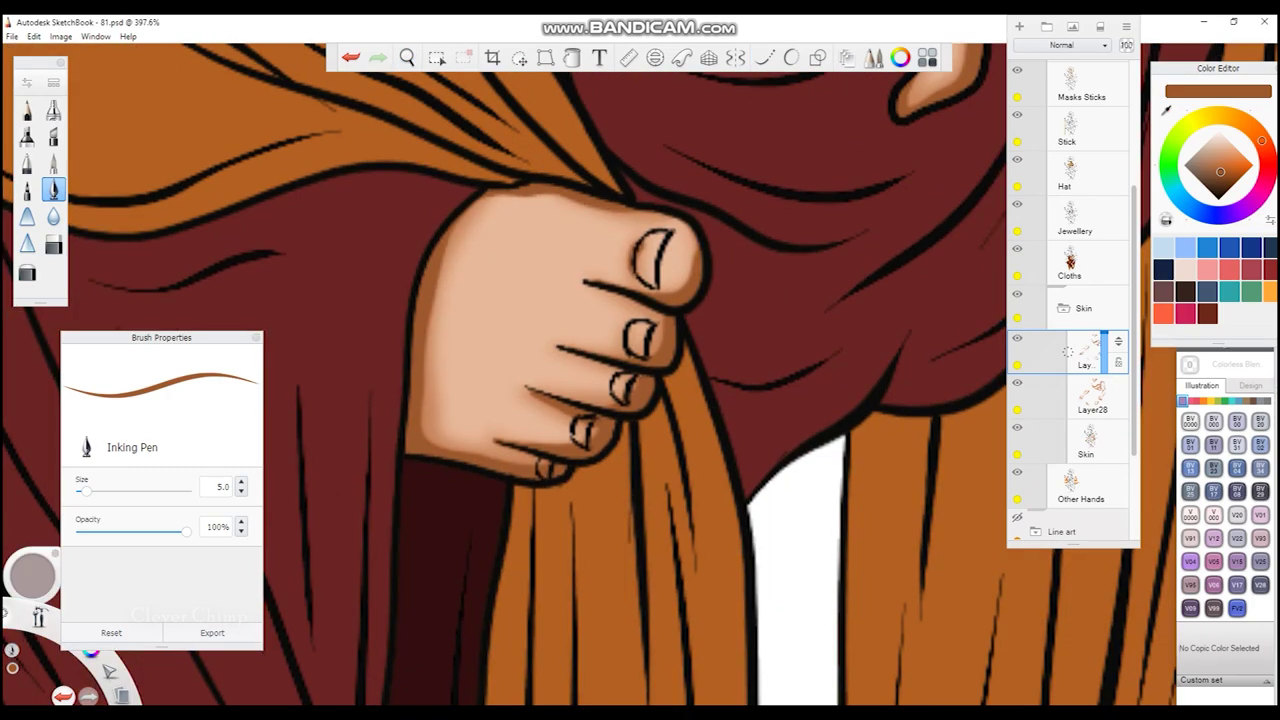
- Blur the darker brown skin shadows with the Blur brush at strength 5.0
scroll(543, 386, down, 5)
scroll(668, 291, up, 5)
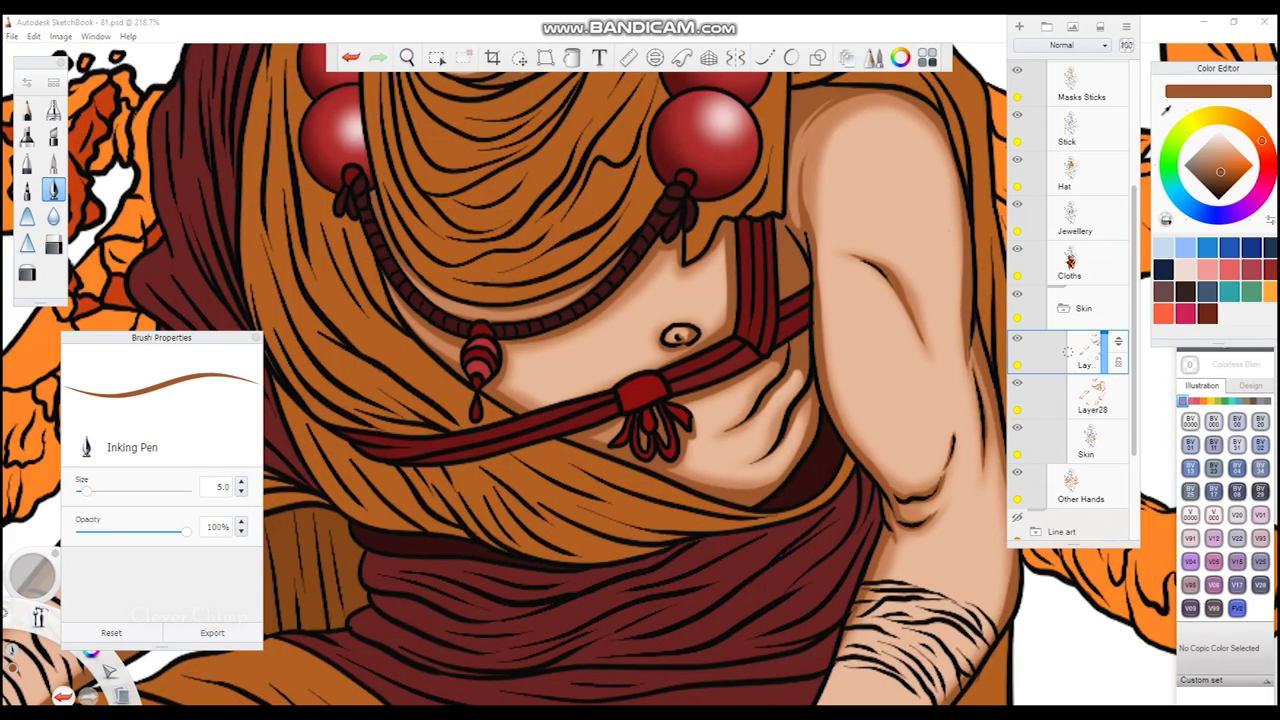
scroll(640, 360, down, 2)
click(53, 216)
drag(224, 242, 561, 316)
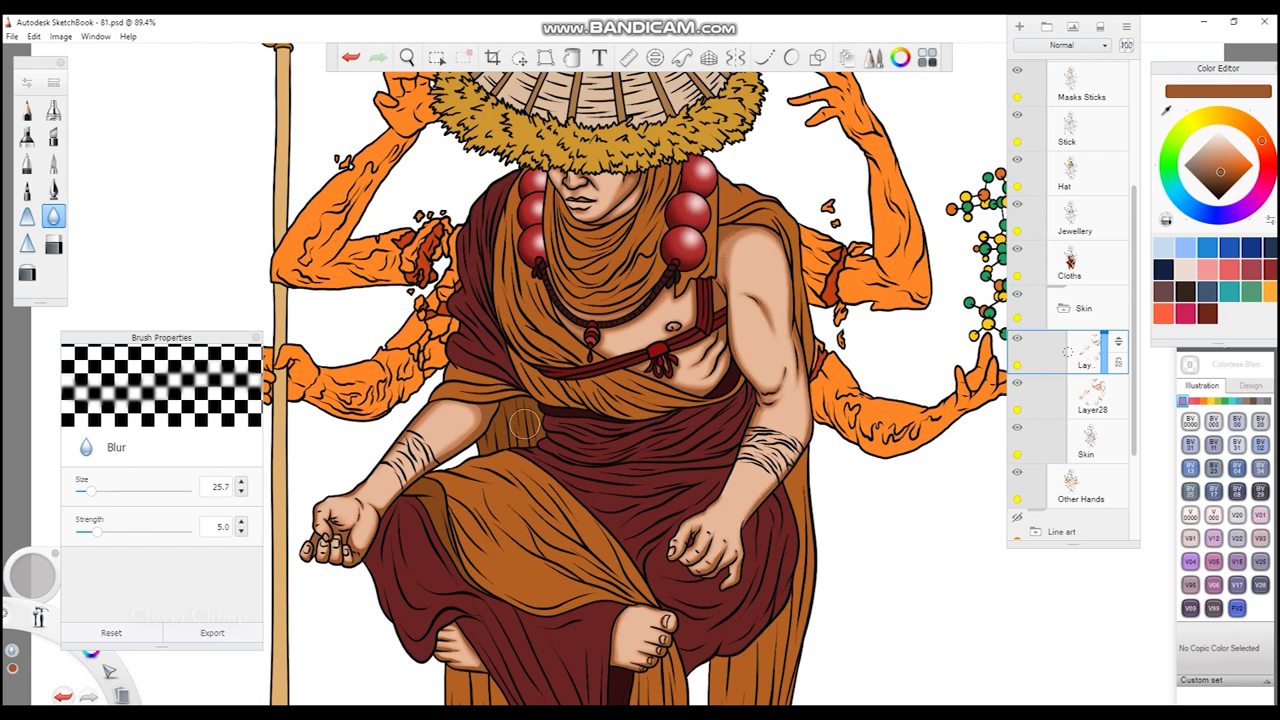
scroll(367, 469, up, 4)
- Erase shadow spill along the outline of the fist with a size 7.0 hard eraser
key(e)
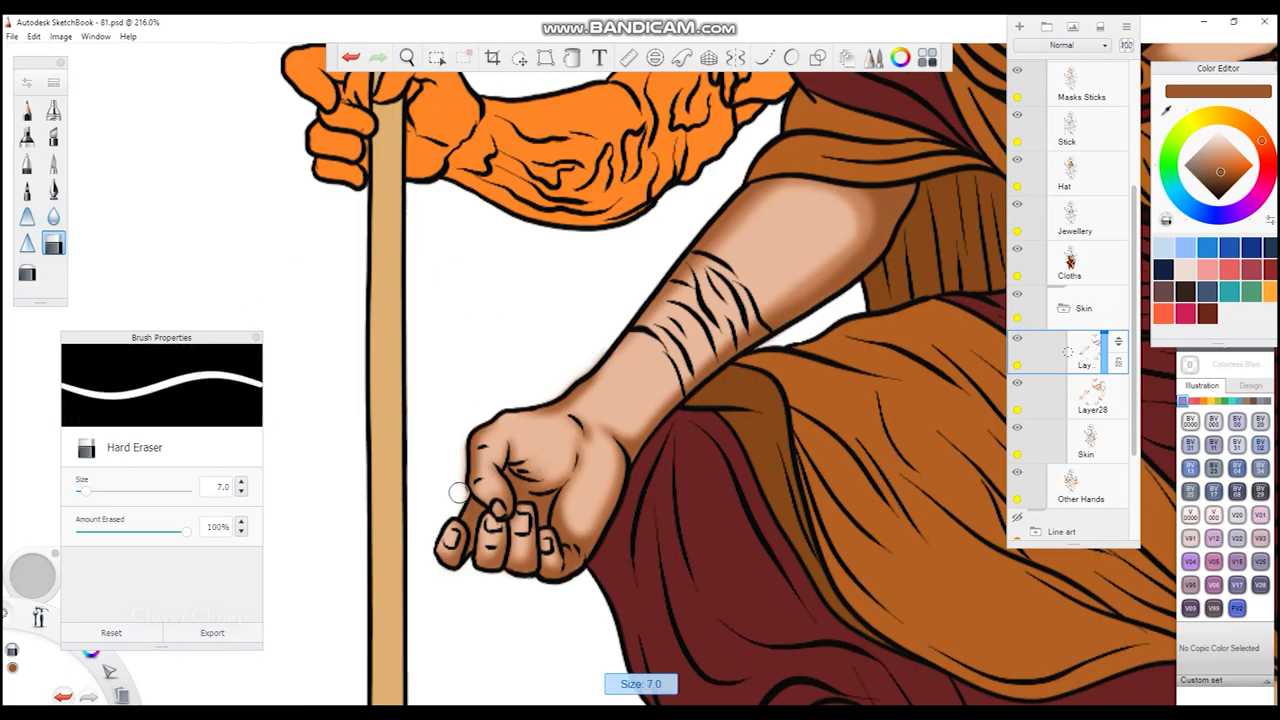
key(e)
mouse_move(527, 418)
mouse_down()
mouse_move(367, 410)
mouse_move(448, 402)
mouse_up()
scroll(800, 320, down, 5)
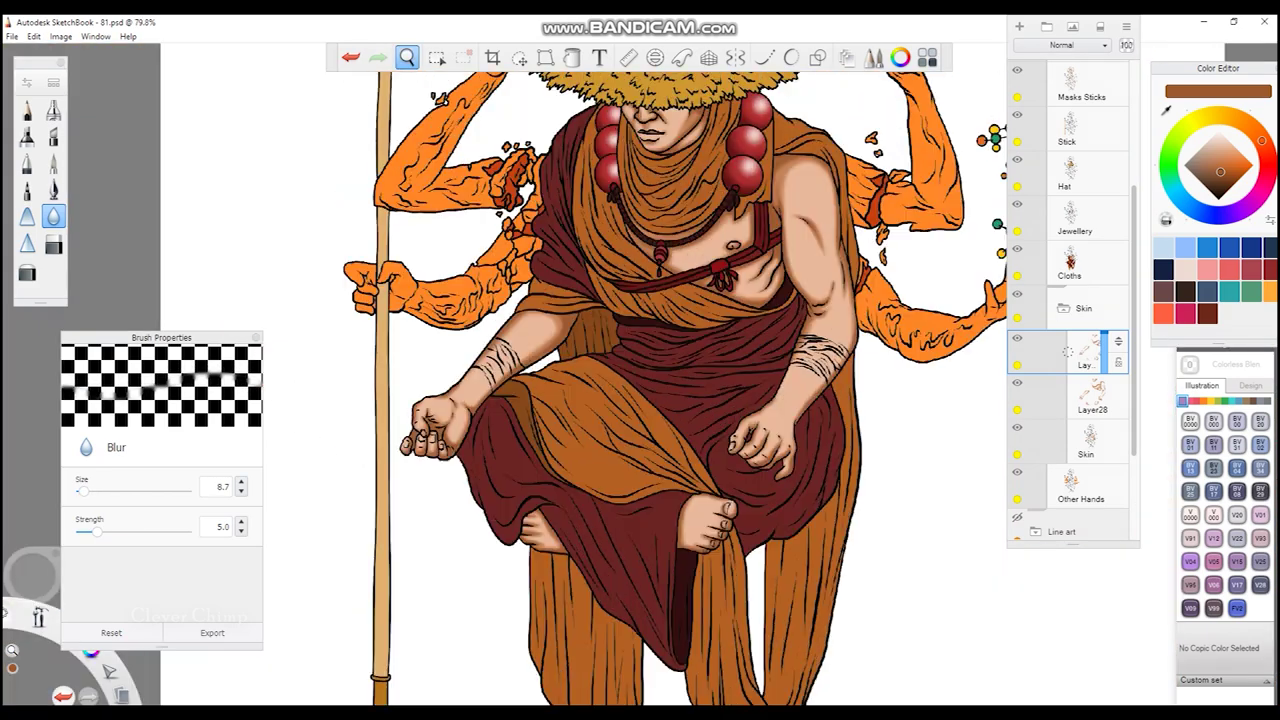
- Paint very dark brown shadows around the nose, cheek, lips and jaw on a new layer above the existing shadows
scroll(700, 214, up, 5)
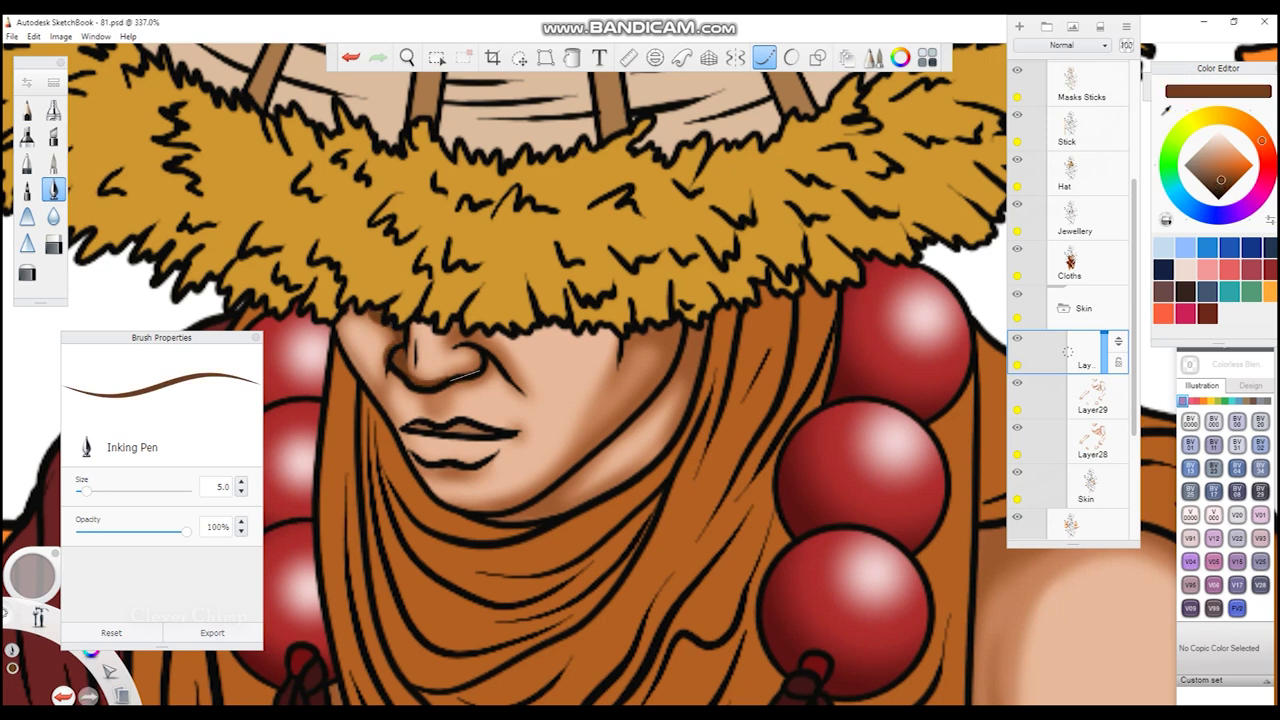
key(ctrl+z)
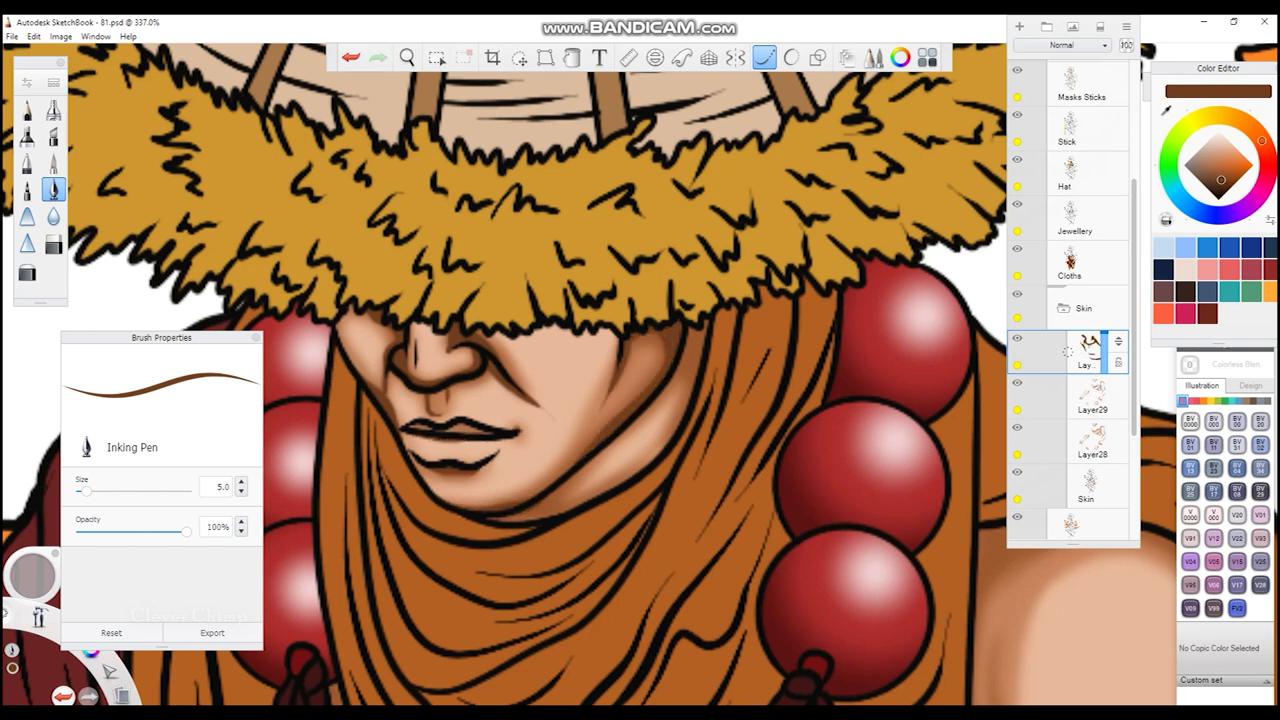
drag(498, 518, 590, 455)
scroll(672, 380, down, 10)
- Add very dark brown shadows on the chest beneath the bead necklace and along the robe's edge
scroll(560, 440, up, 8)
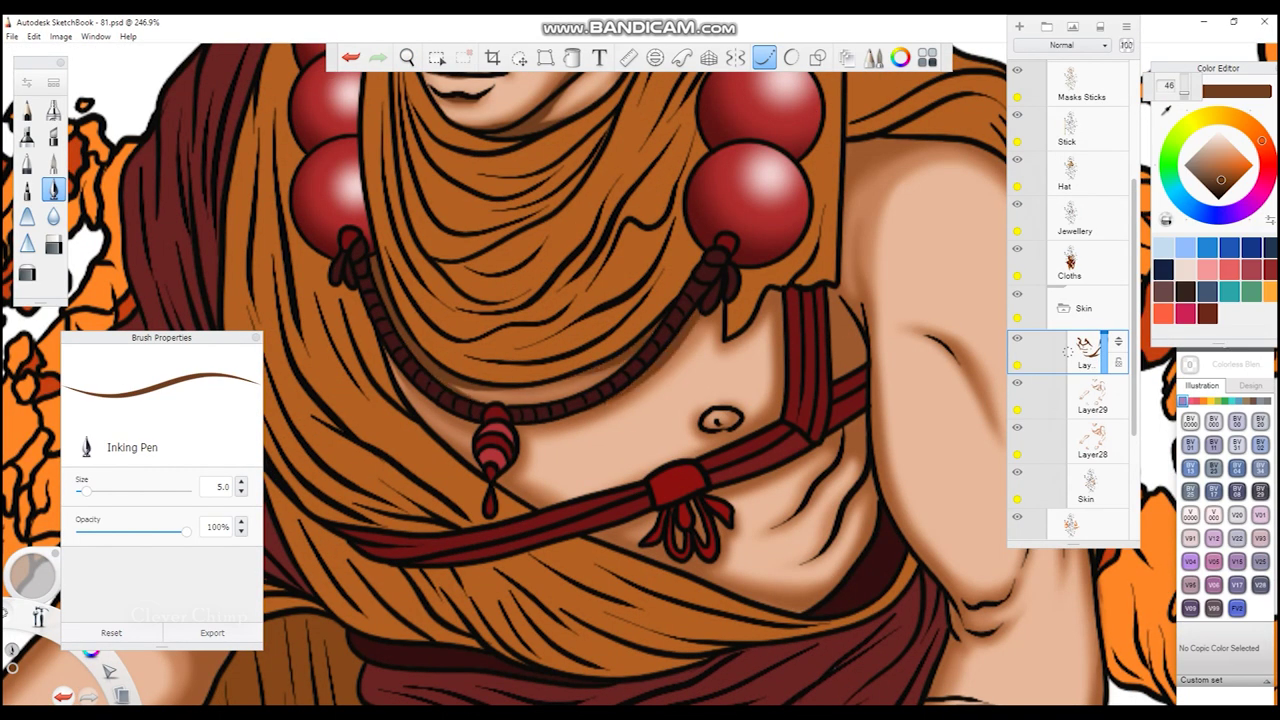
drag(390, 355, 490, 427)
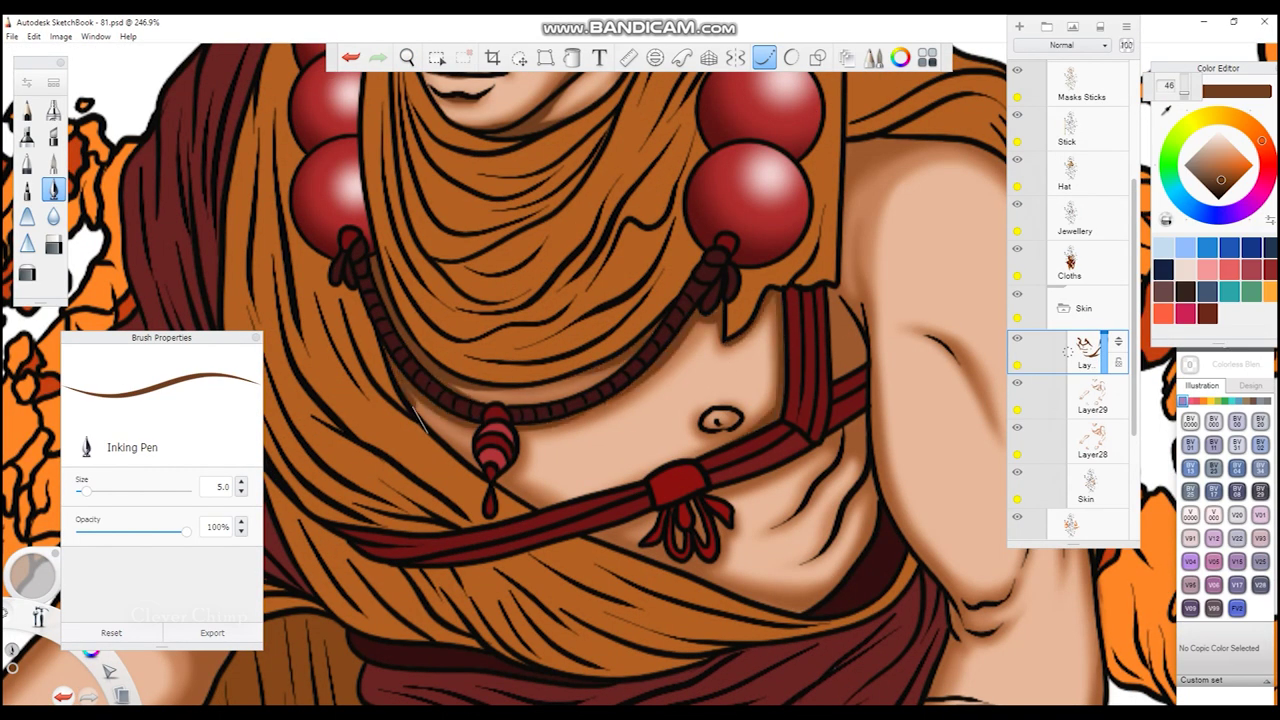
drag(520, 470, 368, 418)
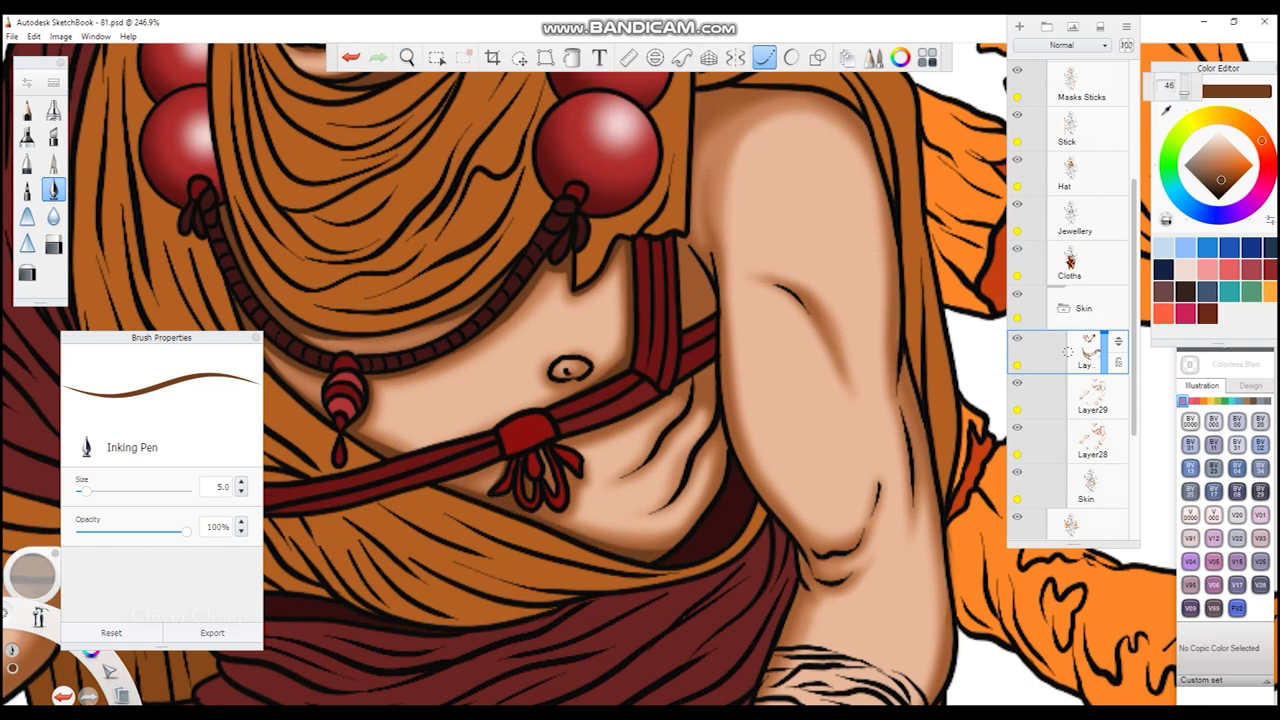
- Paint very dark brown shadows in the rib folds, under the red straps and in the armpit
drag(710, 372, 664, 512)
drag(722, 292, 780, 518)
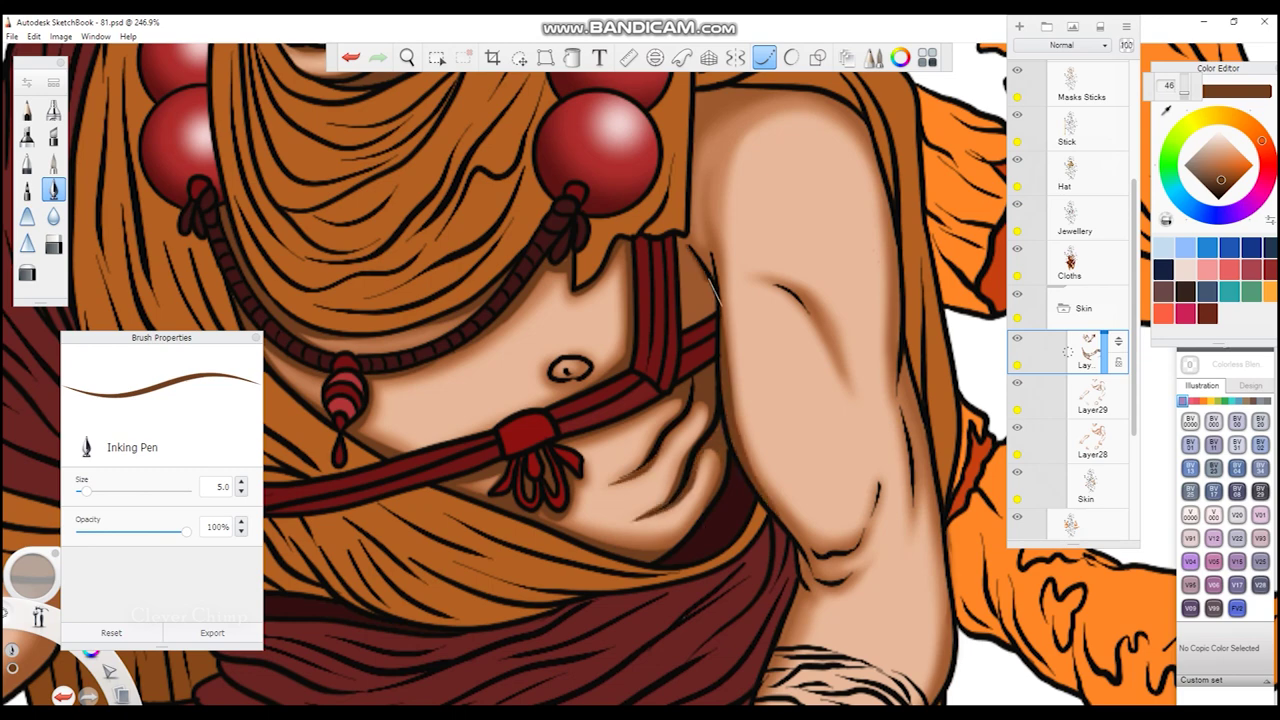
drag(643, 371, 473, 513)
drag(538, 330, 554, 450)
mouse_move(530, 236)
mouse_down()
mouse_move(518, 372)
mouse_move(536, 406)
mouse_up()
drag(586, 258, 538, 400)
drag(608, 246, 664, 236)
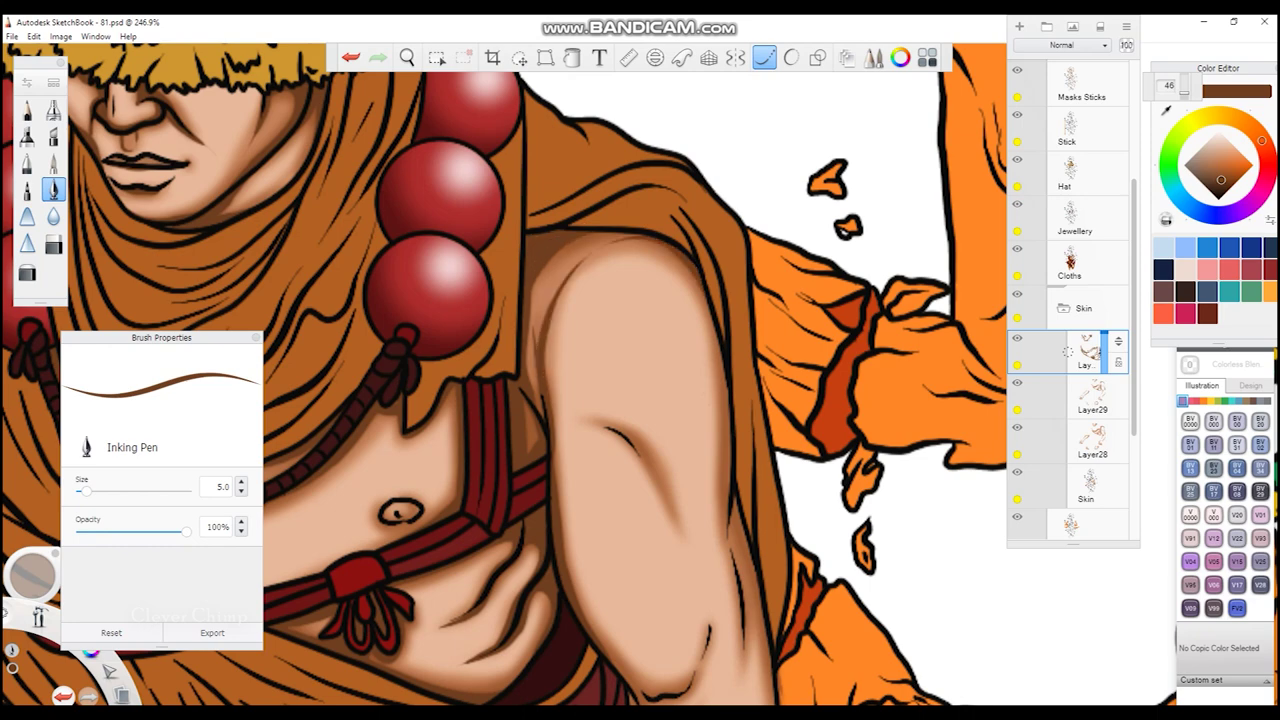
- Add very dark brown shadows along the bare arm from the shoulder and elbow down to the forearm and hand
drag(724, 344, 730, 556)
mouse_move(662, 424)
mouse_down()
mouse_move(594, 488)
mouse_move(542, 192)
mouse_up()
drag(628, 368, 548, 398)
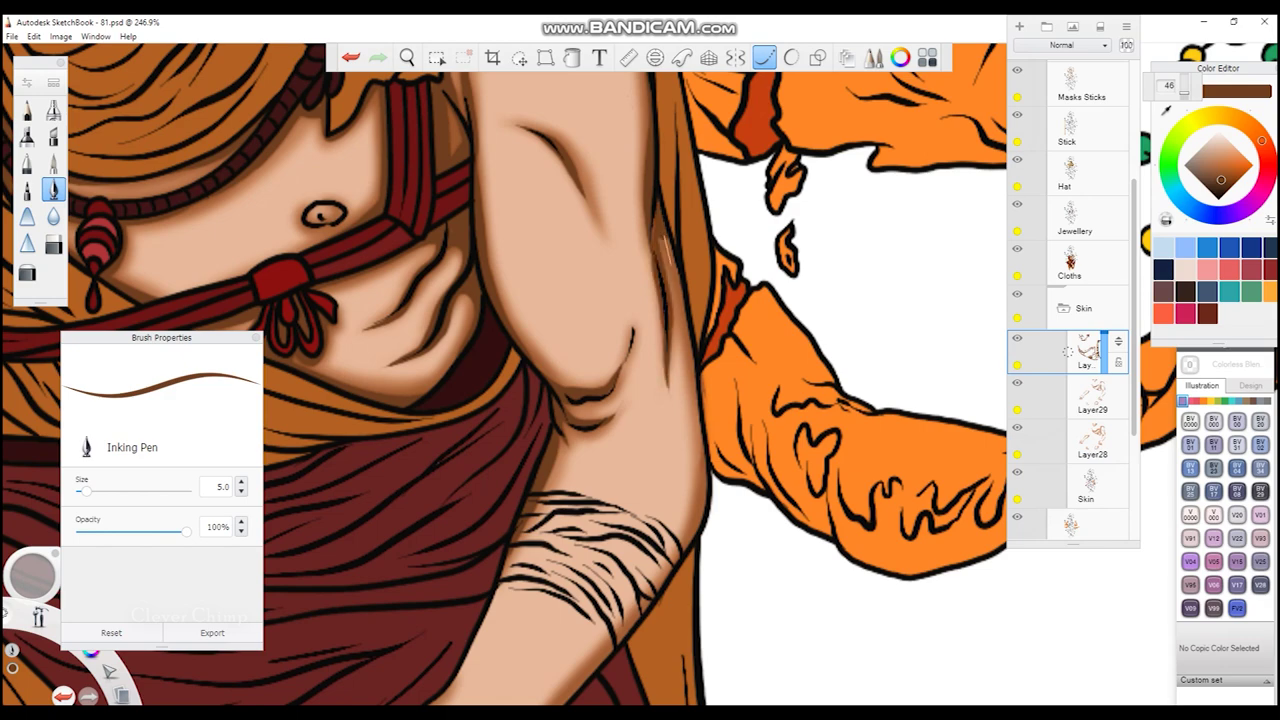
scroll(505, 374, down, 3)
drag(586, 429, 378, 455)
mouse_move(420, 330)
mouse_down()
mouse_move(460, 520)
mouse_move(500, 540)
mouse_move(560, 540)
mouse_move(540, 600)
mouse_up()
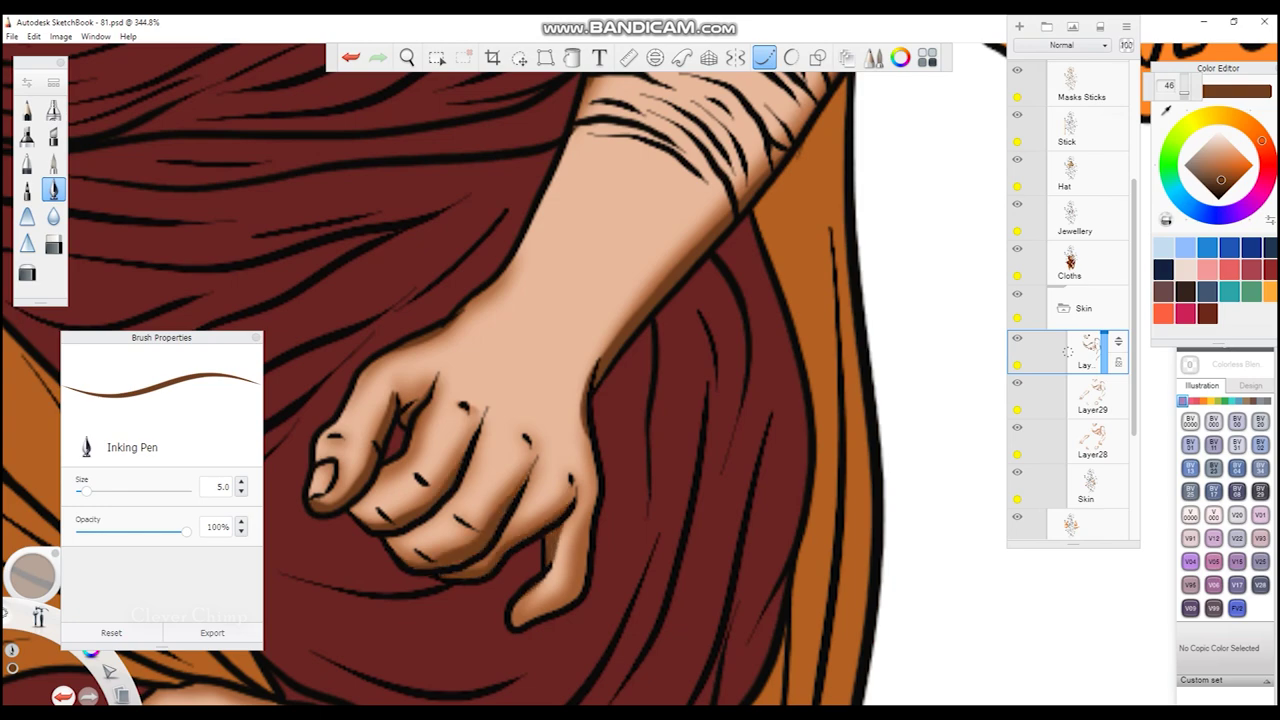
- Paint very dark brown shadows beneath the sleeve and along both edges of the opposite forearm
scroll(440, 460, down, 5)
scroll(450, 390, up, 4)
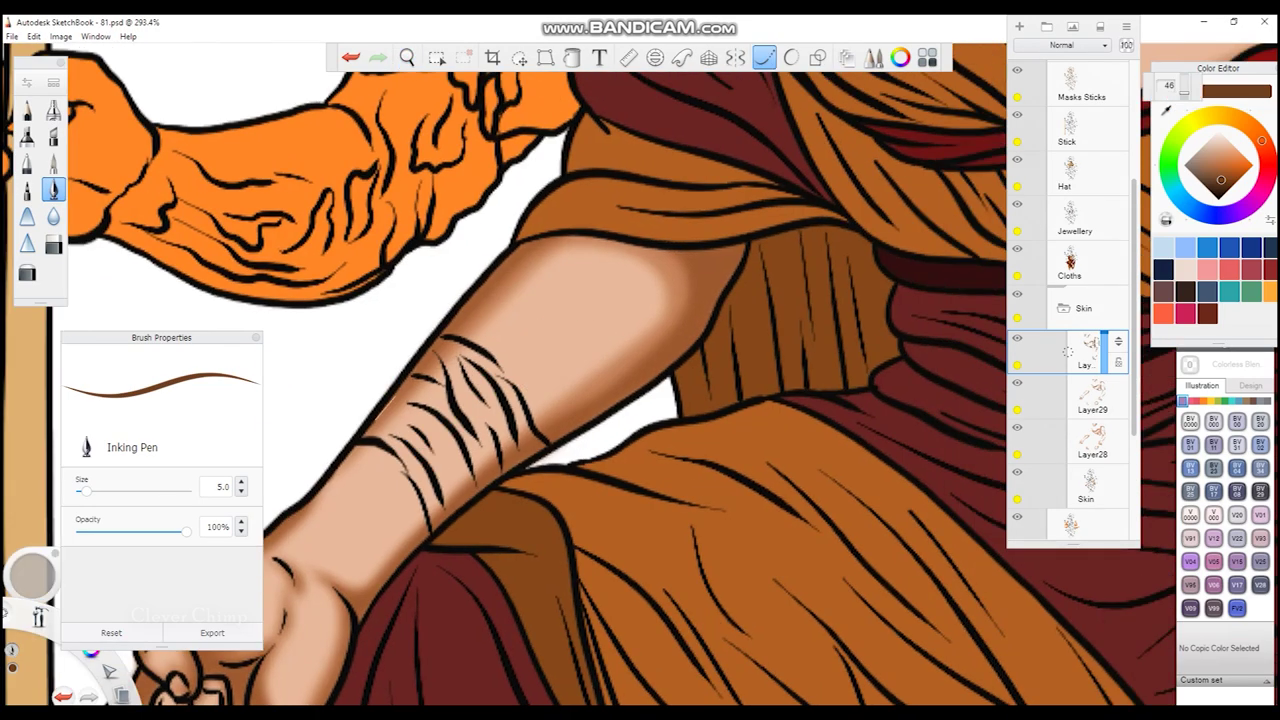
drag(420, 420, 560, 235)
mouse_move(690, 255)
mouse_down()
mouse_move(720, 315)
mouse_move(742, 246)
mouse_up()
drag(440, 525, 705, 310)
mouse_move(450, 450)
mouse_down()
mouse_move(430, 350)
mouse_move(620, 240)
mouse_up()
drag(575, 360, 475, 550)
drag(520, 420, 450, 570)
mouse_move(465, 485)
mouse_down()
mouse_move(435, 530)
mouse_move(378, 568)
mouse_up()
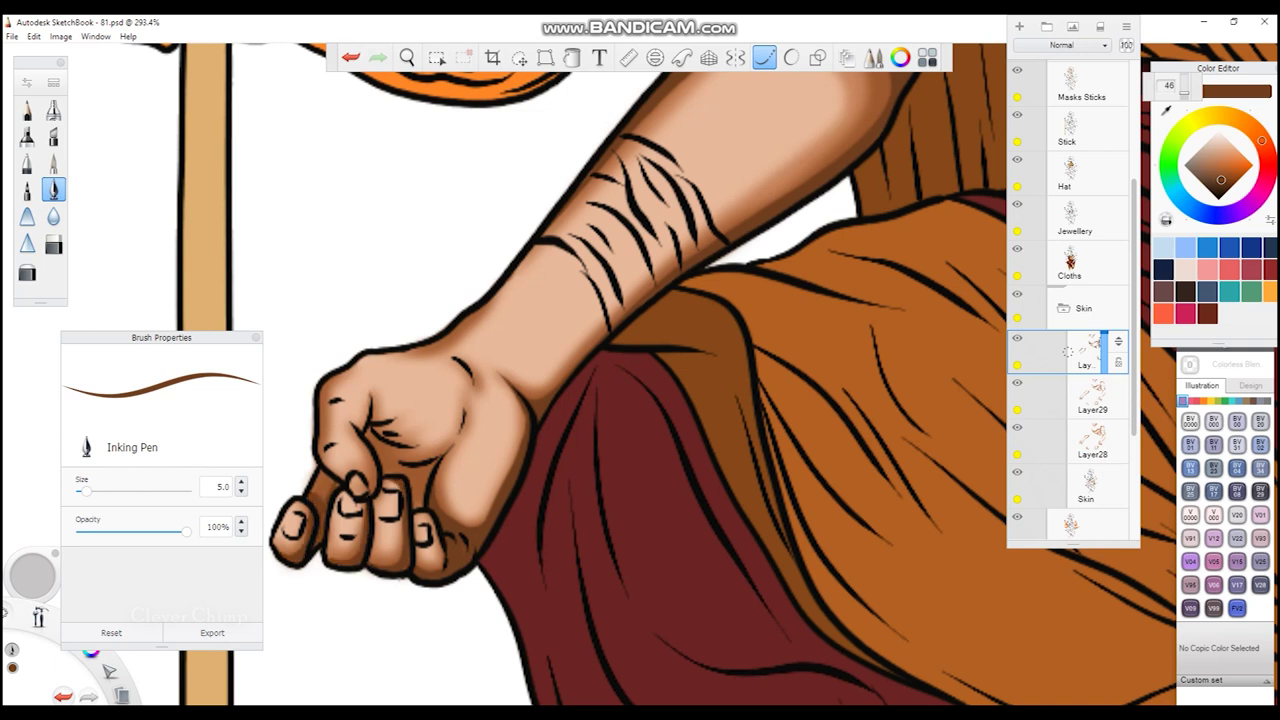
- Add very dark brown shadows to the thumb, palm creases, fingers and wrist of the fist
drag(350, 488, 326, 380)
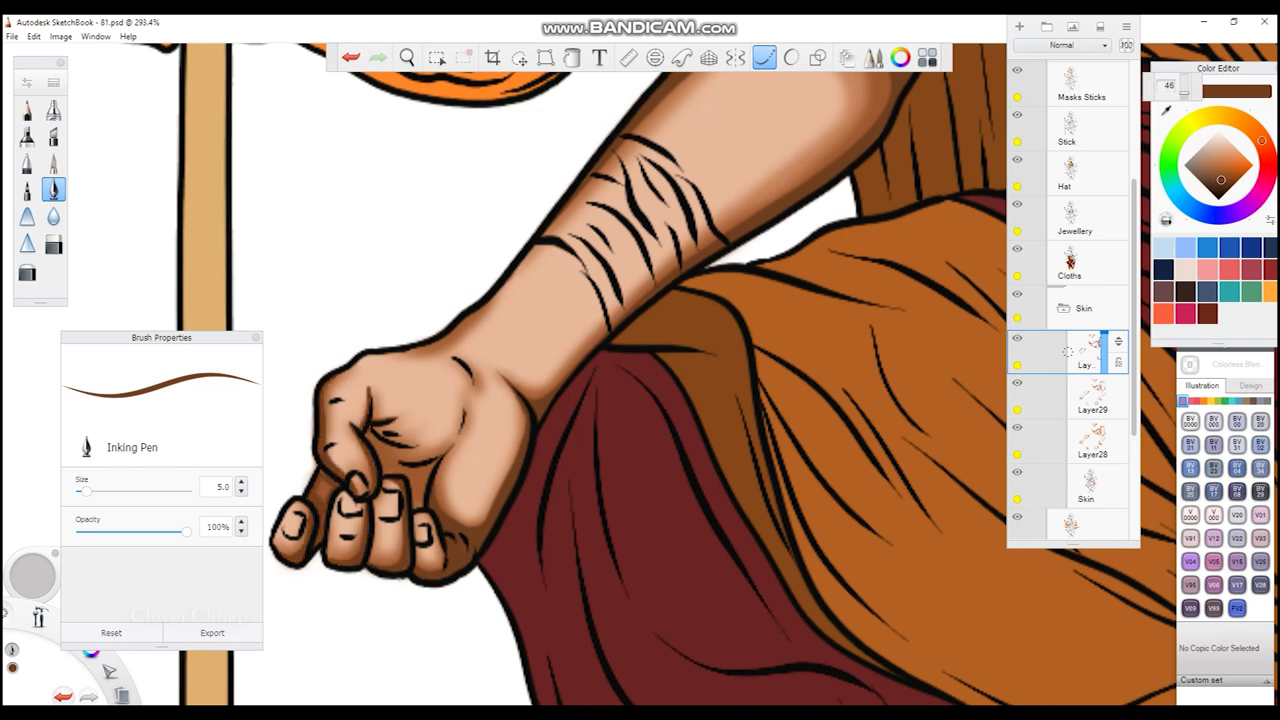
drag(420, 430, 390, 515)
drag(440, 450, 418, 505)
drag(518, 365, 486, 371)
drag(374, 448, 496, 424)
drag(424, 380, 330, 396)
key(ctrl+z)
- Paint very dark brown shadows between the toes and along the edges of both feet
drag(396, 338, 340, 350)
drag(366, 362, 336, 376)
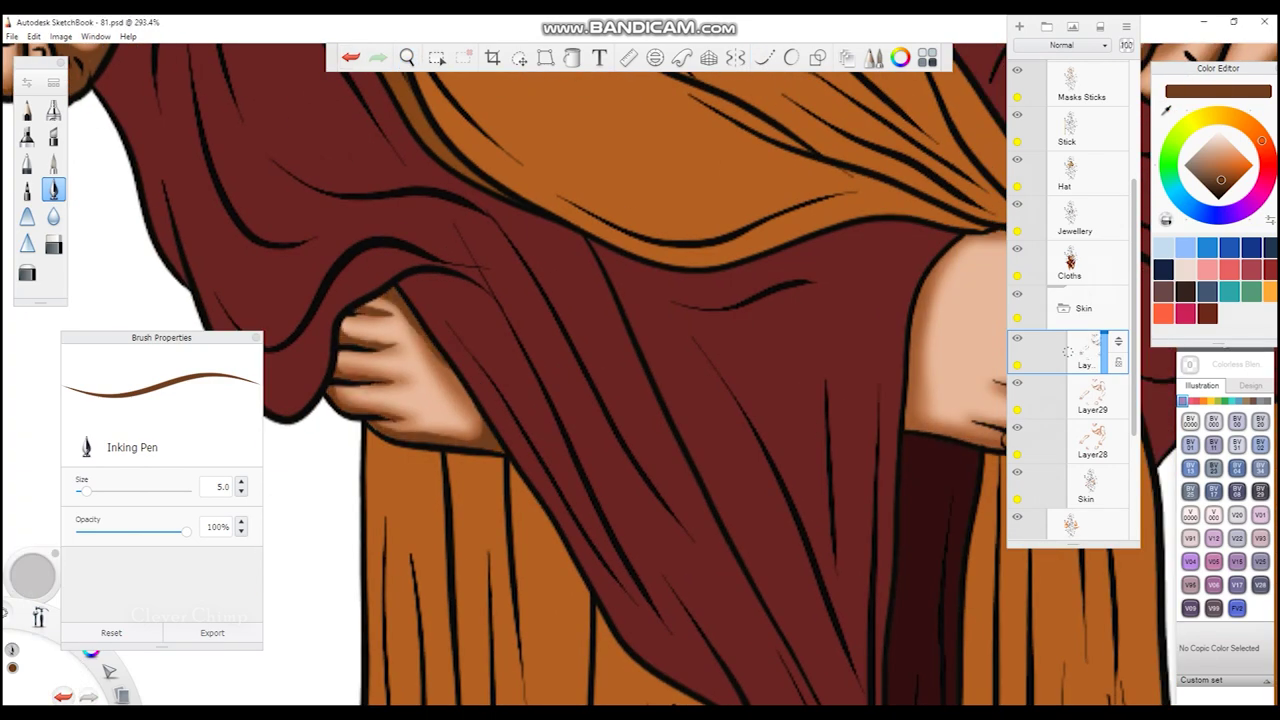
drag(640, 400, 400, 250)
drag(454, 355, 454, 440)
drag(475, 275, 565, 242)
mouse_move(518, 440)
mouse_down()
mouse_move(612, 392)
mouse_move(656, 288)
mouse_move(636, 328)
mouse_up()
key(ctrl+z)
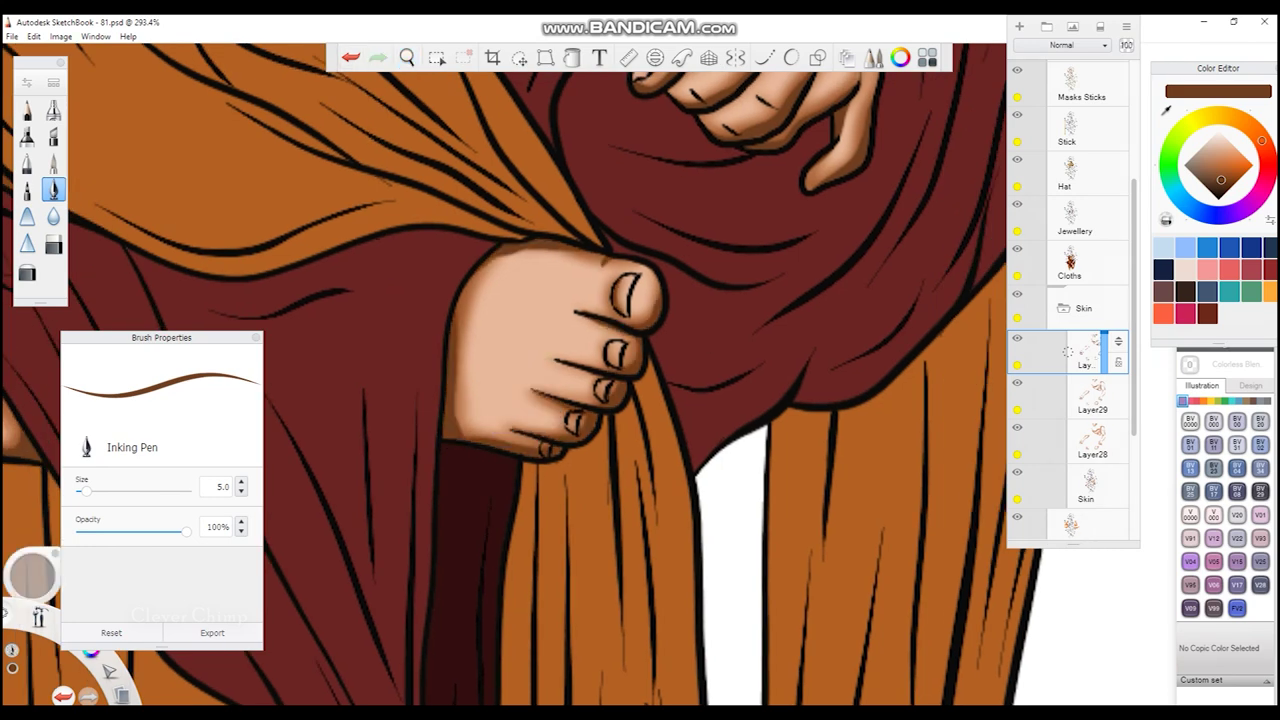
- Blur the very dark skin shadows on the face, body, arms and feet at strength 2.0, up to brush size 10.7
key(Home)
click(53, 216)
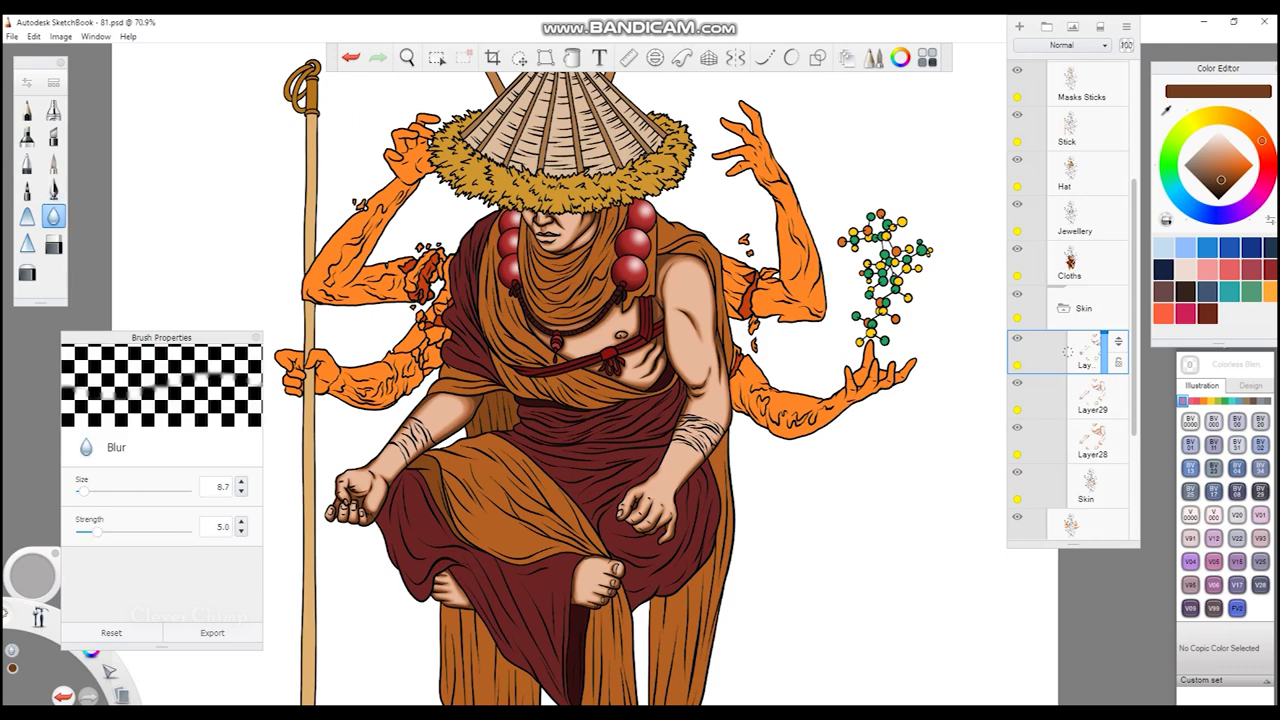
scroll(590, 231, up, 5)
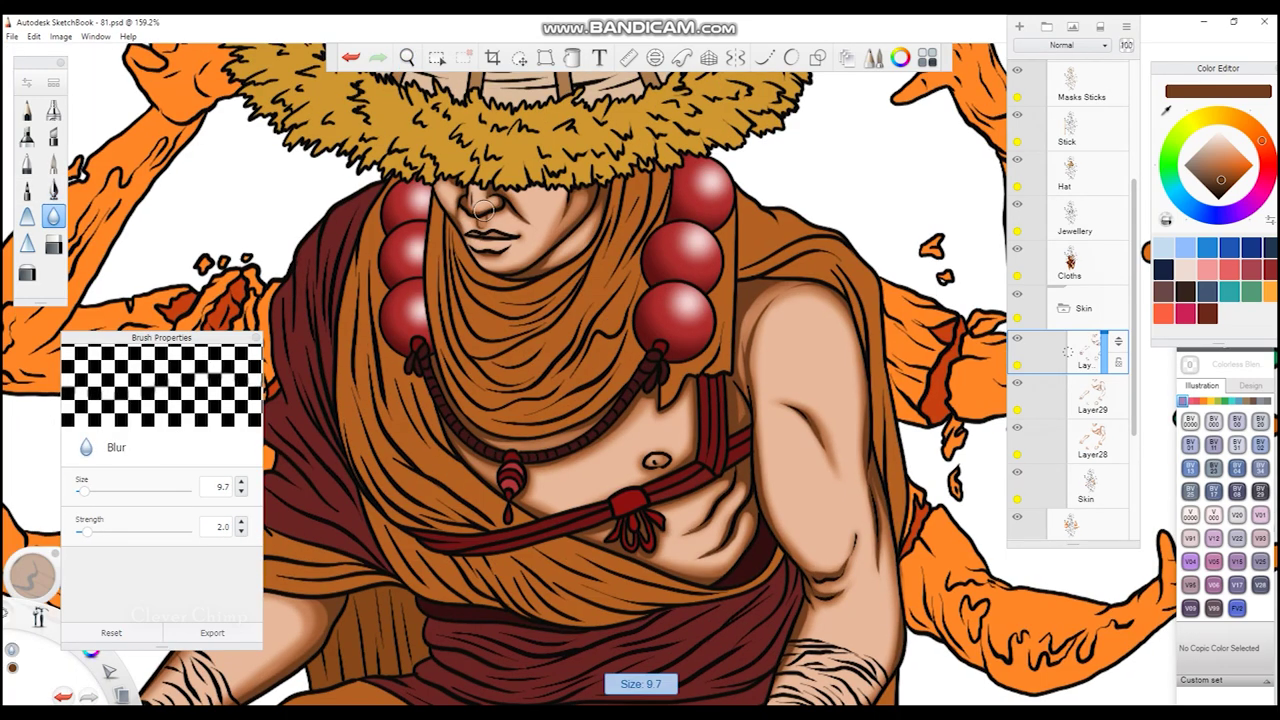
drag(484, 208, 380, 64)
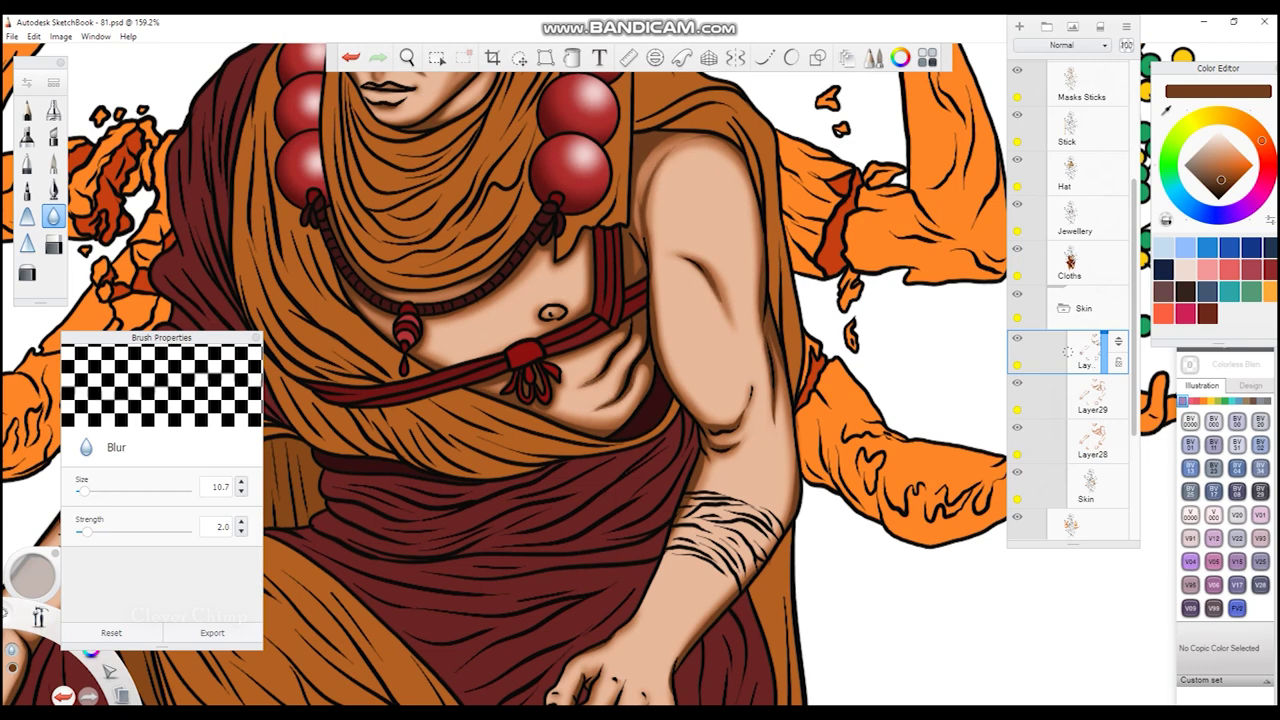
drag(500, 400, 458, 189)
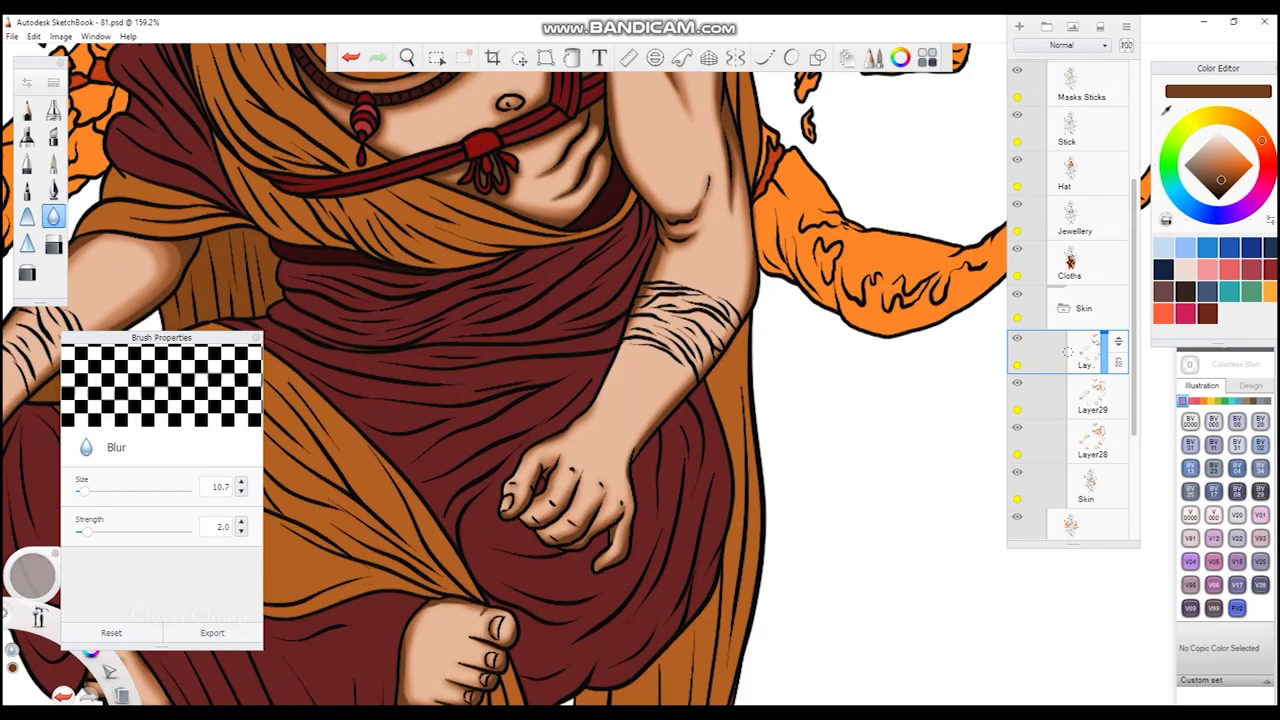
drag(615, 428, 1110, 411)
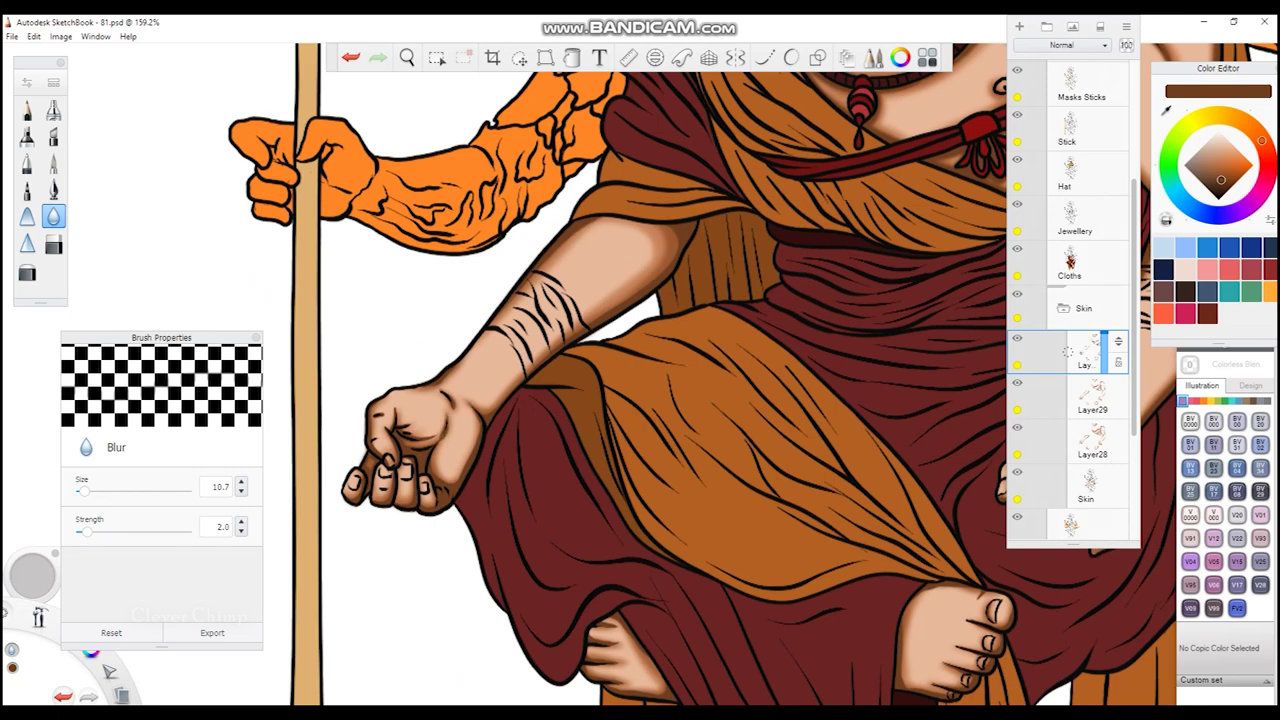
drag(555, 340, 315, 195)
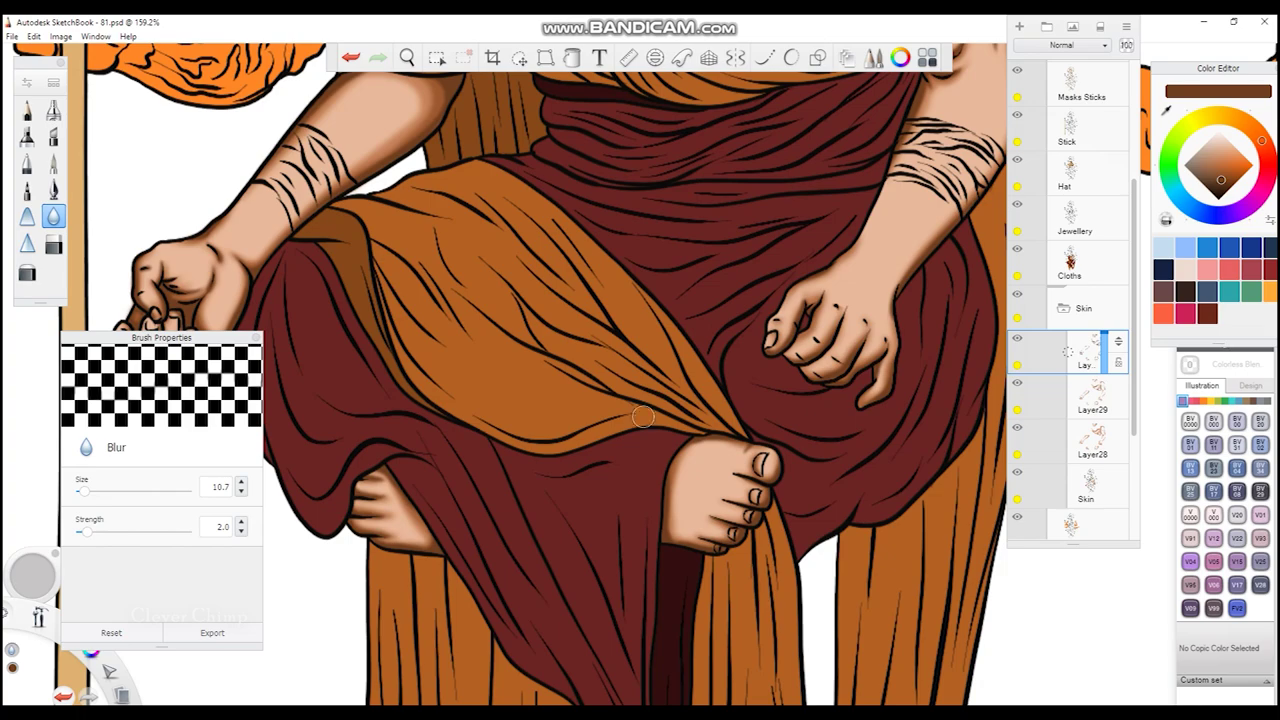
- Paint a pale skin highlight on the cheek on a new layer below the shadows, using a size 9.0 Inking Pen
key(Home)
click(1067, 485)
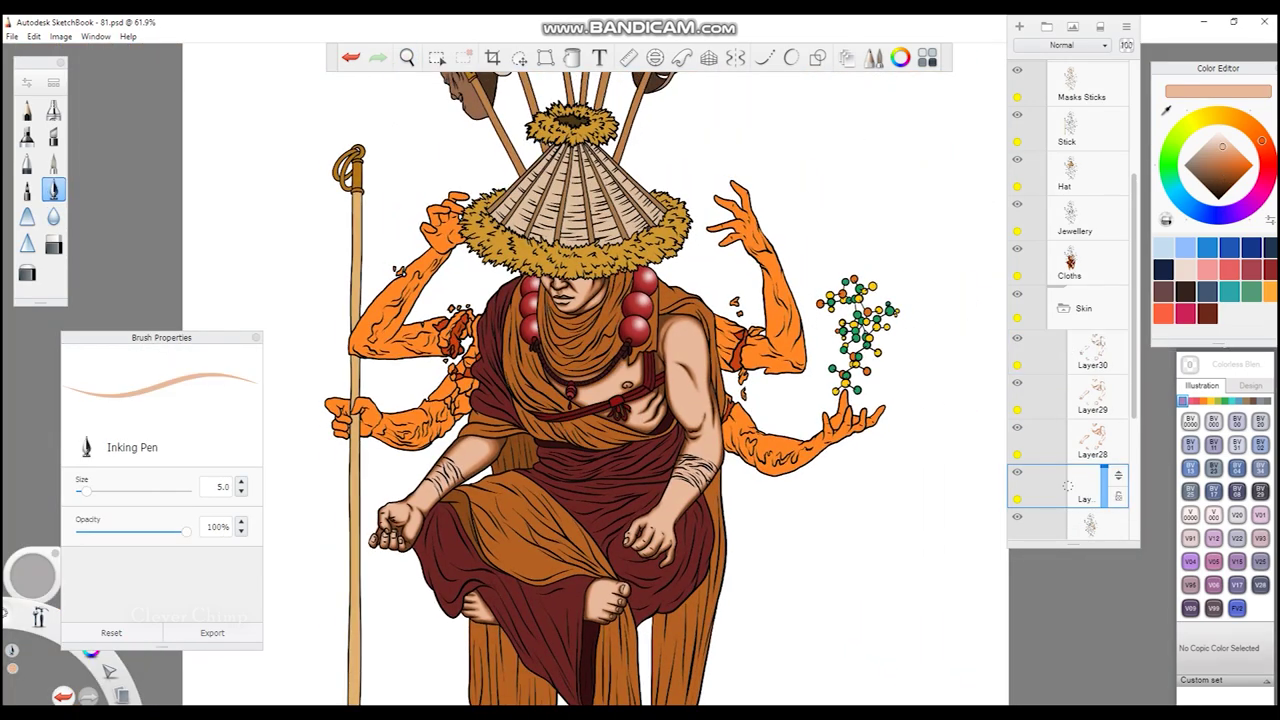
scroll(575, 290, up, 8)
drag(545, 340, 610, 305)
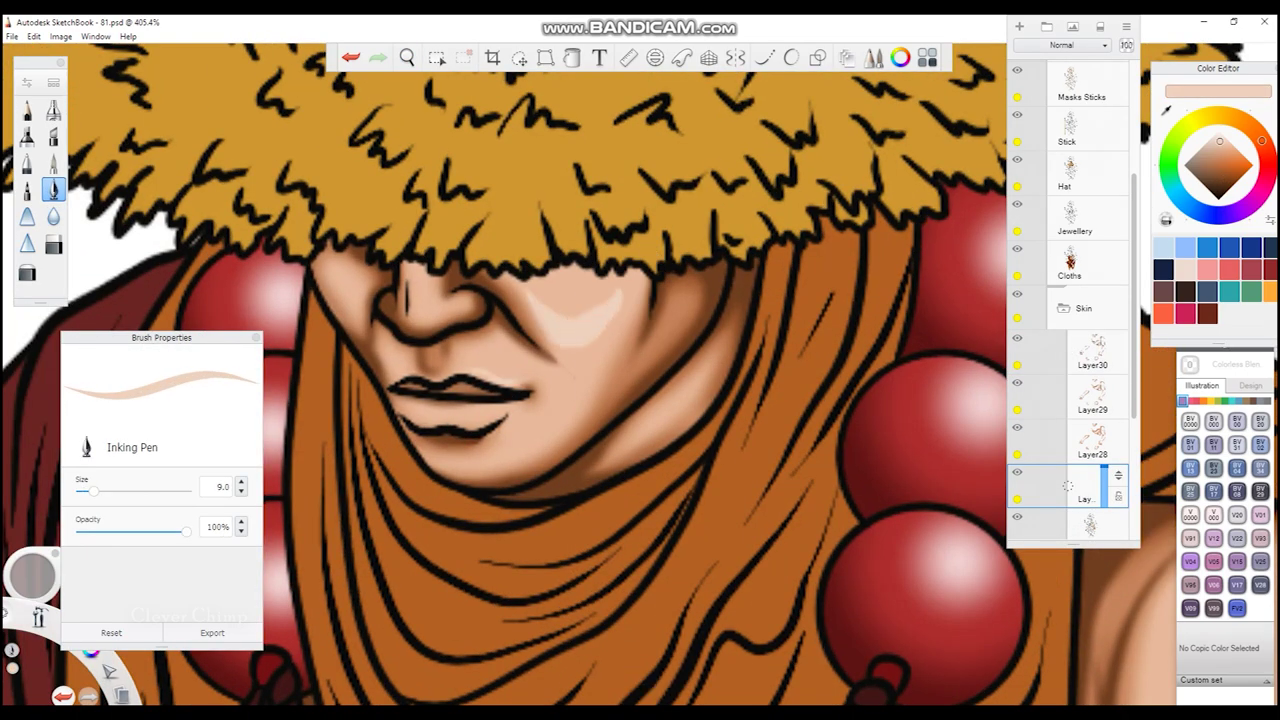
key(ctrl+z)
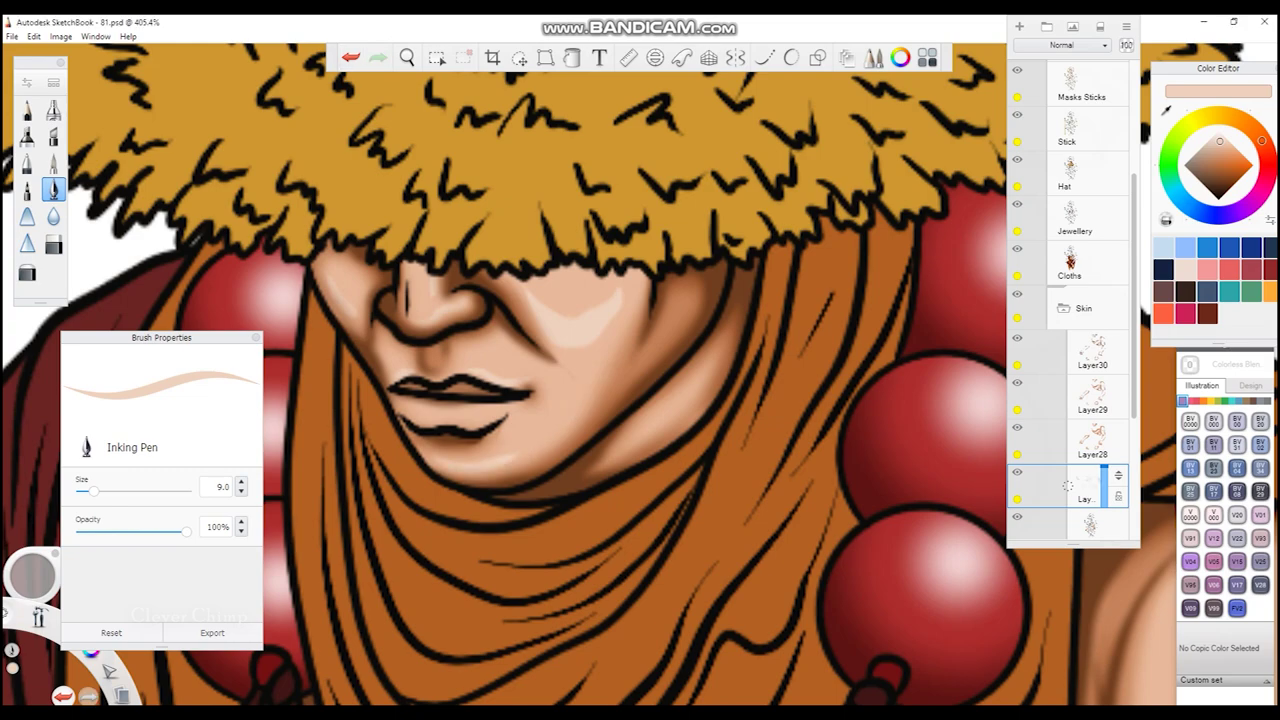
- Add pale highlights across the chest, rib folds, shoulder and upper arm
key(Home)
scroll(604, 346, up, 6)
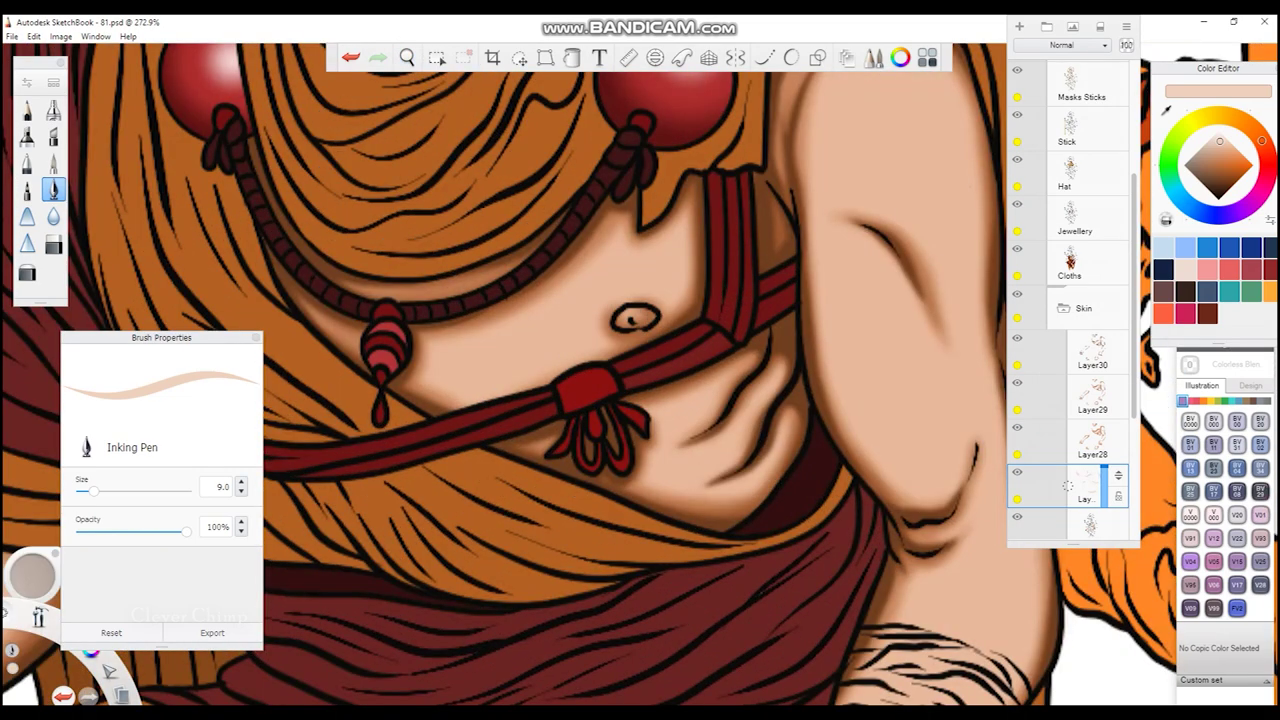
drag(442, 338, 570, 290)
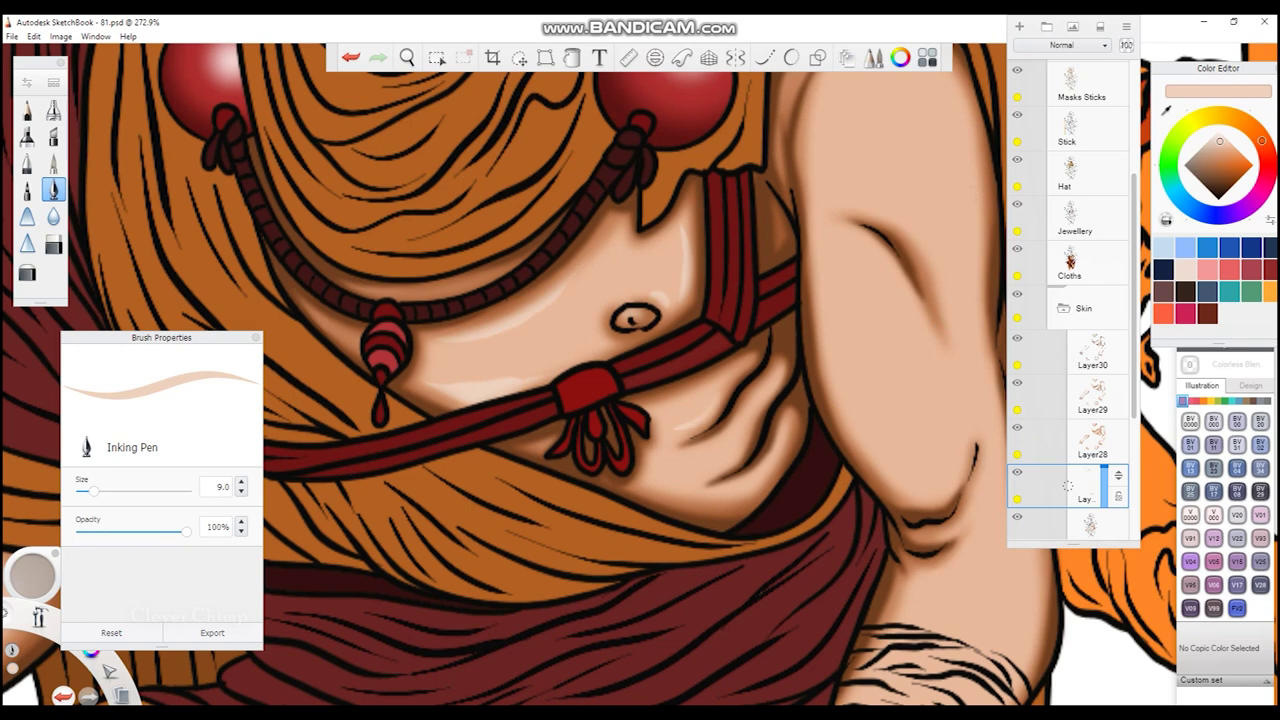
mouse_move(640, 320)
mouse_down()
mouse_move(624, 350)
mouse_move(377, 527)
mouse_up()
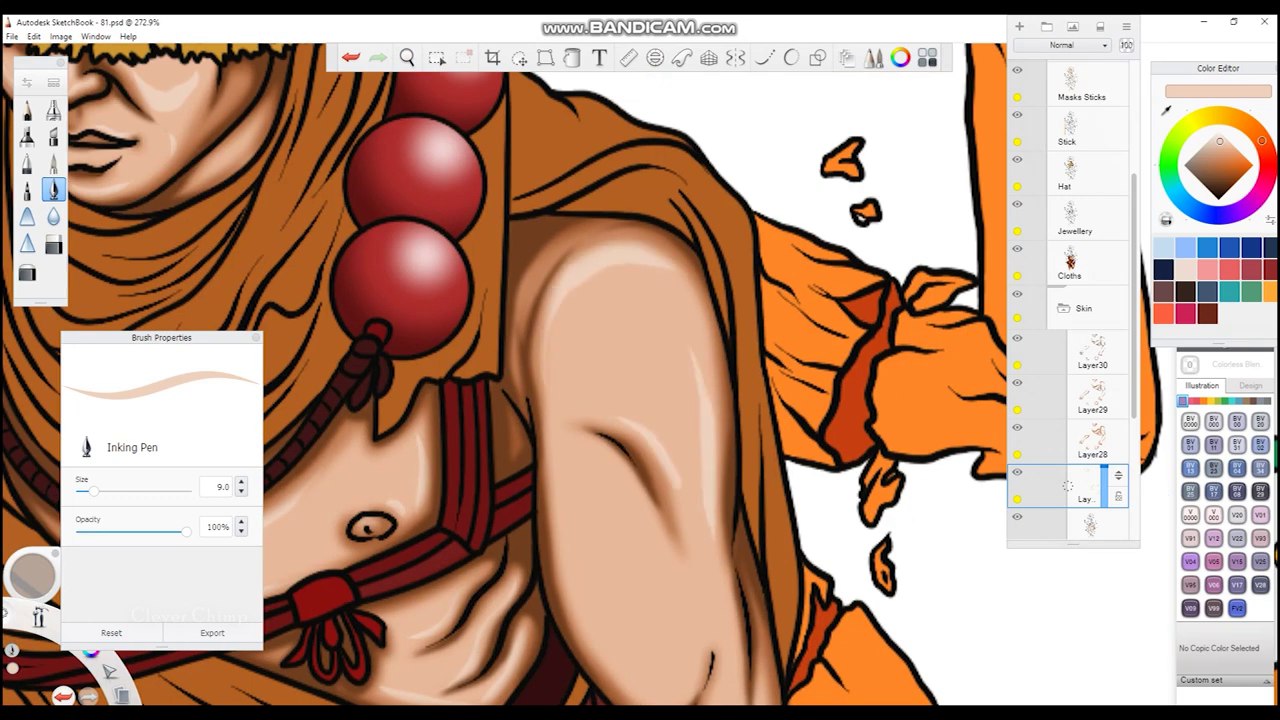
- Paint pale skin highlights around the bare arm's elbow and along its forearm below the wrist markings
drag(600, 450, 629, 251)
drag(600, 450, 415, 244)
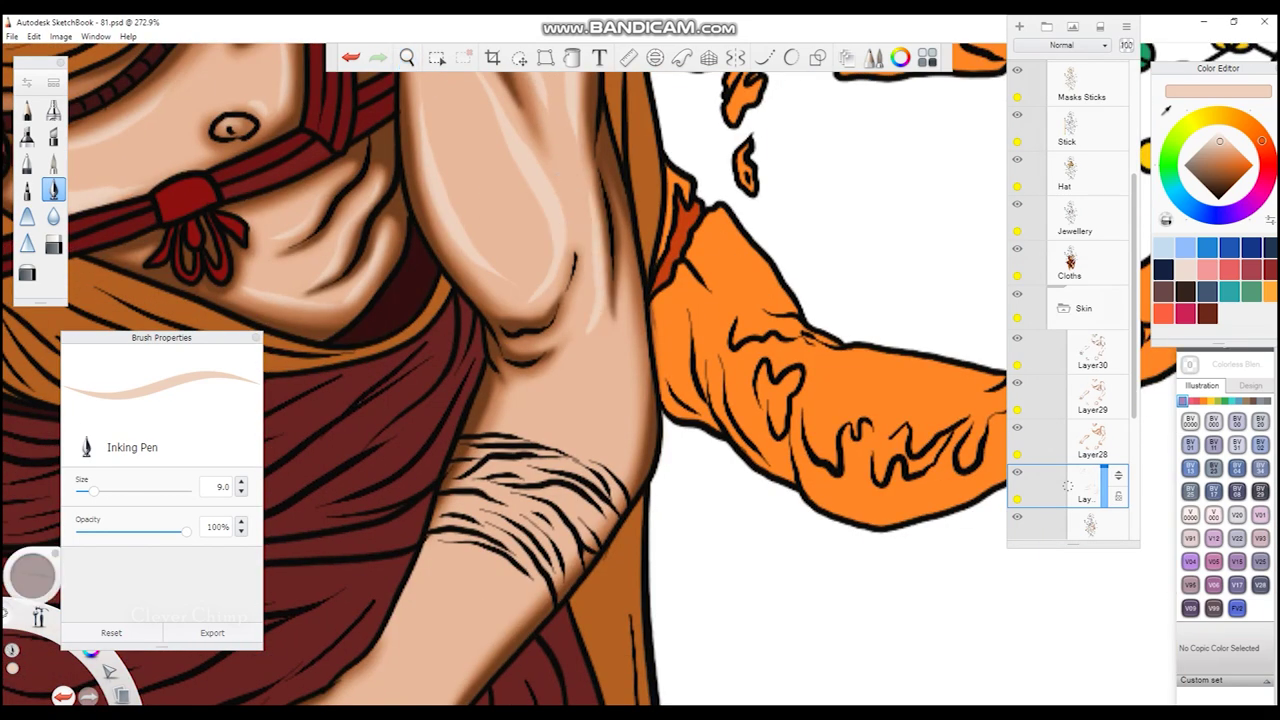
drag(517, 407, 660, 160)
drag(468, 426, 526, 354)
drag(446, 496, 408, 550)
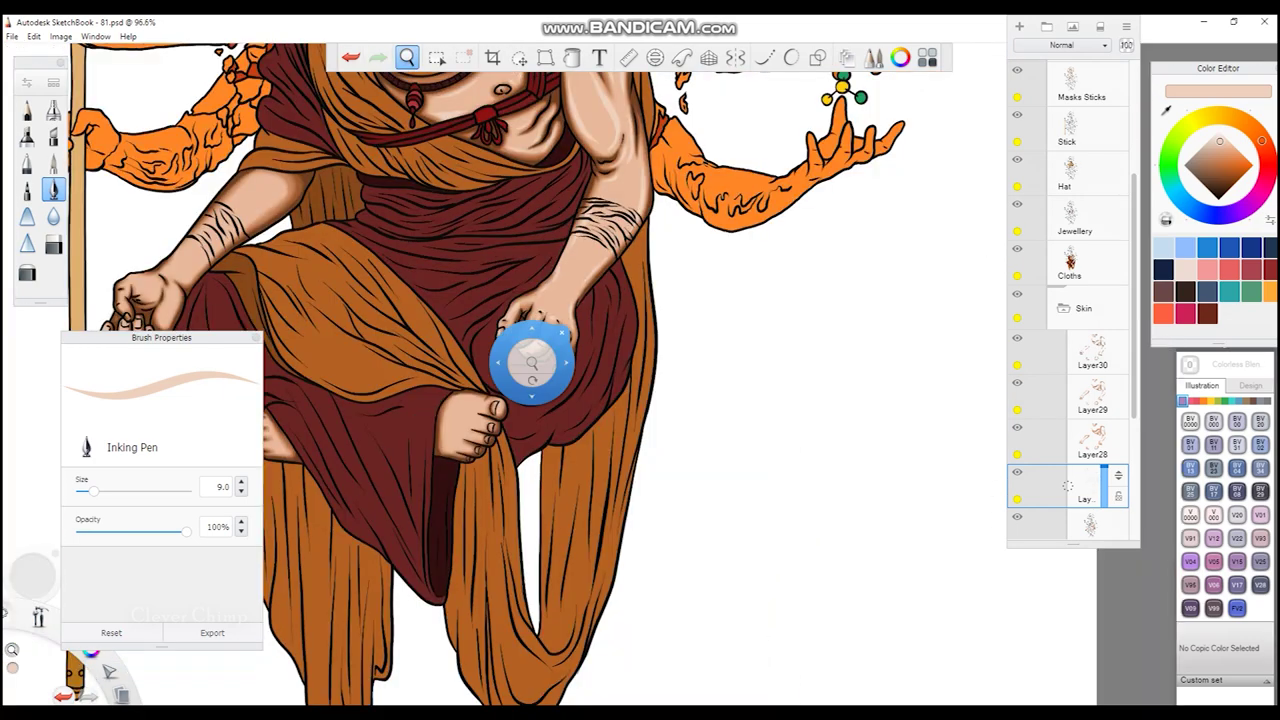
- Add pale highlights to the resting hand, the other forearm and palm, and both feet
drag(560, 380, 520, 300)
drag(618, 328, 664, 280)
drag(694, 264, 766, 206)
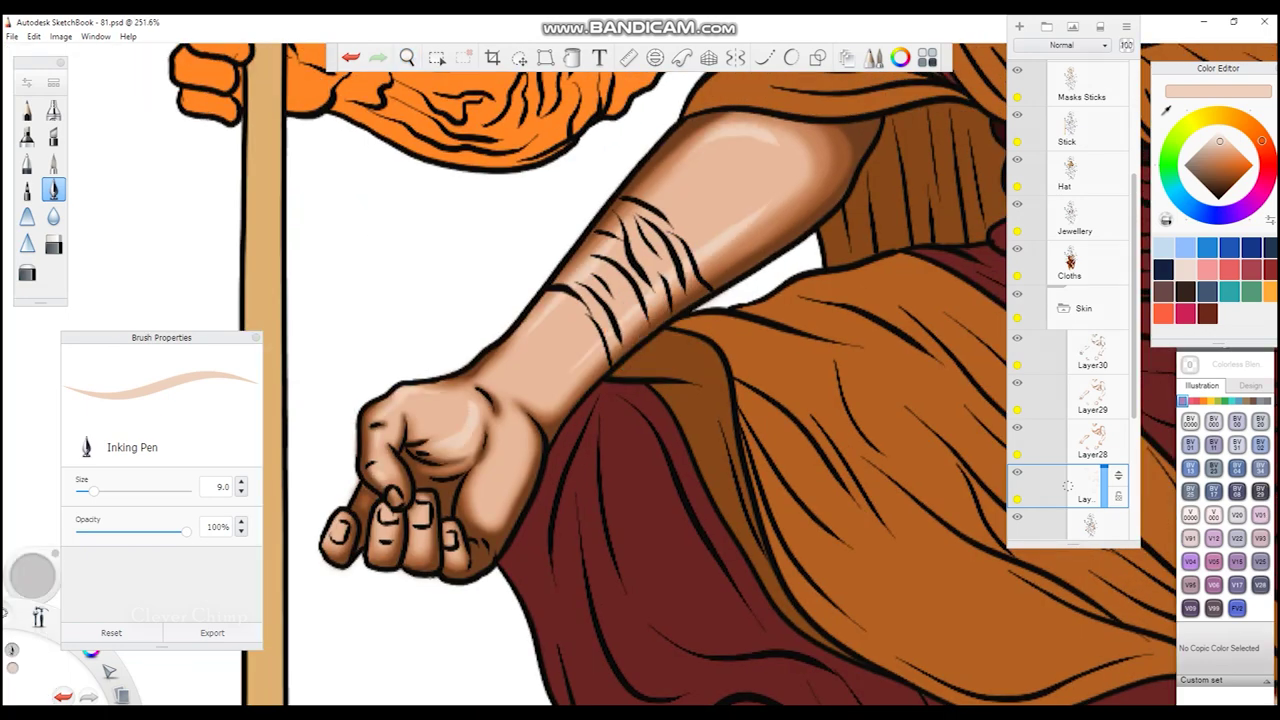
drag(500, 522, 516, 416)
drag(640, 600, 640, 100)
drag(161, 337, 133, 372)
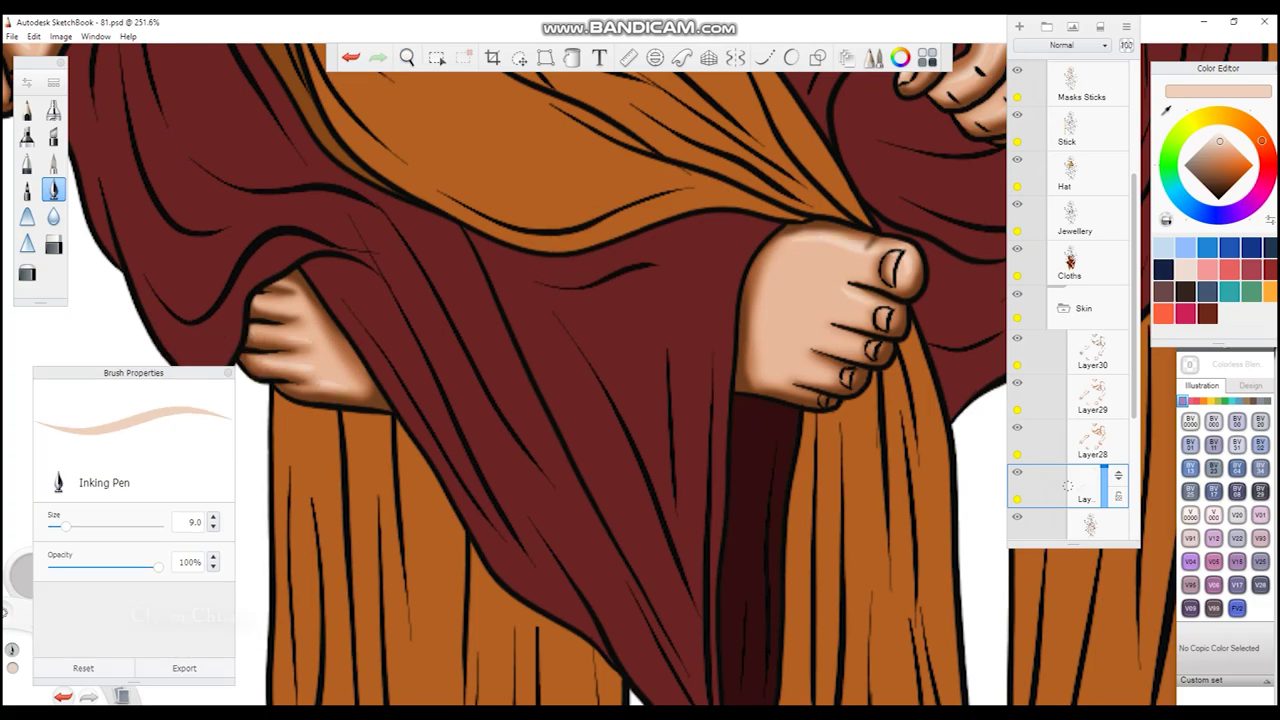
drag(637, 236, 606, 514)
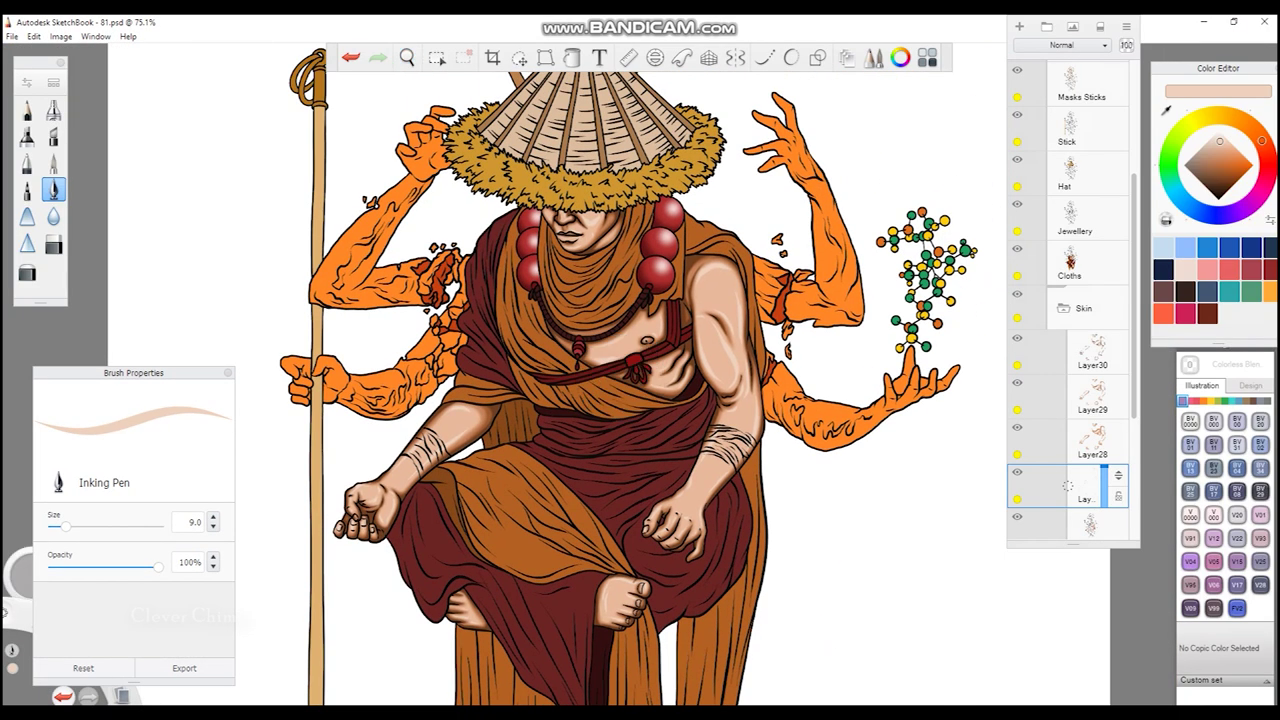
- Blur the pale highlights on the face, chest and upper arm at strength 5.0 with a size 15.7 brush
click(53, 216)
key(space)
drag(526, 255, 600, 255)
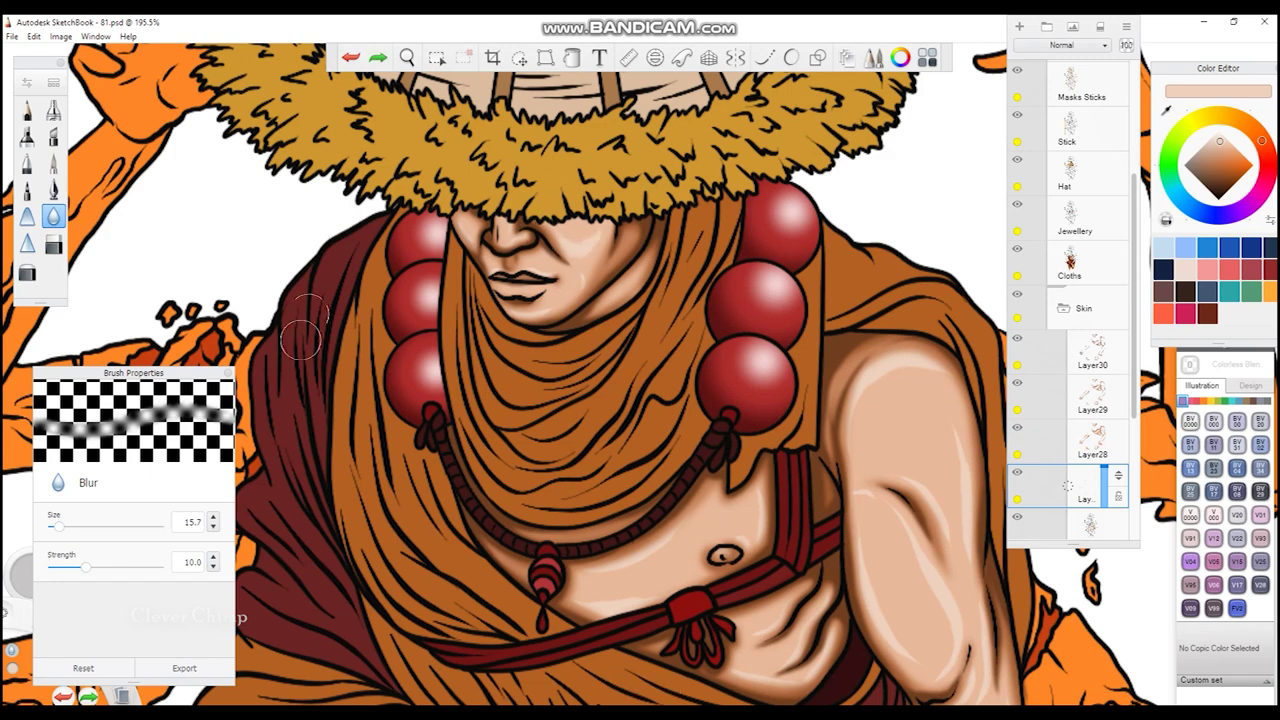
double_click(192, 562)
text(5)
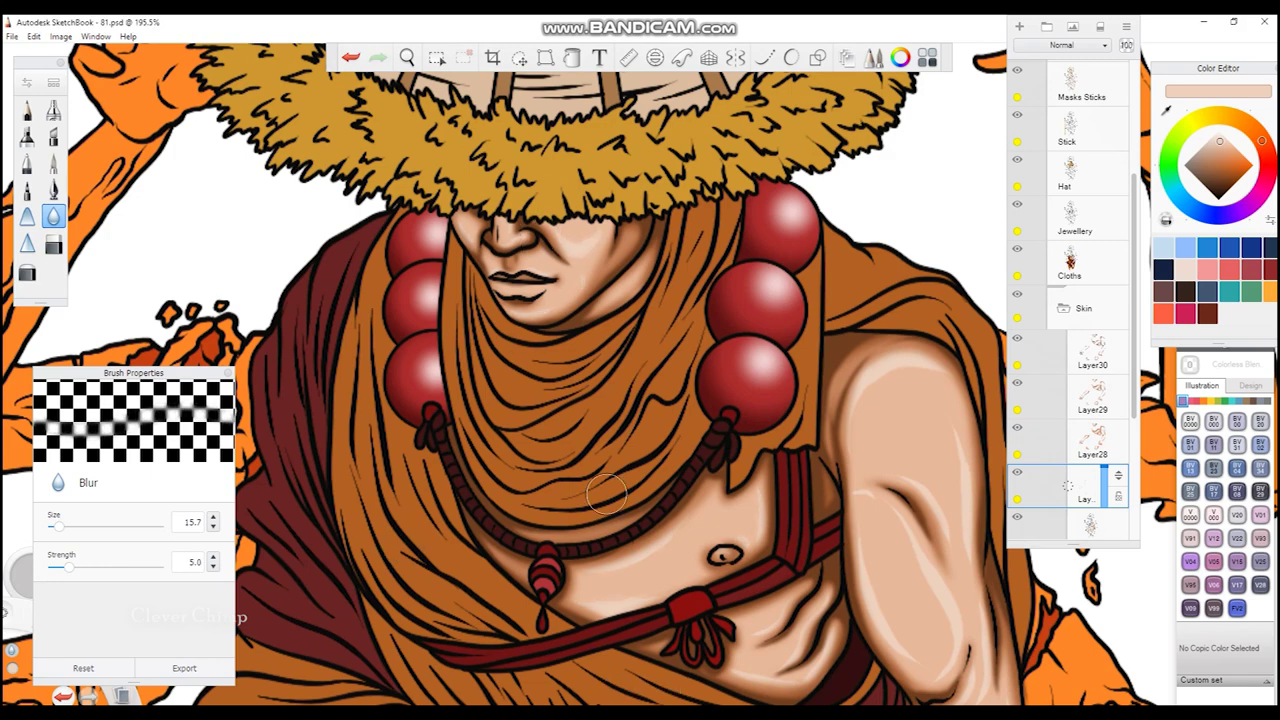
key(space)
drag(586, 357, 552, 373)
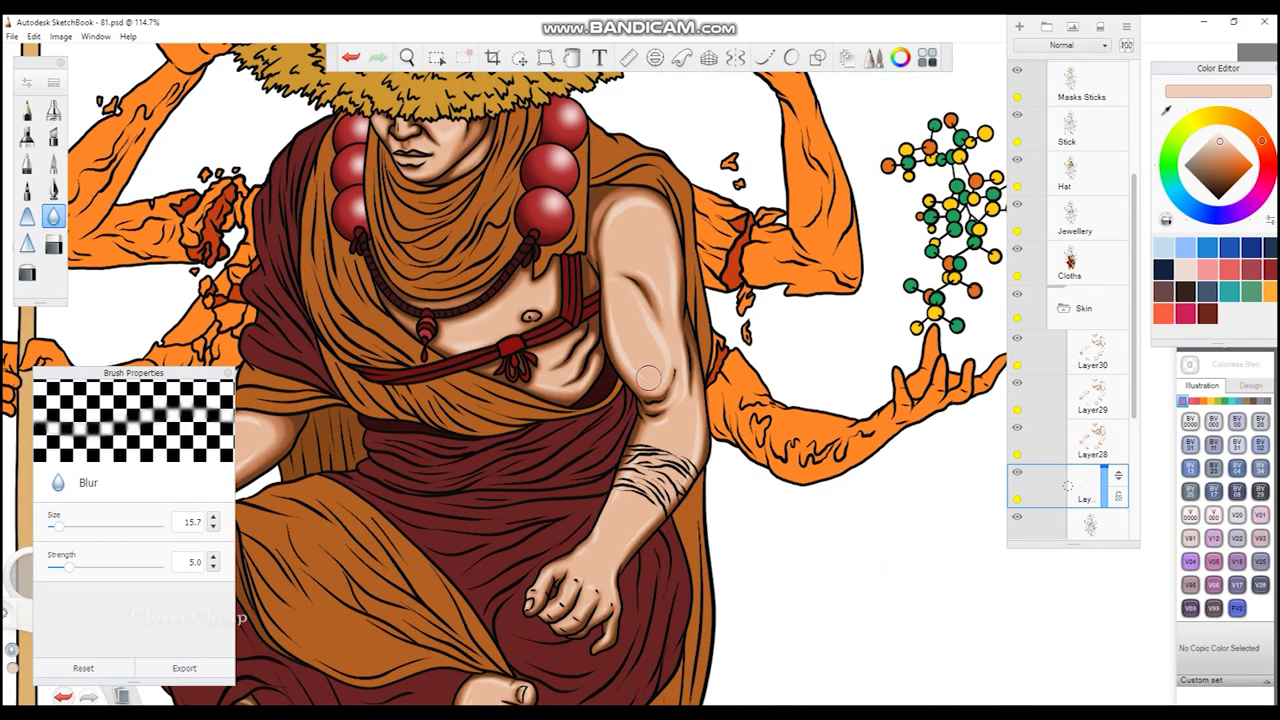
- Soften the pale highlights on the forearms, hands and feet with the same blur settings
key(space)
drag(620, 465, 651, 251)
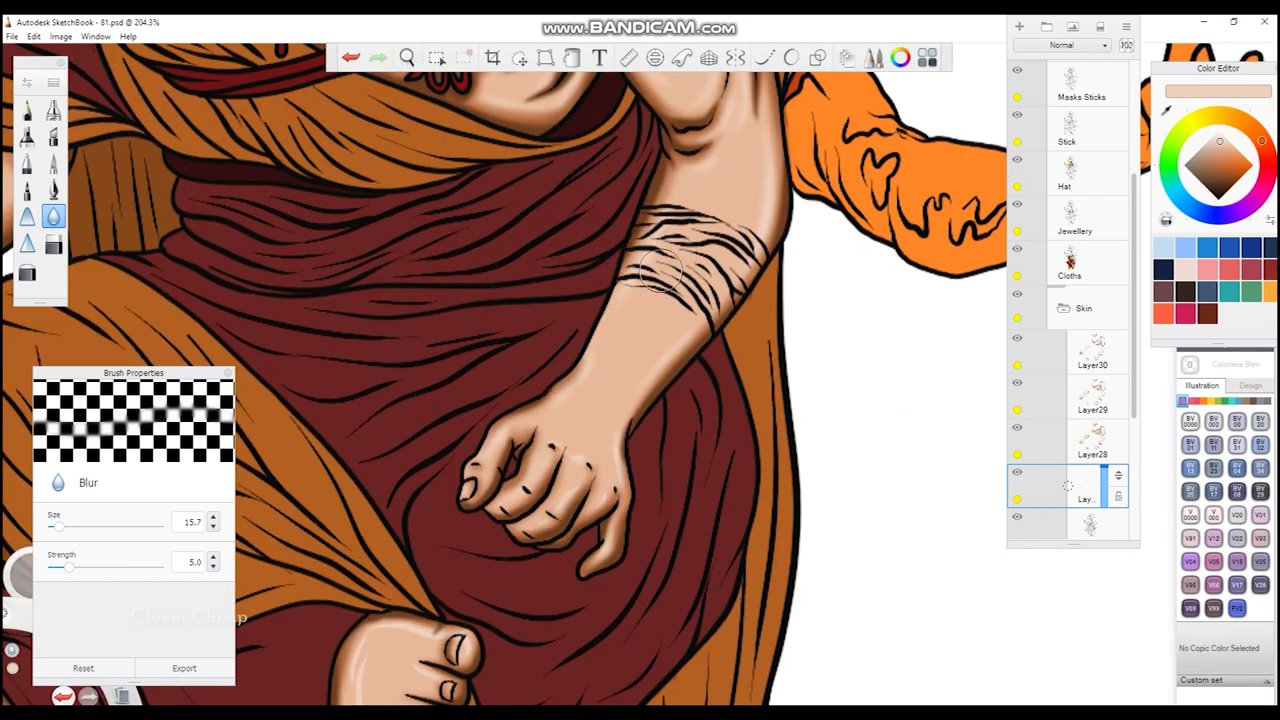
drag(580, 369, 600, 369)
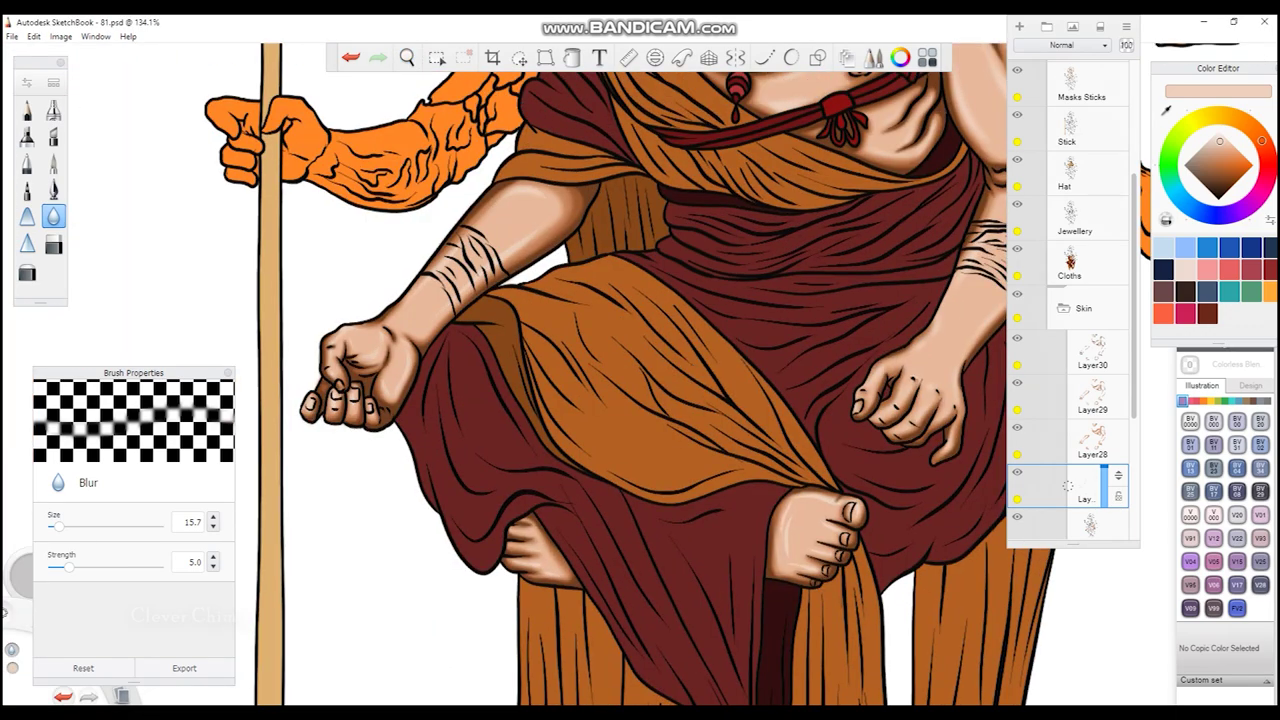
key(space)
drag(575, 463, 540, 463)
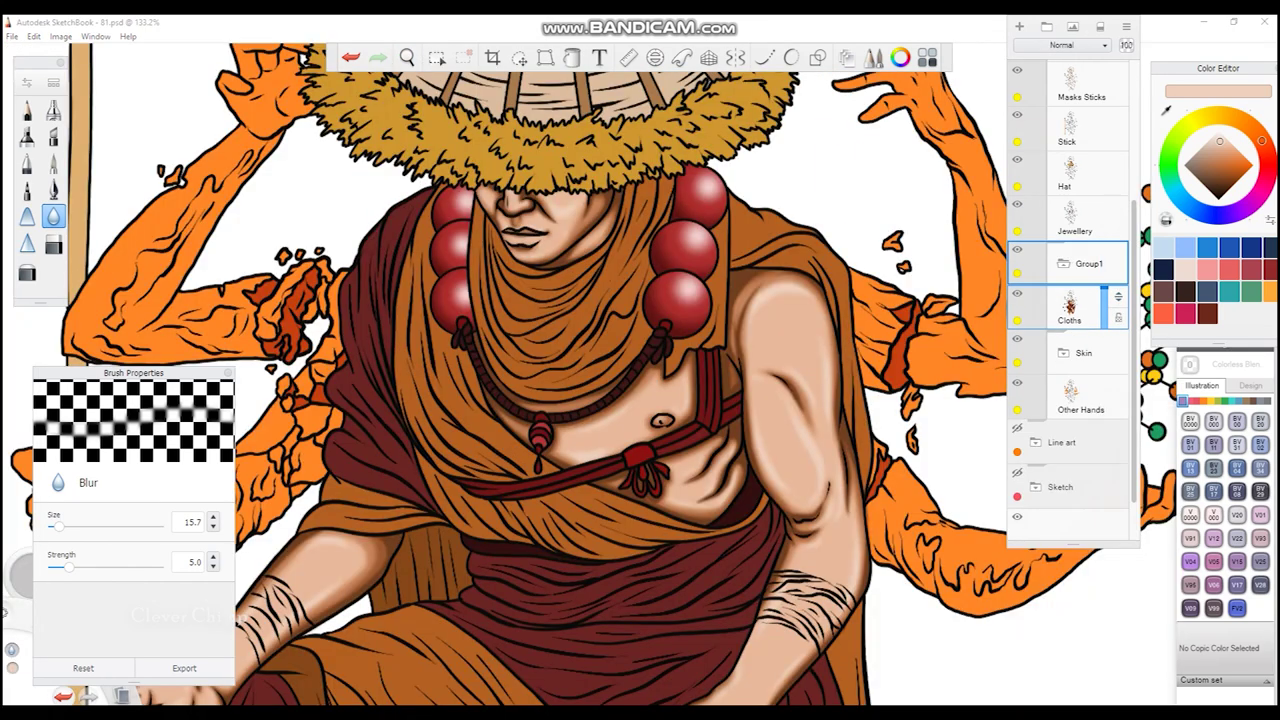
- Put the Cloths layer in a new layer group named Clothes
key(ctrl+g)
text(Clothes)
key(Return)
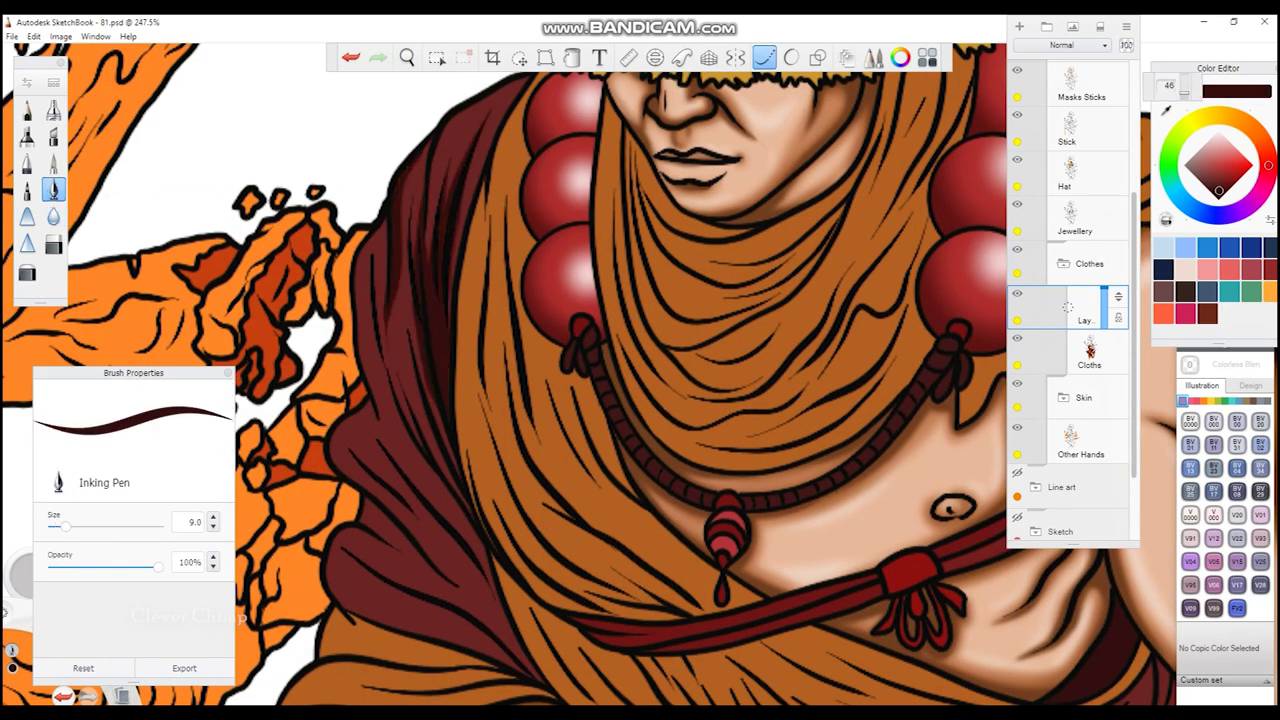
- Paint very dark maroon shadows along the folds of the shoulder drape on a new layer, using a size 9.0 Inking Pen
drag(457, 386, 464, 201)
drag(388, 432, 461, 434)
drag(452, 370, 378, 318)
drag(455, 392, 370, 325)
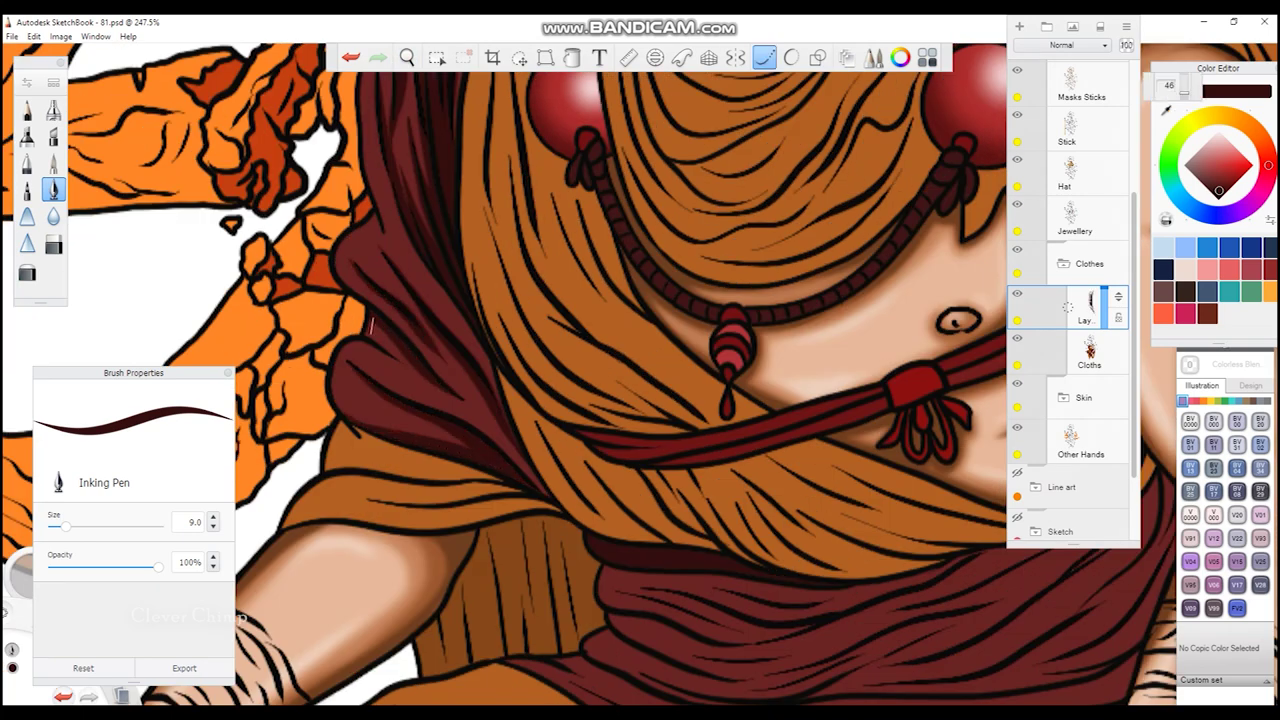
drag(420, 386, 336, 338)
mouse_move(550, 492)
mouse_down()
mouse_move(494, 418)
mouse_move(474, 334)
mouse_up()
drag(498, 398, 460, 312)
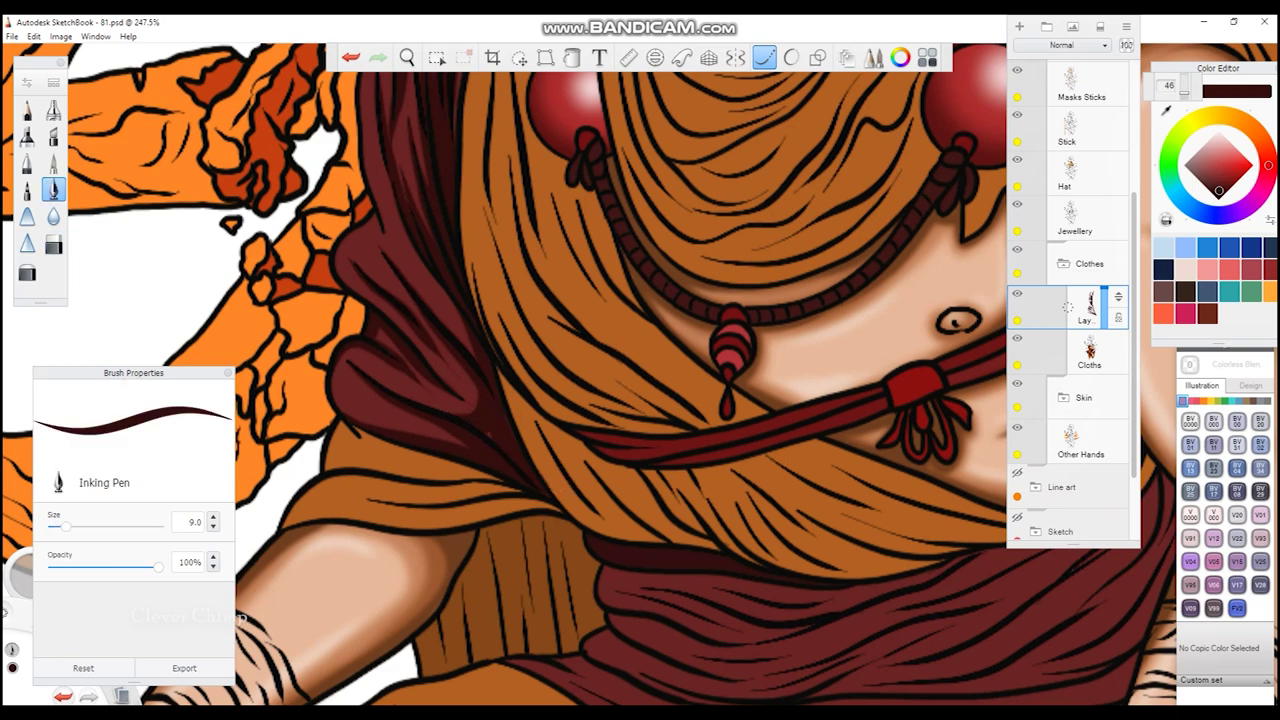
drag(600, 300, 605, 540)
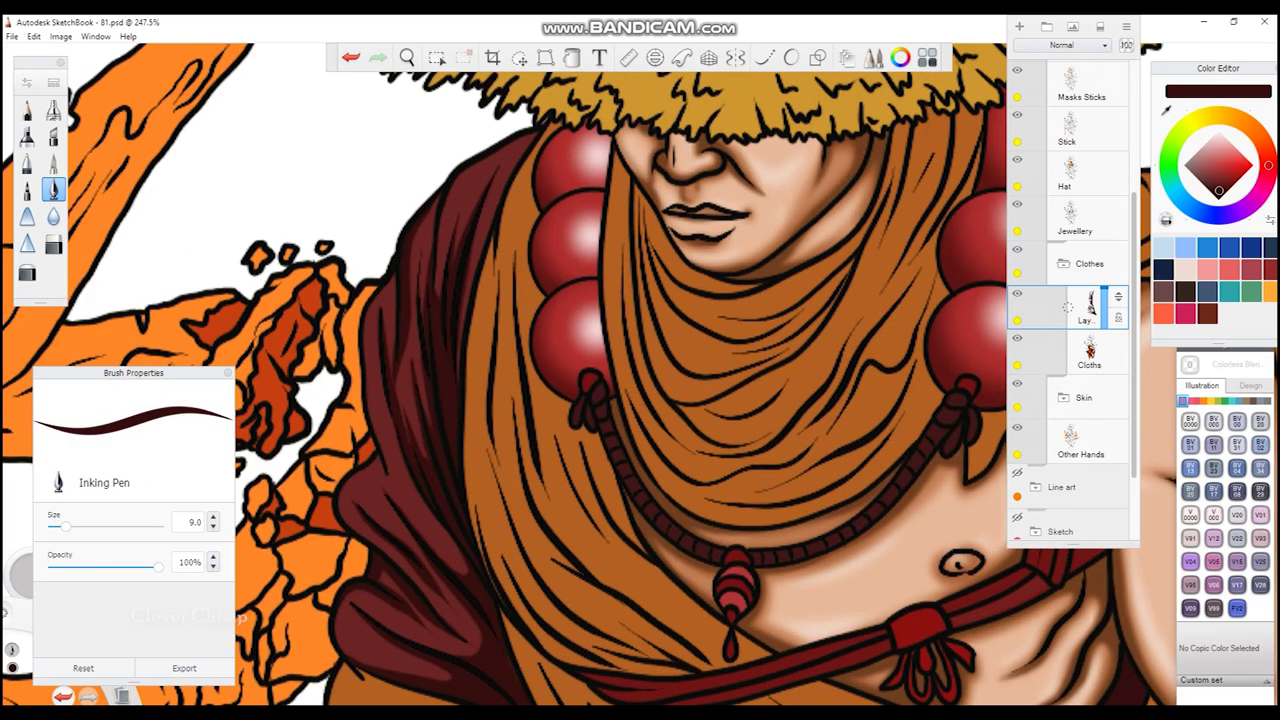
drag(420, 525, 420, 405)
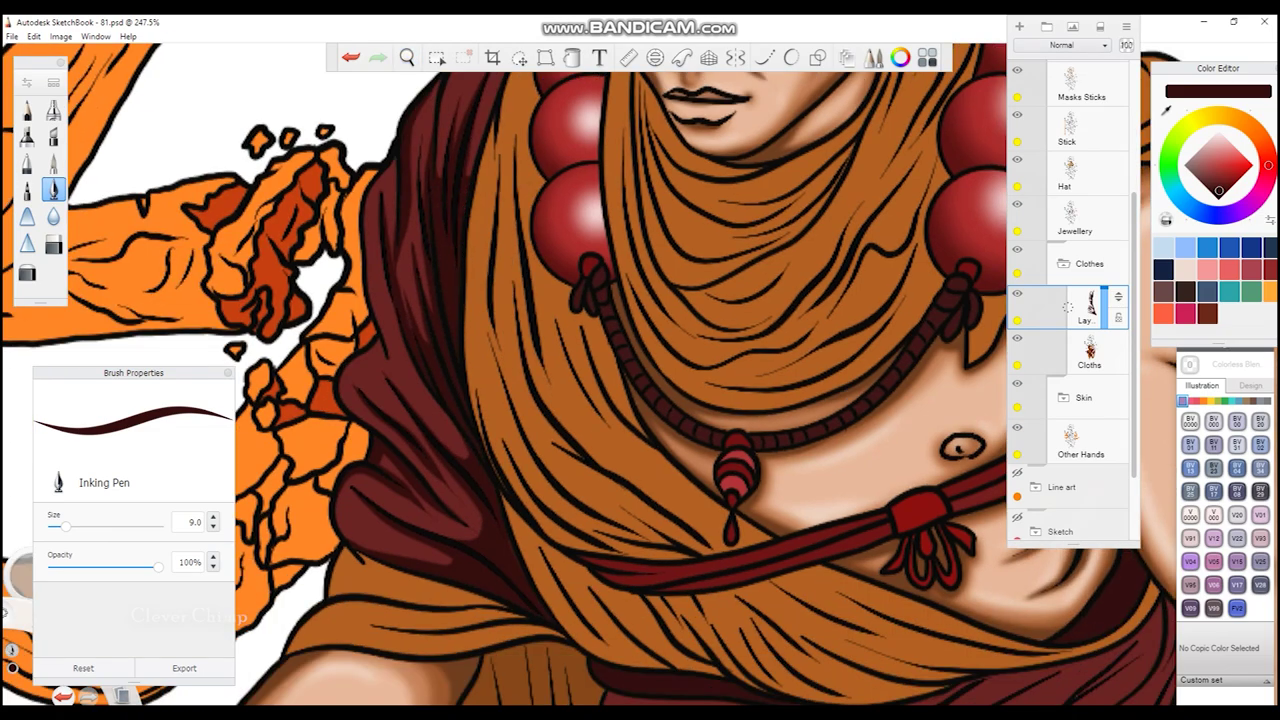
- Paint dark maroon shadows along the waist wrap's folds, from its middle toward the bare arm
scroll(428, 408, down, 5)
scroll(505, 394, up, 5)
drag(495, 395, 660, 322)
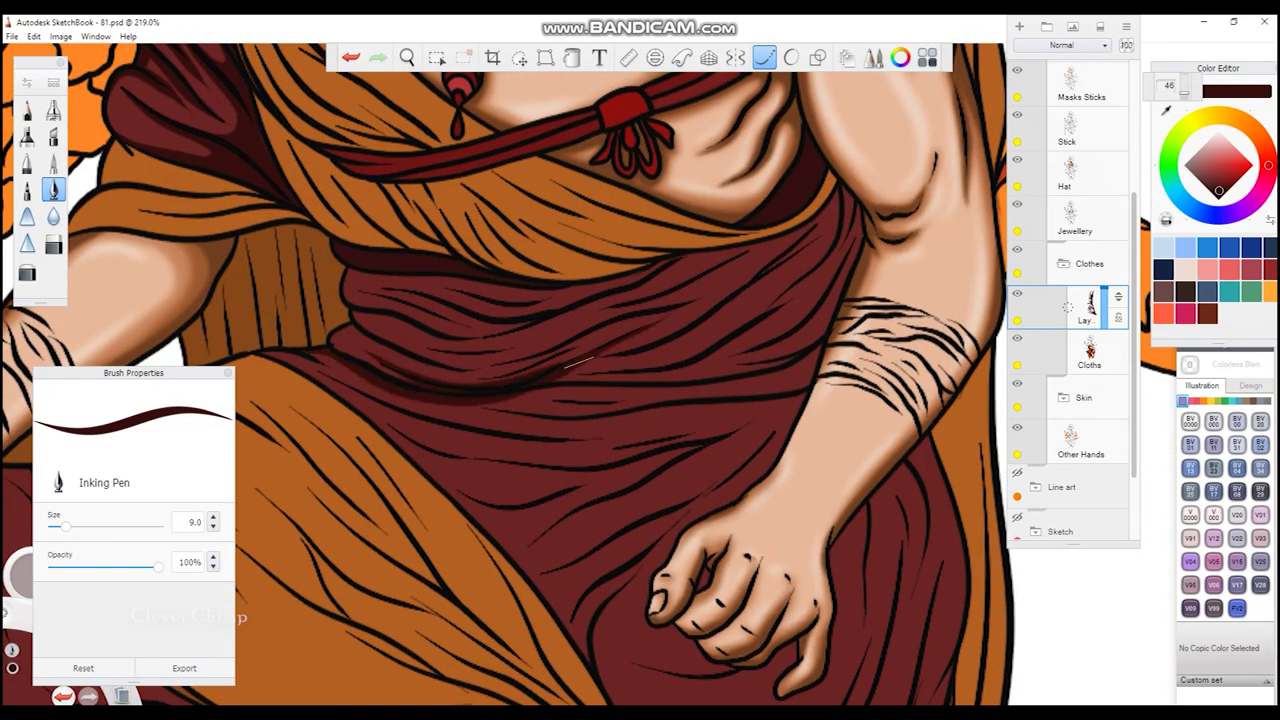
drag(570, 375, 800, 248)
drag(752, 316, 834, 205)
drag(786, 310, 856, 222)
mouse_move(744, 358)
mouse_down()
mouse_move(862, 204)
mouse_move(844, 284)
mouse_up()
drag(630, 382, 808, 284)
drag(560, 381, 788, 357)
drag(762, 367, 830, 318)
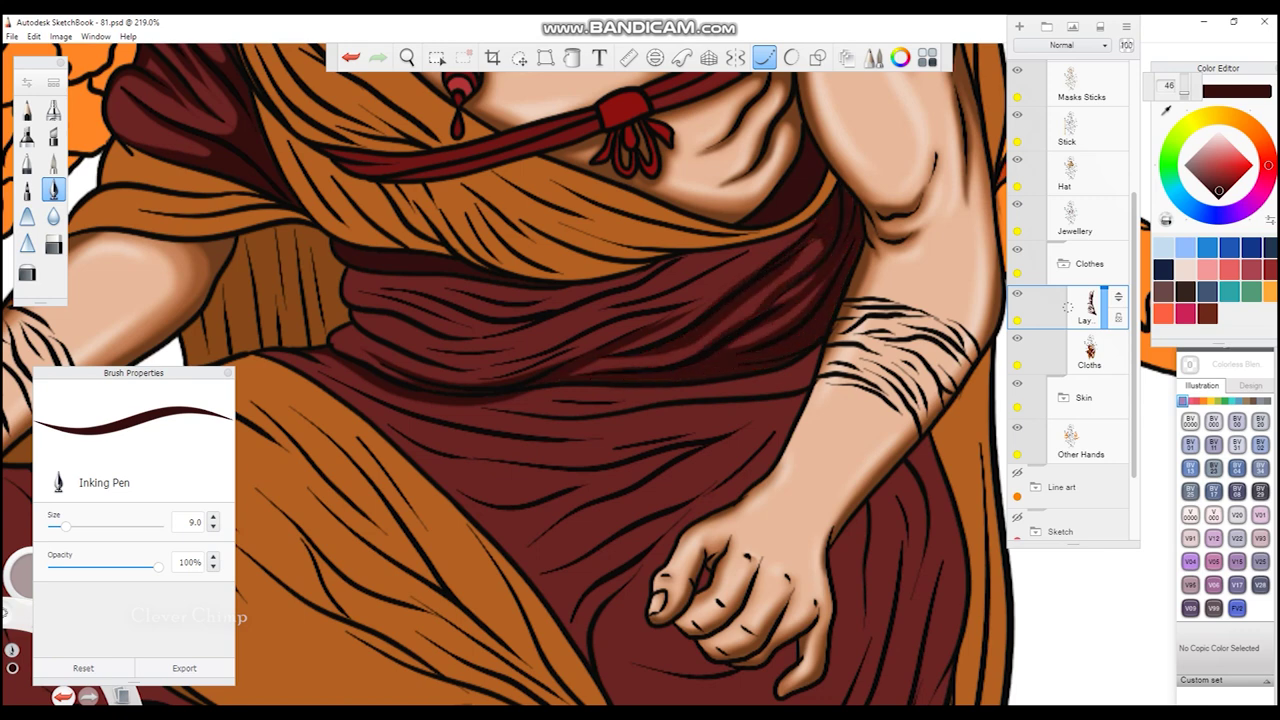
- Darken the upper waist folds just below the orange sash, undoing the stray strokes
drag(510, 364, 742, 278)
drag(372, 378, 704, 248)
drag(620, 308, 770, 244)
key(ctrl+z)
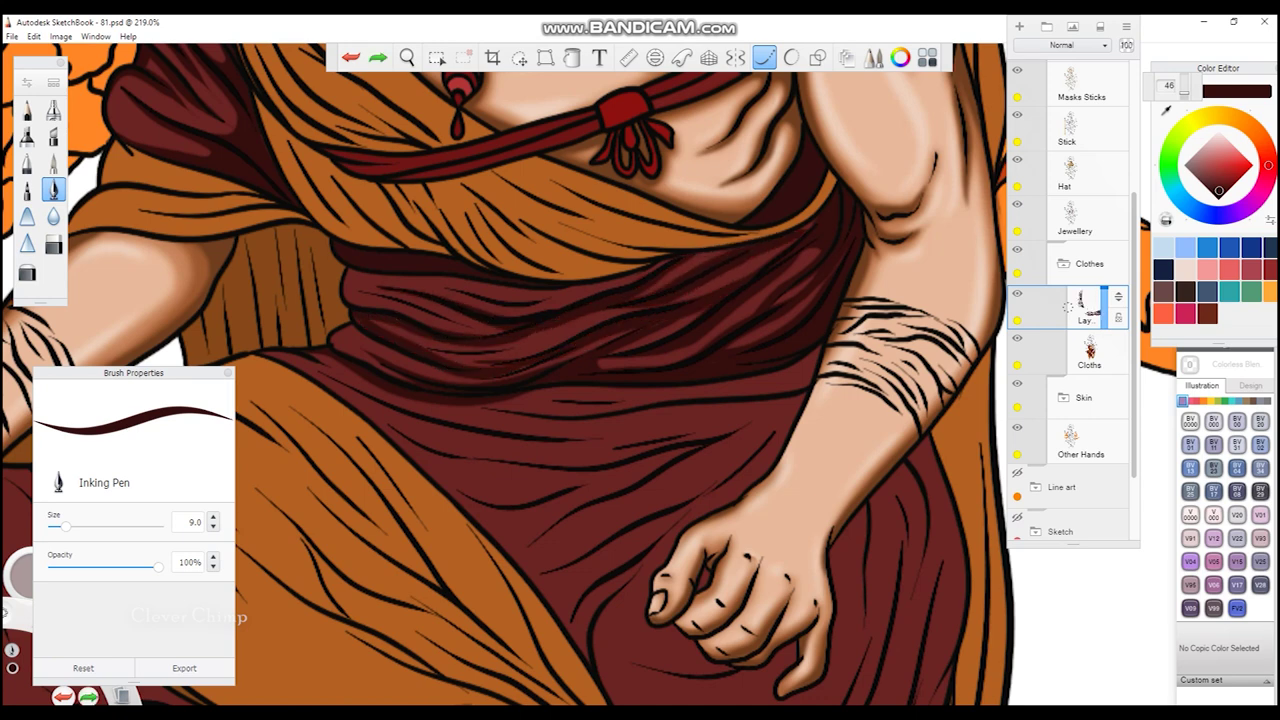
drag(356, 330, 484, 292)
drag(432, 311, 670, 260)
key(ctrl+z)
drag(566, 293, 668, 262)
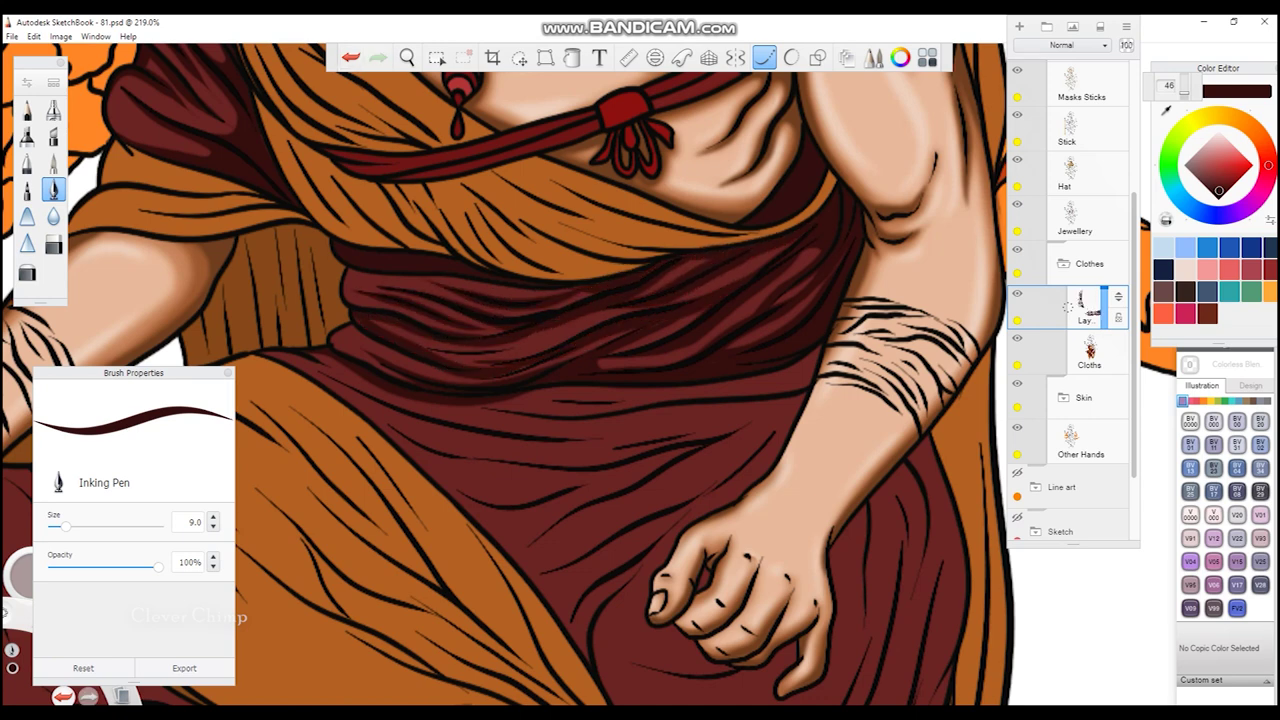
- Shade the maroon folds below the waist, between the orange lap cloth and the resting hand
scroll(500, 380, down, 3)
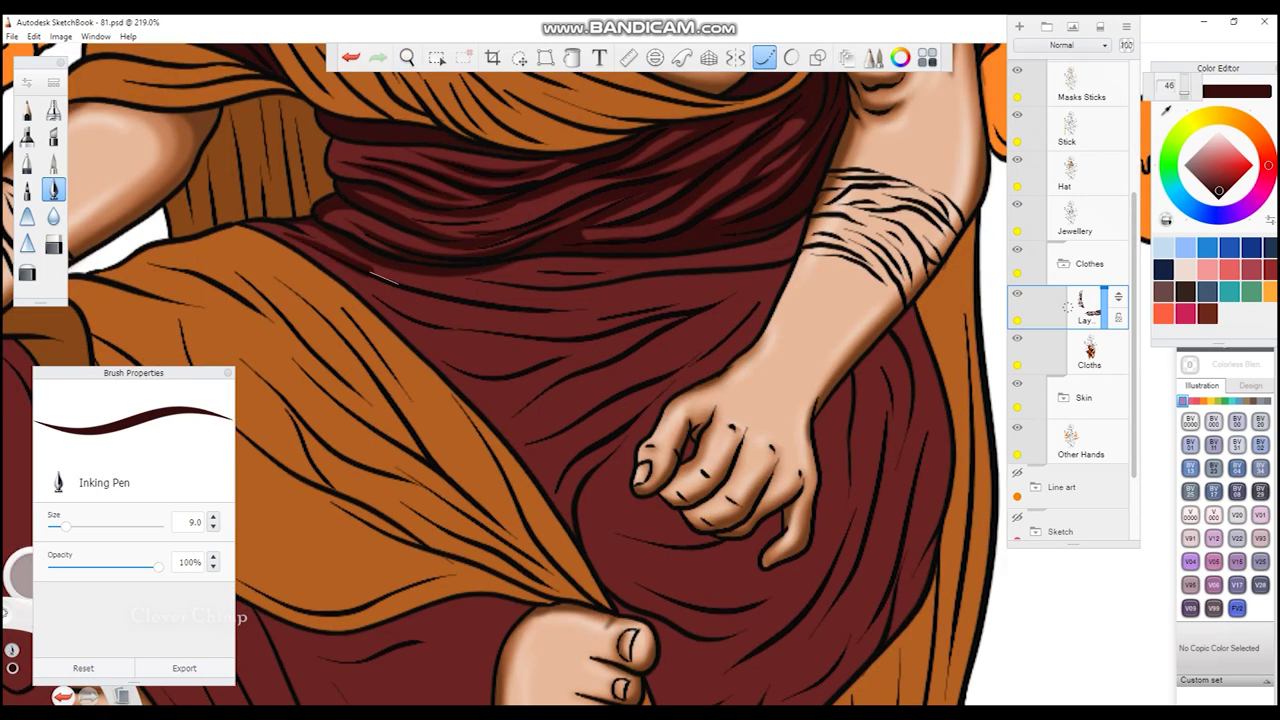
drag(370, 316, 654, 268)
drag(558, 286, 804, 238)
drag(504, 278, 662, 260)
mouse_move(300, 250)
mouse_down()
mouse_move(530, 455)
mouse_move(580, 540)
mouse_up()
drag(456, 390, 604, 348)
mouse_move(448, 354)
mouse_down()
mouse_move(648, 326)
mouse_move(754, 288)
mouse_up()
drag(560, 326, 768, 270)
drag(362, 286, 514, 348)
drag(612, 402, 726, 322)
mouse_move(508, 420)
mouse_down()
mouse_move(646, 336)
mouse_move(576, 402)
mouse_up()
drag(560, 472, 676, 378)
drag(630, 440, 545, 240)
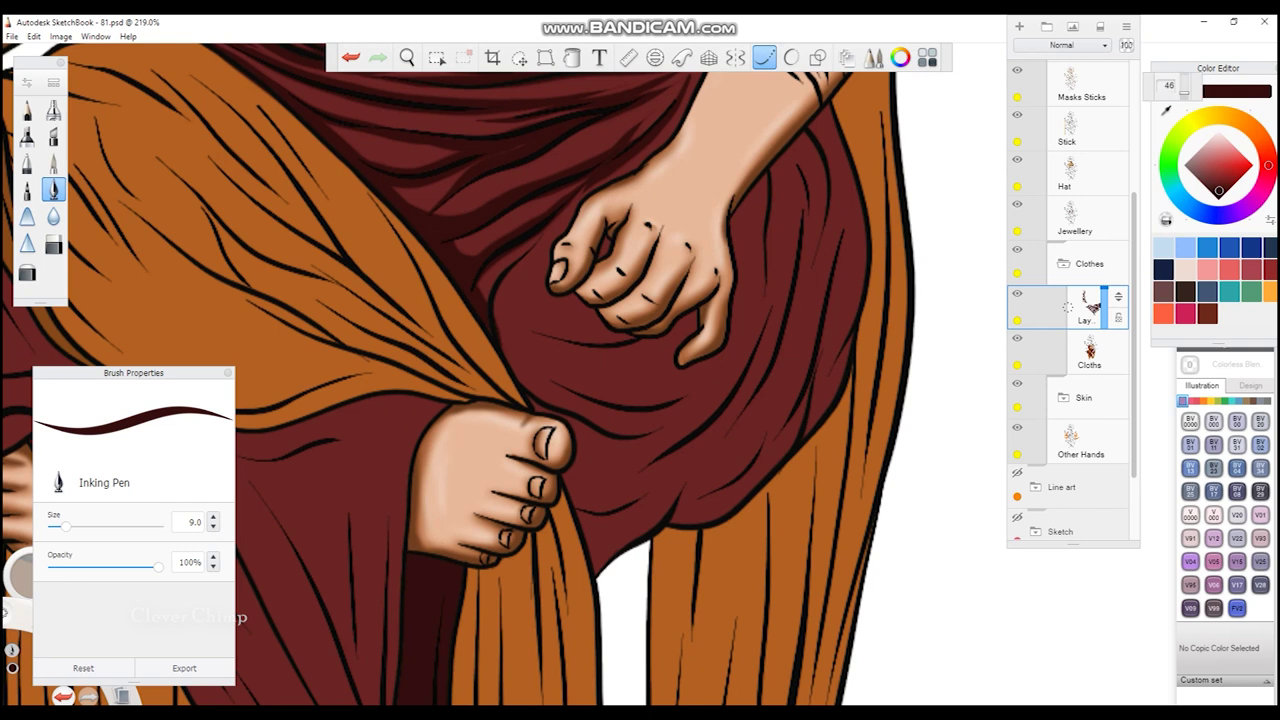
- Paint dark maroon shadows on the knee cloth beneath the resting hand and along its lower edge
drag(516, 350, 660, 326)
drag(558, 334, 614, 294)
key(ctrl+z)
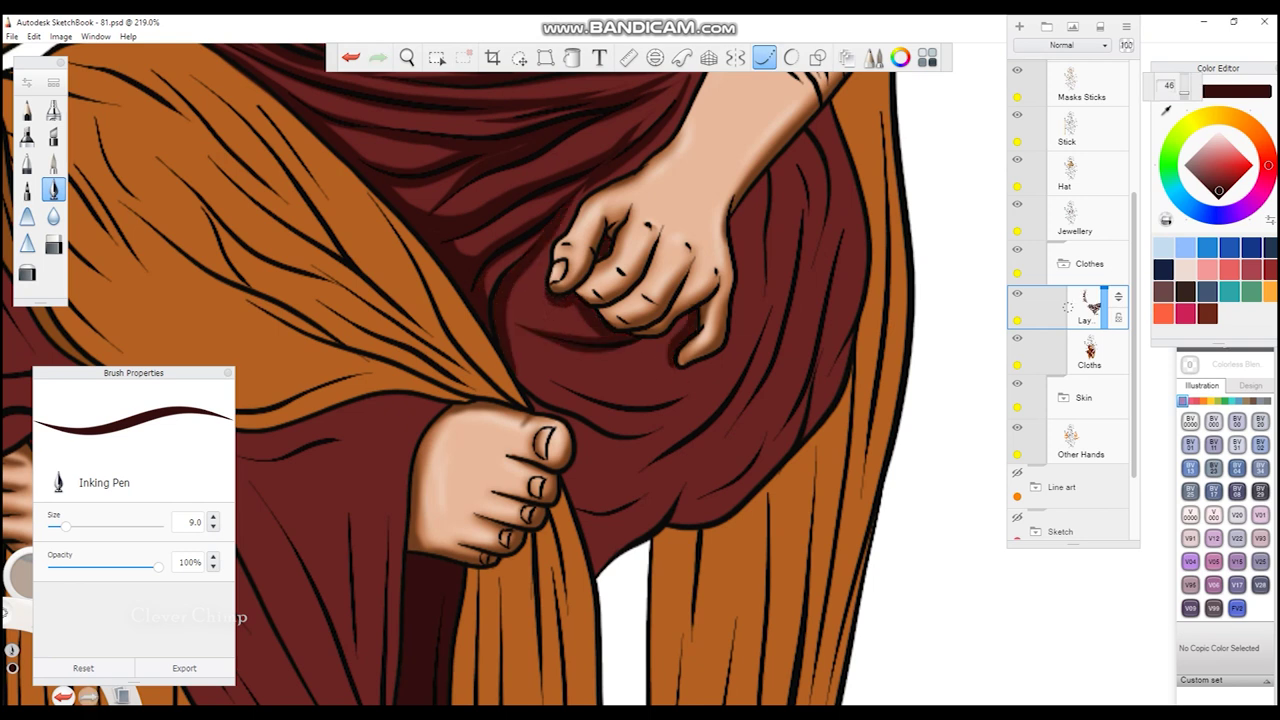
mouse_move(552, 416)
mouse_down()
mouse_move(730, 366)
mouse_move(596, 585)
mouse_move(695, 460)
mouse_up()
mouse_move(595, 545)
mouse_down()
mouse_move(720, 440)
mouse_move(775, 175)
mouse_up()
drag(745, 350, 805, 180)
drag(775, 440, 840, 215)
drag(680, 518, 790, 435)
- Shade the vertical folds on the outer side of the knee below the resting forearm, undoing unwanted strokes
mouse_move(865, 228)
mouse_down()
mouse_move(845, 340)
mouse_move(815, 405)
mouse_up()
key(ctrl+z)
drag(862, 190, 830, 370)
key(ctrl+z)
drag(862, 155, 825, 395)
drag(840, 120, 810, 290)
key(ctrl+z)
key(ctrl+z)
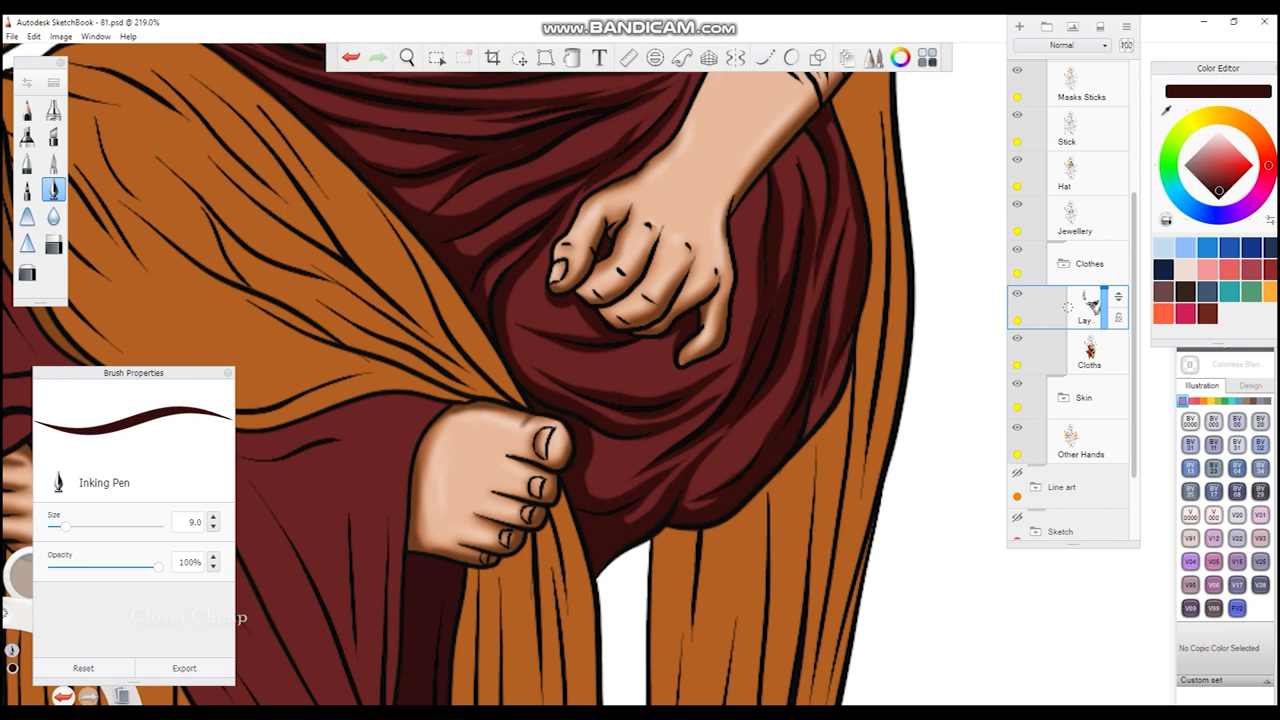
mouse_move(808, 134)
mouse_down()
mouse_move(776, 172)
mouse_move(806, 186)
mouse_up()
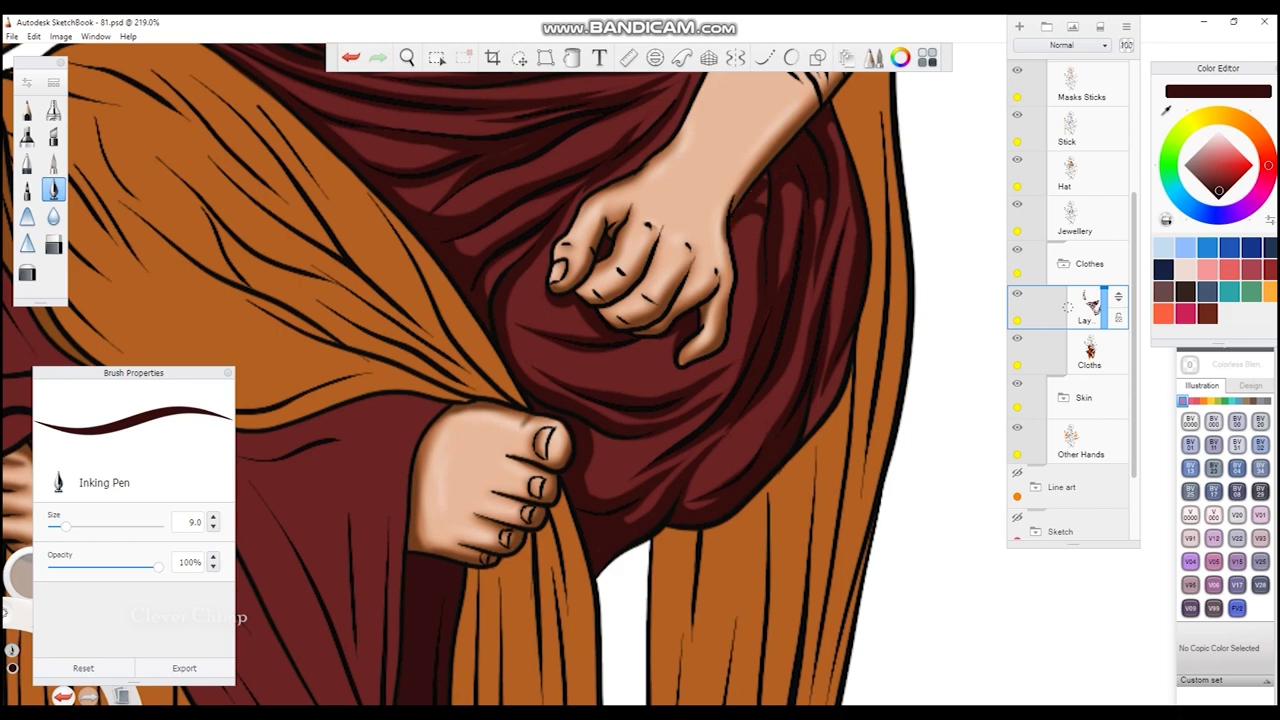
- Paint dark maroon shadows on the other knee's drape, beside the palm-up hand and along the orange cloth
mouse_move(820, 405)
mouse_down()
mouse_move(478, 262)
mouse_move(430, 400)
mouse_up()
drag(380, 215, 500, 420)
drag(380, 340, 590, 470)
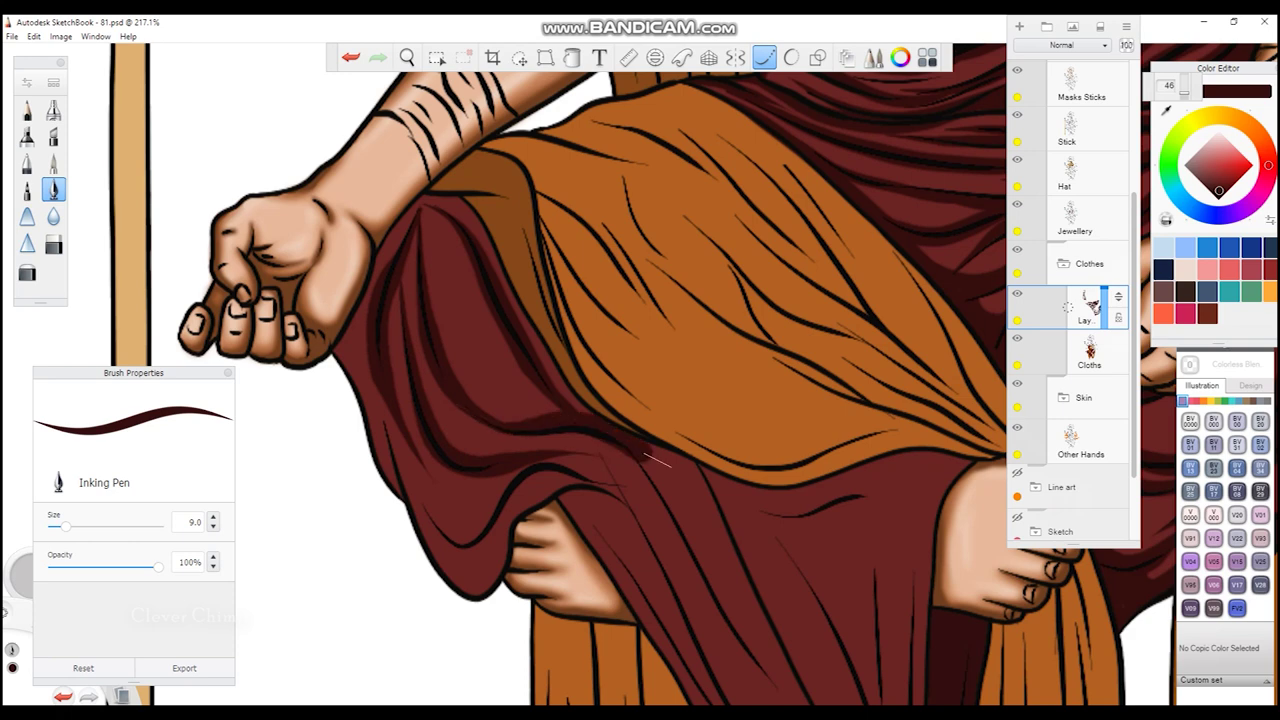
drag(460, 410, 590, 423)
drag(470, 198, 378, 264)
drag(512, 200, 452, 308)
mouse_move(404, 226)
mouse_down()
mouse_move(346, 428)
mouse_move(370, 498)
mouse_up()
drag(344, 344, 338, 364)
- Shade the maroon hem folds just above and beside the rear foot
mouse_move(390, 425)
mouse_down()
mouse_move(480, 585)
mouse_move(548, 495)
mouse_up()
key(ctrl+z)
drag(525, 548, 650, 480)
mouse_move(420, 500)
mouse_down()
mouse_move(476, 545)
mouse_move(590, 480)
mouse_up()
drag(390, 432, 386, 458)
- Paint dark maroon shadows along the long diagonal folds running down from the knee drape past the rear foot
drag(700, 500, 450, 265)
mouse_move(445, 218)
mouse_down()
mouse_move(380, 305)
mouse_move(540, 470)
mouse_up()
mouse_move(450, 240)
mouse_down()
mouse_move(645, 620)
mouse_move(610, 555)
mouse_up()
drag(360, 225, 500, 510)
drag(350, 295, 520, 540)
mouse_move(315, 258)
mouse_down()
mouse_move(534, 559)
mouse_move(574, 594)
mouse_up()
mouse_move(324, 256)
mouse_down()
mouse_move(400, 304)
mouse_move(430, 370)
mouse_up()
mouse_move(504, 468)
mouse_down()
mouse_move(658, 676)
mouse_move(728, 700)
mouse_up()
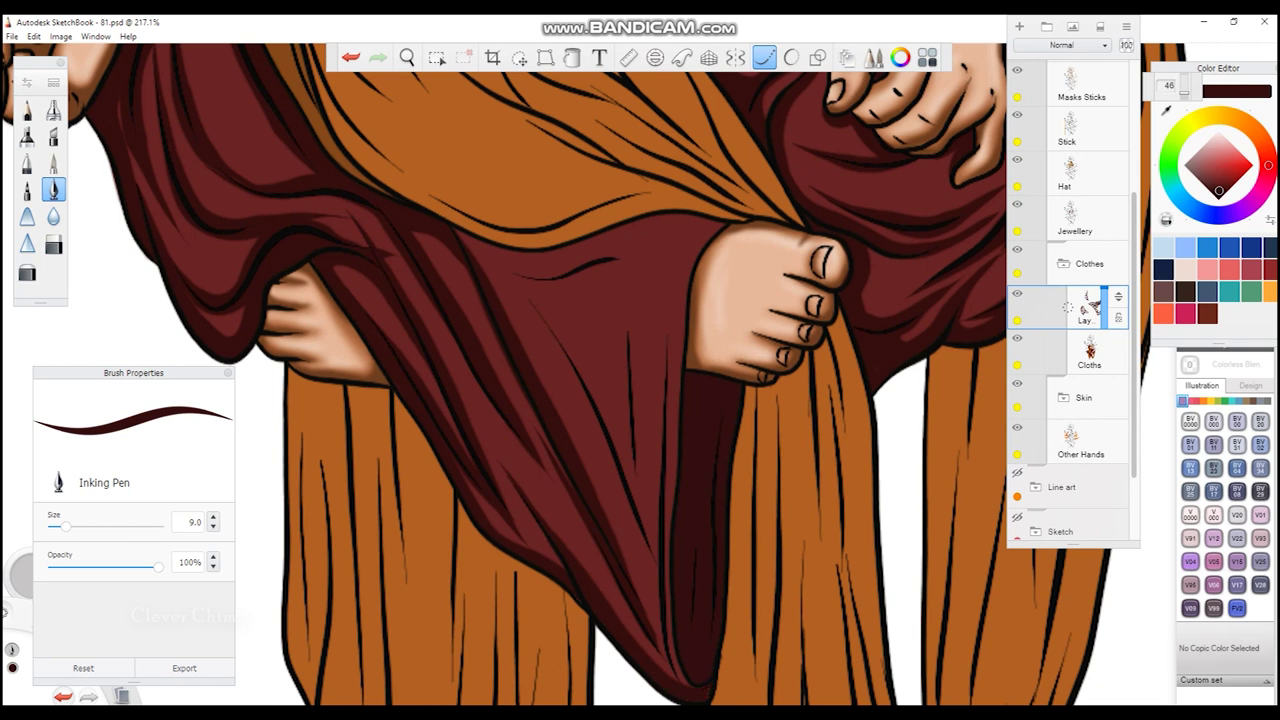
- Shade the hanging maroon panel beside the front foot, along its vertical folds and beneath the orange cloth
drag(666, 328, 650, 592)
drag(646, 564, 686, 684)
mouse_move(524, 292)
mouse_down()
mouse_move(648, 524)
mouse_move(590, 266)
mouse_move(678, 236)
mouse_up()
drag(528, 258, 720, 216)
key(ctrl+z)
drag(545, 265, 720, 218)
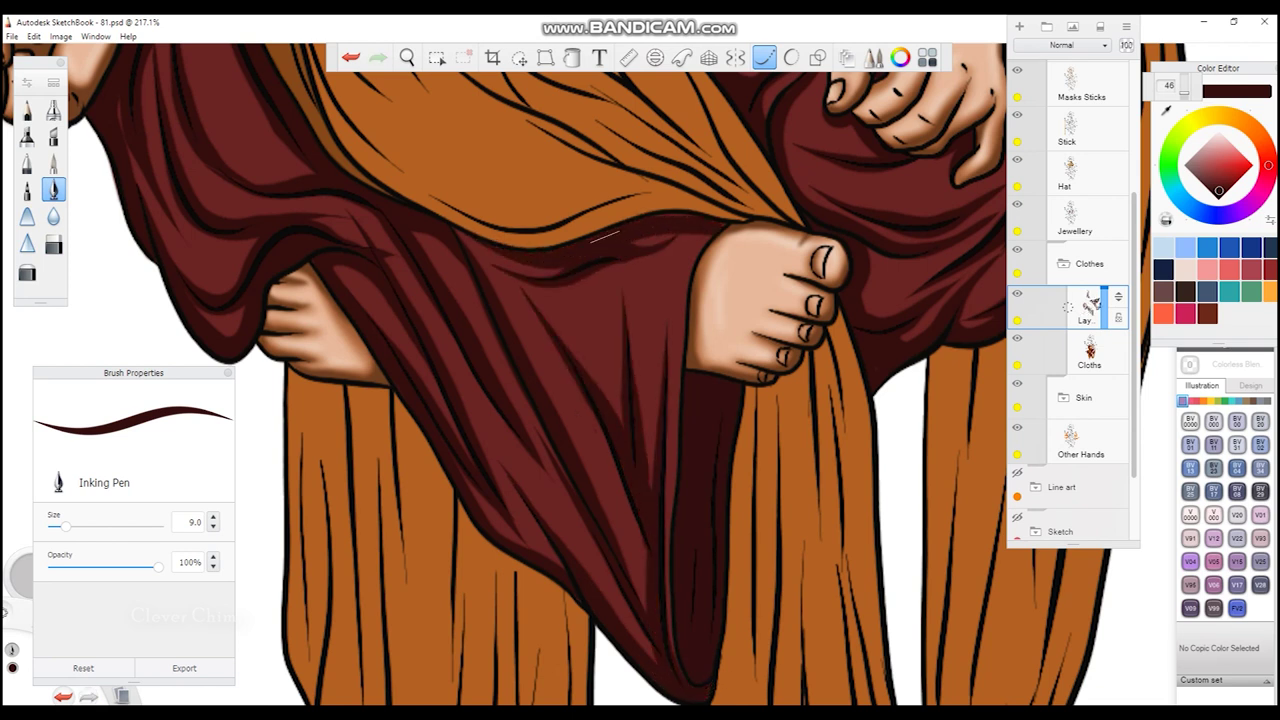
key(ctrl+z)
drag(458, 232, 500, 266)
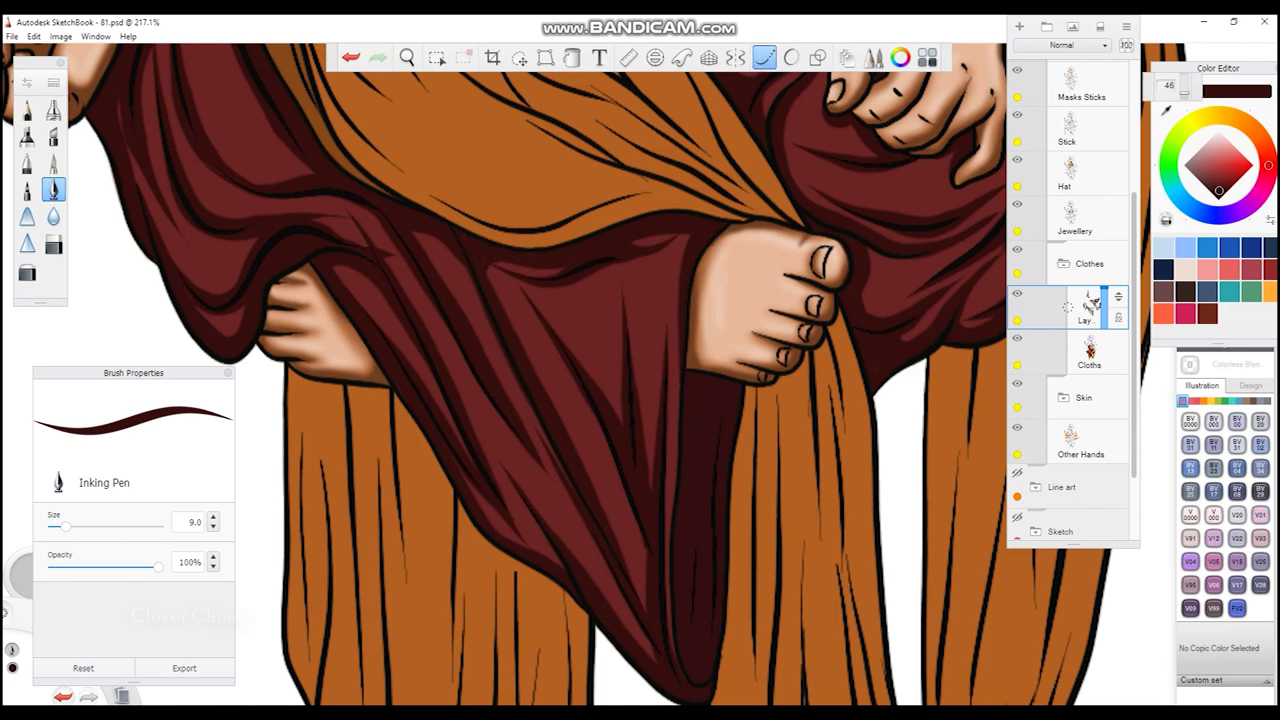
drag(420, 206, 514, 200)
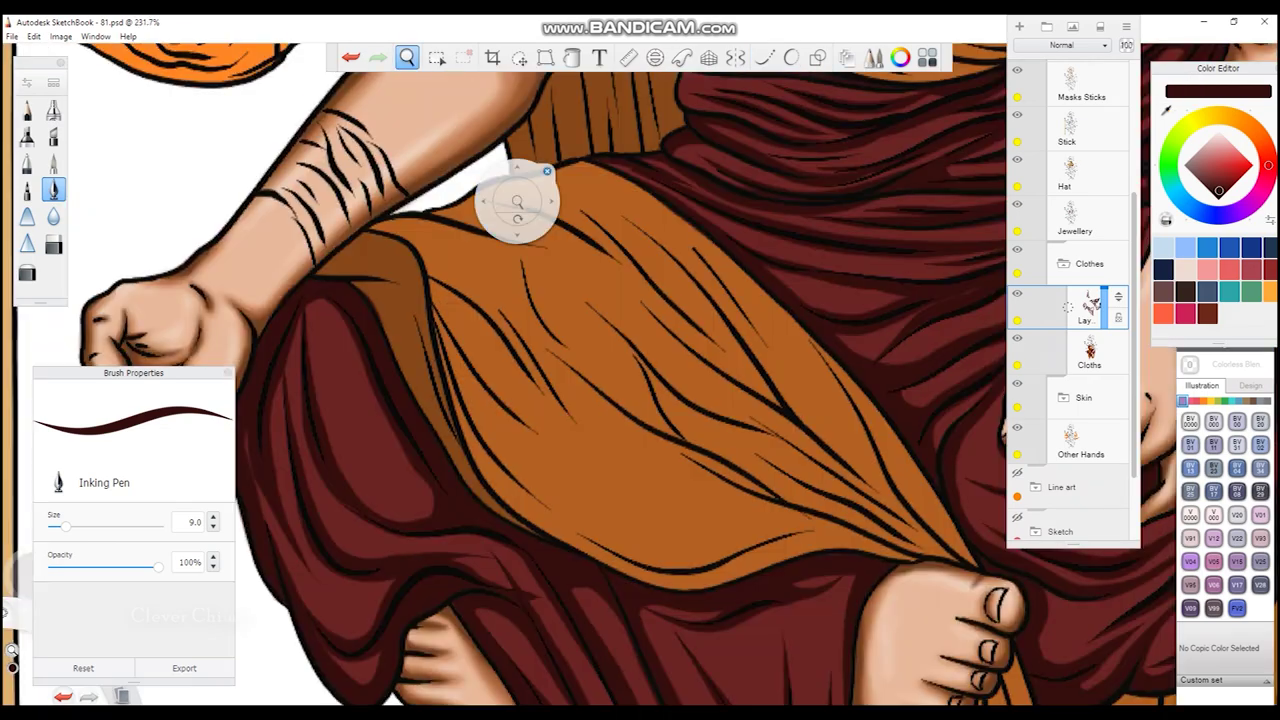
- Set the Blur strength to 3.0 and soften the dark maroon shadows on the shoulder drape, undoing the first, stronger blur
scroll(640, 380, down, 5)
click(53, 216)
scroll(492, 152, up, 4)
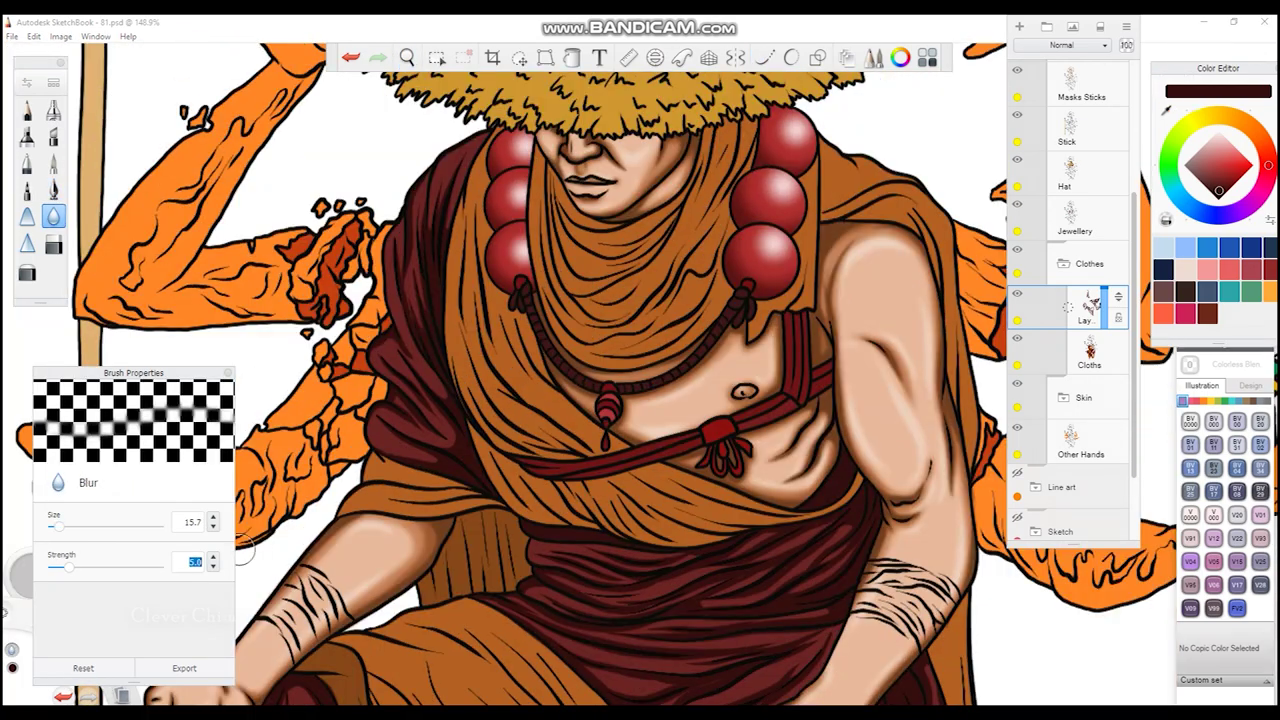
click(466, 162)
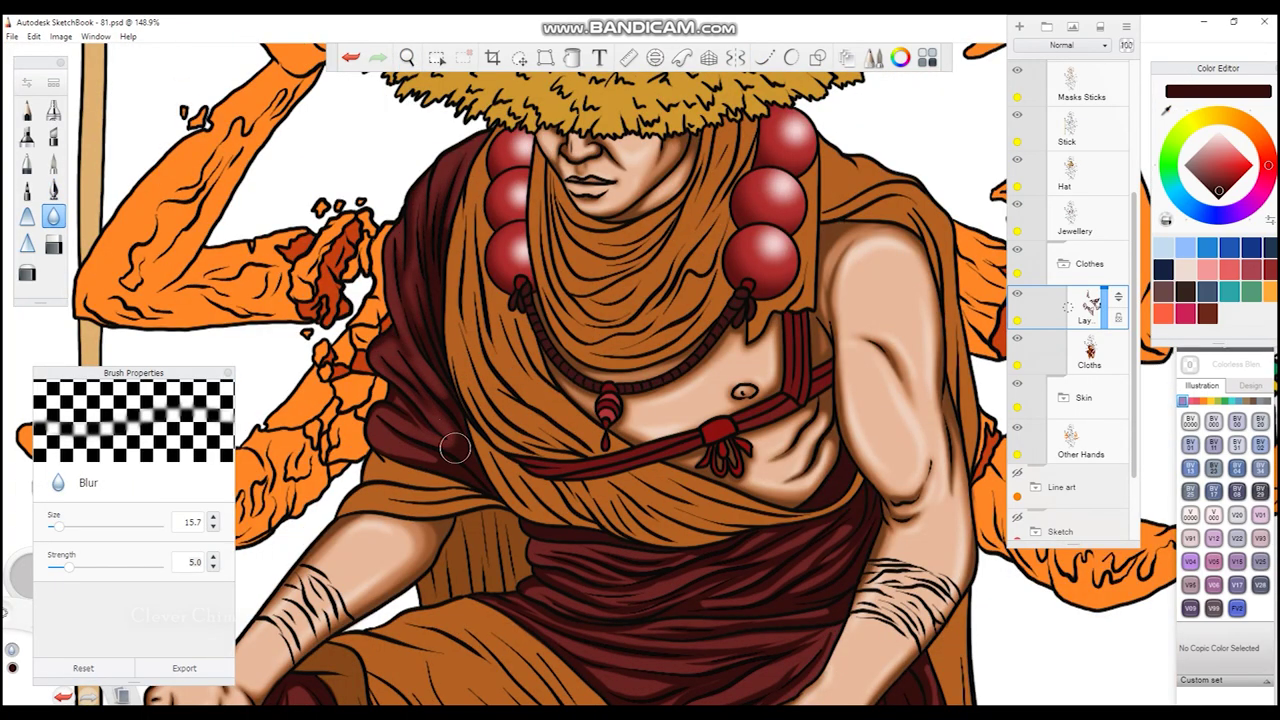
key(ctrl+z)
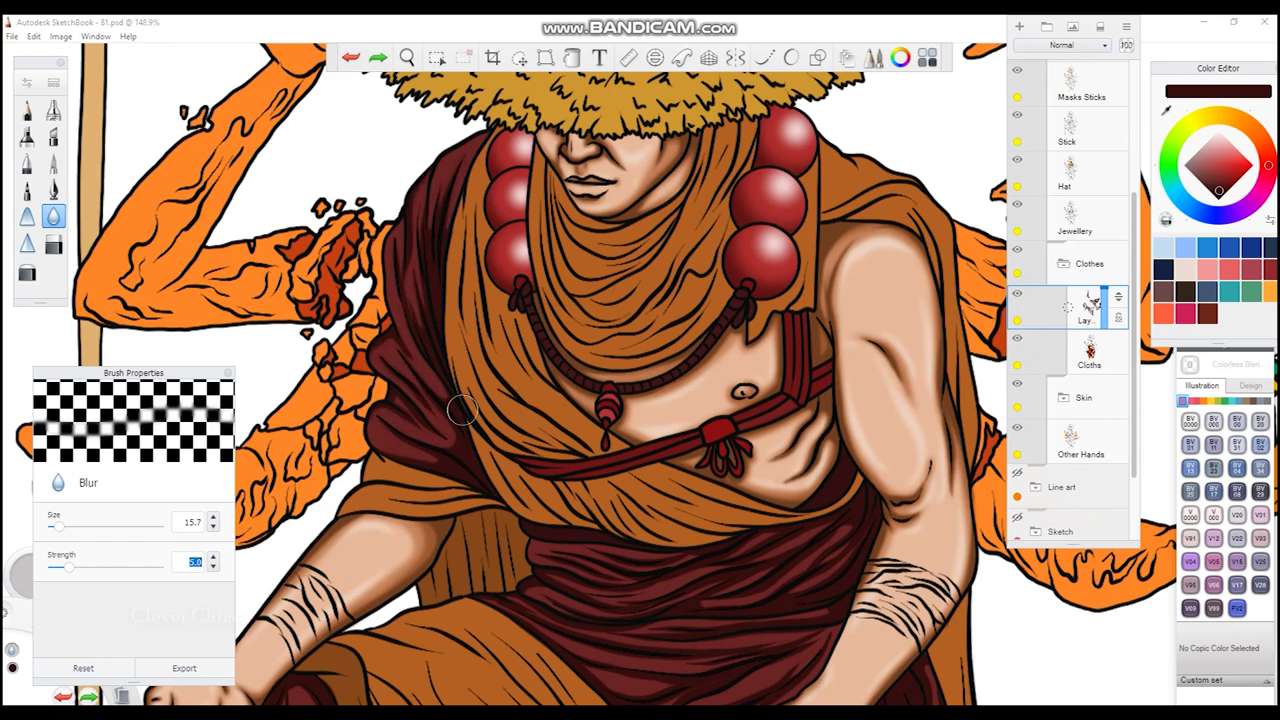
drag(743, 390, 527, 138)
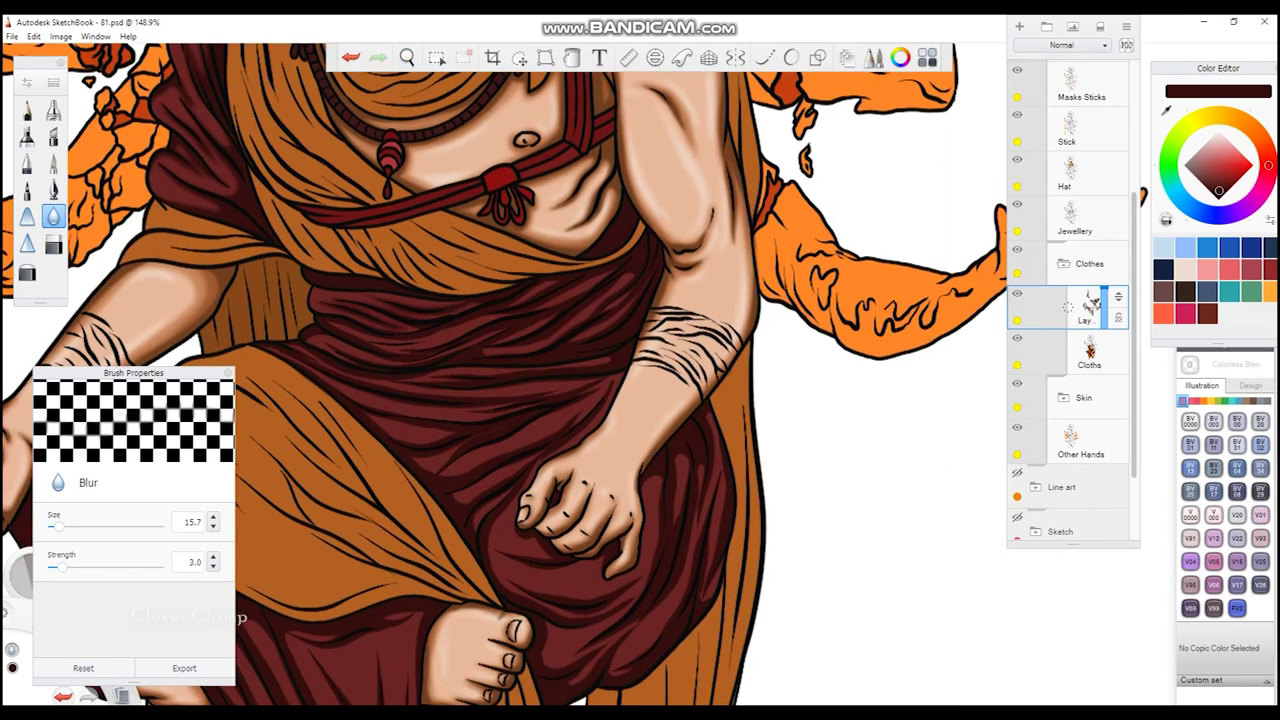
- Enlarge the Blur brush to 25.7 and soften the maroon shadows across the waist folds, both knees and the hanging panel
key(])
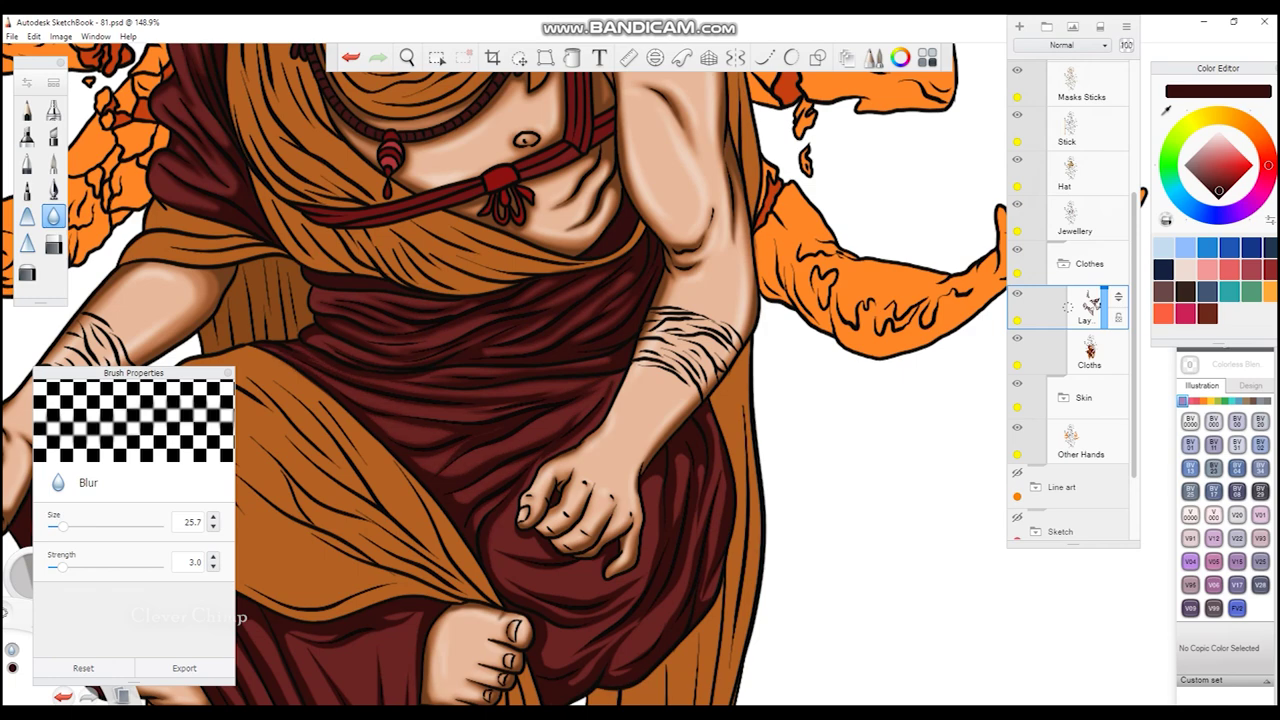
drag(523, 433, 466, 241)
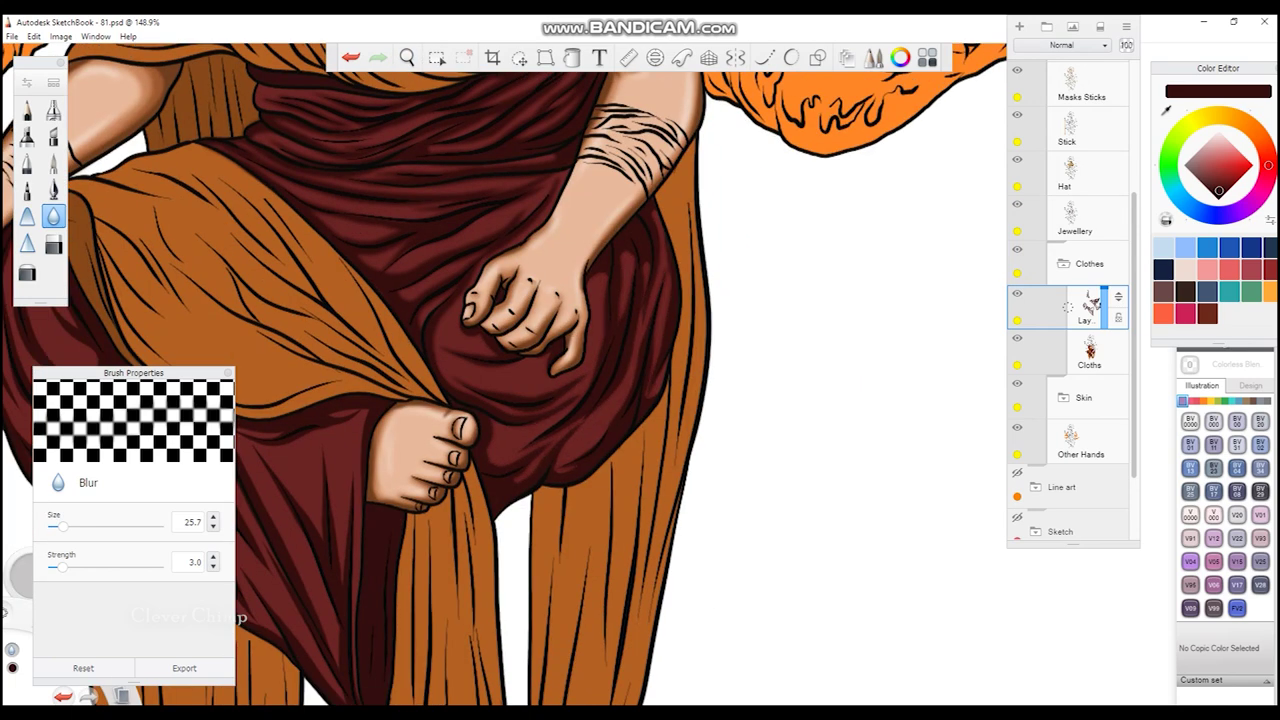
drag(472, 380, 717, 325)
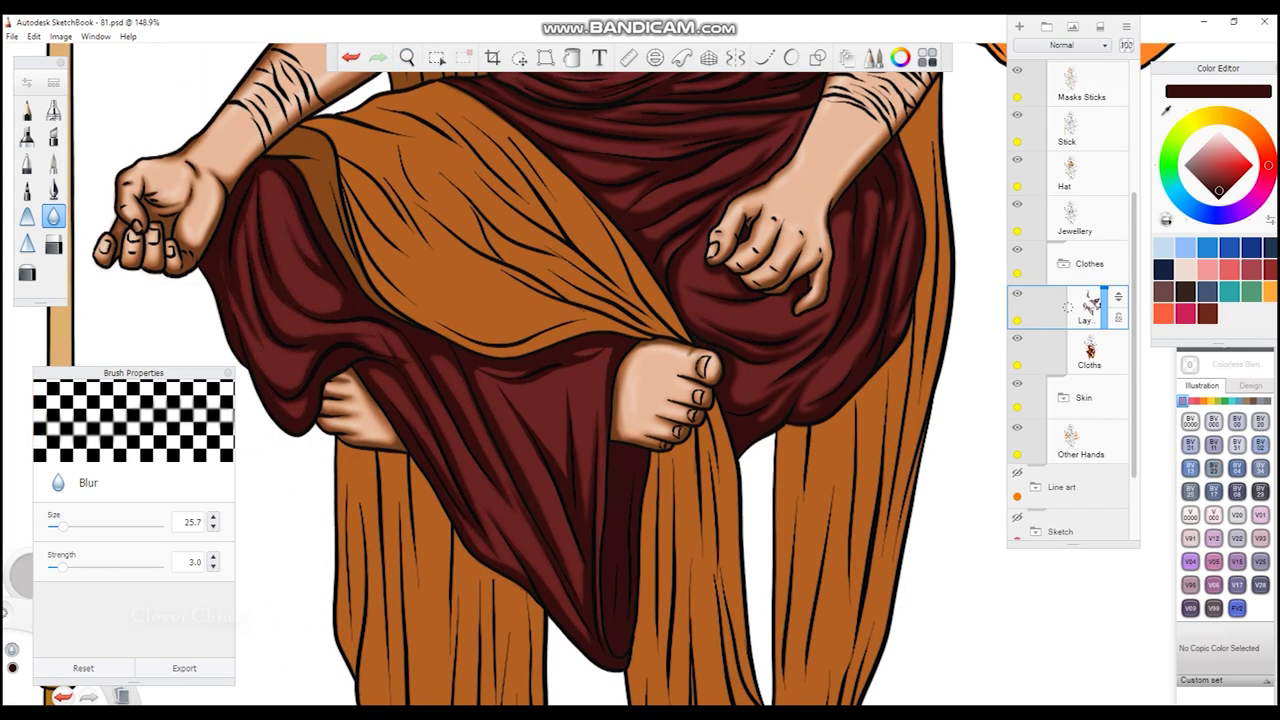
scroll(512, 380, down, 5)
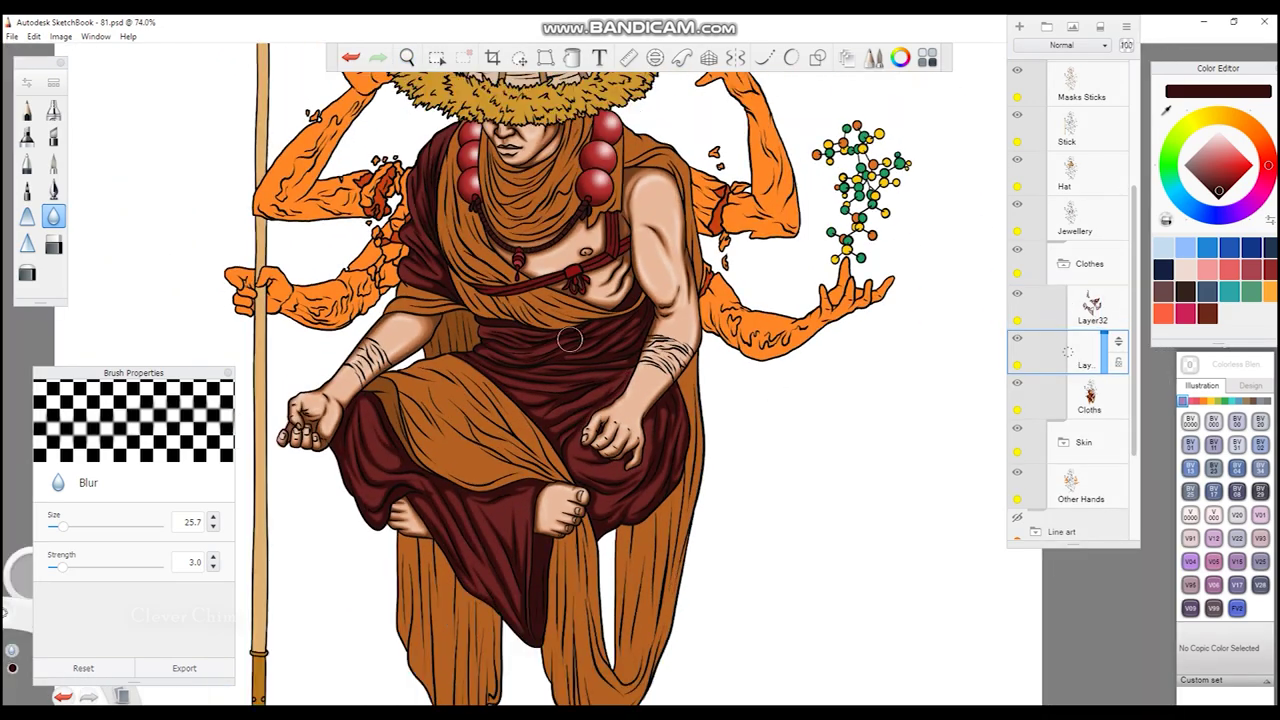
- On a new layer beneath the maroon shadows, paint bright red Inking Pen highlights on the shoulder drape, waist folds and nearby knee
scroll(415, 120, up, 6)
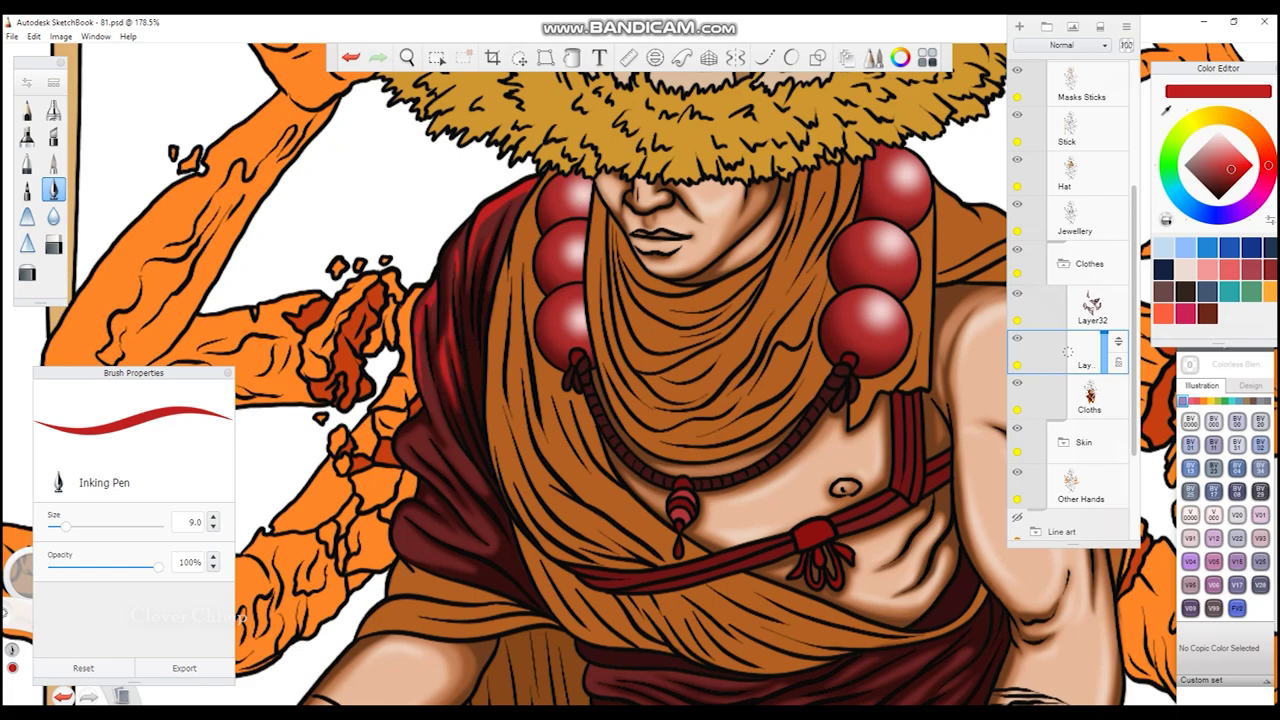
drag(845, 580, 645, 166)
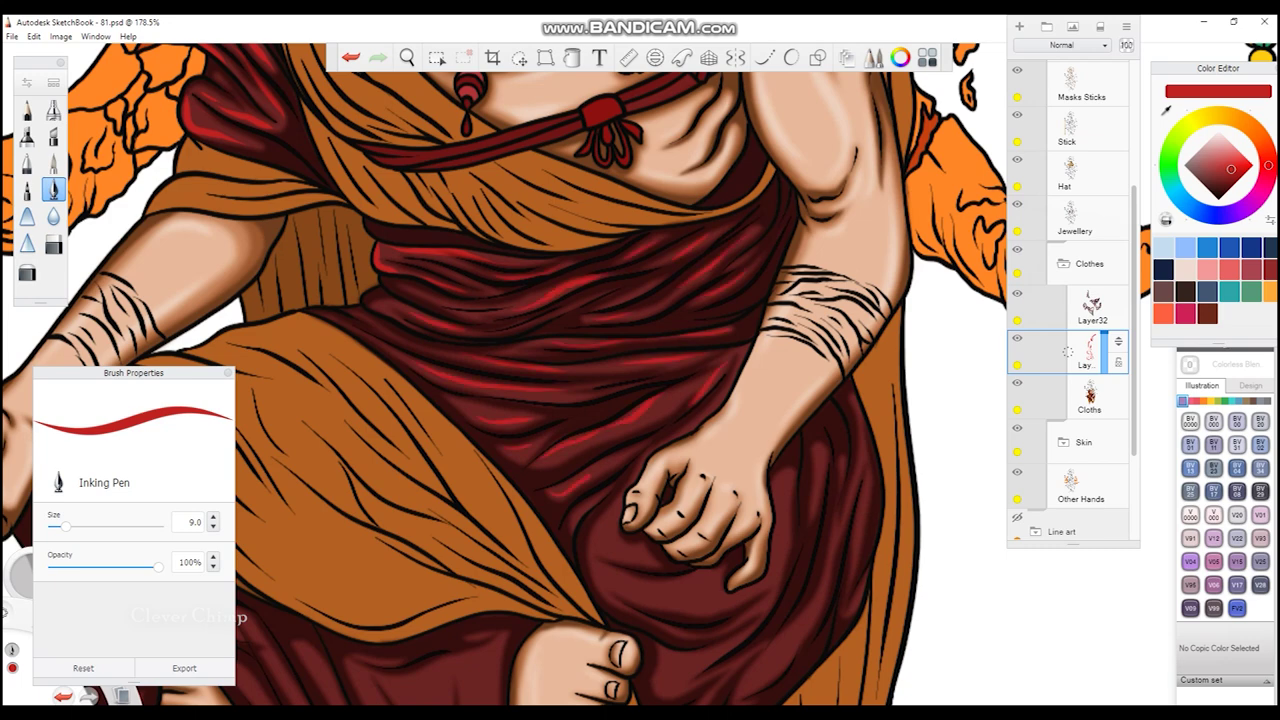
drag(700, 414, 604, 204)
drag(772, 256, 758, 362)
drag(728, 370, 682, 462)
- Paint red highlights on the drape below the palm-up hand, along the hem folds and down the hanging maroon panel
drag(869, 236, 979, 353)
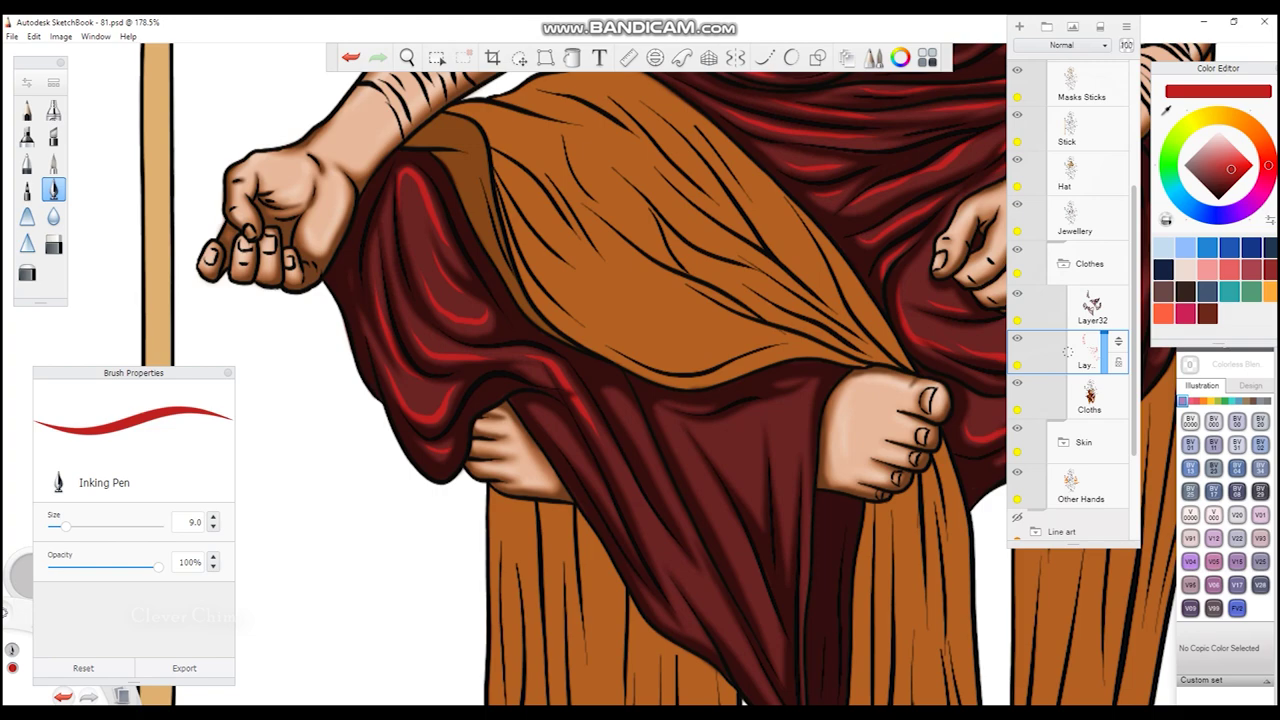
drag(466, 337, 371, 227)
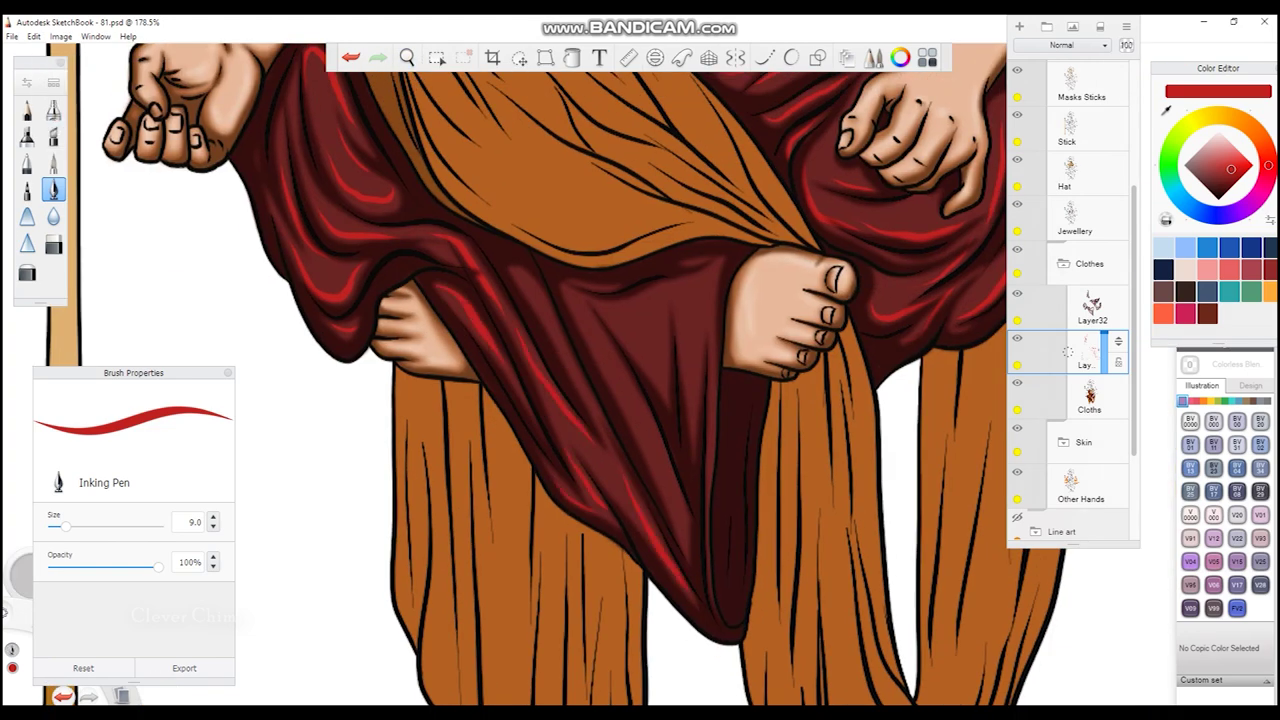
drag(607, 197, 560, 240)
- Soften the red highlights on the shoulder drape using Blur at size 10.7 and strength 7.0
click(53, 216)
scroll(481, 296, up, 3)
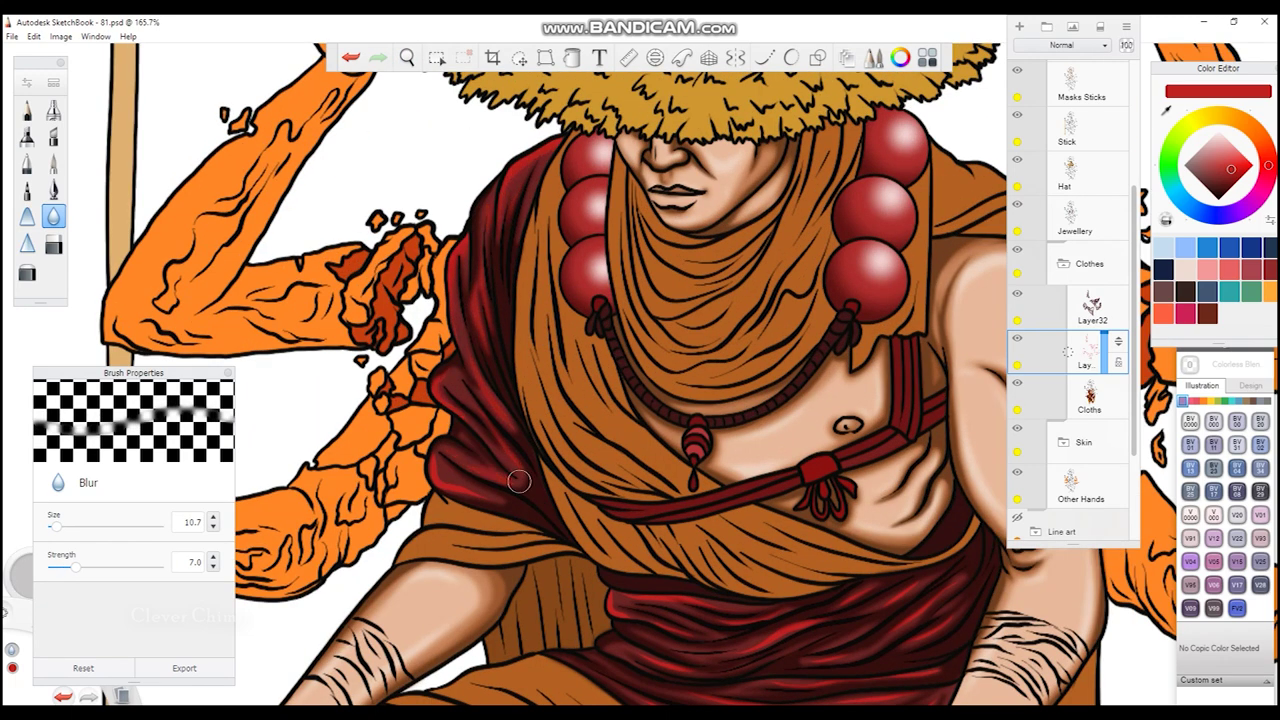
drag(563, 395, 353, 140)
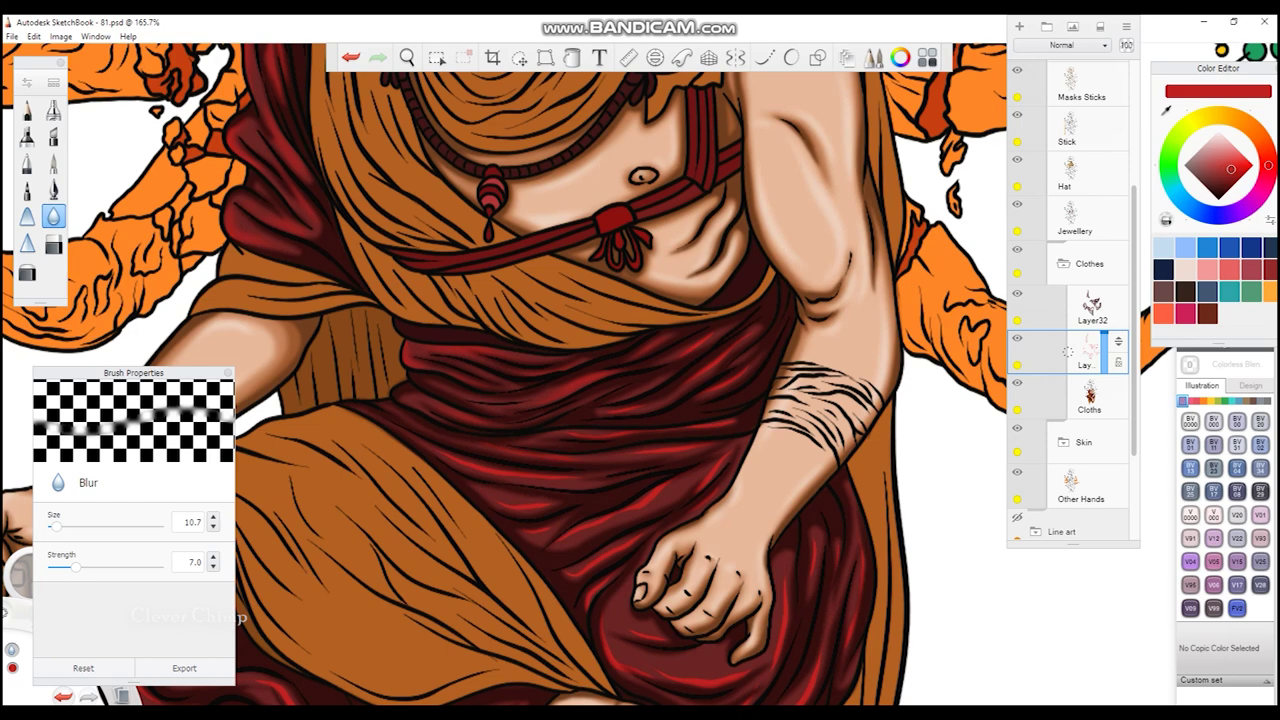
- Reduce the Blur size to 9.7 and soften the red highlights across the waist, knees and hanging panel
drag(691, 411, 694, 303)
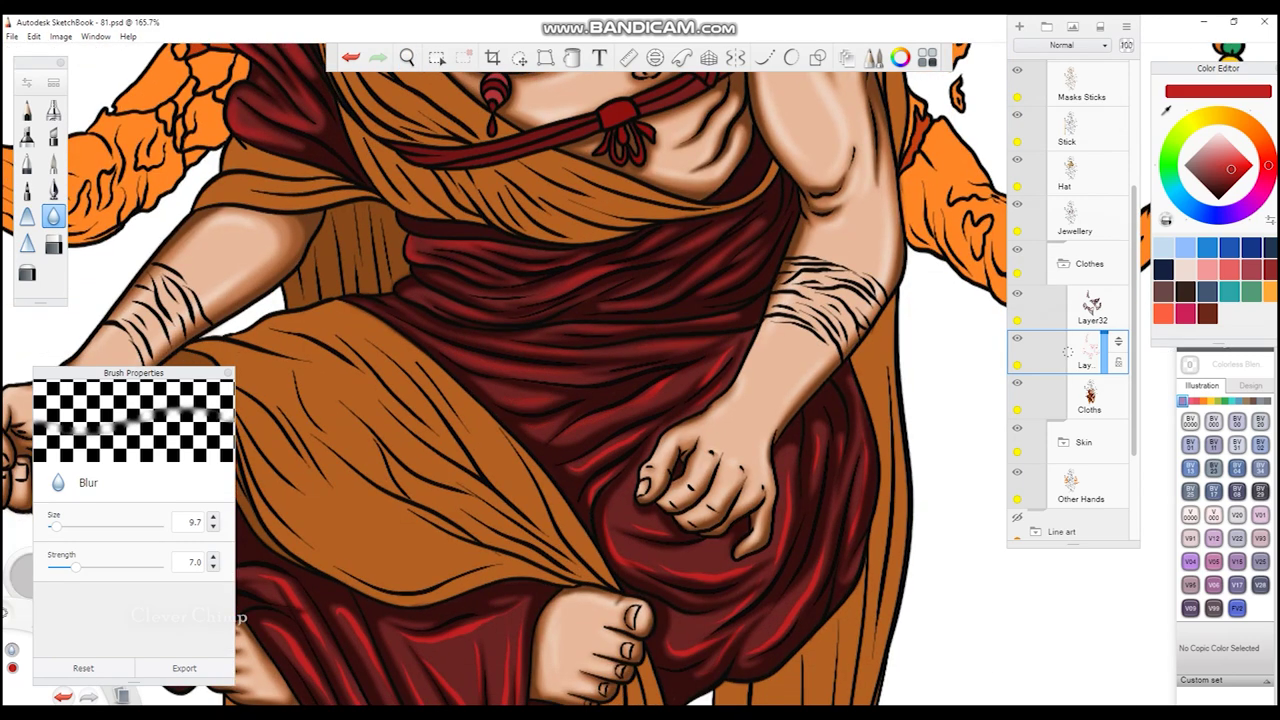
drag(703, 423, 628, 221)
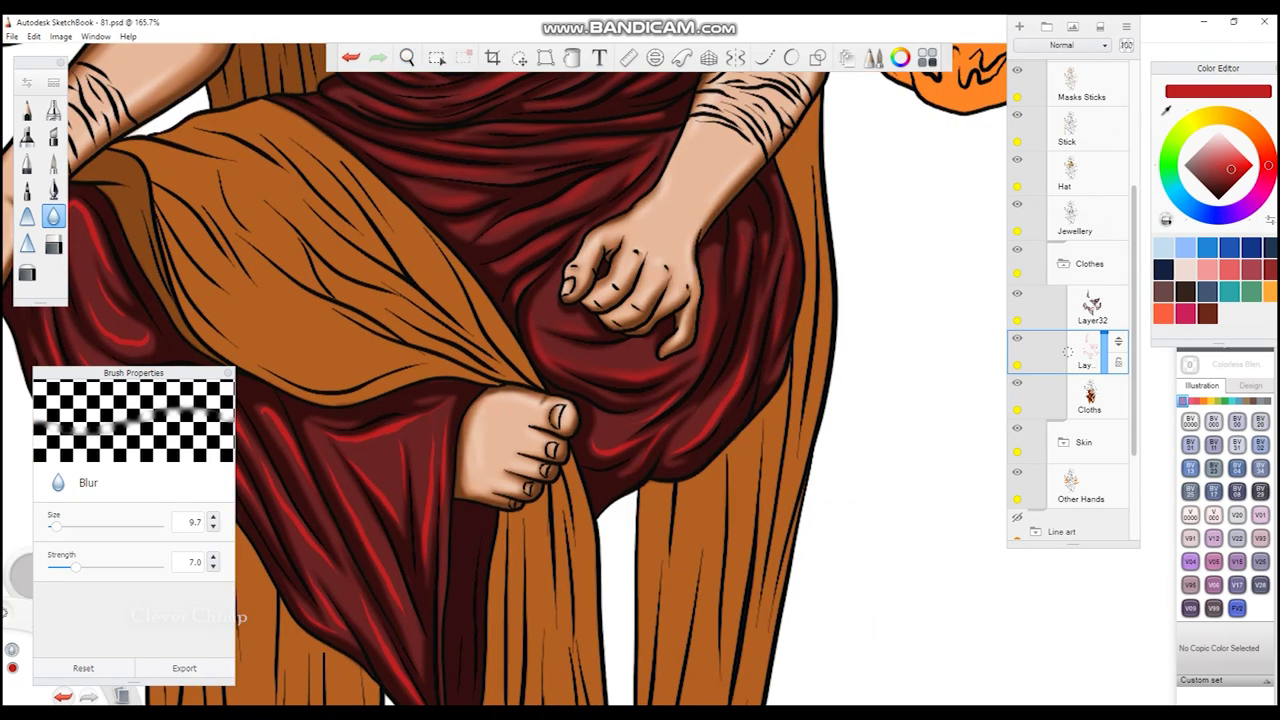
drag(569, 321, 784, 216)
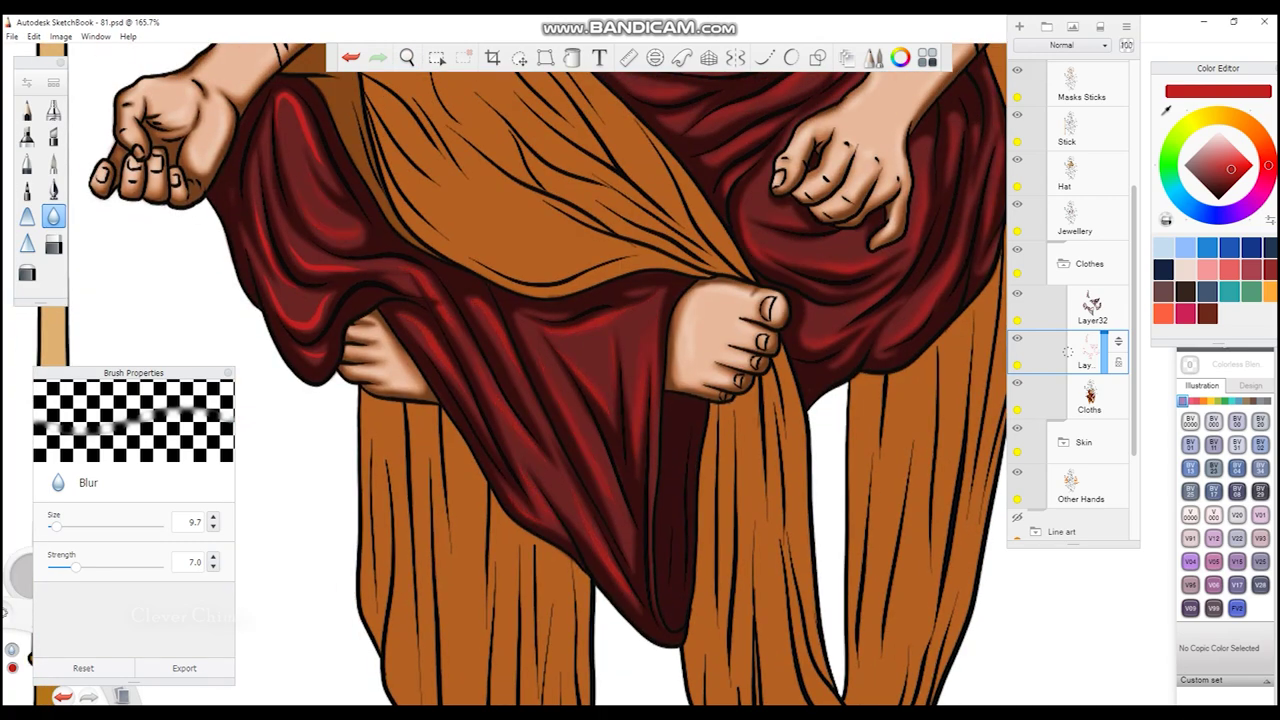
scroll(495, 252, down, 5)
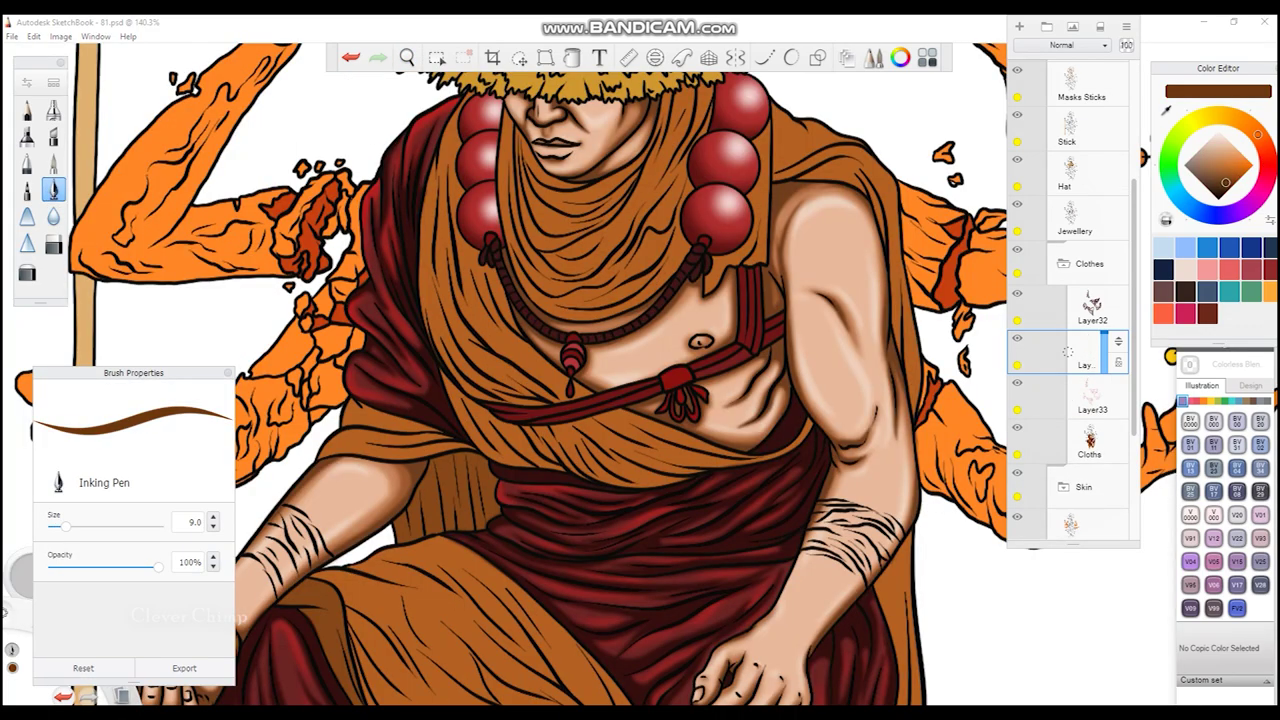
- On a new layer, paint dark brown Inking Pen shadows along the orange chest cloth's folds beside the bead necklace
scroll(600, 300, up, 4)
mouse_move(520, 530)
mouse_down()
mouse_move(483, 280)
mouse_move(538, 455)
mouse_move(630, 521)
mouse_up()
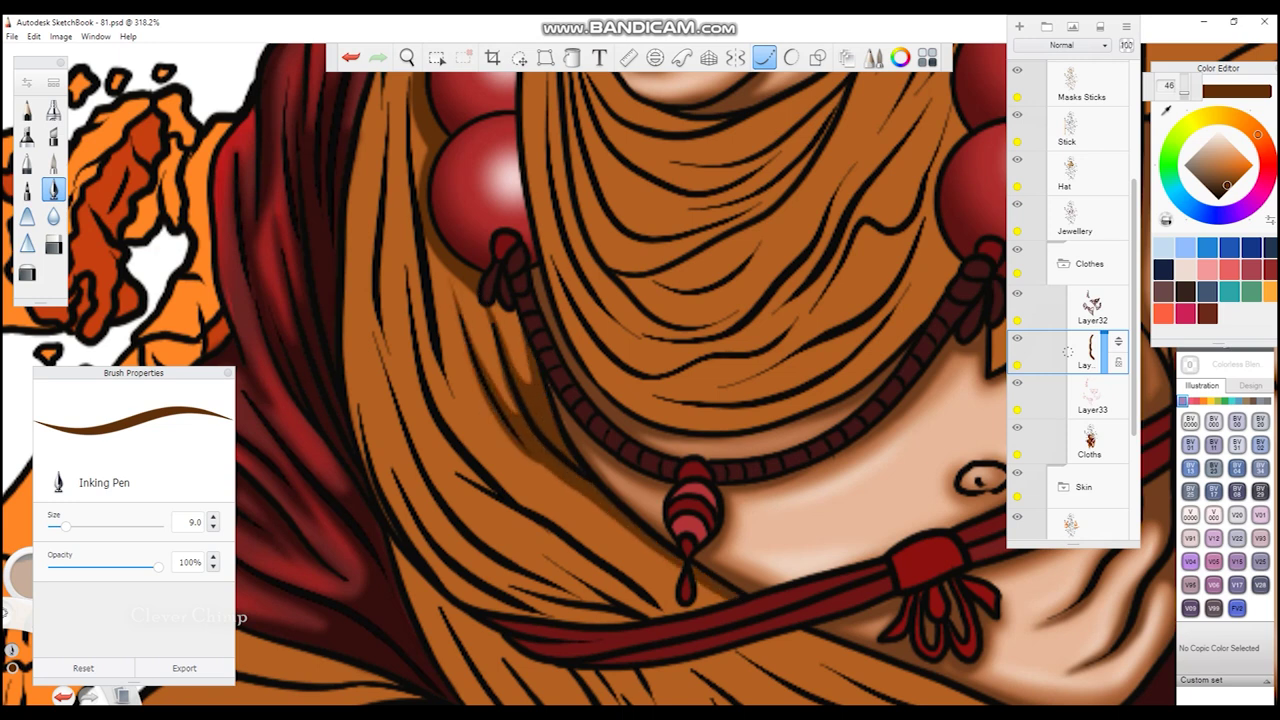
drag(404, 276, 466, 468)
drag(400, 214, 490, 492)
drag(418, 460, 640, 600)
mouse_move(368, 318)
mouse_down()
mouse_move(490, 566)
mouse_move(636, 622)
mouse_up()
drag(364, 382, 488, 604)
drag(354, 416, 476, 606)
drag(342, 210, 376, 456)
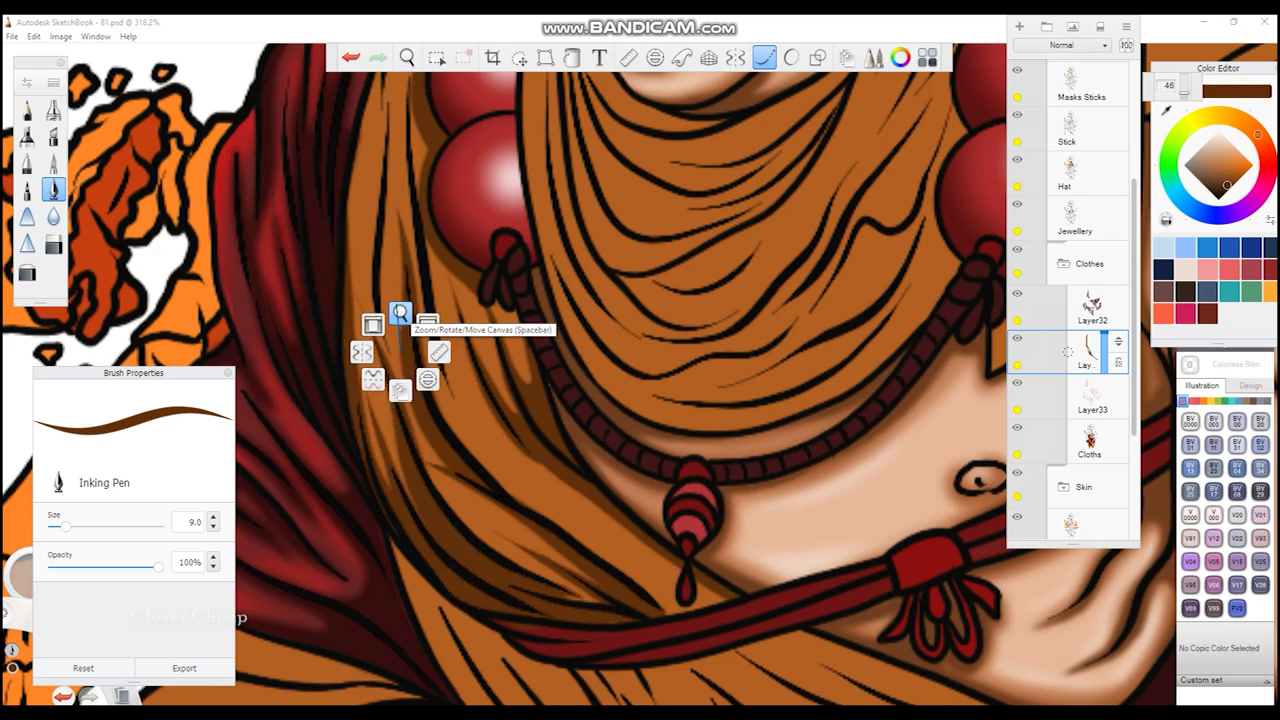
- Extend the dark brown shadows up beside the beads and down the orange cloth to just beneath the red cord
scroll(640, 370, down, 5)
scroll(477, 312, up, 2)
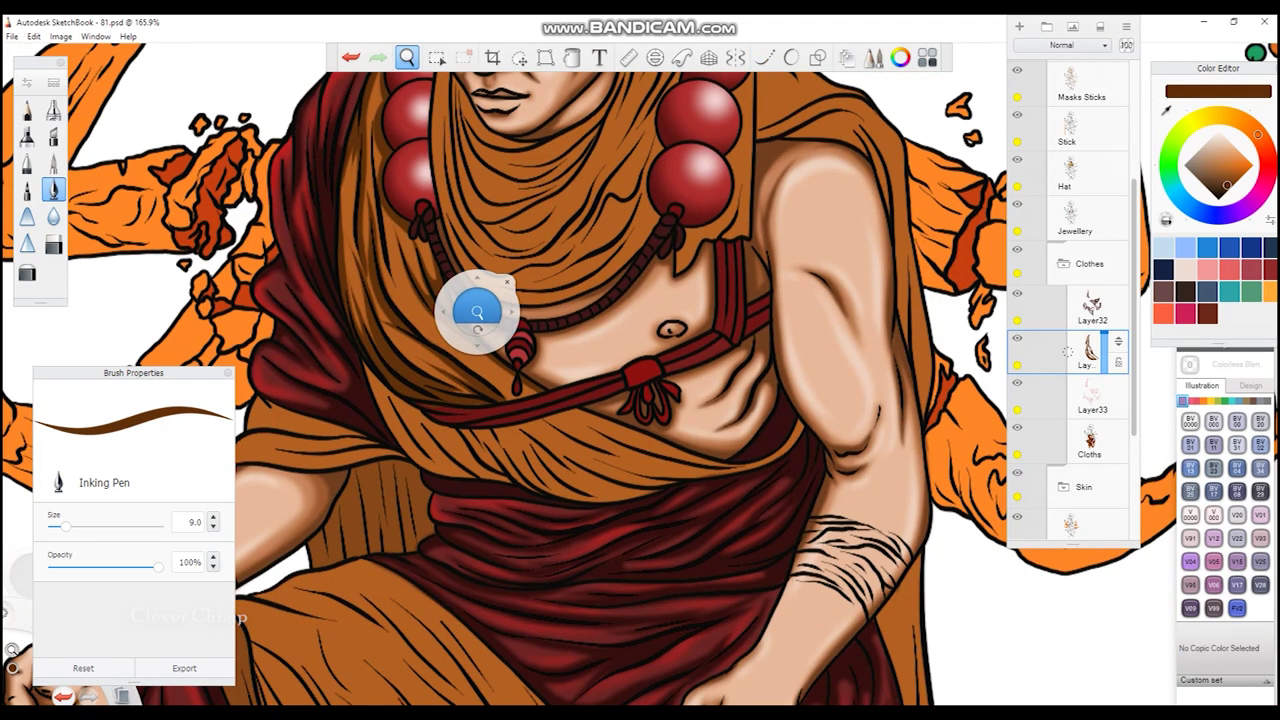
scroll(477, 312, up, 2)
scroll(423, 243, up, 2)
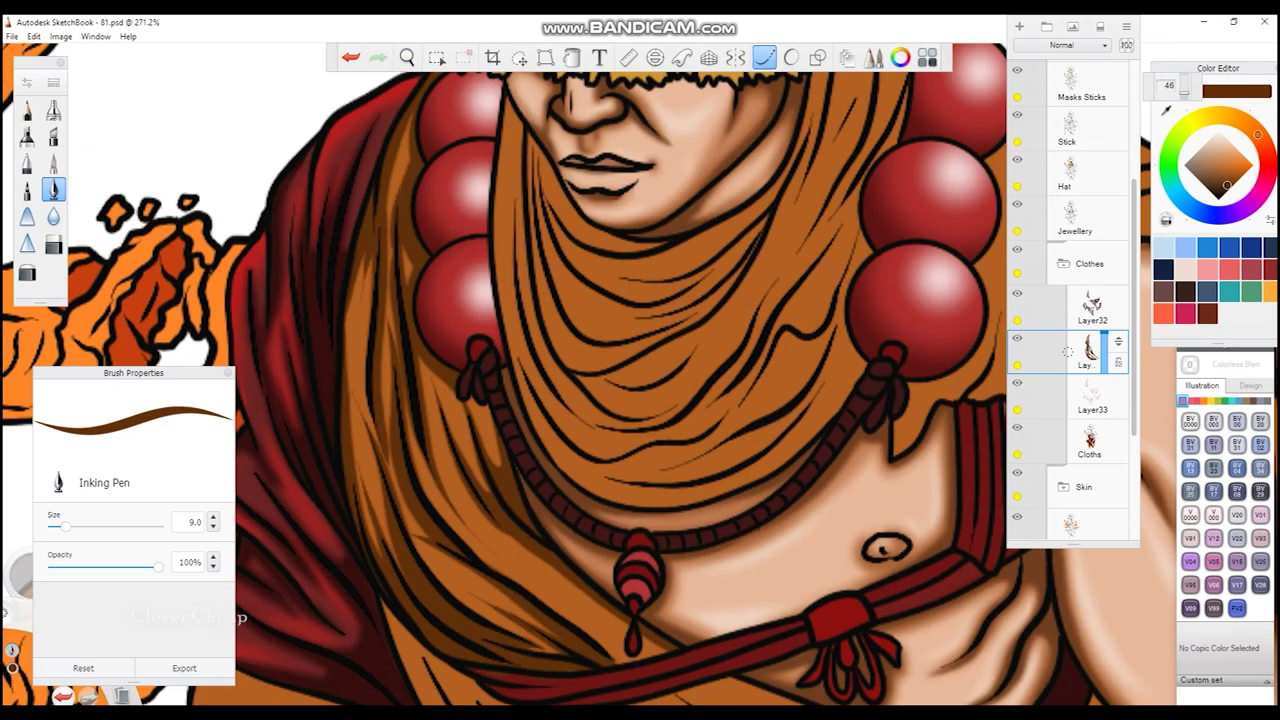
drag(523, 689, 386, 474)
key(e)
key(space)
click(400, 362)
drag(400, 362, 440, 202)
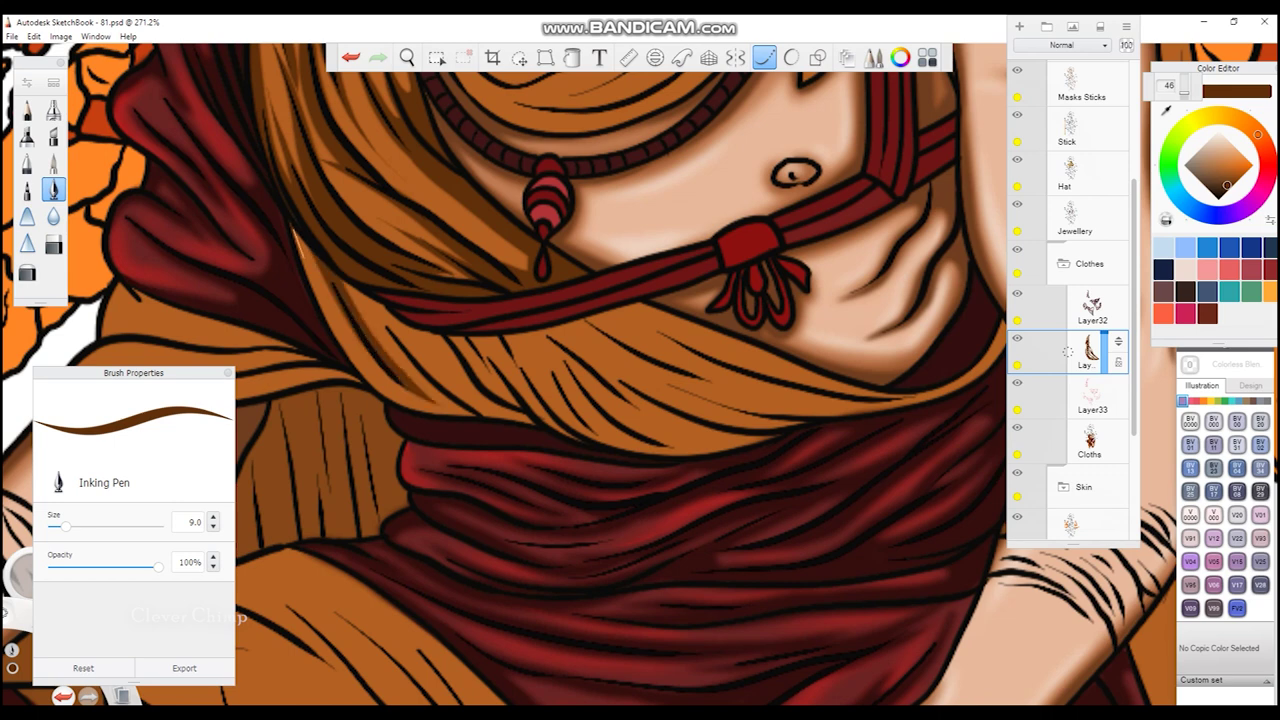
key(ctrl+z)
drag(343, 285, 448, 362)
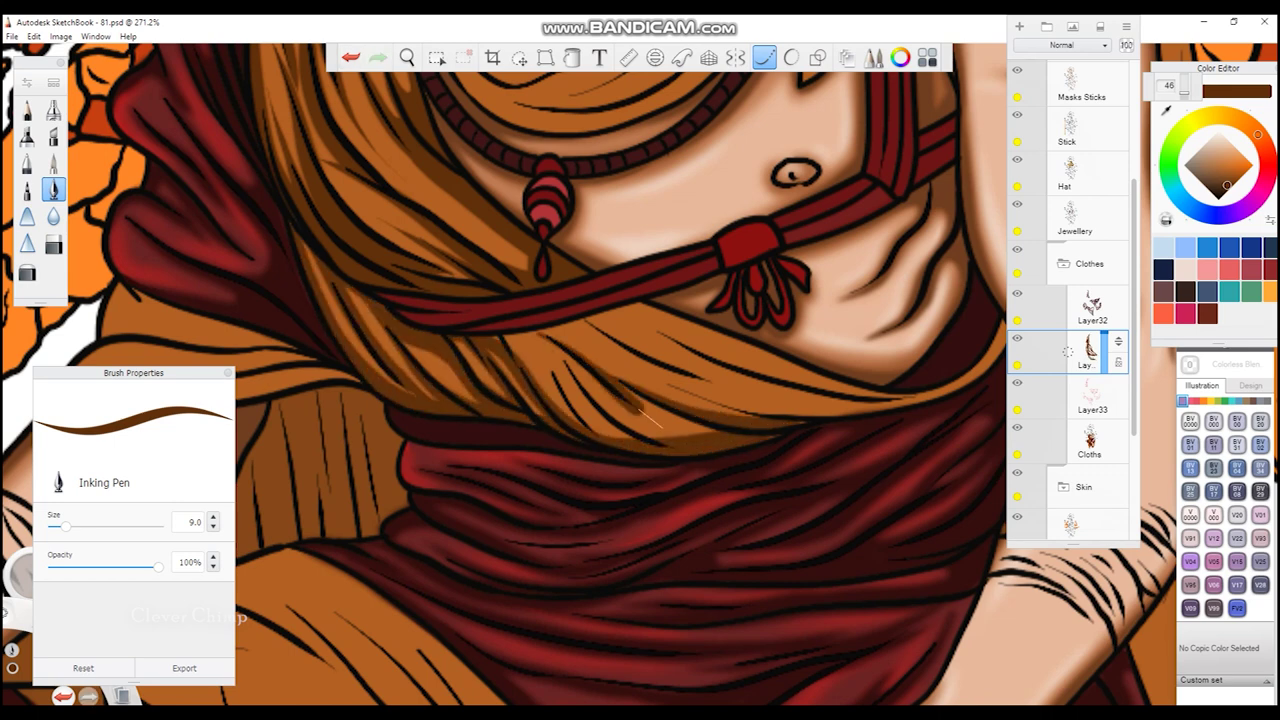
- Paint dark brown shadows along the diagonal folds of the orange sash between the red cord and the maroon waist
drag(600, 342, 888, 414)
drag(640, 322, 925, 408)
mouse_move(586, 306)
mouse_down()
mouse_move(820, 374)
mouse_move(780, 396)
mouse_up()
drag(492, 350, 612, 322)
drag(680, 440, 562, 364)
drag(636, 440, 556, 378)
drag(700, 420, 443, 377)
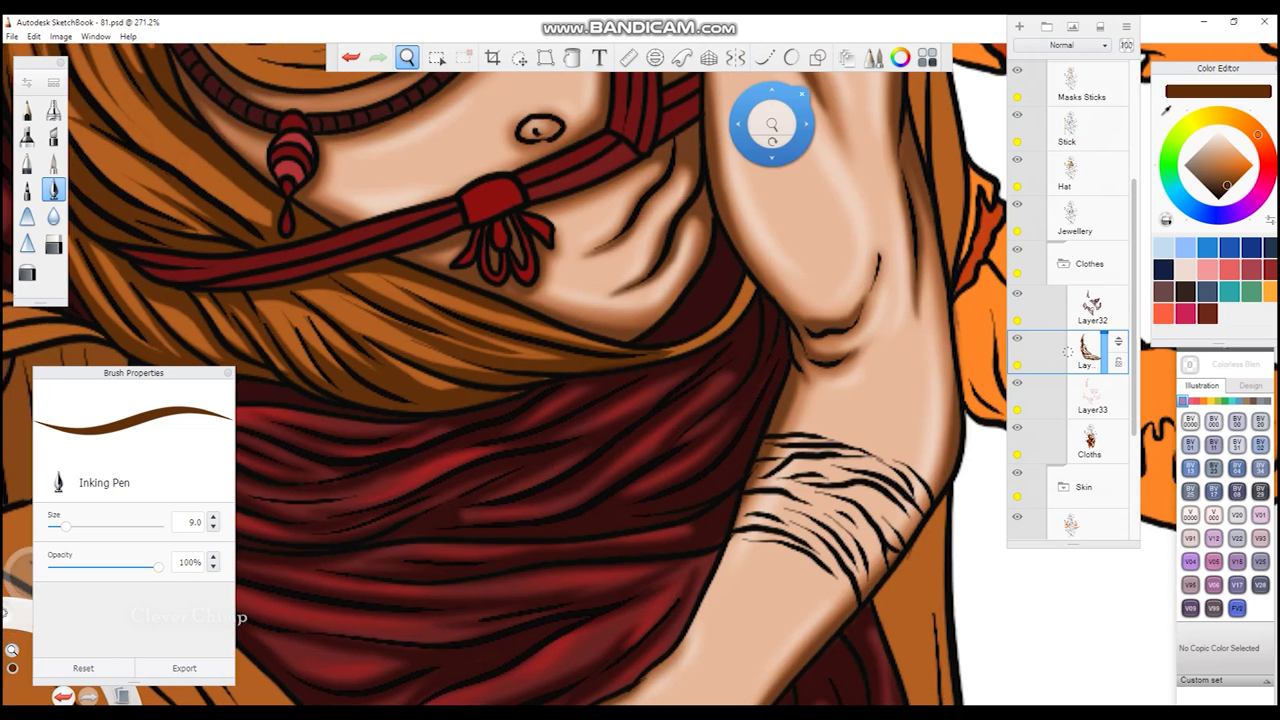
- Shade the orange hood's folds in dark brown along both sides of the face, undoing one stray stroke
key(space)
drag(500, 200, 680, 707)
drag(332, 190, 336, 340)
drag(340, 315, 405, 452)
drag(336, 375, 440, 528)
mouse_move(318, 292)
mouse_down()
mouse_move(470, 540)
mouse_move(580, 420)
mouse_move(715, 120)
mouse_up()
key(ctrl+z)
drag(712, 186, 632, 330)
drag(724, 114, 694, 214)
drag(668, 135, 615, 315)
drag(630, 230, 470, 430)
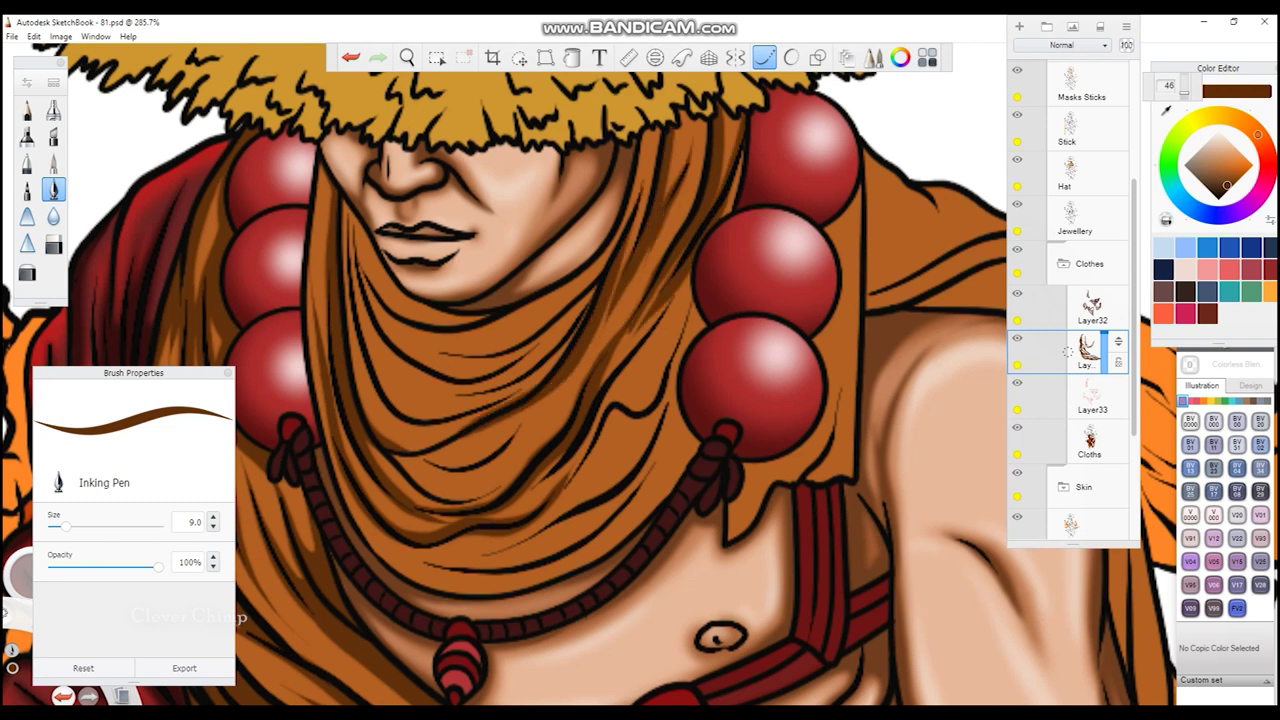
- Paint dark brown shadows beneath the curved scarf folds under the chin and down towards the necklace cord
drag(350, 245, 378, 422)
drag(370, 432, 516, 396)
drag(586, 318, 442, 394)
mouse_move(372, 318)
mouse_down()
mouse_move(540, 360)
mouse_move(630, 200)
mouse_up()
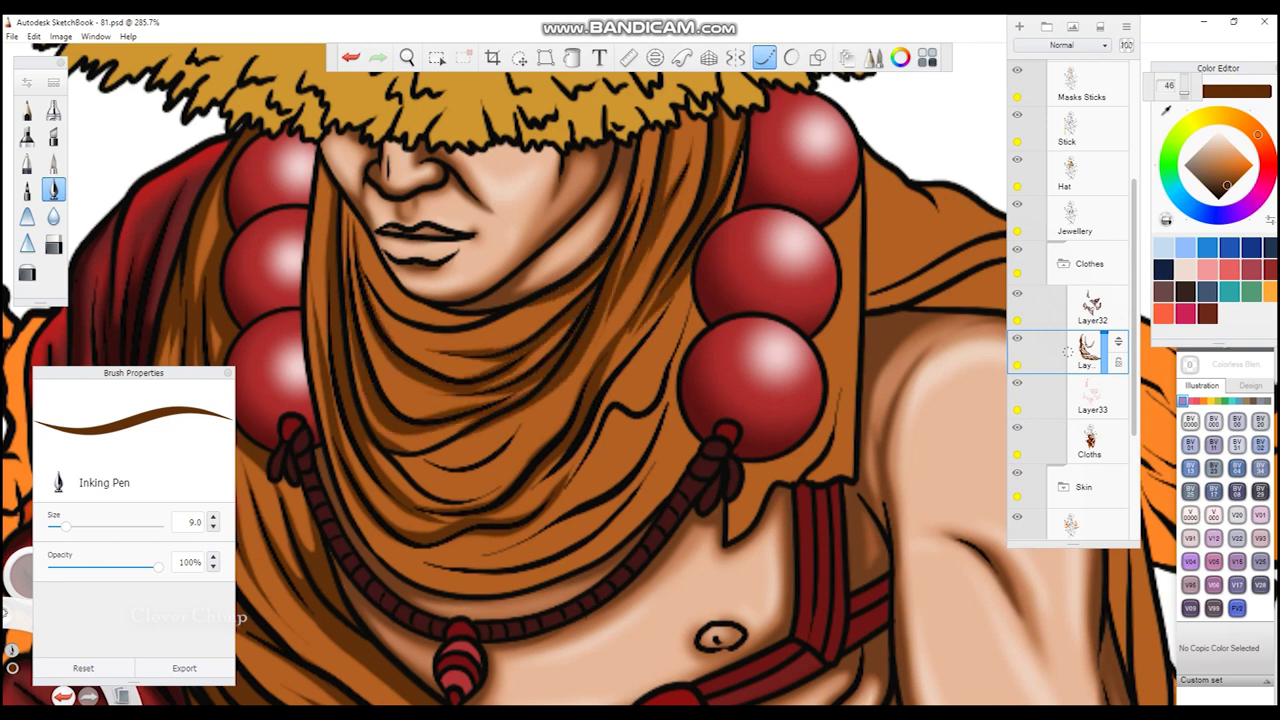
drag(397, 310, 510, 330)
drag(470, 470, 570, 380)
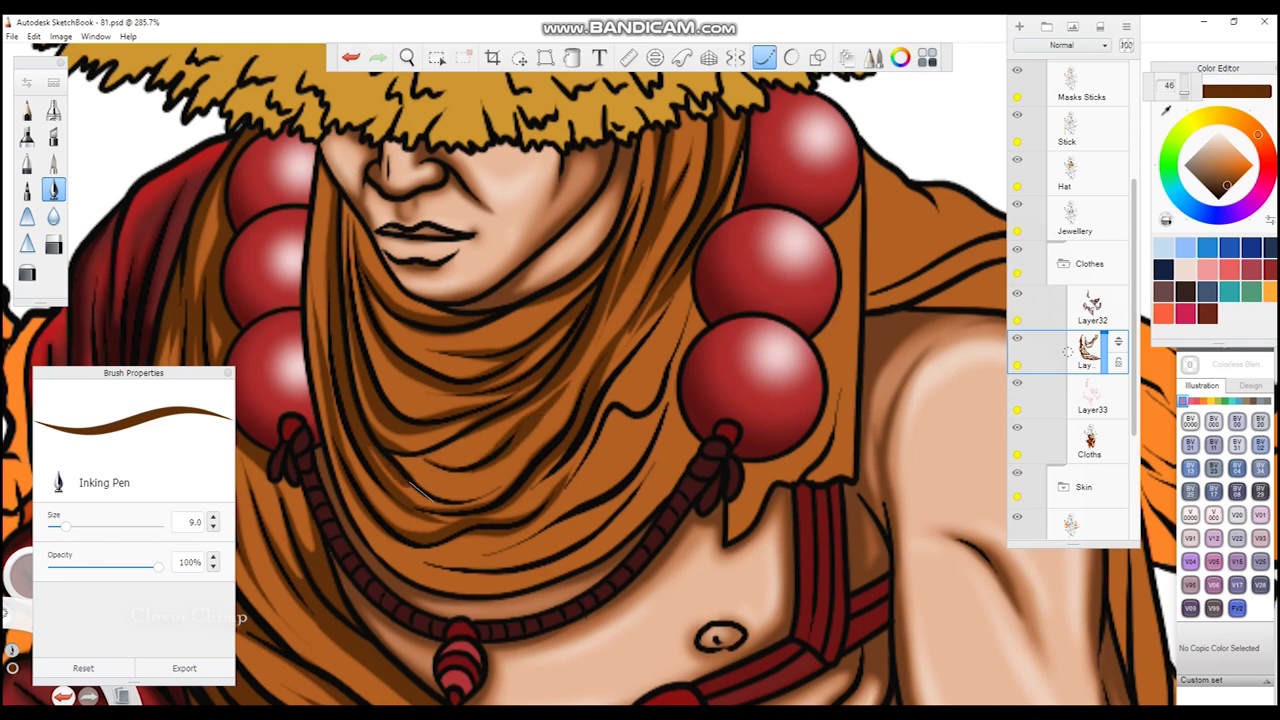
drag(405, 500, 560, 460)
mouse_move(597, 403)
mouse_down()
mouse_move(607, 255)
mouse_move(575, 380)
mouse_up()
drag(470, 295, 335, 450)
- Shade the orange cloth over the bare-armed shoulder, beside the beads and along its curved folds
mouse_move(700, 305)
mouse_down()
mouse_move(625, 395)
mouse_move(790, 320)
mouse_move(845, 260)
mouse_move(500, 415)
mouse_up()
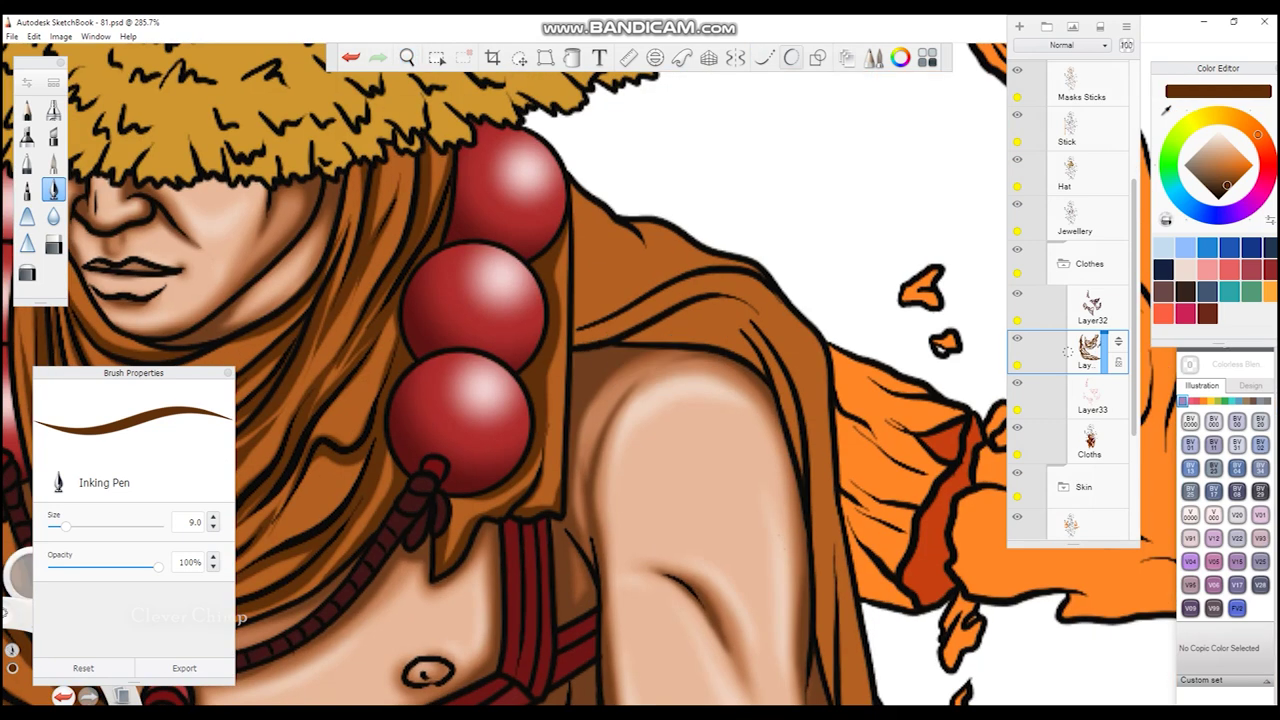
drag(572, 188, 588, 344)
mouse_move(588, 314)
mouse_down()
mouse_move(650, 340)
mouse_move(770, 284)
mouse_up()
drag(670, 350, 764, 328)
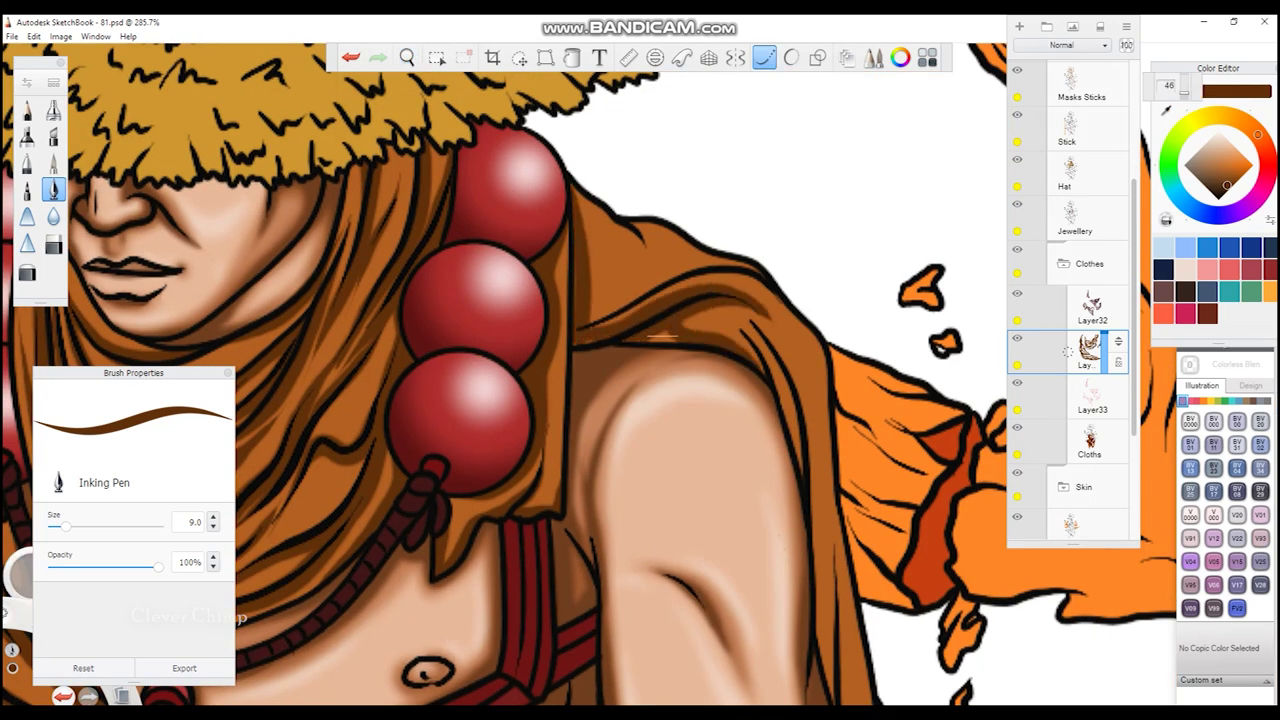
drag(596, 326, 758, 258)
mouse_move(628, 258)
mouse_down()
mouse_move(664, 222)
mouse_move(688, 222)
mouse_up()
- Paint dark brown shadows down the orange drape hanging behind the bare upper arm
drag(790, 345, 800, 490)
drag(790, 320, 735, 436)
drag(700, 400, 540, 220)
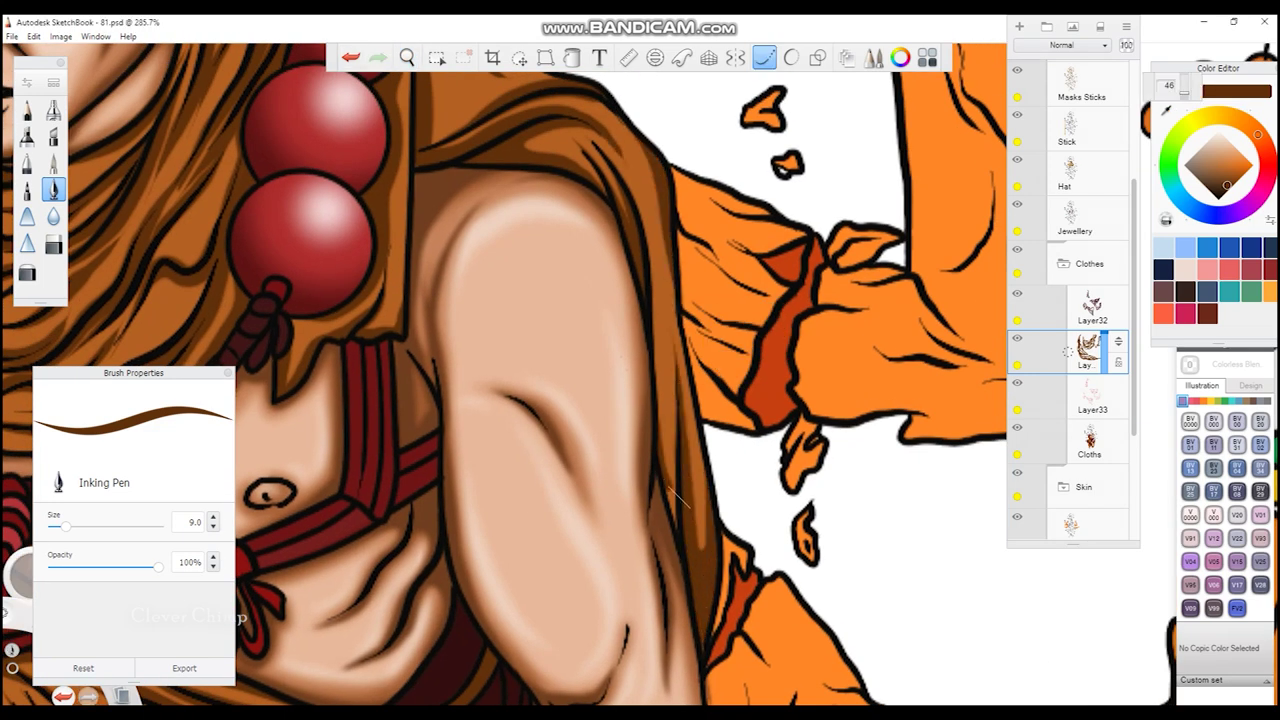
- Shade the orange sleeve folds above the other forearm, just beneath the maroon shoulder drape
drag(663, 326, 603, 276)
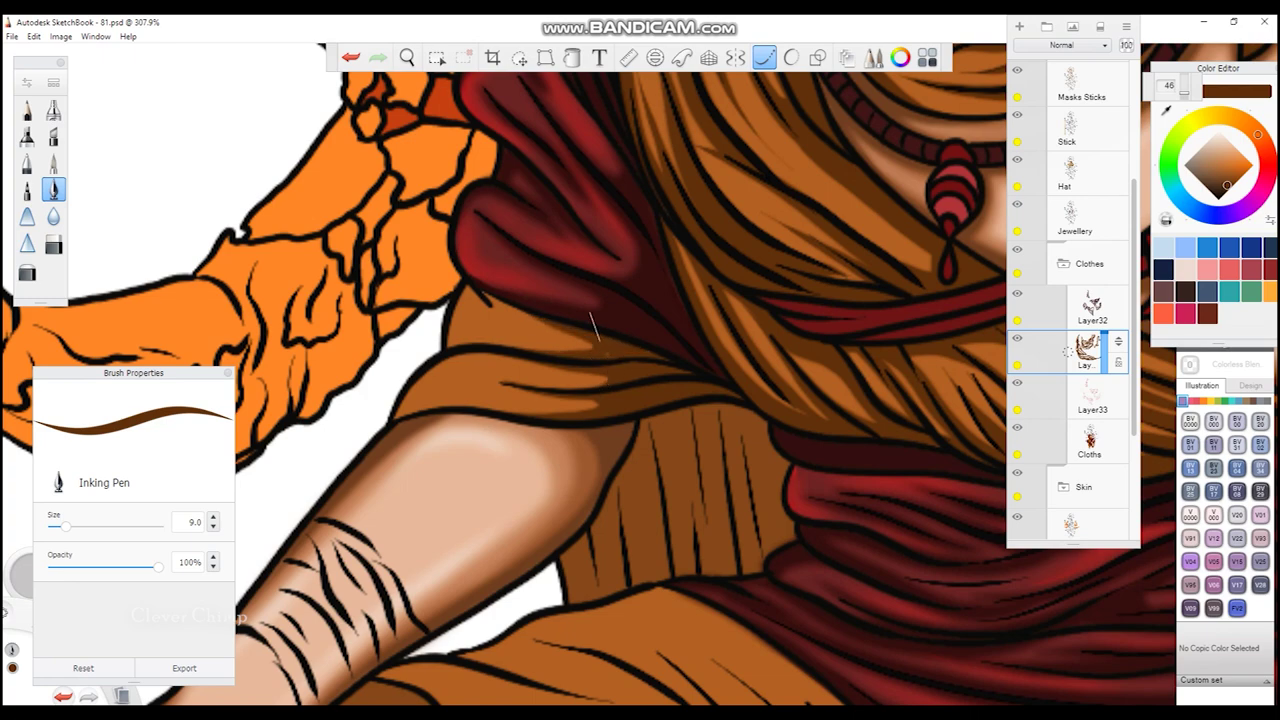
drag(452, 292, 478, 344)
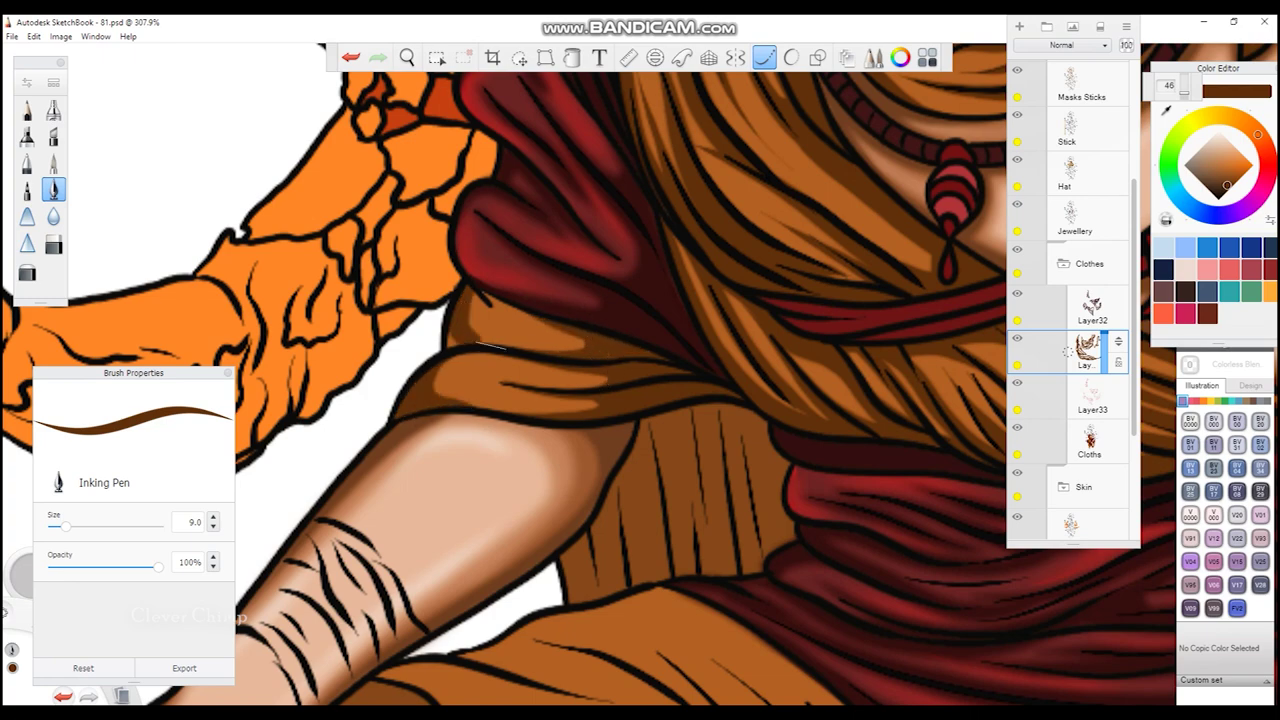
mouse_move(608, 297)
mouse_down()
mouse_move(606, 366)
mouse_move(606, 200)
mouse_up()
- Paint dark brown shadows along the orange lap cloth's edge beside the maroon waist, down to the front foot
drag(405, 278, 775, 464)
drag(630, 252, 720, 386)
drag(712, 360, 792, 468)
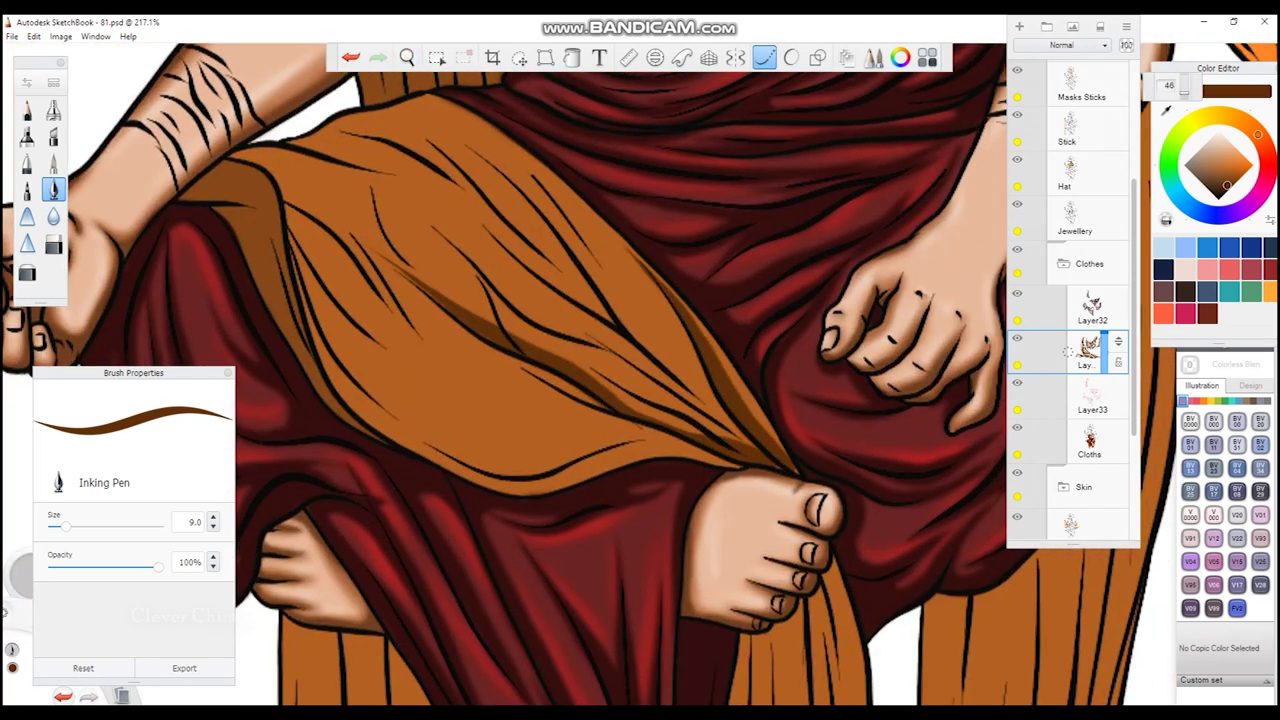
- Shade the long diagonal folds in the upper half of the orange lap cloth with dark brown
drag(462, 140, 612, 300)
drag(596, 274, 730, 426)
drag(466, 209, 614, 324)
drag(420, 132, 592, 290)
drag(674, 350, 754, 444)
drag(516, 162, 594, 258)
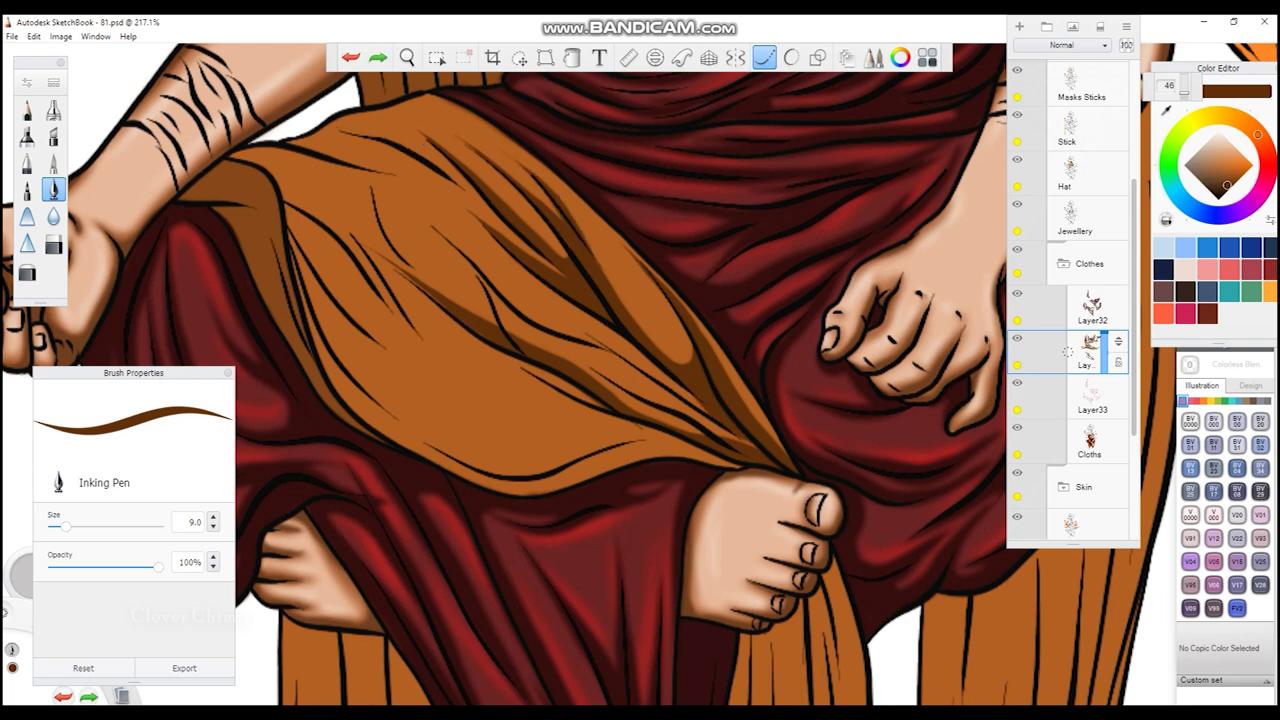
- Paint dark brown shadows along the long folds running diagonally across the orange lap cloth towards the front foot
drag(366, 130, 500, 220)
mouse_move(290, 142)
mouse_down()
mouse_move(430, 182)
mouse_move(484, 312)
mouse_up()
drag(442, 232, 752, 447)
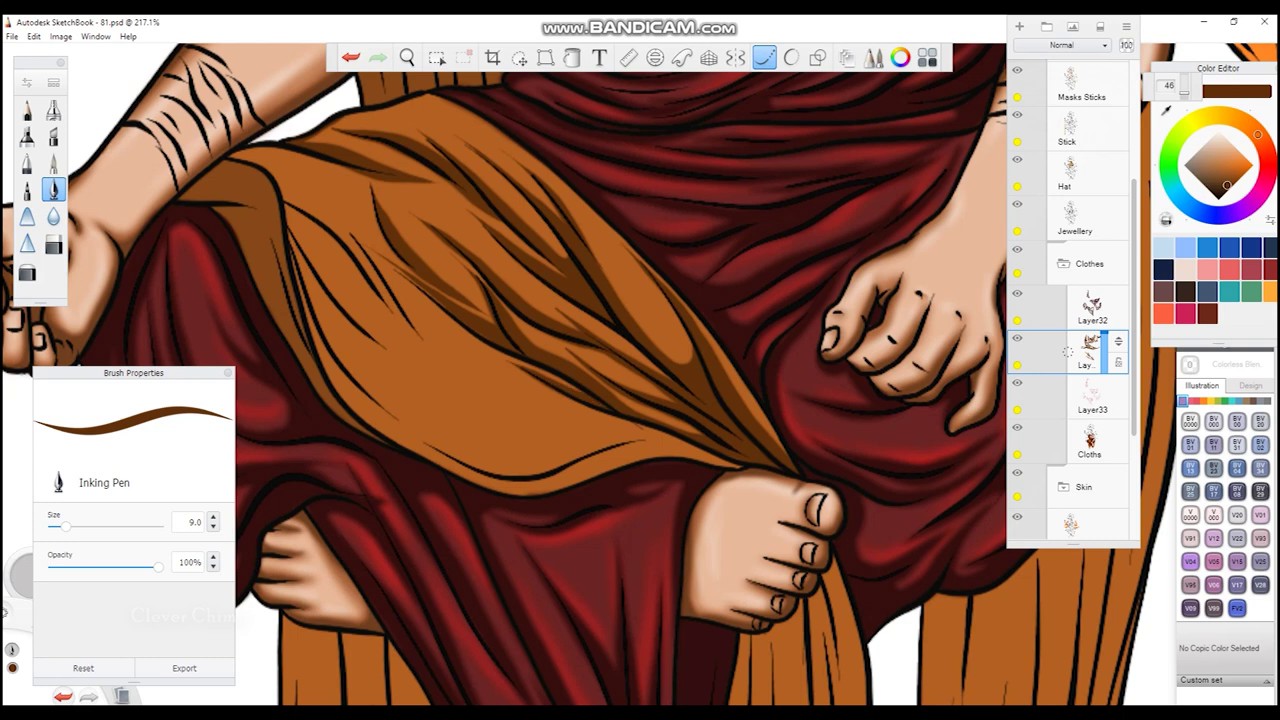
- Shade the inner folds and lower edge of the orange lap cloth beside the maroon knee with dark brown
drag(330, 205, 540, 400)
drag(240, 160, 370, 280)
drag(350, 262, 424, 356)
drag(290, 210, 312, 270)
drag(300, 245, 434, 385)
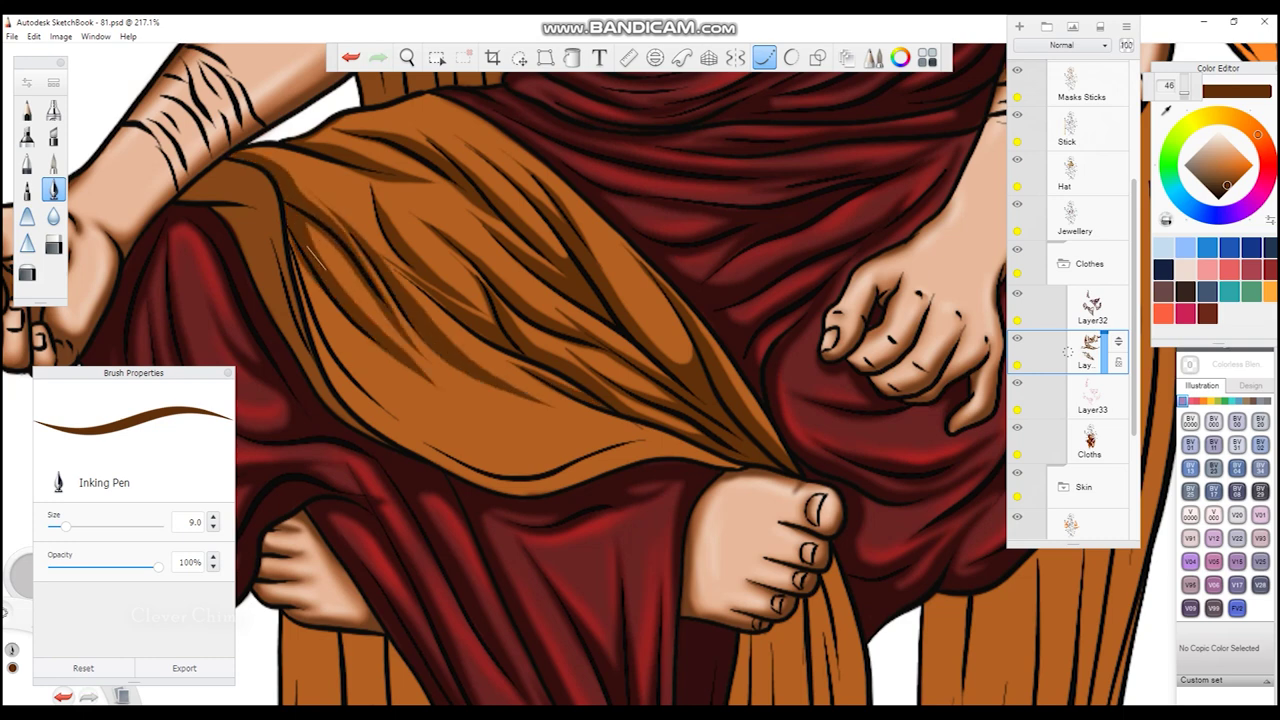
mouse_move(300, 250)
mouse_down()
mouse_move(420, 440)
mouse_move(650, 490)
mouse_up()
mouse_move(450, 440)
mouse_down()
mouse_move(695, 478)
mouse_move(462, 420)
mouse_up()
- Paint long vertical dark brown shadows along the folds of the orange drape hanging below the rear foot
key(space)
mouse_move(611, 376)
mouse_down()
mouse_move(560, 380)
mouse_move(611, 376)
mouse_up()
drag(449, 150, 452, 396)
mouse_move(460, 255)
mouse_down()
mouse_move(484, 498)
mouse_move(534, 540)
mouse_up()
drag(522, 305, 528, 532)
drag(507, 218, 507, 366)
drag(468, 152, 488, 386)
drag(502, 250, 520, 506)
drag(530, 250, 542, 536)
drag(542, 258, 552, 516)
mouse_move(544, 286)
mouse_down()
mouse_move(558, 628)
mouse_move(586, 440)
mouse_up()
drag(566, 322, 576, 448)
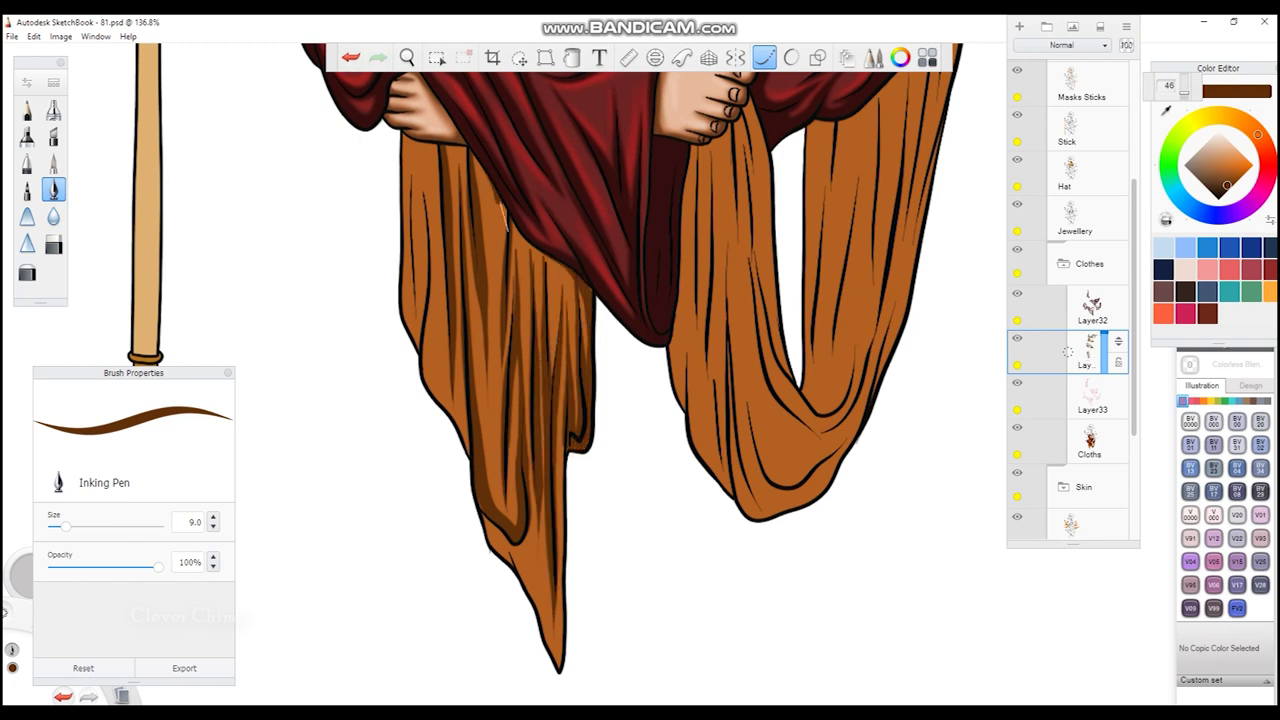
- Shade the outer edge of the drape below the rear foot, down to its pointed tip, with dark brown
drag(497, 186, 503, 278)
drag(432, 154, 421, 312)
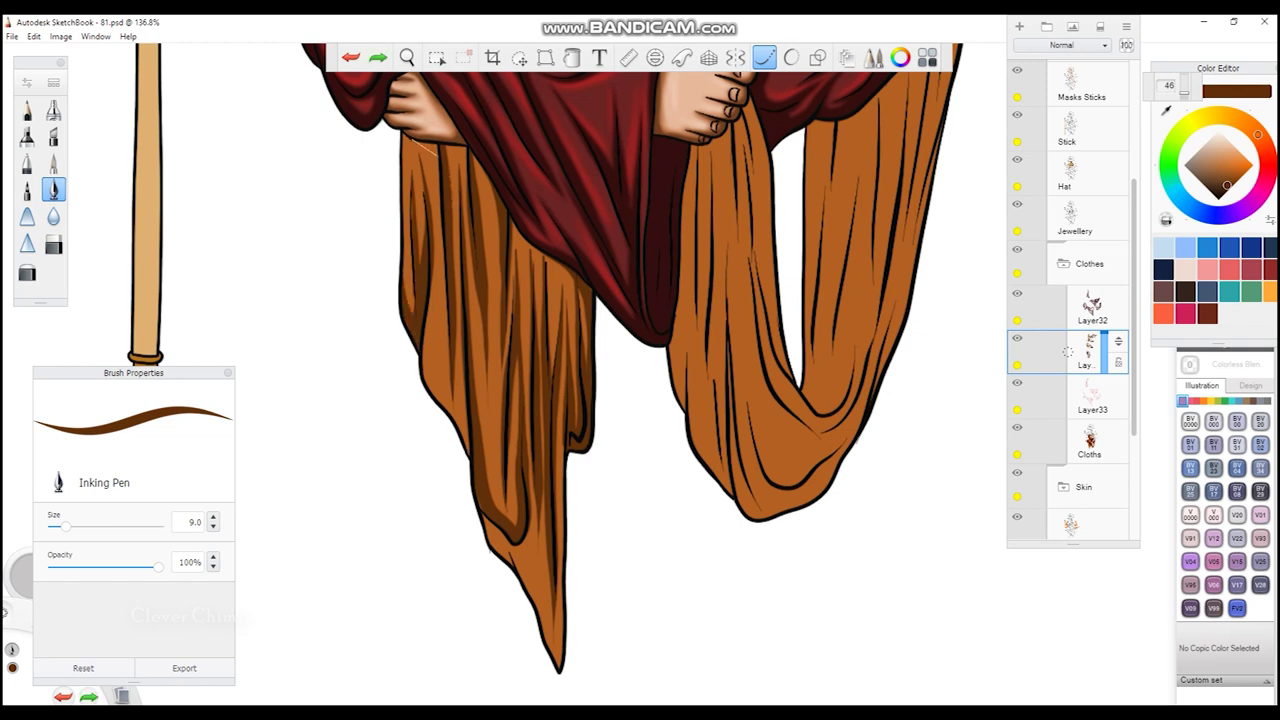
drag(424, 346, 476, 468)
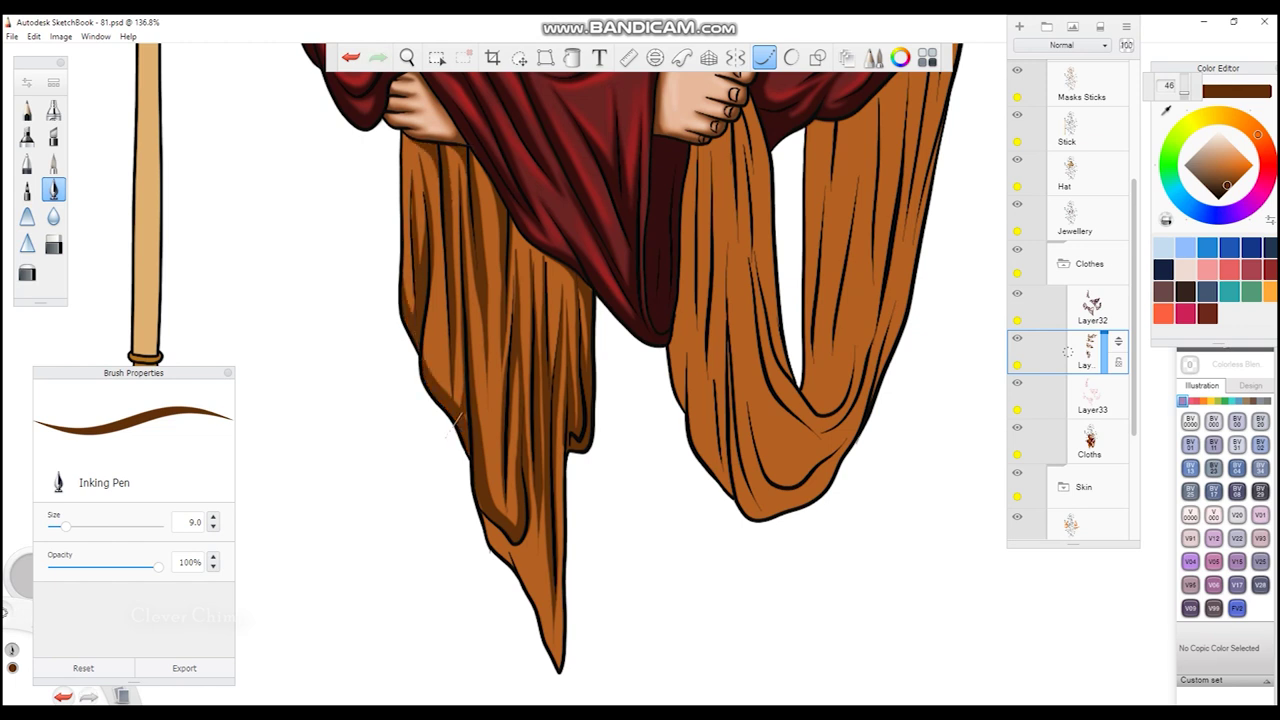
drag(494, 526, 546, 626)
drag(540, 602, 558, 666)
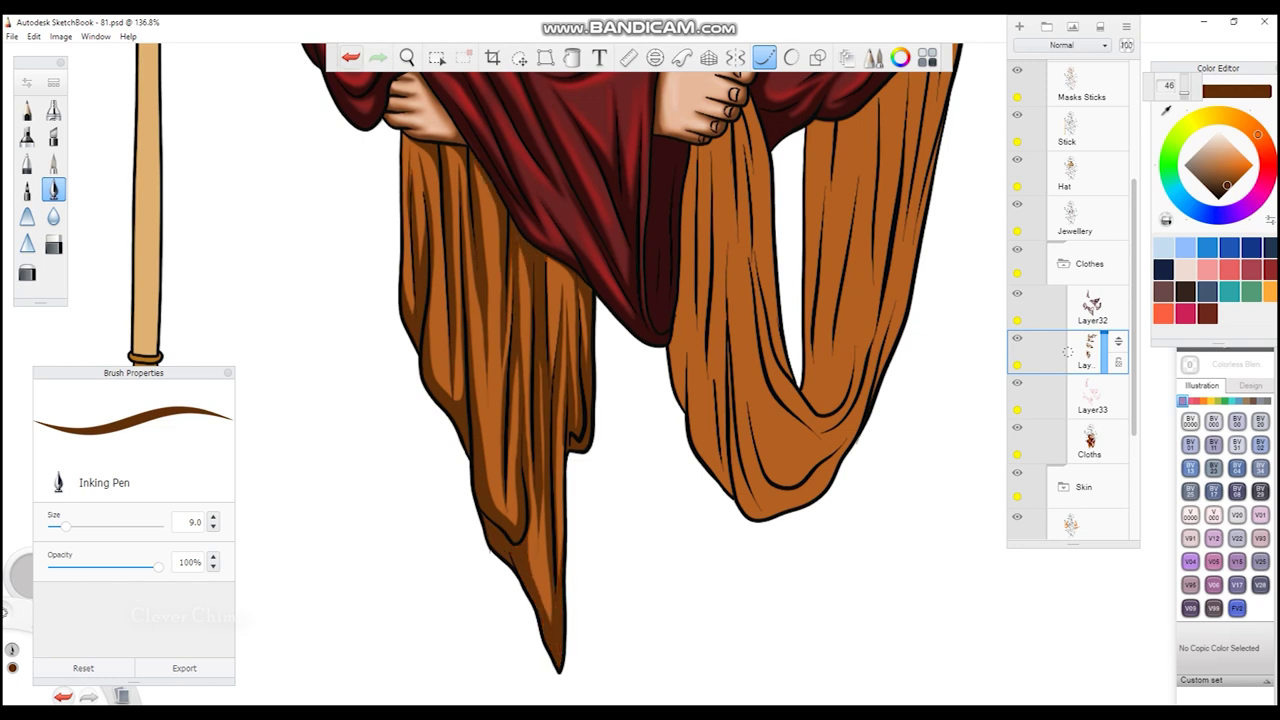
- Paint dark brown shadows down the orange drape running behind the tattooed forearm and past the maroon hip
drag(760, 160, 643, 277)
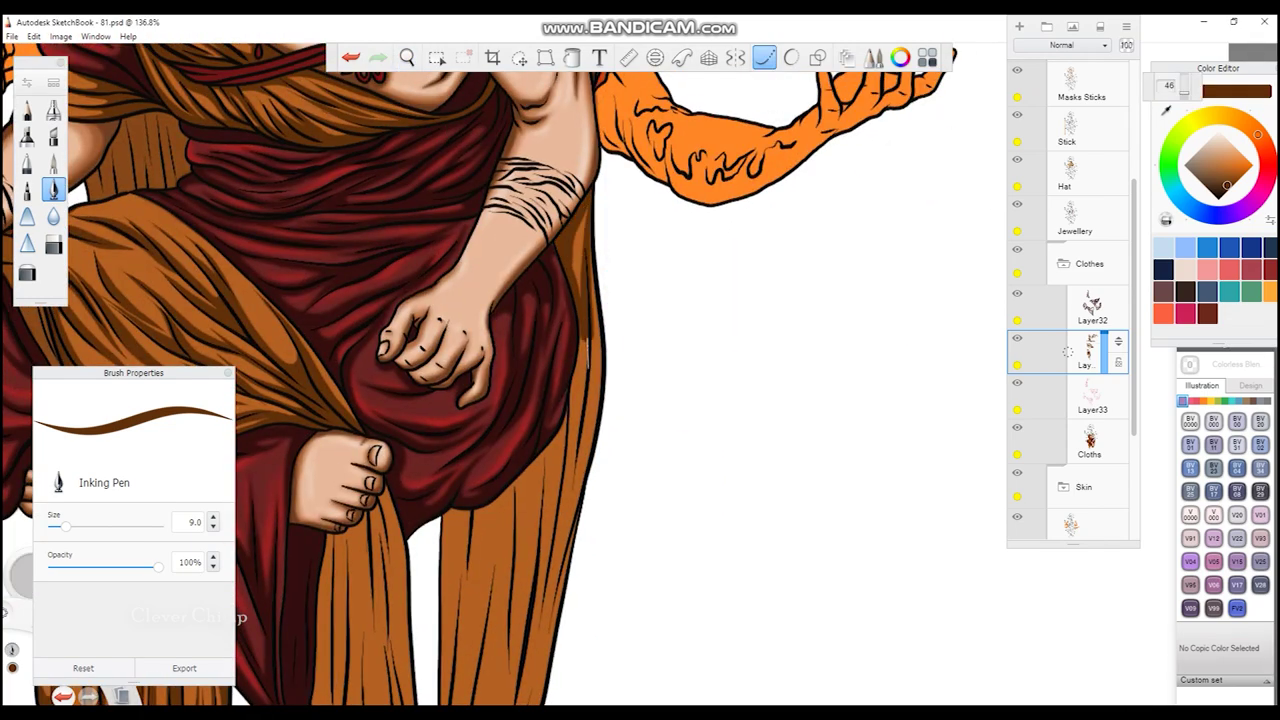
drag(588, 460, 562, 348)
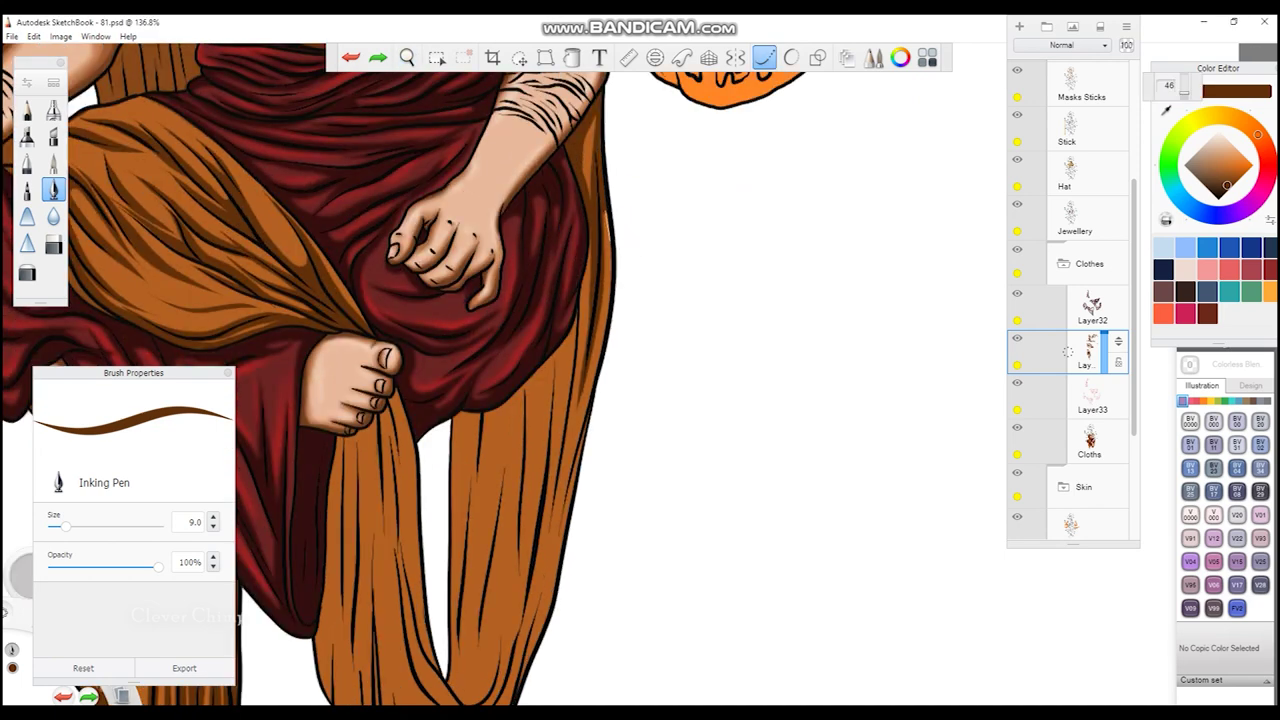
drag(588, 260, 632, 76)
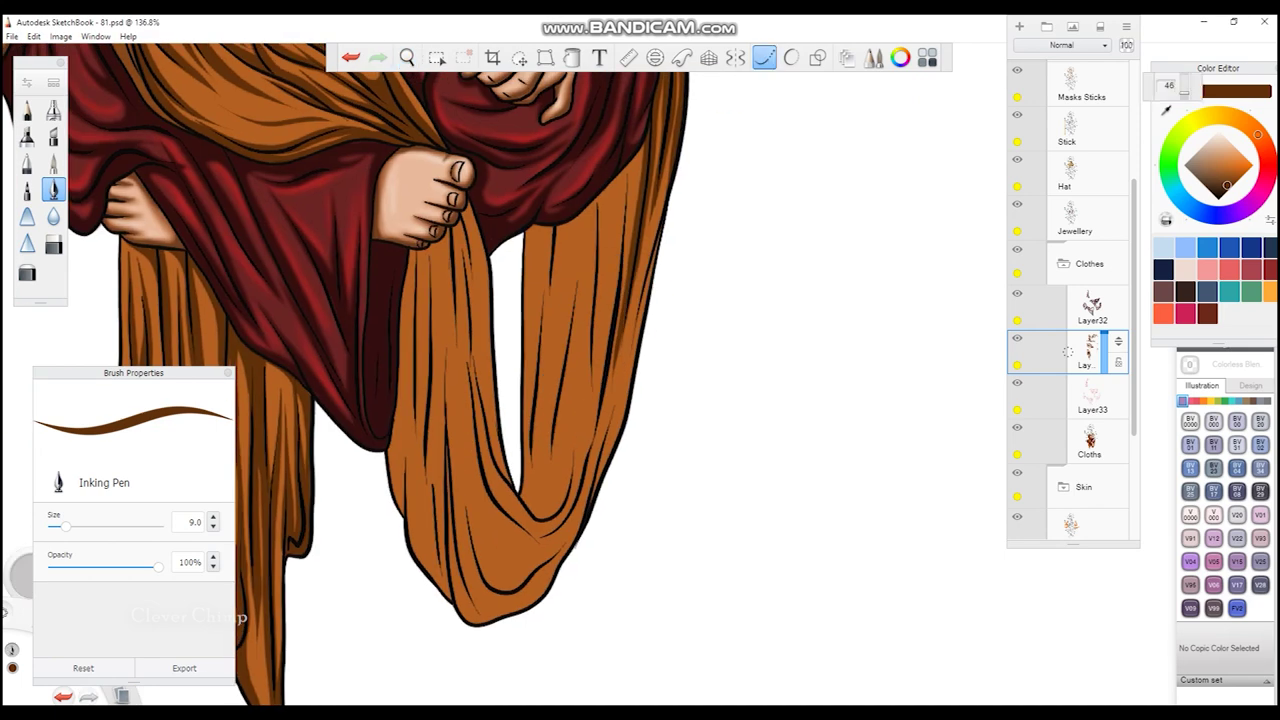
- Shade the outer strand of the looped orange drape, from below the maroon hip down into its curve
drag(592, 205, 557, 380)
drag(652, 135, 579, 245)
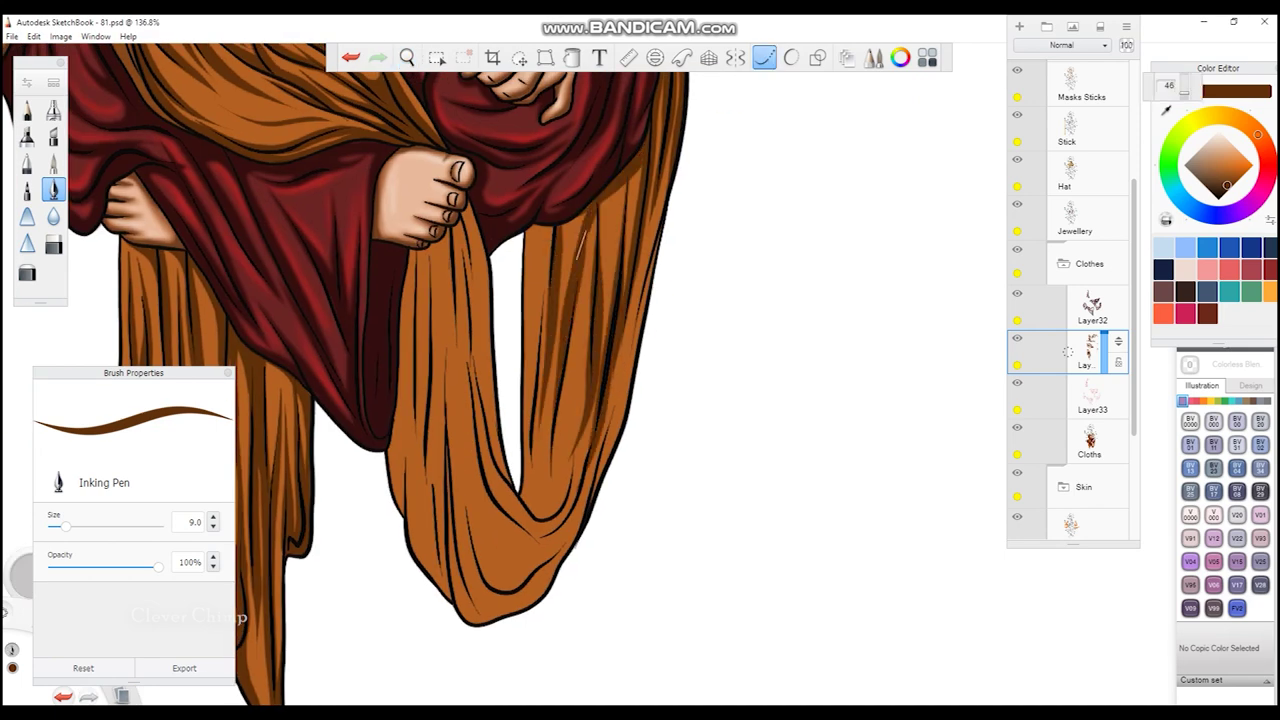
drag(641, 167, 619, 267)
drag(623, 185, 601, 263)
drag(597, 217, 593, 253)
drag(529, 278, 523, 500)
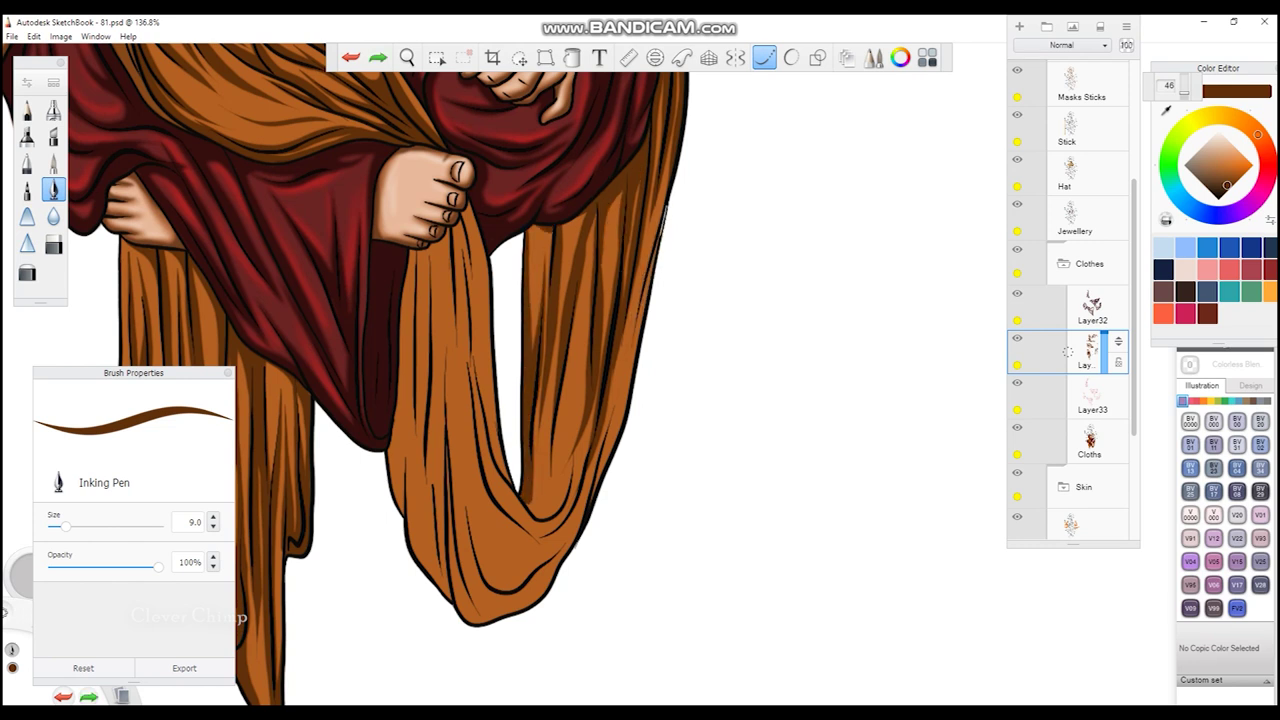
drag(662, 235, 618, 393)
mouse_move(636, 342)
mouse_down()
mouse_move(598, 482)
mouse_move(512, 540)
mouse_up()
drag(565, 374, 545, 506)
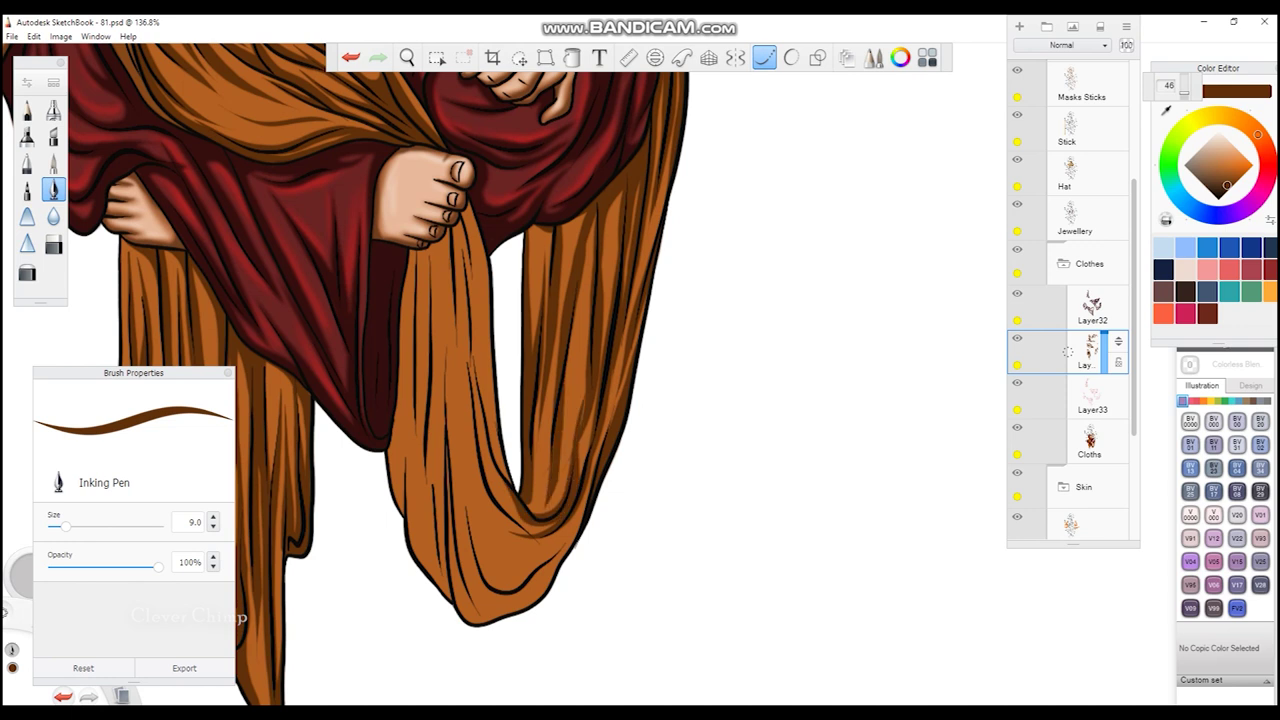
- Paint curved dark brown shadows through the bottom bend of the looped orange drape
drag(476, 338, 464, 456)
drag(470, 428, 534, 534)
drag(516, 444, 462, 604)
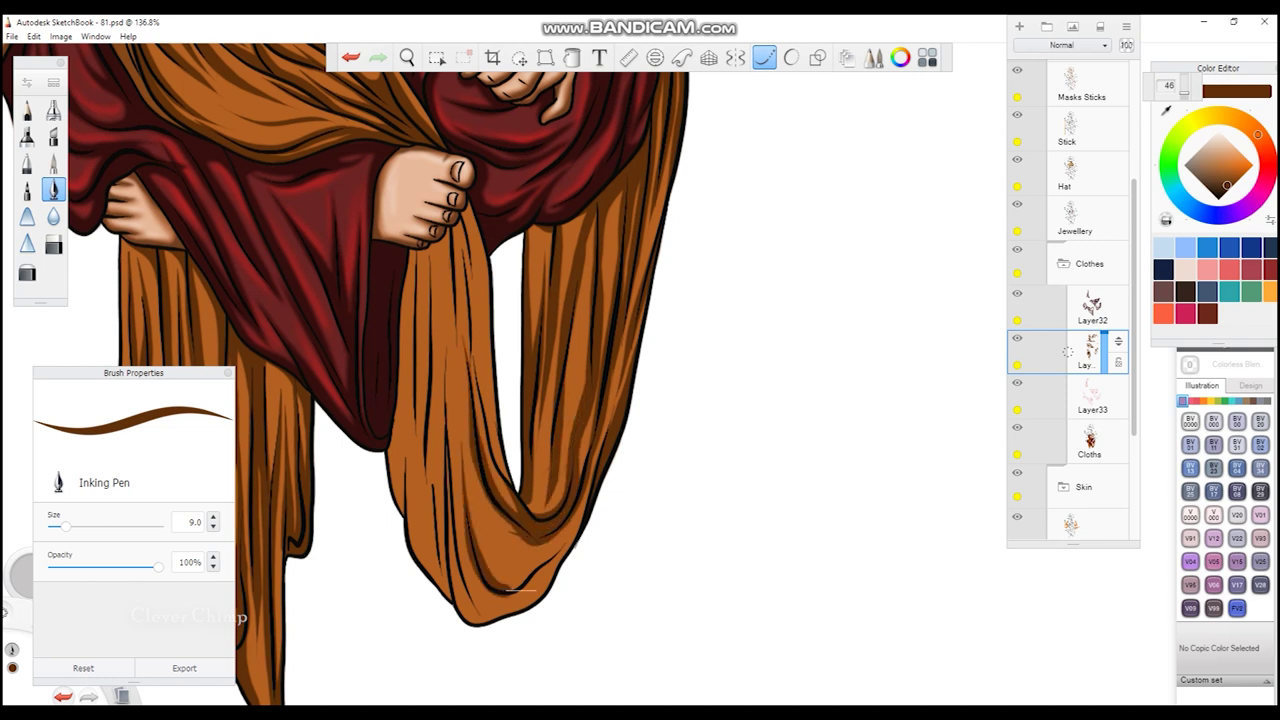
drag(588, 490, 494, 604)
drag(446, 340, 492, 620)
drag(478, 590, 530, 622)
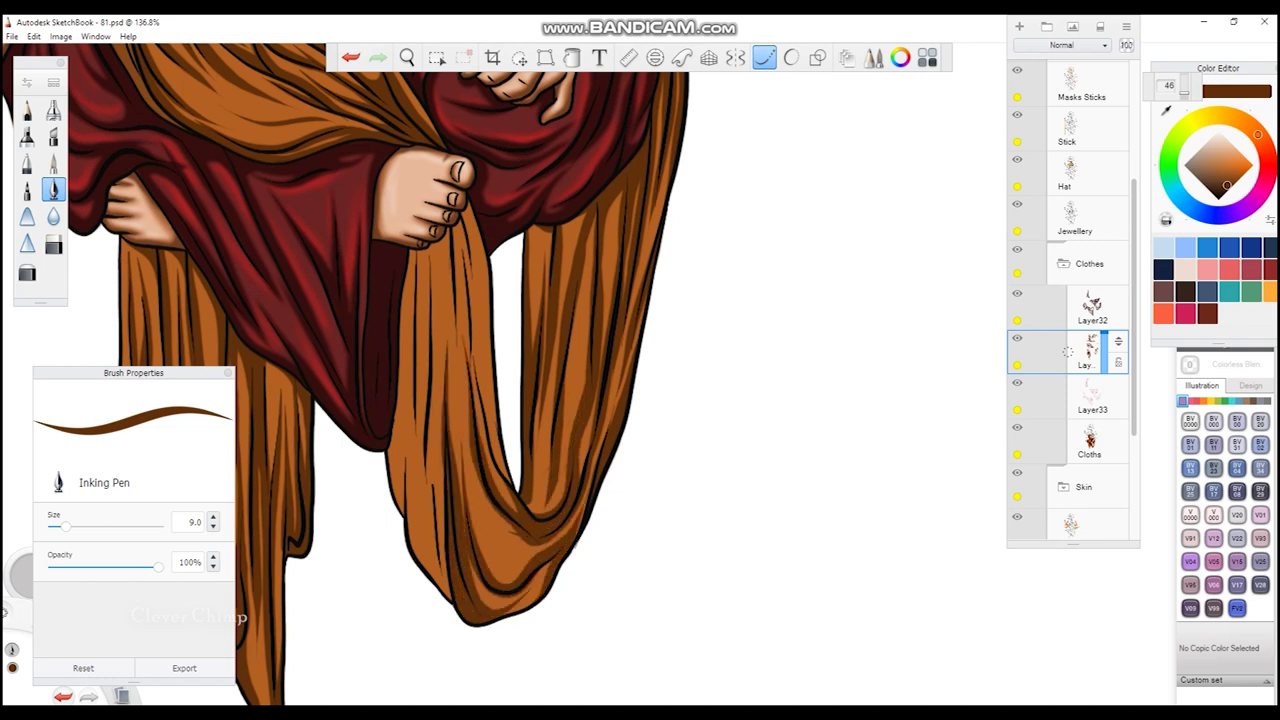
- Shade the vertical folds of the loop's inner strand beneath the front foot, undoing unwanted strokes
drag(430, 250, 432, 512)
drag(406, 410, 448, 604)
key(ctrl+z)
mouse_move(404, 382)
mouse_down()
mouse_move(440, 586)
mouse_move(428, 598)
mouse_up()
mouse_move(444, 230)
mouse_down()
mouse_move(460, 414)
mouse_move(466, 374)
mouse_up()
drag(464, 214, 481, 352)
key(ctrl+z)
- Paint dark brown shadow on the looped drape's inner strand where it meets the maroon cloth, undoing unwanted strokes
mouse_move(412, 248)
mouse_down()
mouse_move(420, 398)
mouse_move(402, 374)
mouse_up()
drag(406, 346, 400, 408)
drag(400, 310, 396, 438)
key(ctrl+z)
key(ctrl+z)
drag(404, 272, 398, 422)
drag(412, 250, 406, 302)
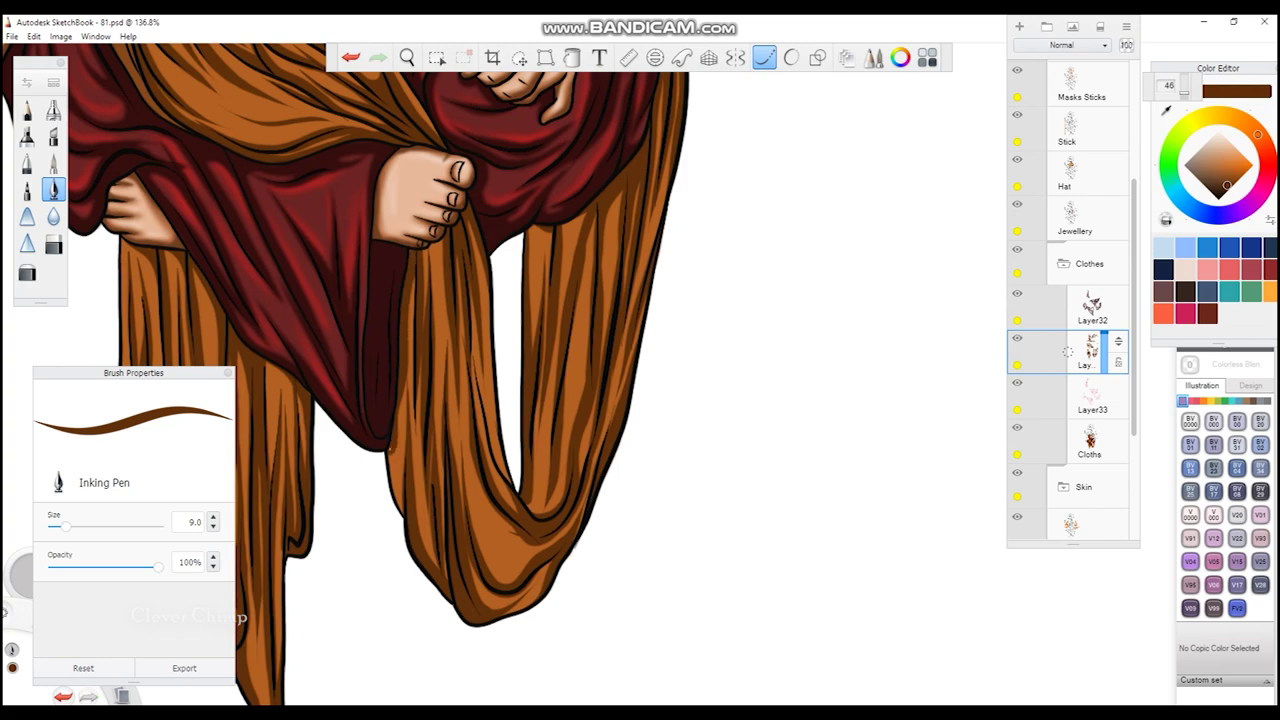
drag(388, 450, 390, 502)
key(ctrl+z)
key(ctrl+z)
- Shade the orange cloth panel between the bent forearm and the maroon waist with dark brown
scroll(500, 380, down, 5)
scroll(500, 380, up, 6)
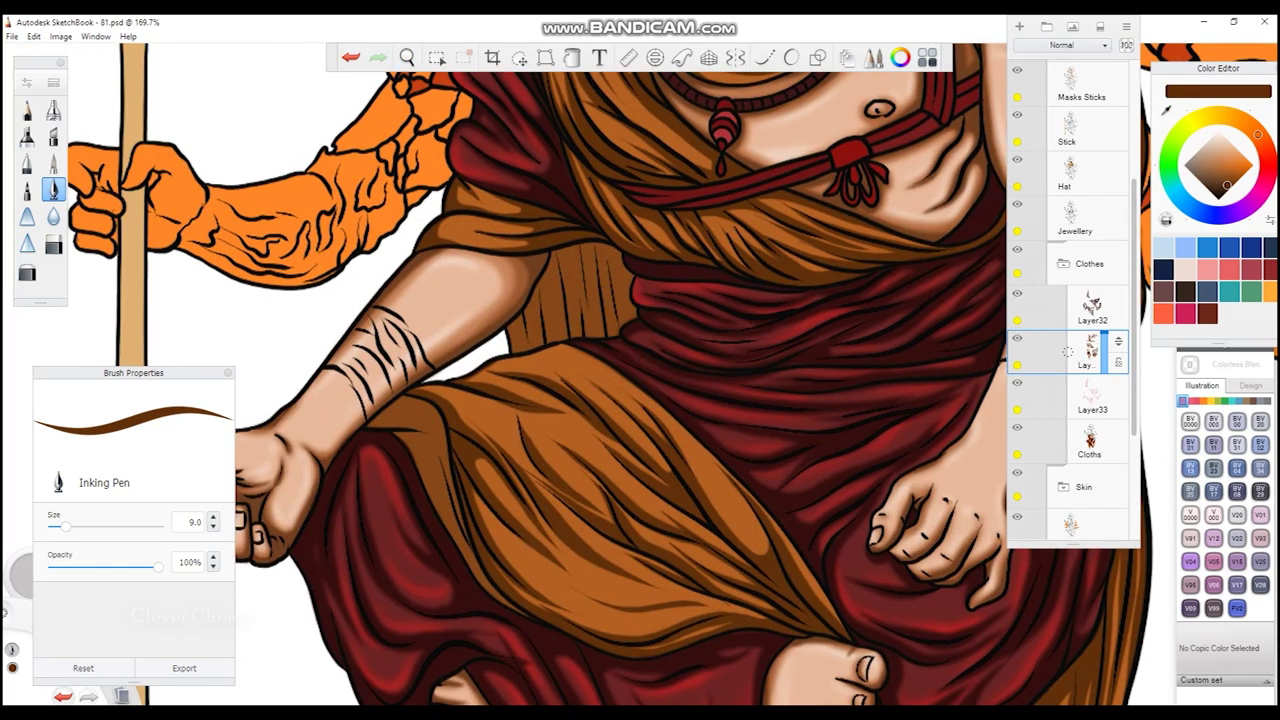
drag(558, 252, 576, 336)
mouse_move(562, 254)
mouse_down()
mouse_move(584, 360)
mouse_move(604, 338)
mouse_up()
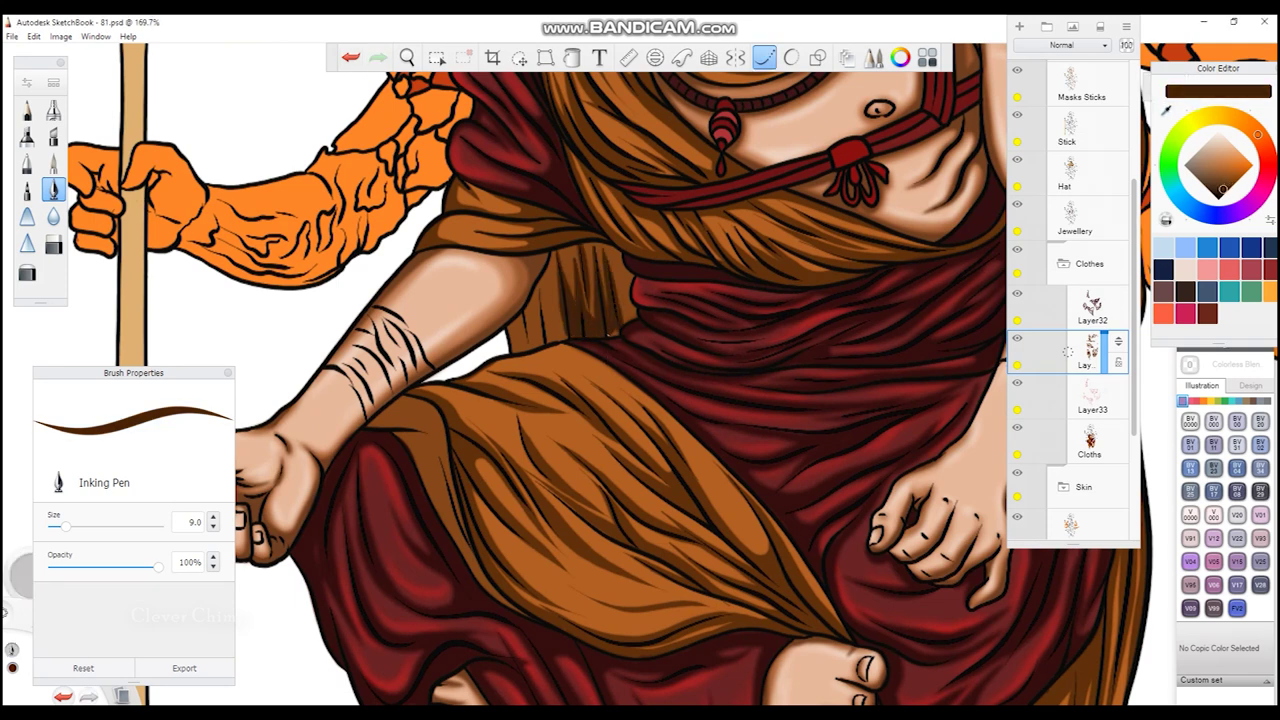
- Deepen the creases of the orange clothes with a darker brown, using the Inking Pen at size 7.0
key([)
key([)
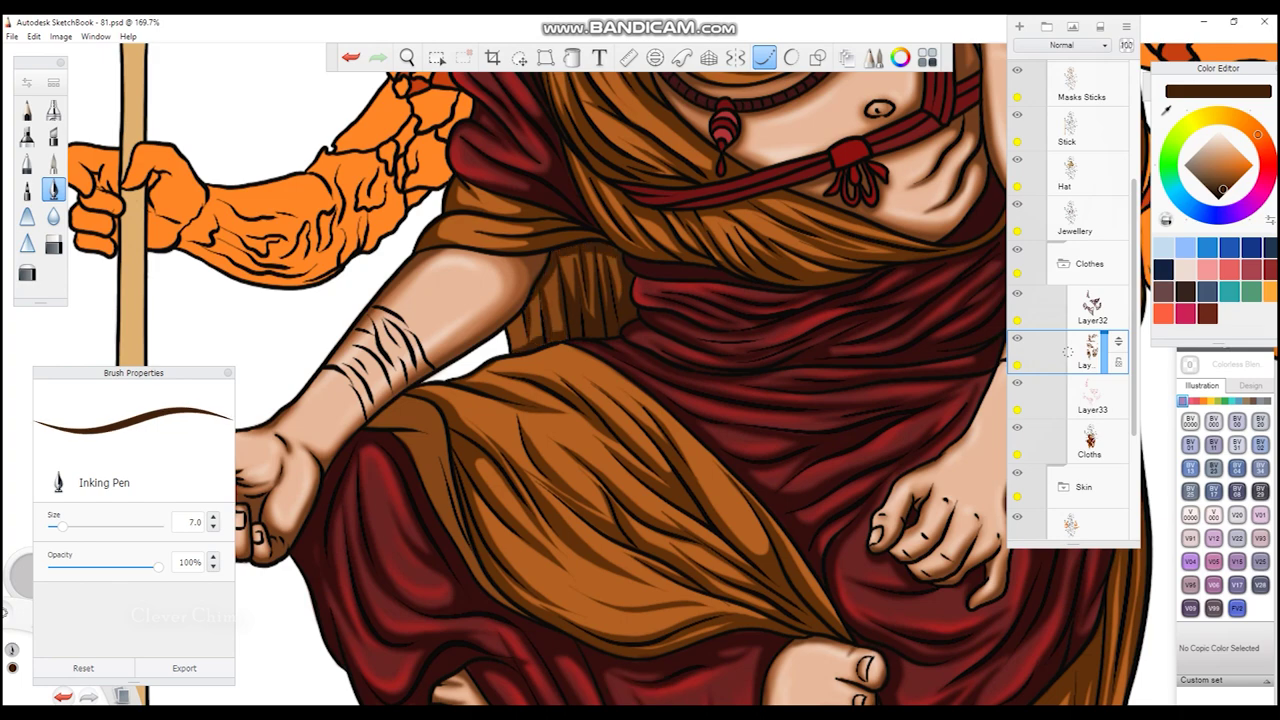
scroll(600, 380, down, 3)
drag(440, 330, 465, 440)
key(ctrl+z)
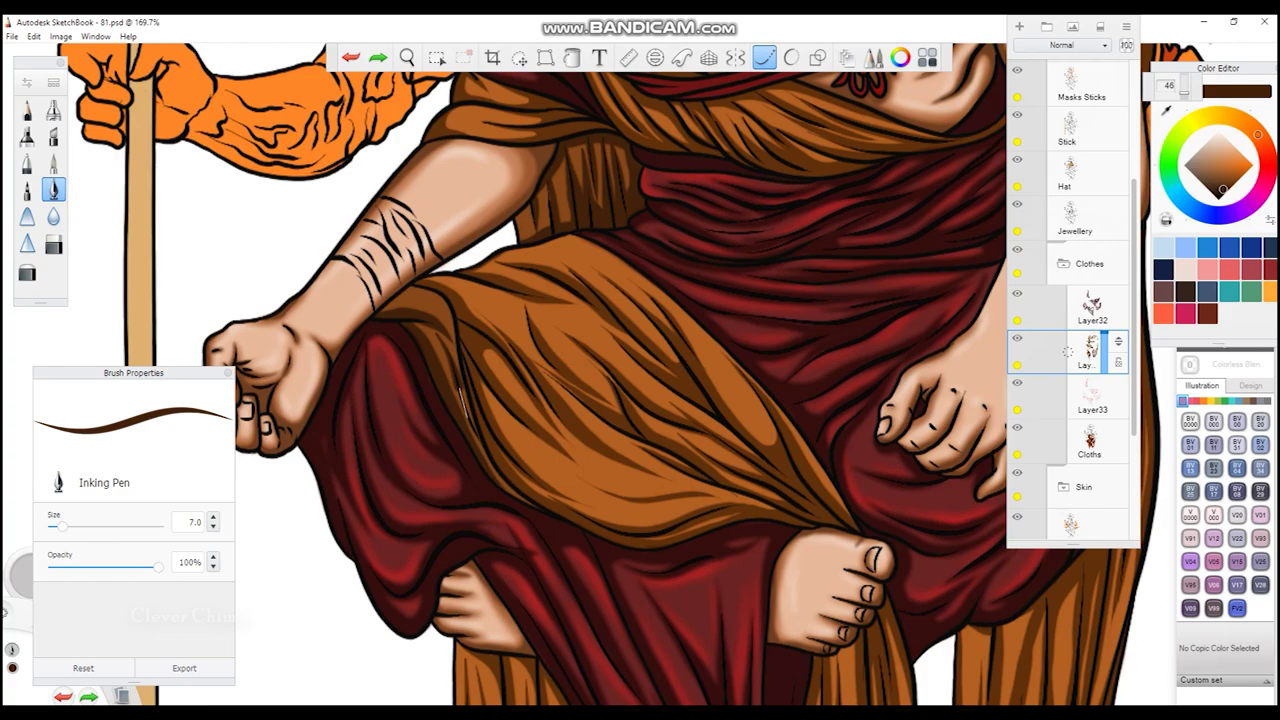
scroll(600, 380, down, 3)
drag(657, 503, 640, 360)
- Soften the brown shadows on the orange clothes with the Blur brush at size 35.7 and strength 3.0
click(53, 216)
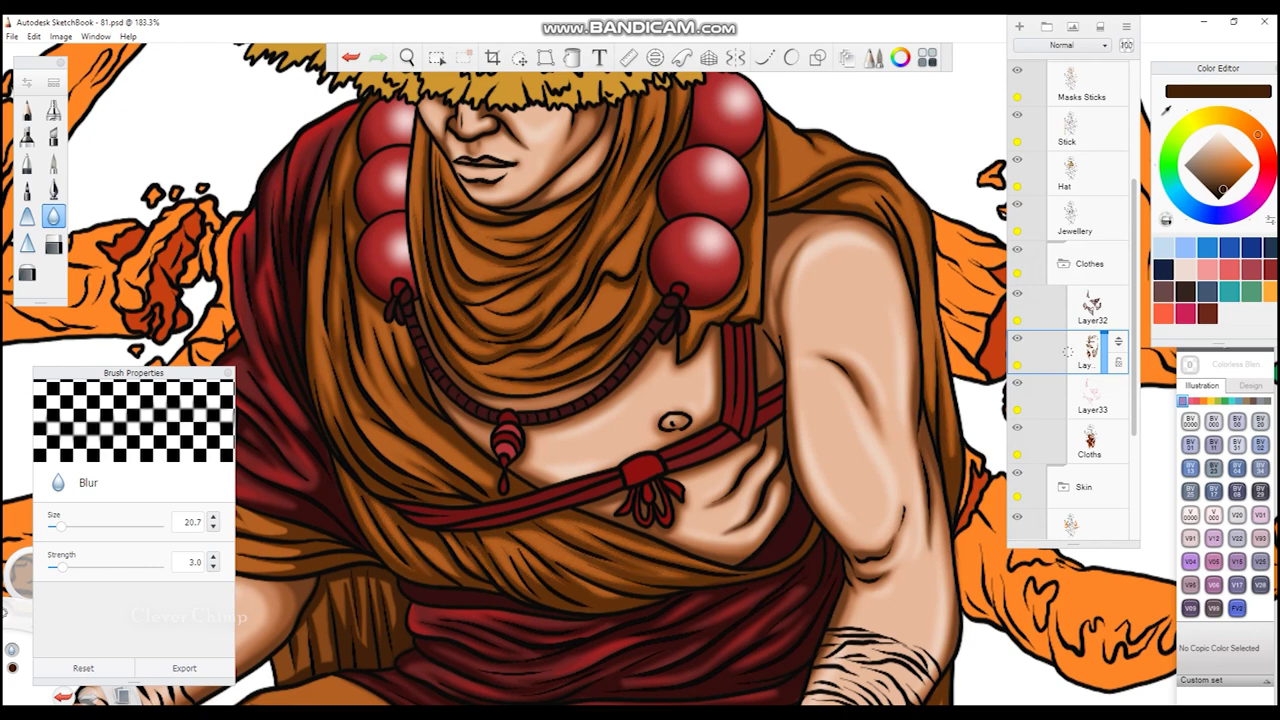
scroll(553, 314, down, 3)
drag(619, 304, 571, 310)
key(bracketright)
drag(760, 240, 705, 100)
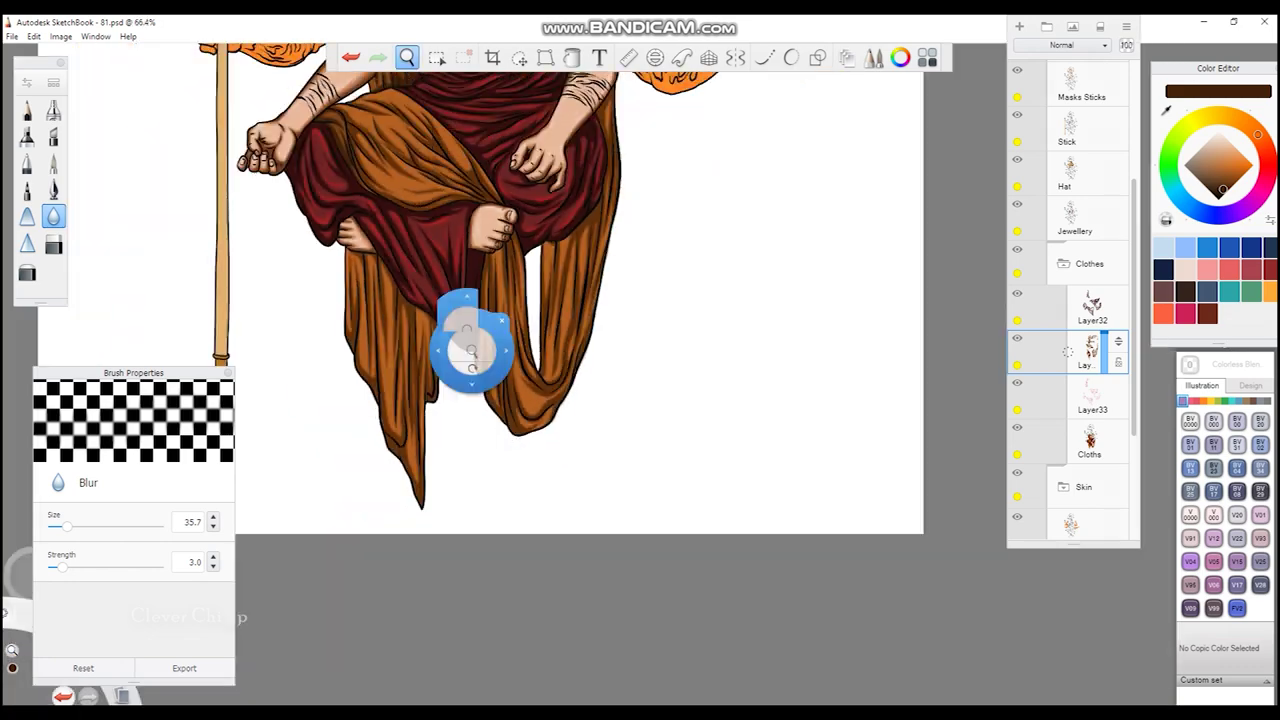
drag(471, 343, 471, 680)
- Add a layer between Layer34 and Layer33 and paint light orange highlights on the orange folds with the size 7.0 Inking Pen
key(ctrl+l)
scroll(915, 208, up, 3)
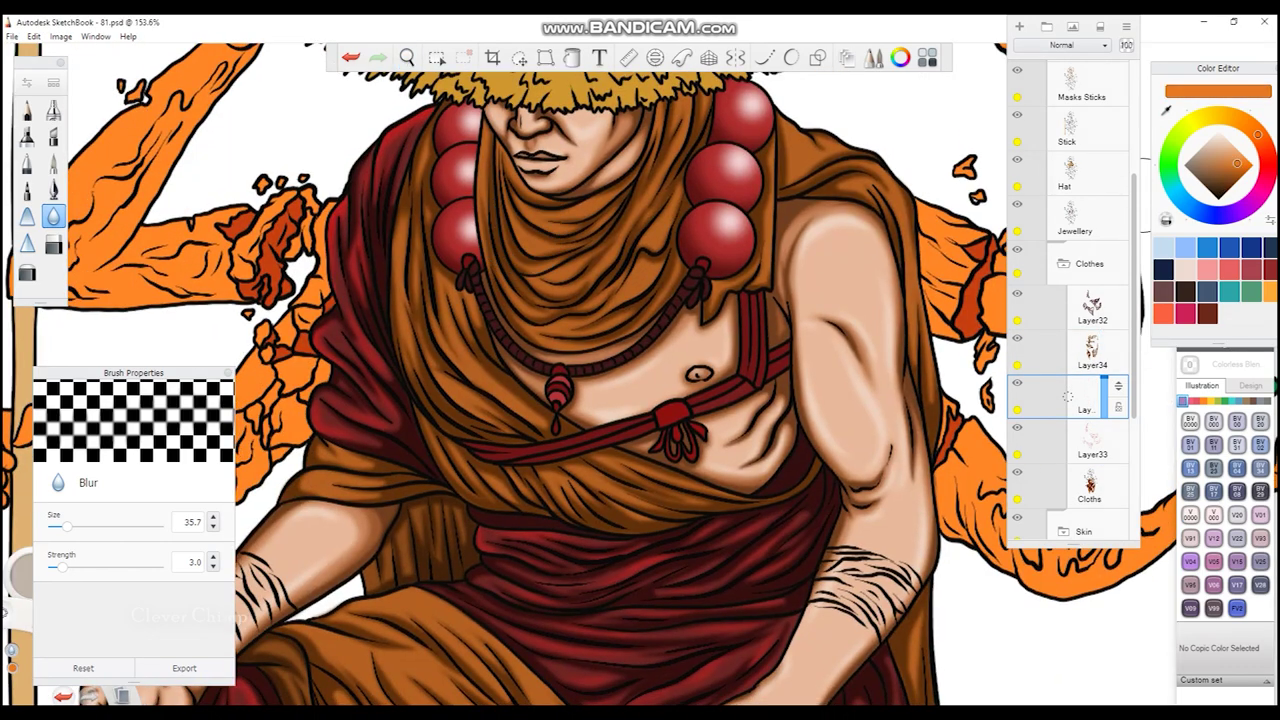
click(53, 190)
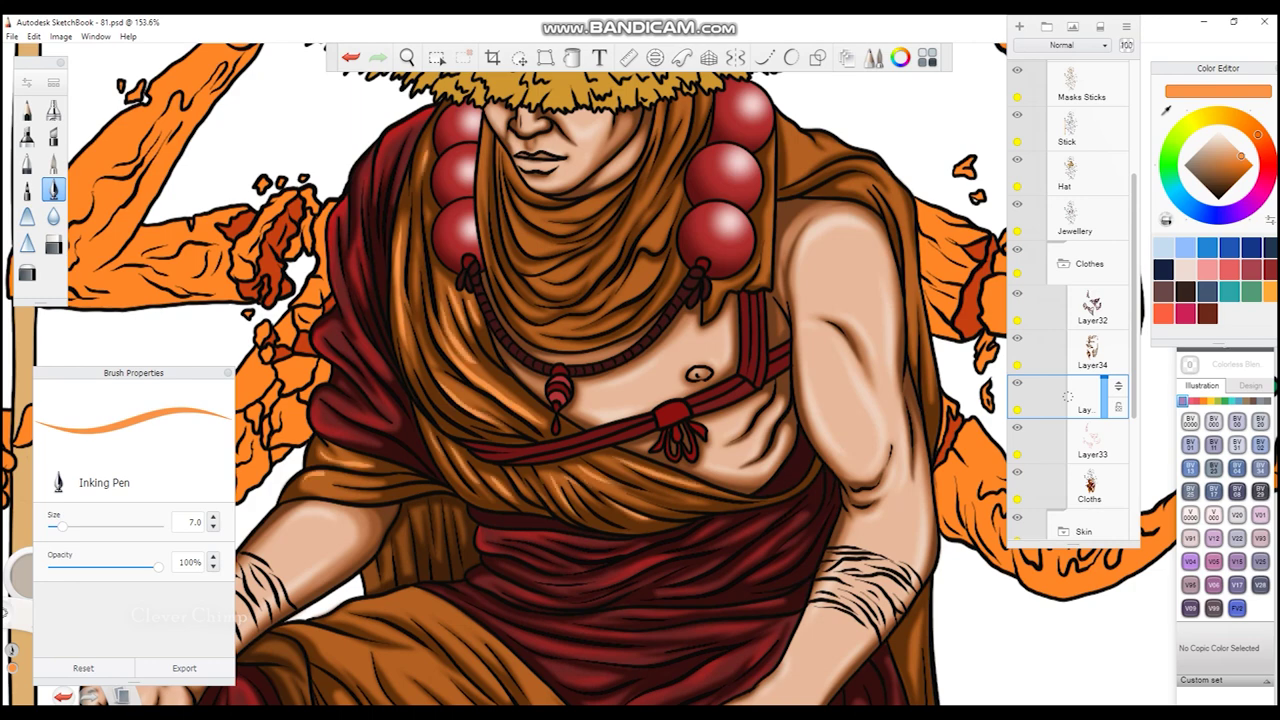
scroll(590, 374, up, 2)
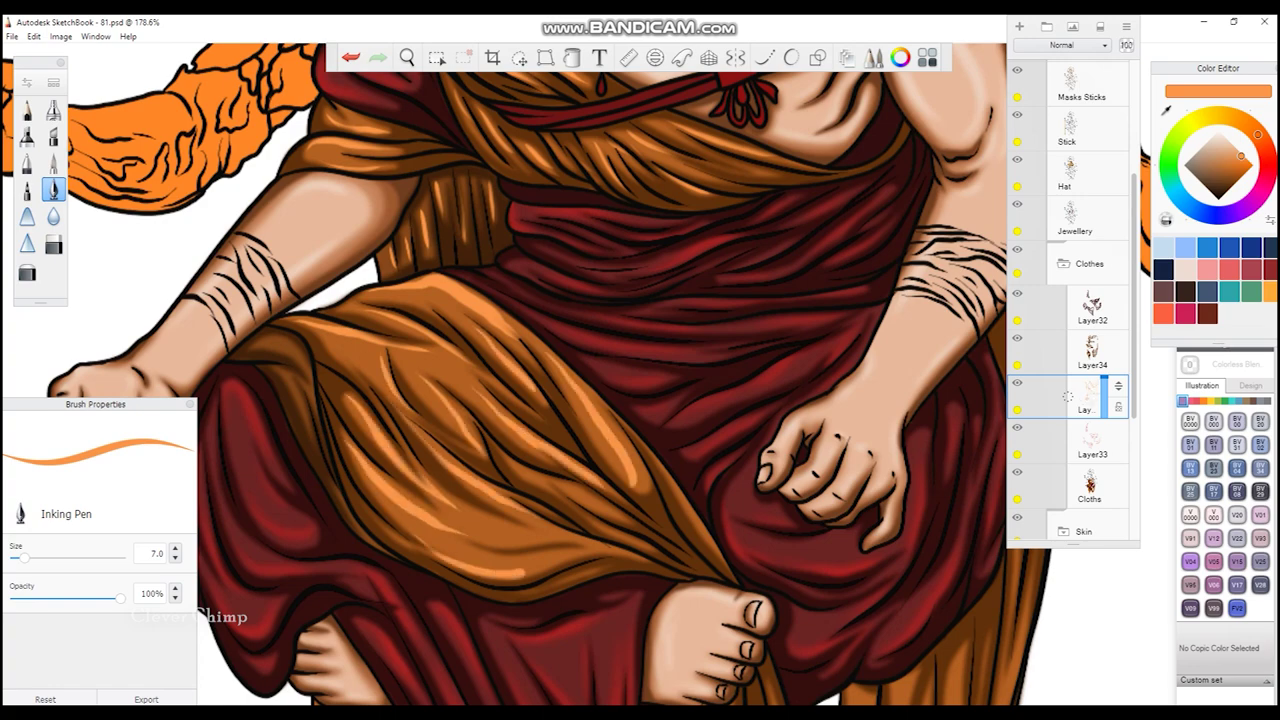
key(space)
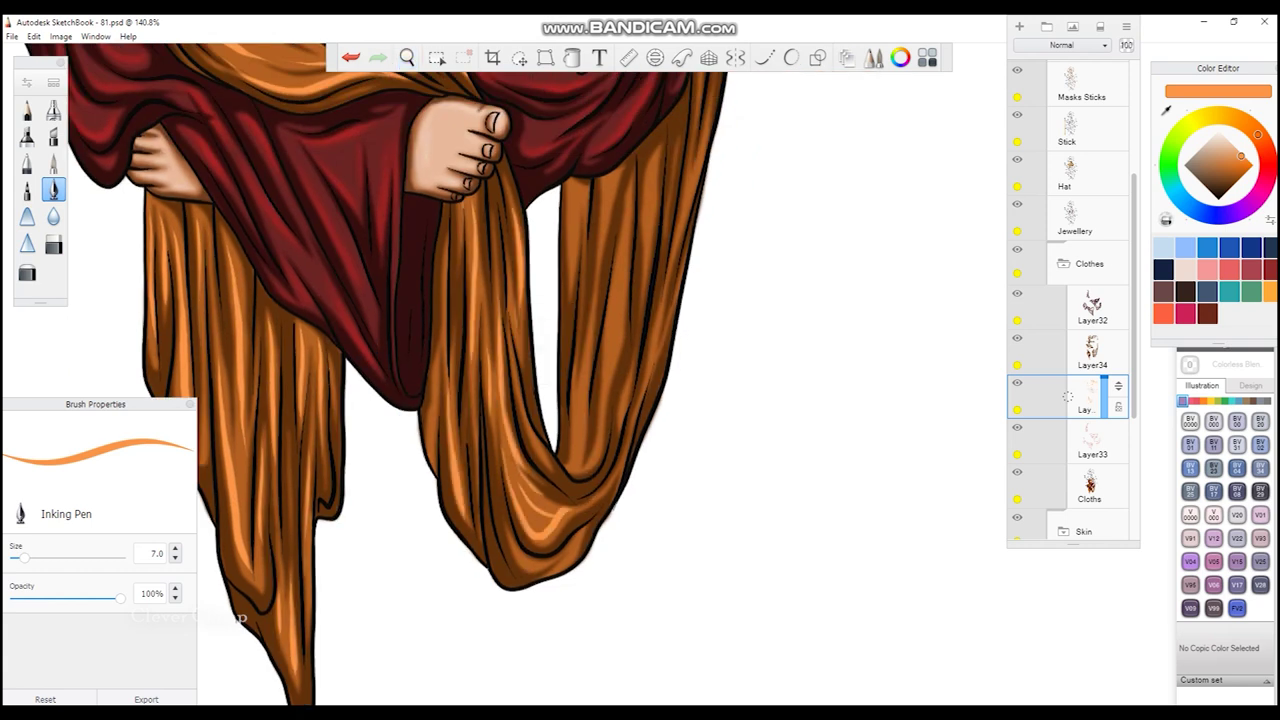
scroll(410, 548, down, 5)
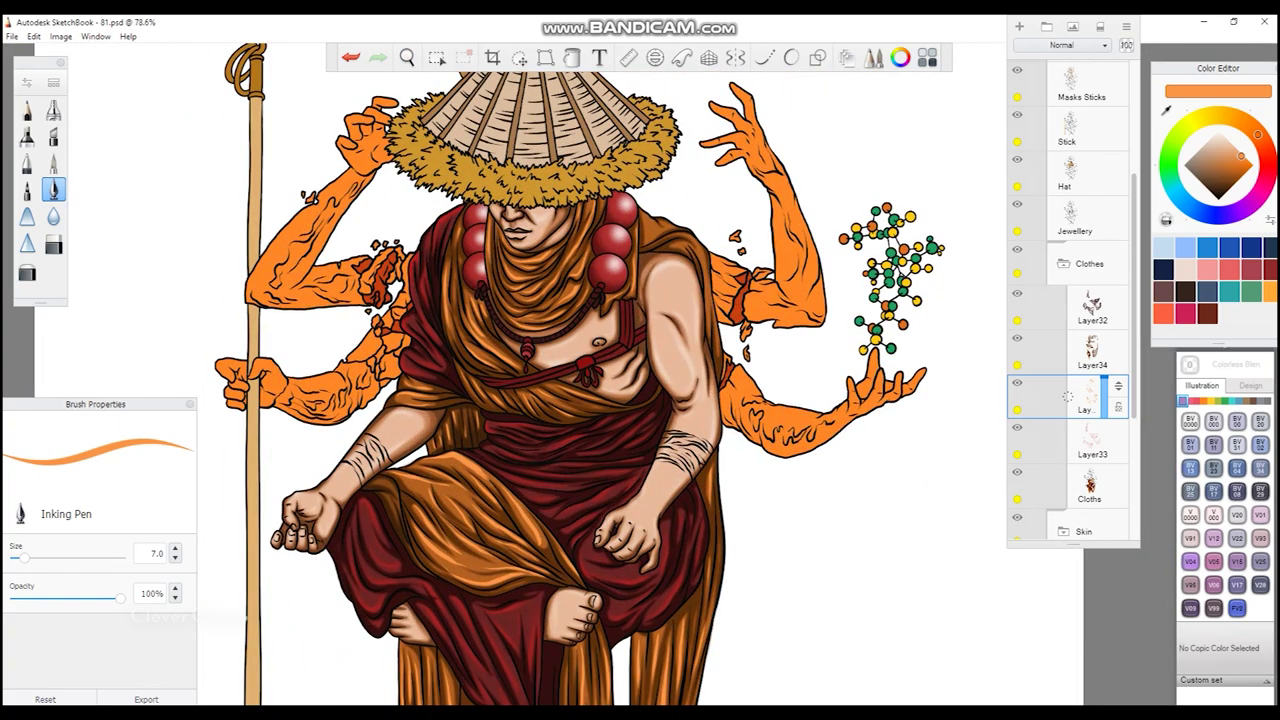
- Blur the light orange highlights across the orange clothes with the Blur brush at strength 7.0
click(53, 216)
text(7)
key(Return)
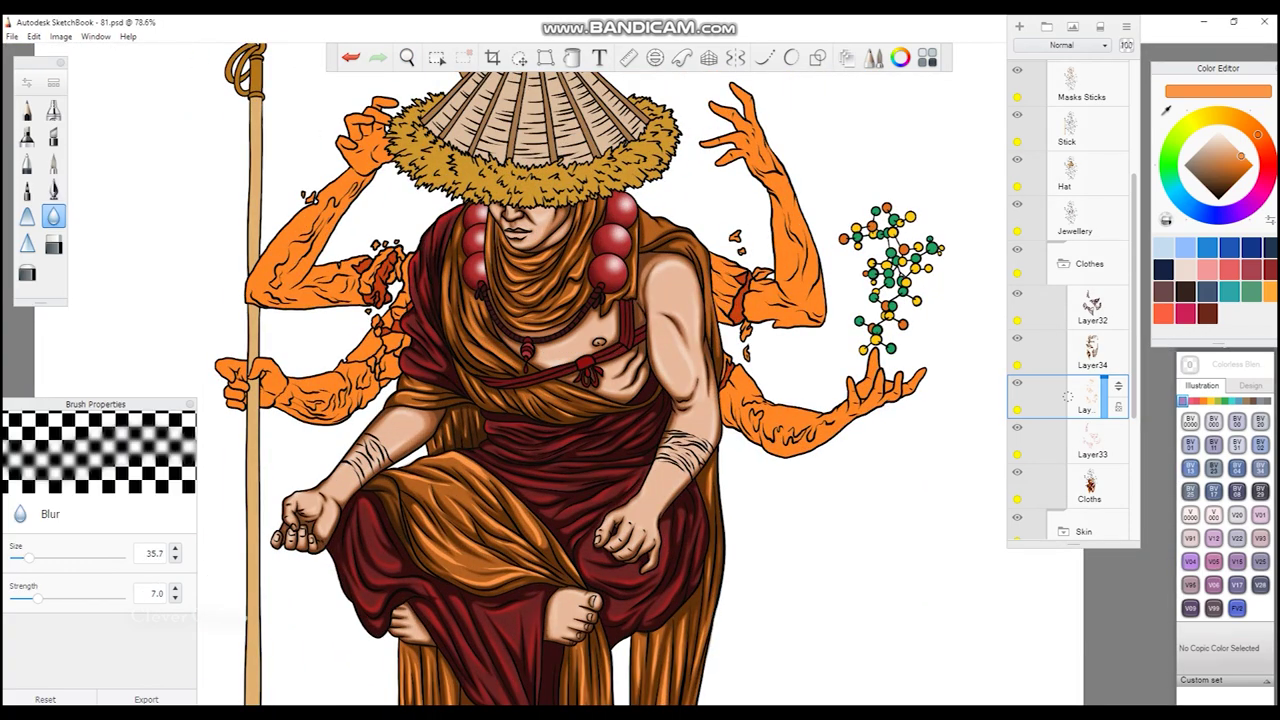
scroll(609, 309, up, 5)
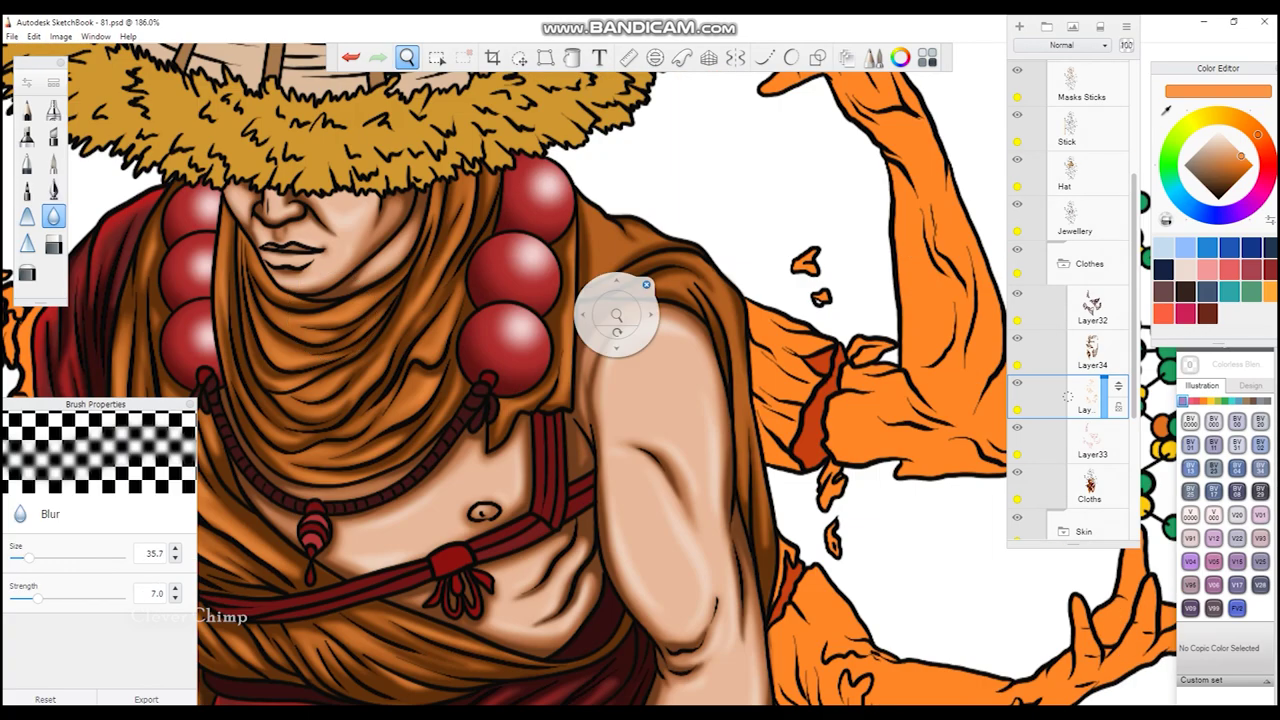
scroll(706, 214, down, 5)
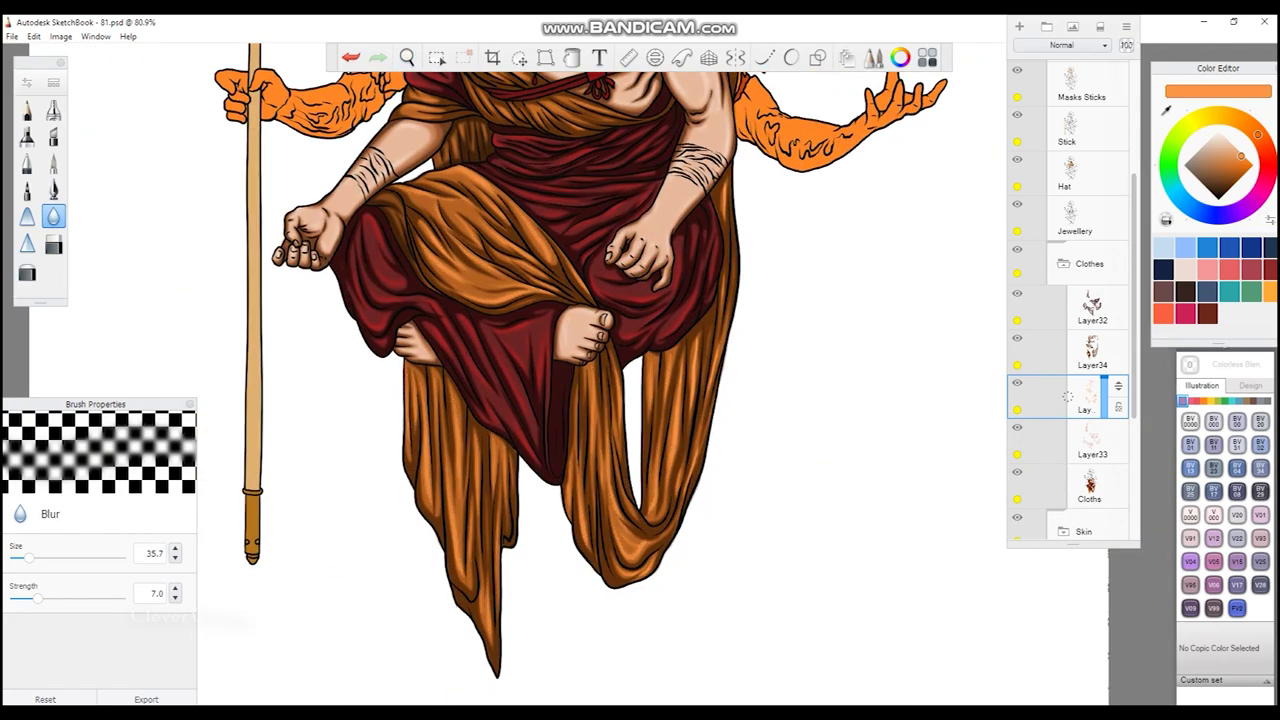
scroll(640, 255, down, 2)
- On a new layer above Layer35, paint thin pale peach highlights on the orange neck, chest, shoulder and lap folds
scroll(480, 215, up, 5)
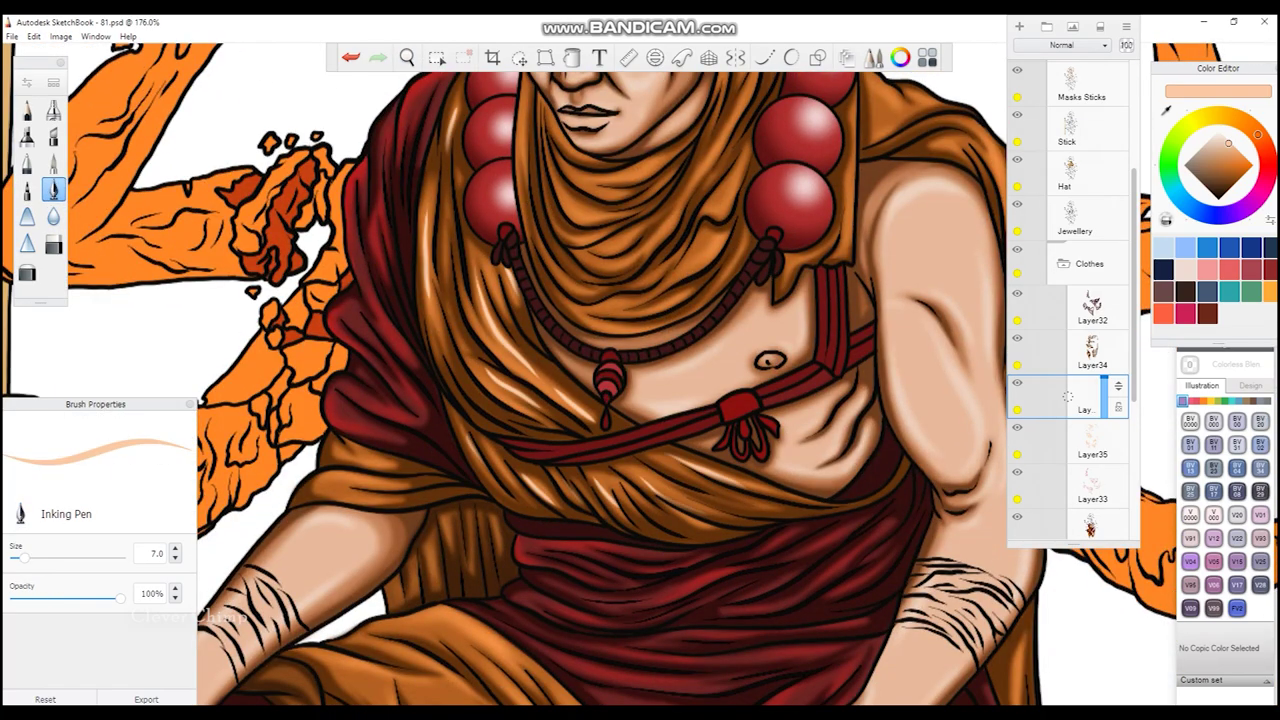
drag(663, 314, 451, 424)
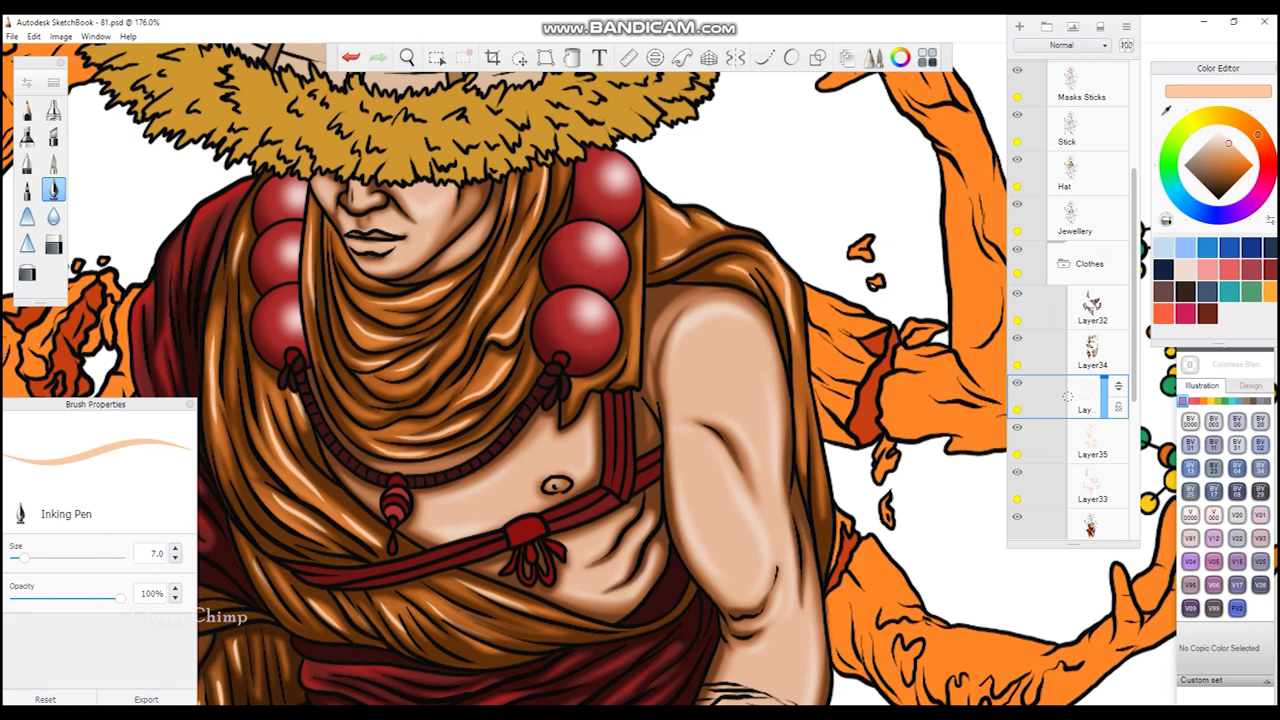
drag(820, 500, 900, 100)
key(ctrl+z)
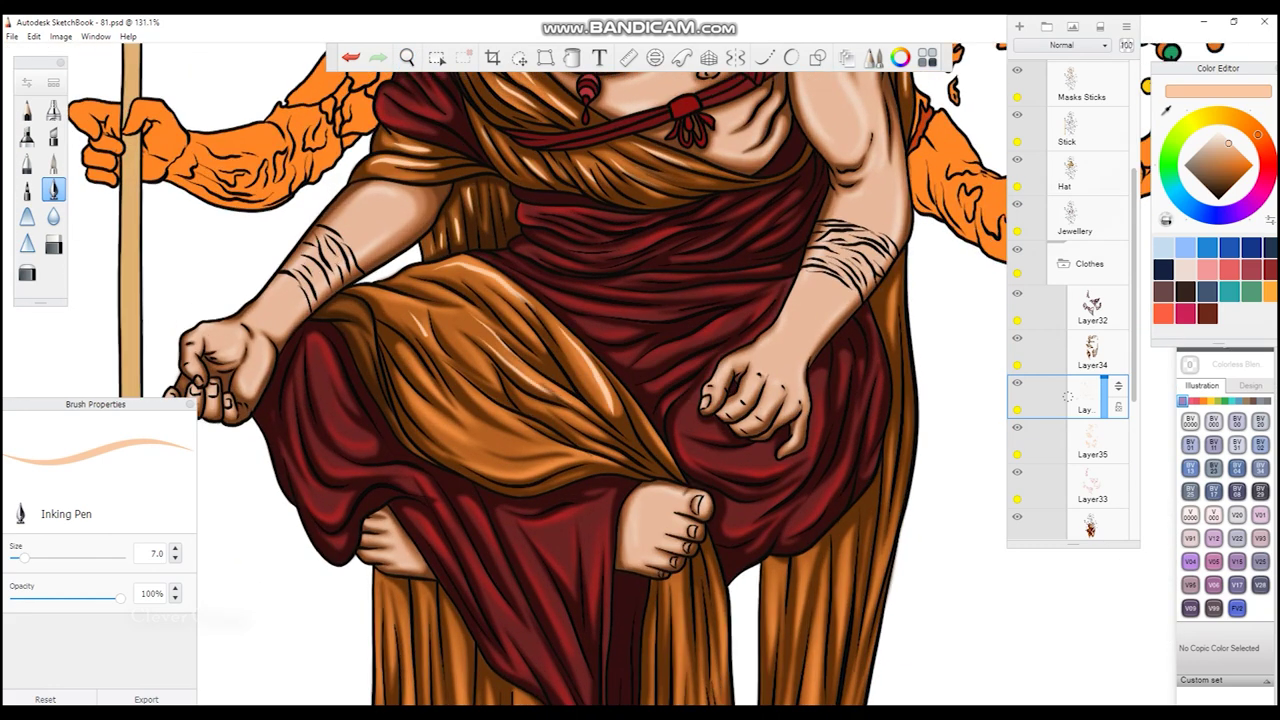
key(ctrl+y)
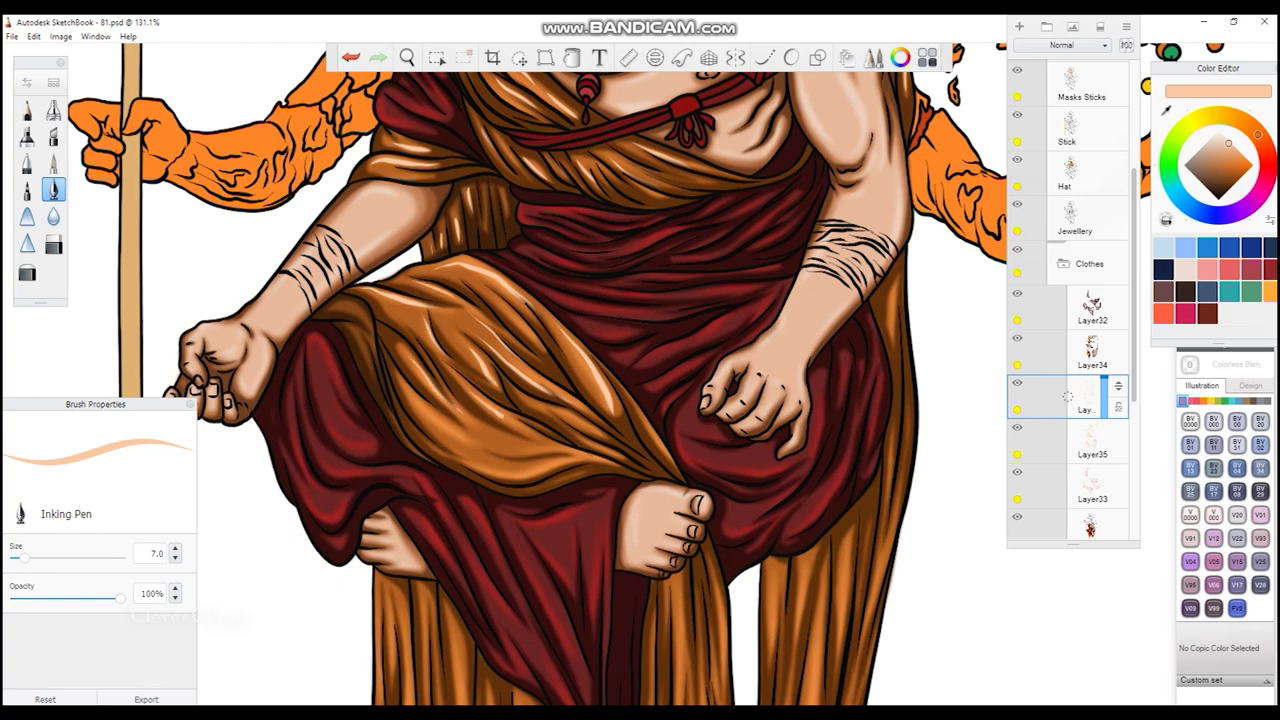
- Paint pale peach highlights down the folds of the orange drape hanging below the rear foot
drag(660, 530, 615, 120)
mouse_move(328, 192)
mouse_down()
mouse_move(328, 268)
mouse_move(340, 272)
mouse_up()
drag(358, 296, 360, 396)
mouse_move(373, 194)
mouse_down()
mouse_move(373, 256)
mouse_move(411, 342)
mouse_up()
drag(414, 398, 414, 528)
drag(439, 310, 439, 420)
drag(456, 538, 462, 622)
drag(469, 296, 469, 374)
drag(488, 304, 488, 410)
- Paint pale peach highlights along both strands of the looped orange drape below the front foot and maroon hip
drag(600, 232, 600, 348)
drag(612, 374, 612, 460)
drag(628, 182, 628, 310)
drag(664, 300, 664, 492)
drag(721, 320, 721, 416)
drag(672, 180, 675, 276)
drag(749, 160, 749, 246)
drag(722, 178, 722, 256)
drag(757, 210, 757, 374)
drag(788, 144, 788, 260)
drag(730, 474, 678, 512)
drag(791, 268, 791, 370)
drag(823, 134, 823, 234)
mouse_move(600, 200)
mouse_down()
mouse_move(450, 600)
mouse_move(400, 500)
mouse_move(450, 560)
mouse_up()
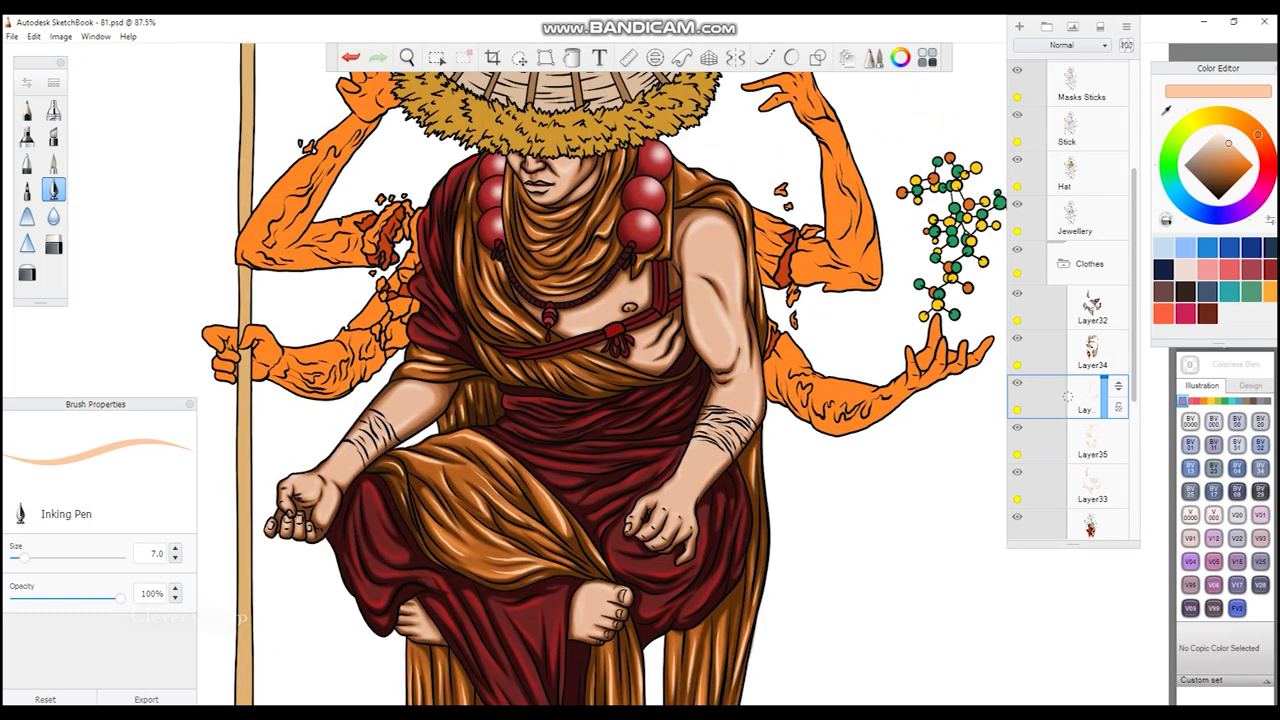
- Blur the pale peach highlights across the orange clothes and hanging drapes with the Blur brush at size 35.7 and strength 5.0
click(53, 216)
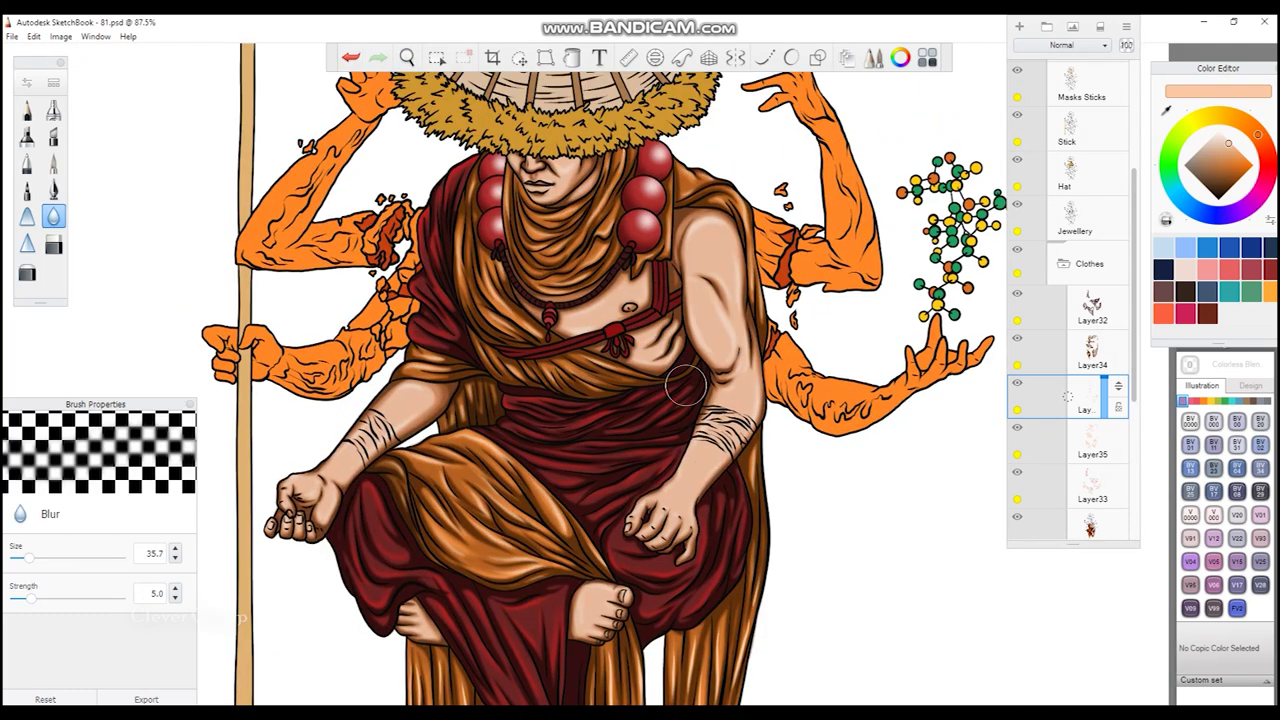
drag(690, 370, 675, 45)
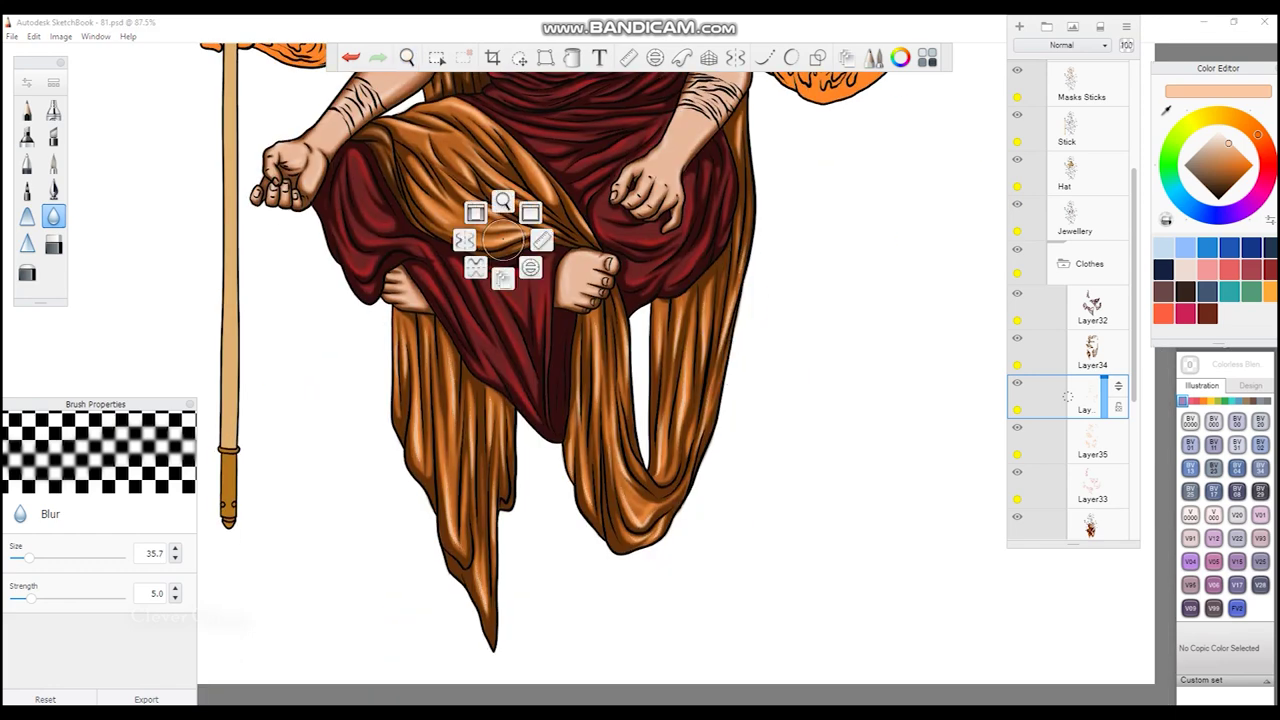
scroll(500, 240, down, 3)
scroll(500, 240, up, 2)
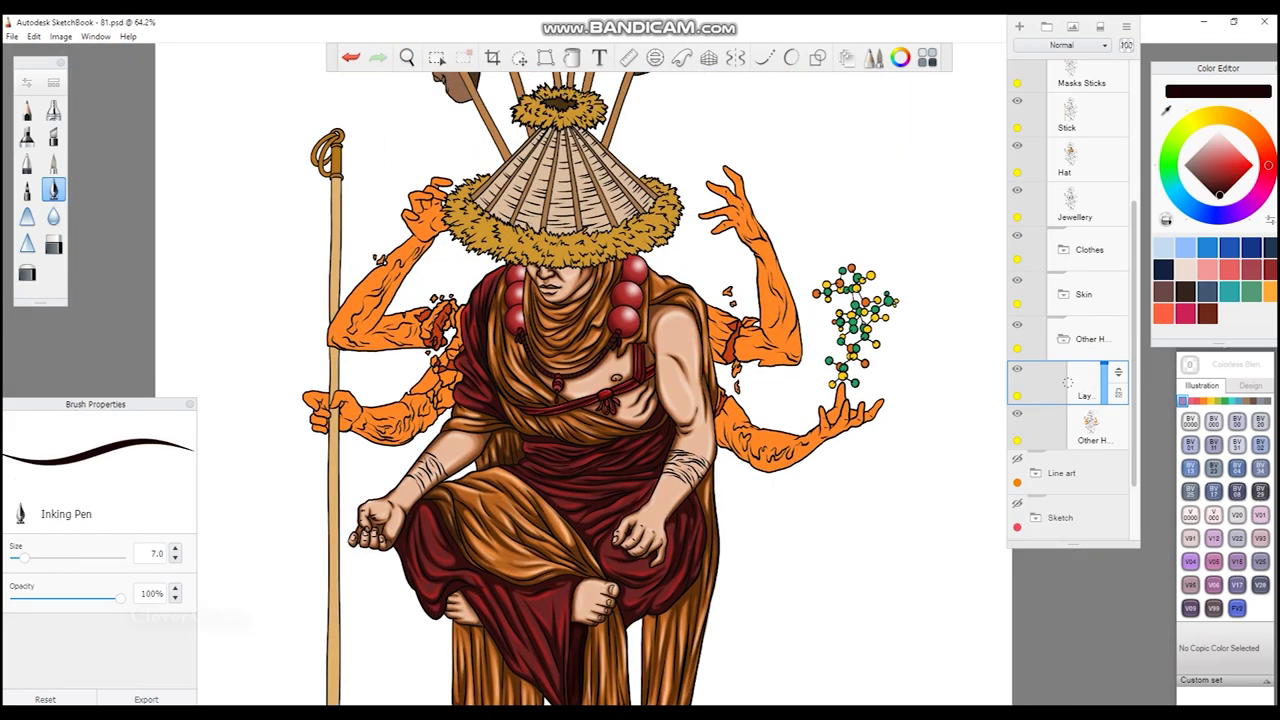
- On the empty layer above the extra arms' base colour, paint G03 Meadow Green shadows along the raised arm beside the staff
click(1225, 400)
click(1213, 468)
scroll(557, 320, up, 5)
drag(370, 405, 385, 480)
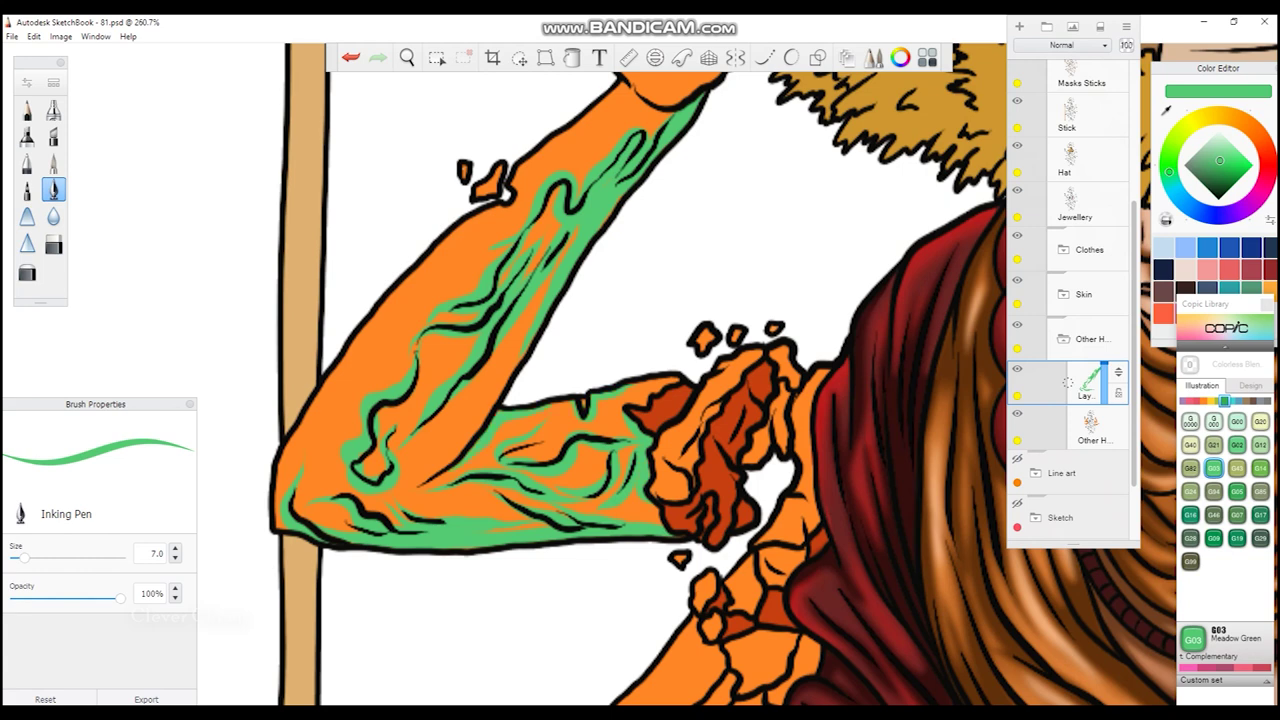
- Paint Meadow Green shadows on the cracked stump, the lower arm gripping the staff and the raised hand beside the hat
drag(700, 400, 495, 310)
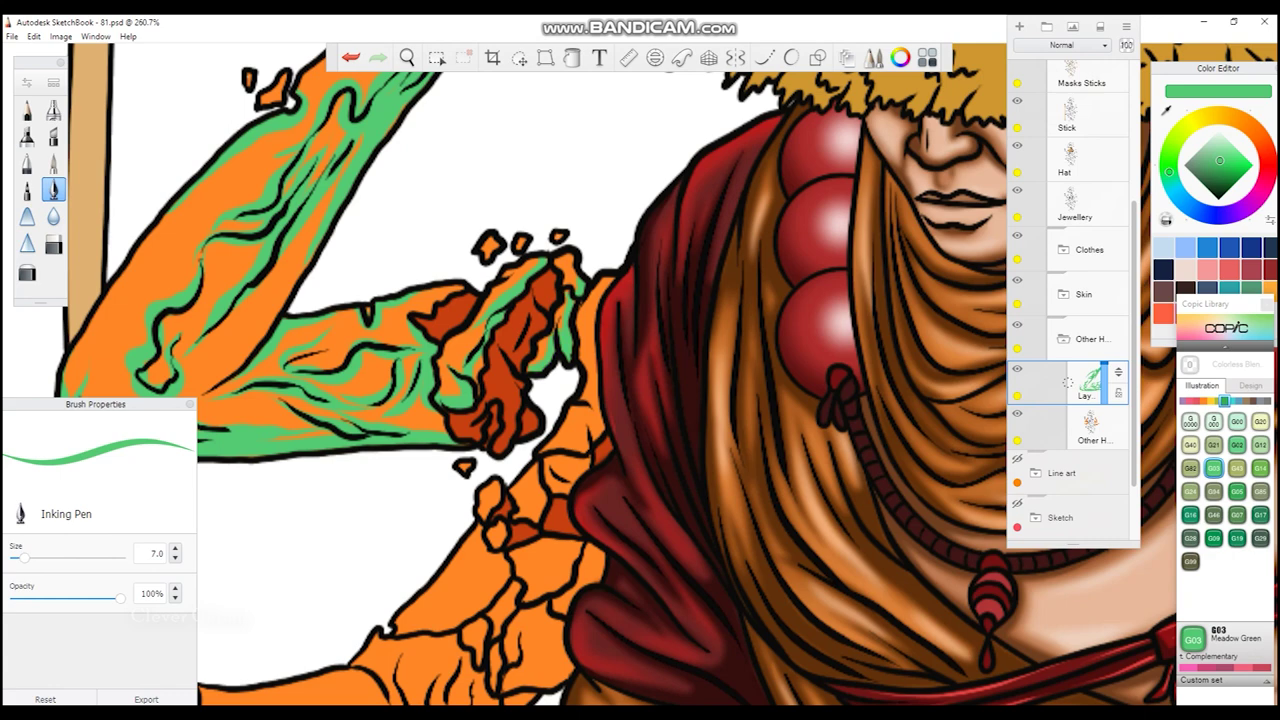
drag(600, 566, 750, 316)
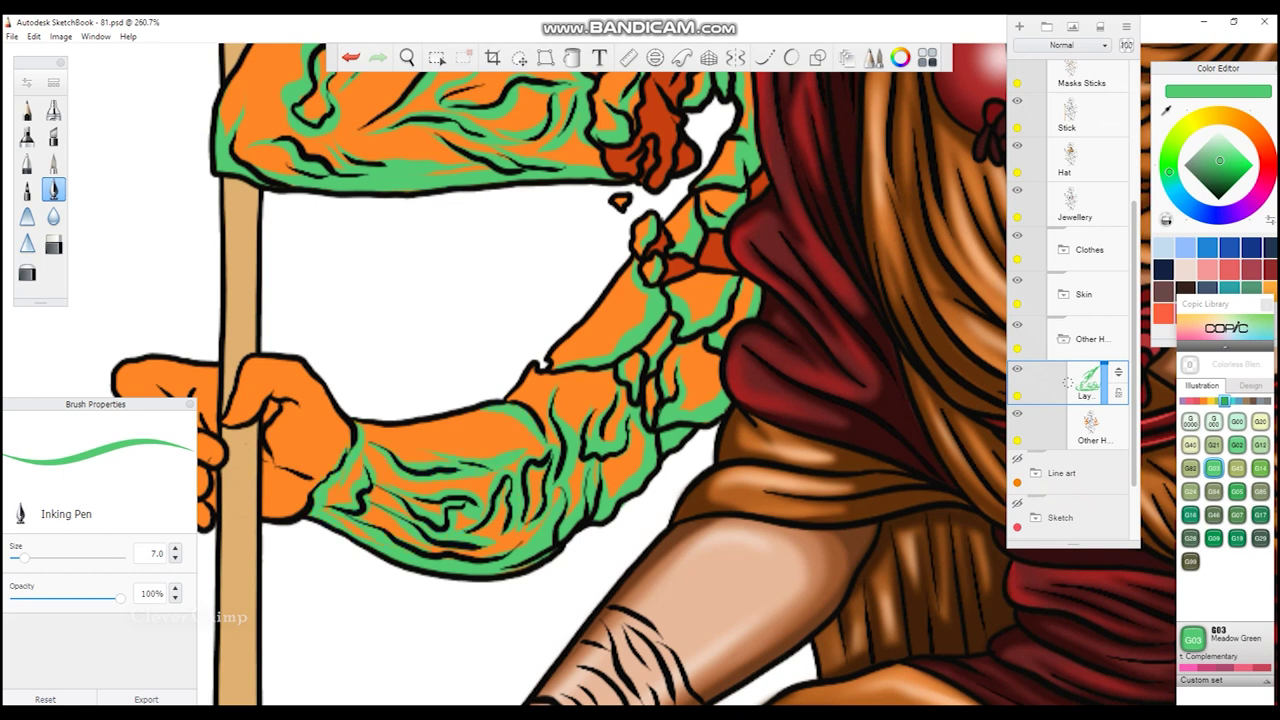
drag(474, 395, 636, 380)
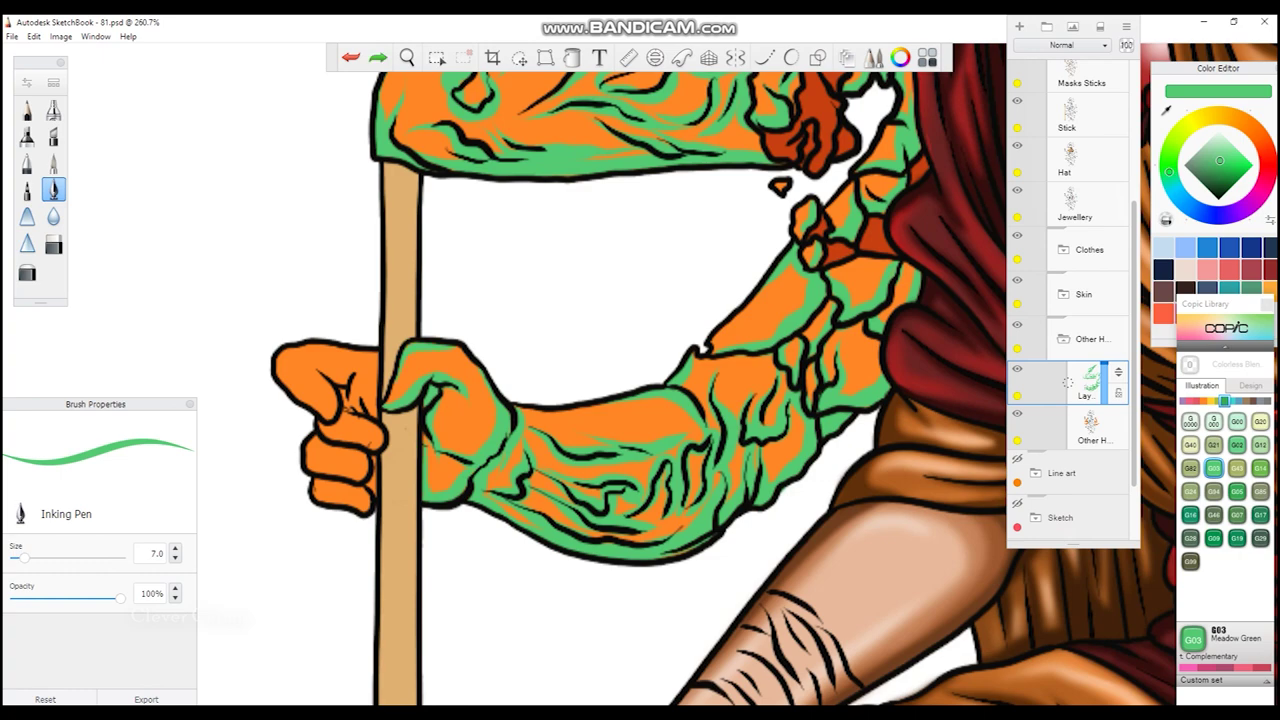
drag(663, 443, 640, 400)
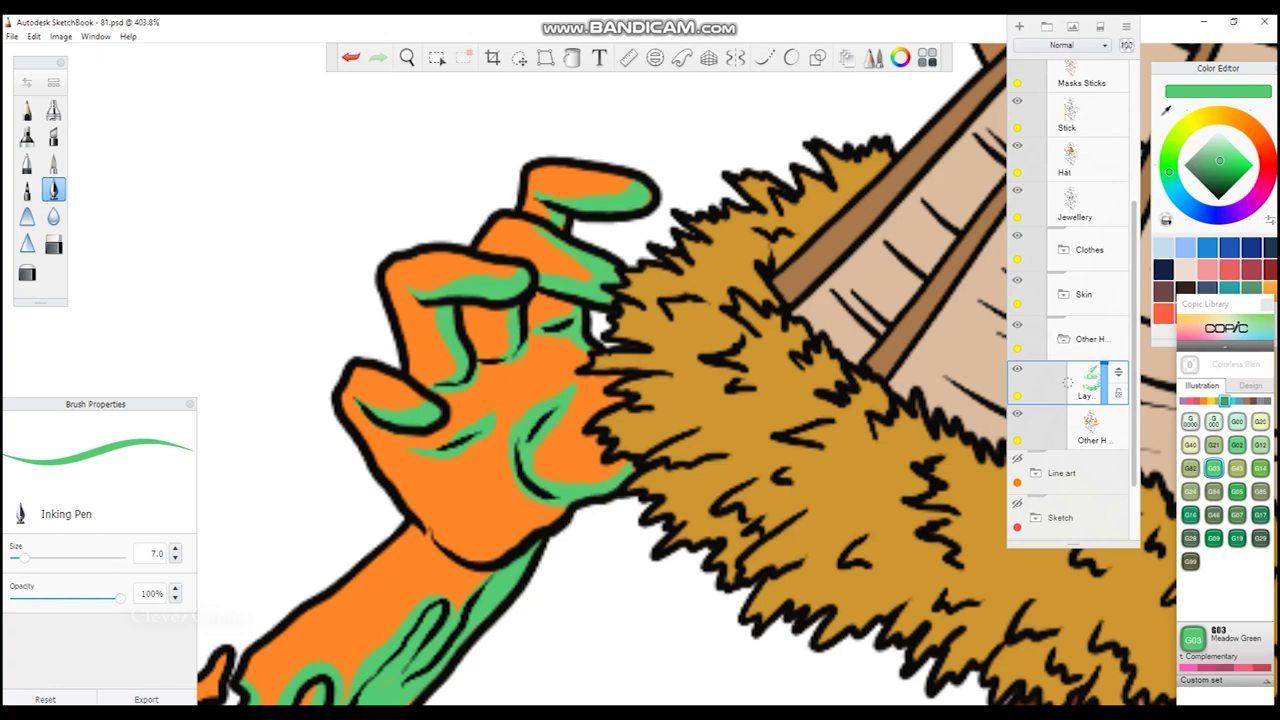
drag(508, 291, 520, 300)
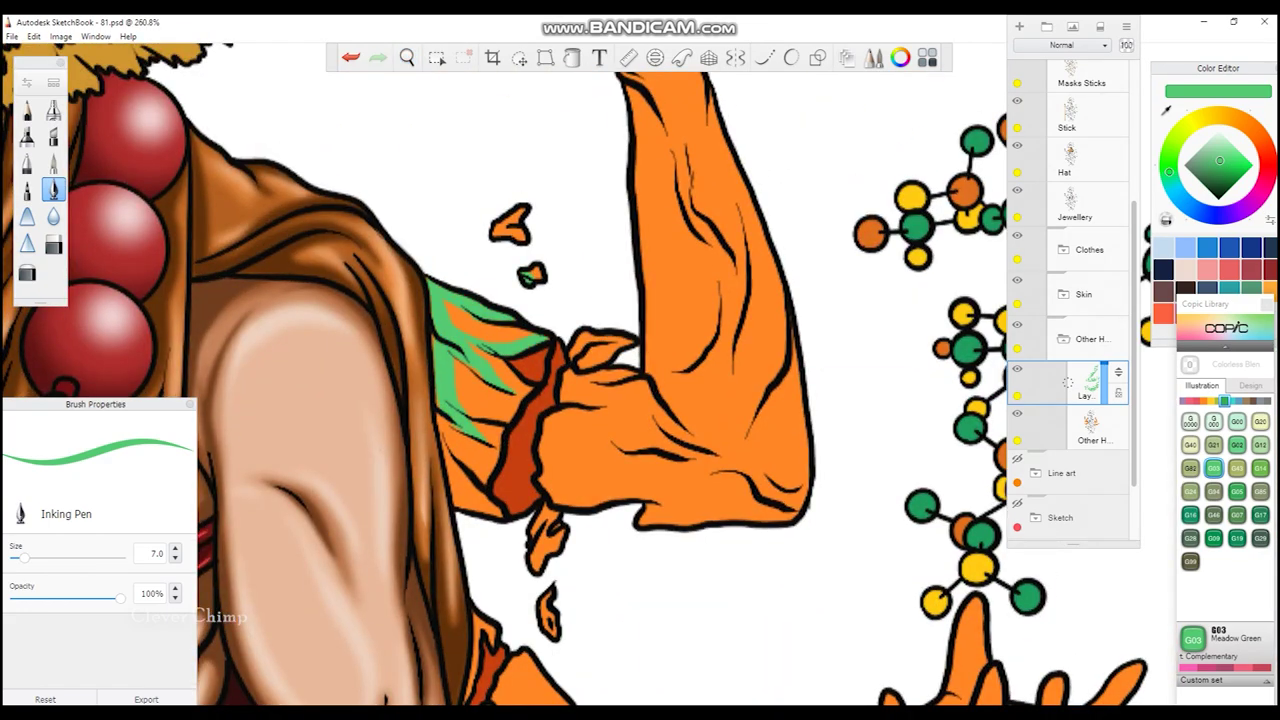
- Paint Meadow Green shadows on the two extra arms on the molecule side, including their hands and floating fragments
key(ctrl+z)
drag(714, 90, 651, 343)
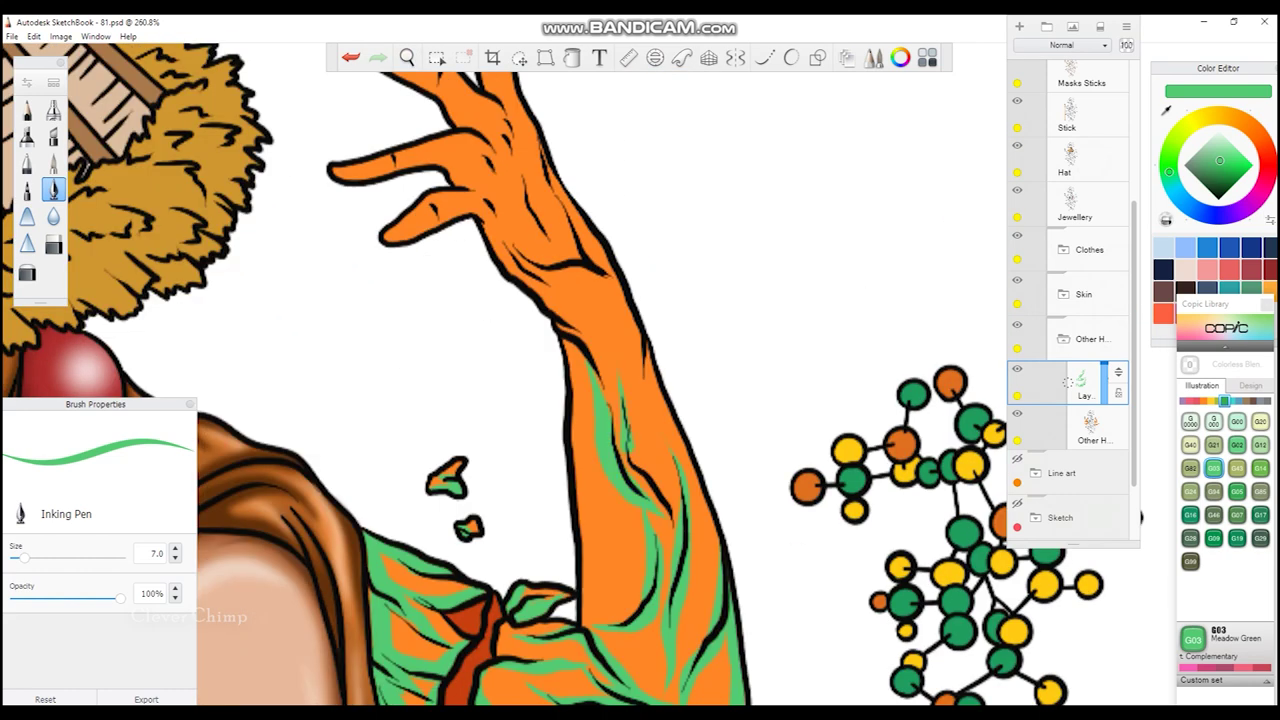
mouse_move(651, 343)
mouse_down()
mouse_move(671, 355)
mouse_move(801, 578)
mouse_up()
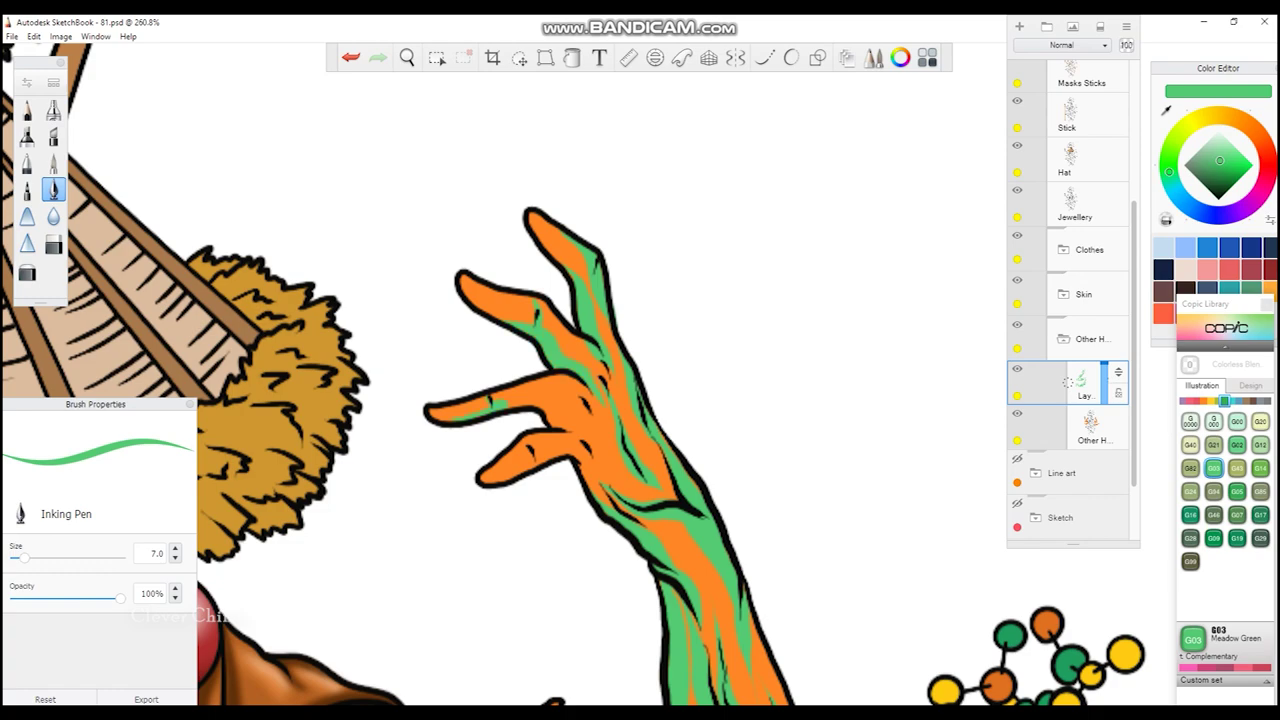
drag(560, 392, 600, 380)
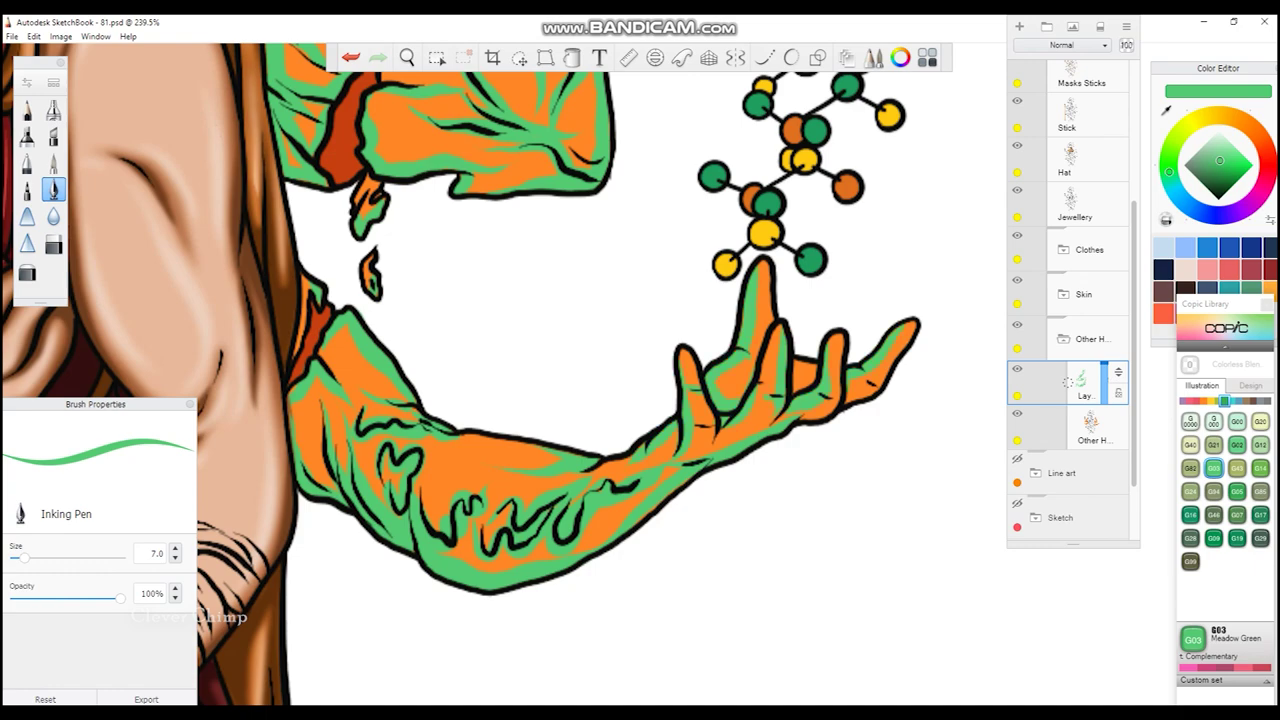
- Paint darker green shadows on the exposed dark orange break surfaces of the extra arms on both sides of the body
drag(600, 243, 620, 330)
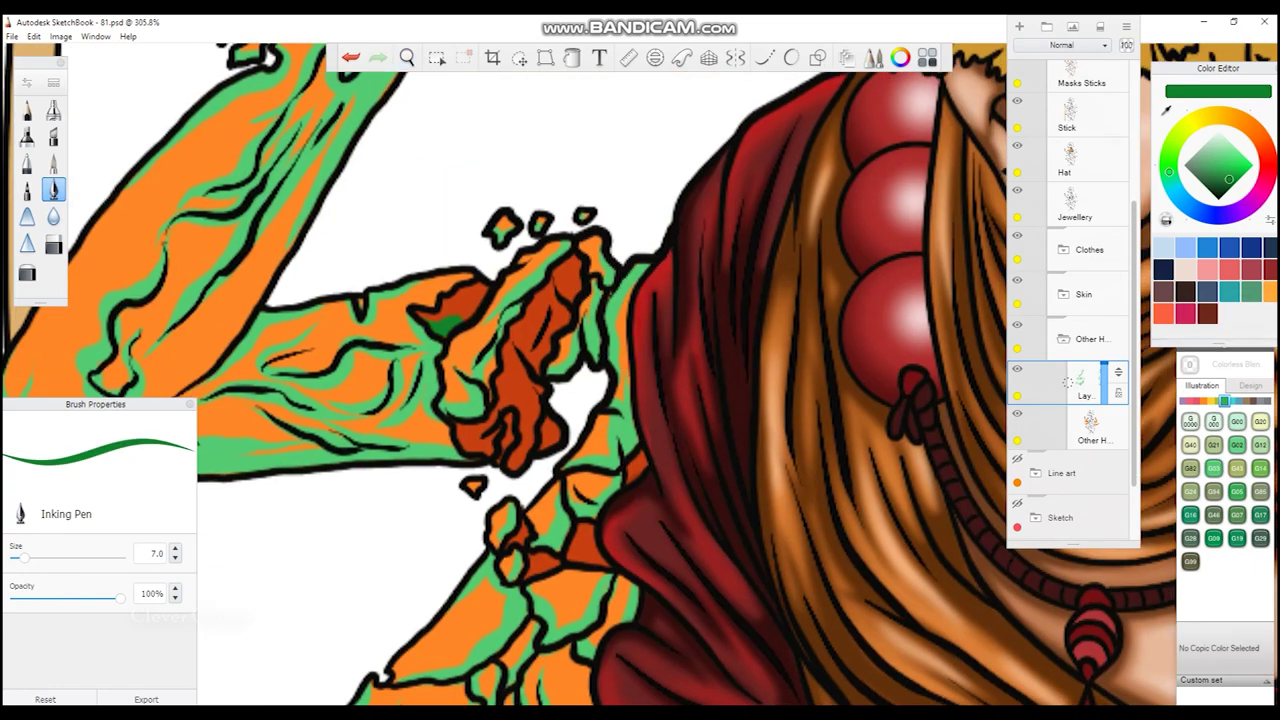
drag(530, 416, 512, 466)
drag(565, 290, 535, 366)
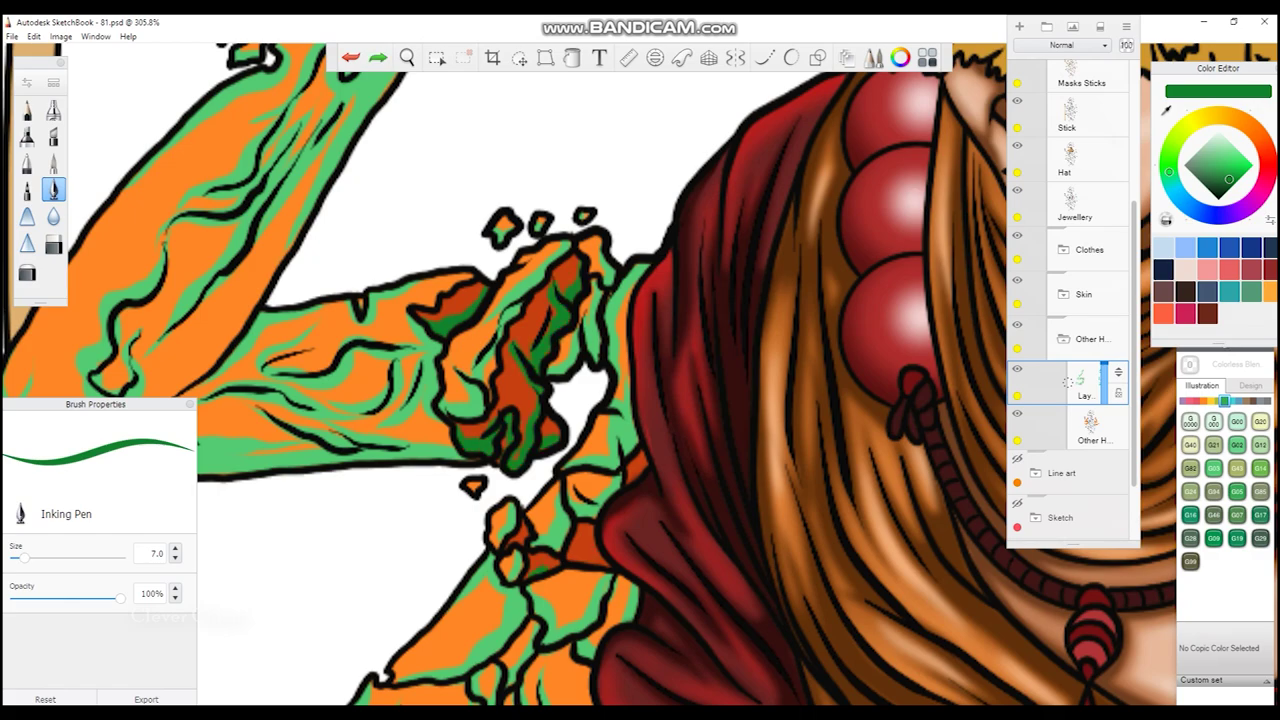
drag(594, 300, 634, 300)
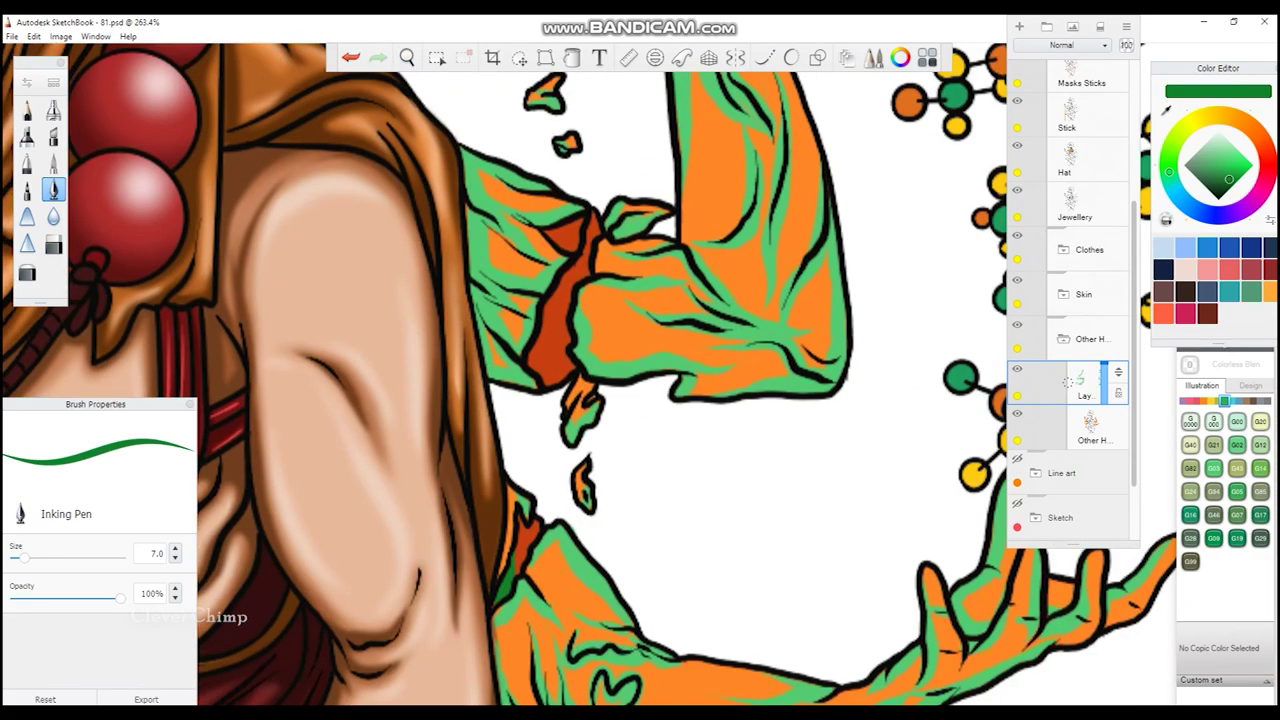
drag(572, 330, 530, 382)
drag(586, 260, 564, 330)
drag(596, 226, 554, 250)
mouse_move(620, 330)
mouse_down()
mouse_move(608, 403)
mouse_move(500, 330)
mouse_up()
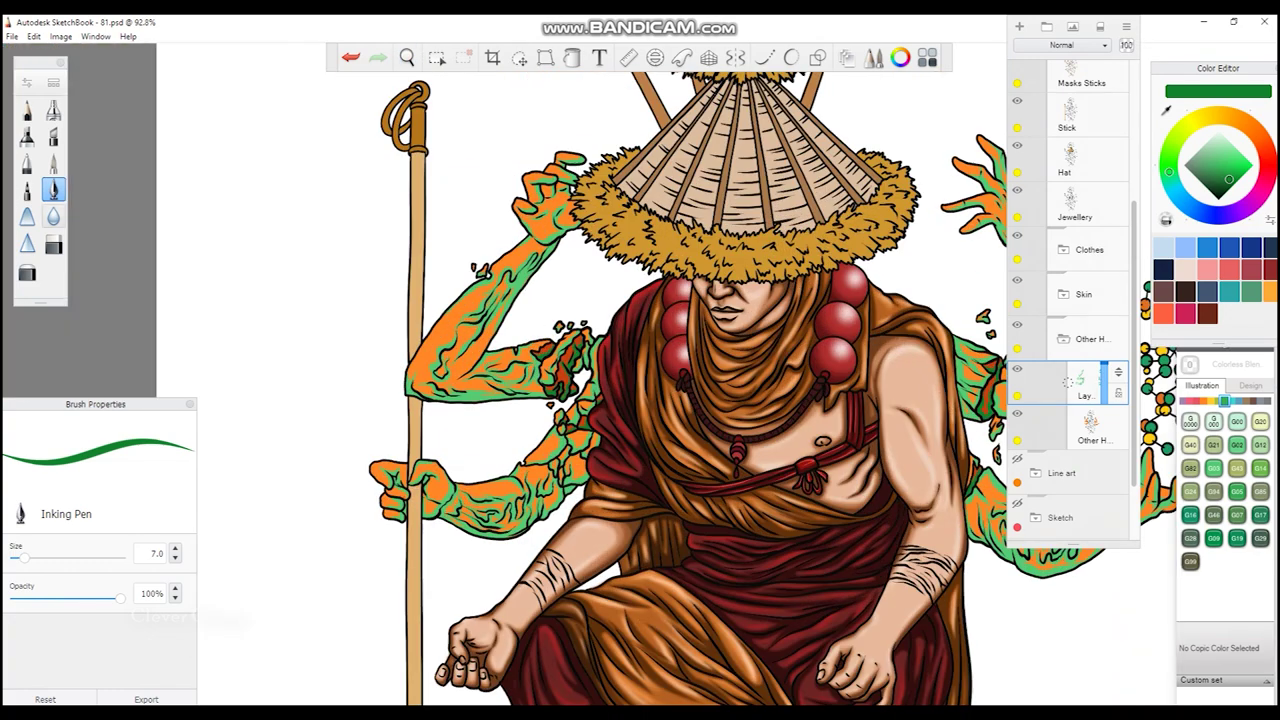
- Blur the green shadows on the extra arms with the Blur brush at size 30.7 and strength 2.0
click(53, 216)
drag(381, 403, 491, 287)
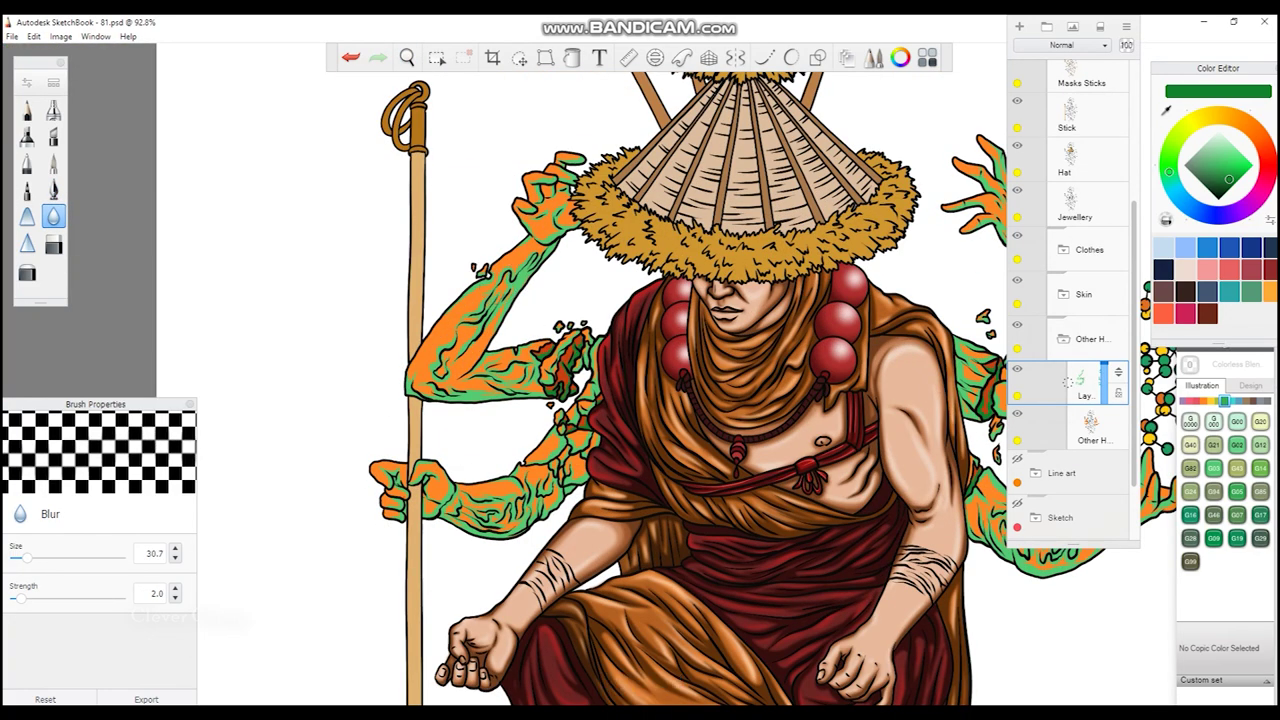
drag(623, 414, 158, 424)
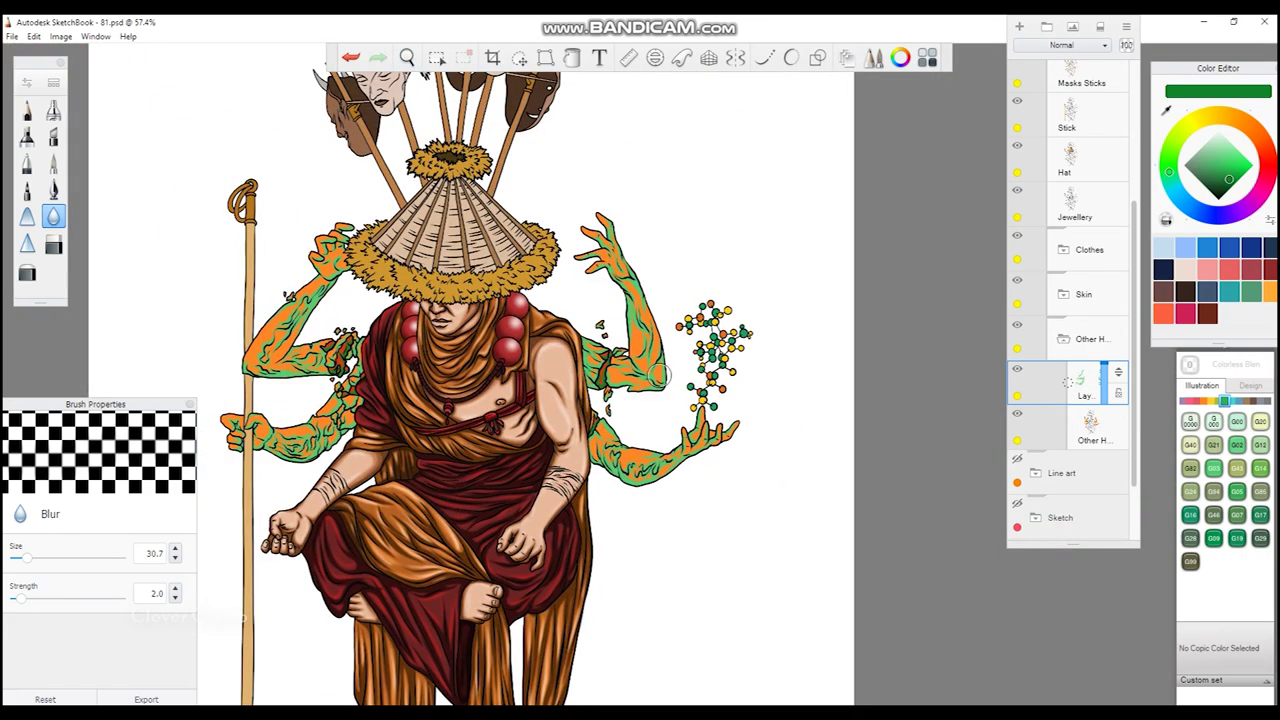
- On a new layer above Layer38, paint thin red lines with the size 5.0 Inking Pen on the staff-side raised hand and forearm
click(53, 190)
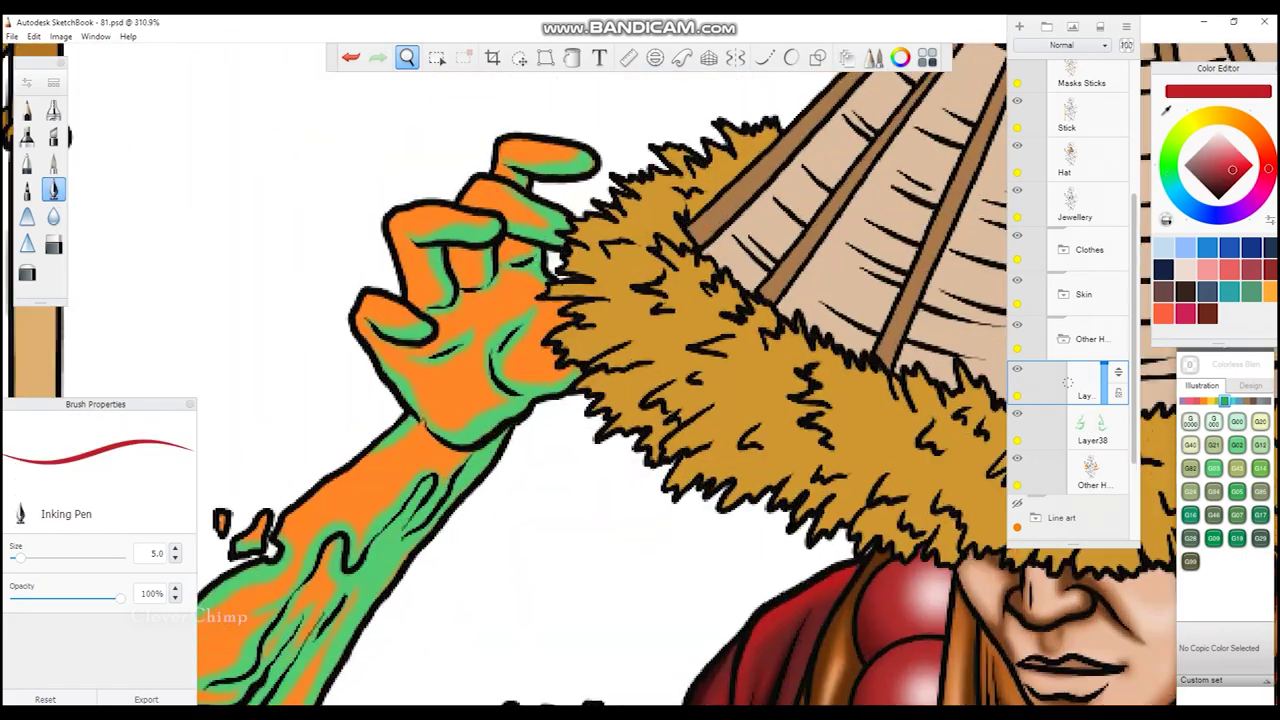
drag(364, 412, 470, 485)
drag(470, 366, 458, 466)
drag(445, 358, 400, 430)
drag(378, 285, 392, 360)
mouse_move(405, 272)
mouse_down()
mouse_move(488, 244)
mouse_move(525, 248)
mouse_move(556, 208)
mouse_up()
drag(340, 384, 402, 362)
drag(488, 440, 536, 378)
mouse_move(520, 420)
mouse_down()
mouse_move(500, 270)
mouse_move(640, 120)
mouse_up()
drag(525, 245, 572, 200)
mouse_move(572, 248)
mouse_down()
mouse_move(615, 192)
mouse_move(568, 286)
mouse_up()
drag(560, 280, 452, 484)
mouse_move(460, 382)
mouse_down()
mouse_move(400, 454)
mouse_move(458, 390)
mouse_up()
drag(450, 310, 326, 474)
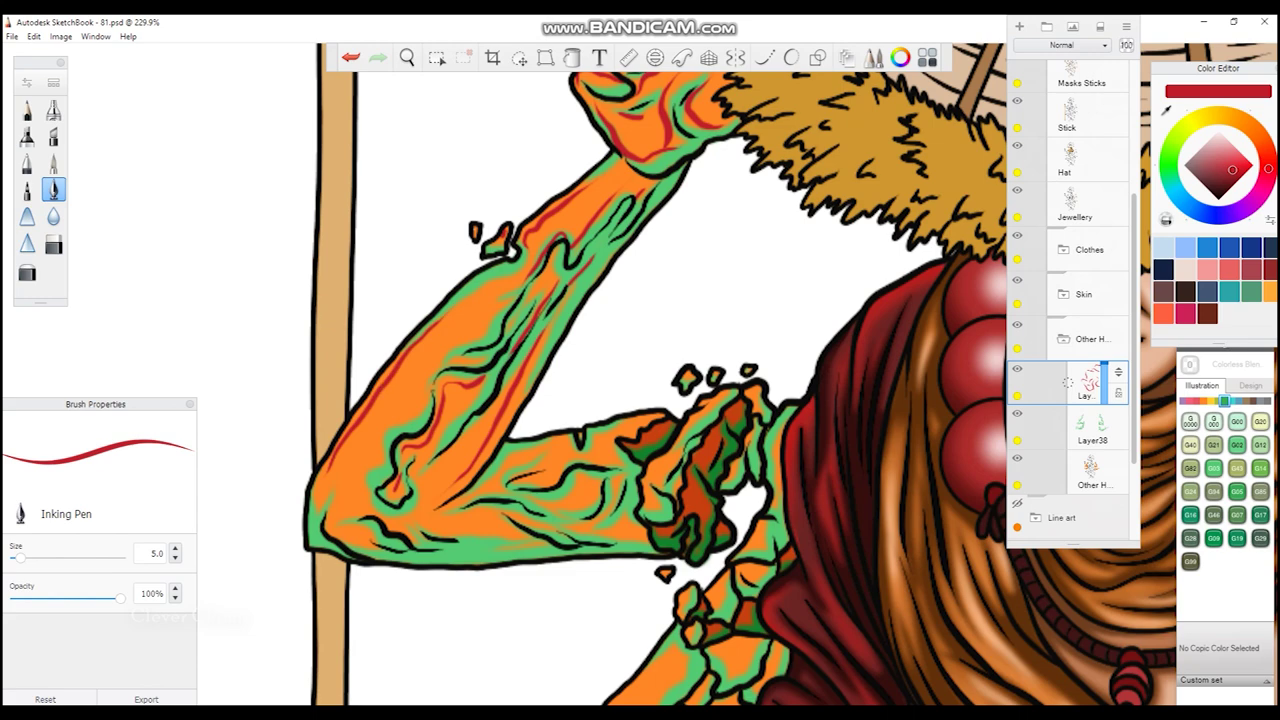
- Paint thin red lines around the elbow and along the broken upper part of the staff-side raised arm
drag(400, 538, 548, 506)
drag(462, 554, 552, 548)
drag(532, 496, 592, 470)
drag(492, 478, 568, 440)
drag(598, 436, 656, 416)
drag(556, 524, 632, 496)
drag(602, 540, 648, 536)
- Paint thin red lines on the hand gripping the staff, its forearm and the cracked pieces up to the shoulder
mouse_move(672, 646)
mouse_down()
mouse_move(686, 343)
mouse_move(680, 369)
mouse_up()
drag(274, 430, 338, 420)
drag(372, 440, 424, 424)
drag(284, 526, 326, 502)
drag(300, 506, 340, 490)
drag(292, 552, 334, 538)
drag(486, 482, 616, 467)
drag(494, 530, 570, 524)
drag(500, 505, 532, 495)
mouse_move(490, 570)
mouse_down()
mouse_move(524, 552)
mouse_move(474, 516)
mouse_up()
drag(570, 588, 608, 570)
drag(624, 548, 628, 514)
drag(620, 442, 684, 430)
drag(648, 412, 714, 350)
drag(770, 404, 762, 460)
drag(704, 474, 696, 530)
drag(656, 446, 660, 498)
drag(658, 518, 660, 554)
- Paint thin red lines on the fingers, palm and forearm of the raised arm on the molecule side
drag(740, 400, 420, 490)
mouse_move(433, 376)
mouse_down()
mouse_move(433, 406)
mouse_move(472, 366)
mouse_up()
drag(488, 246, 488, 298)
drag(800, 250, 586, 337)
drag(462, 190, 502, 206)
drag(498, 250, 528, 262)
drag(502, 140, 536, 180)
drag(504, 204, 530, 230)
drag(548, 230, 586, 310)
drag(616, 380, 636, 438)
mouse_move(680, 430)
mouse_down()
mouse_move(656, 550)
mouse_move(630, 568)
mouse_up()
drag(602, 505, 600, 580)
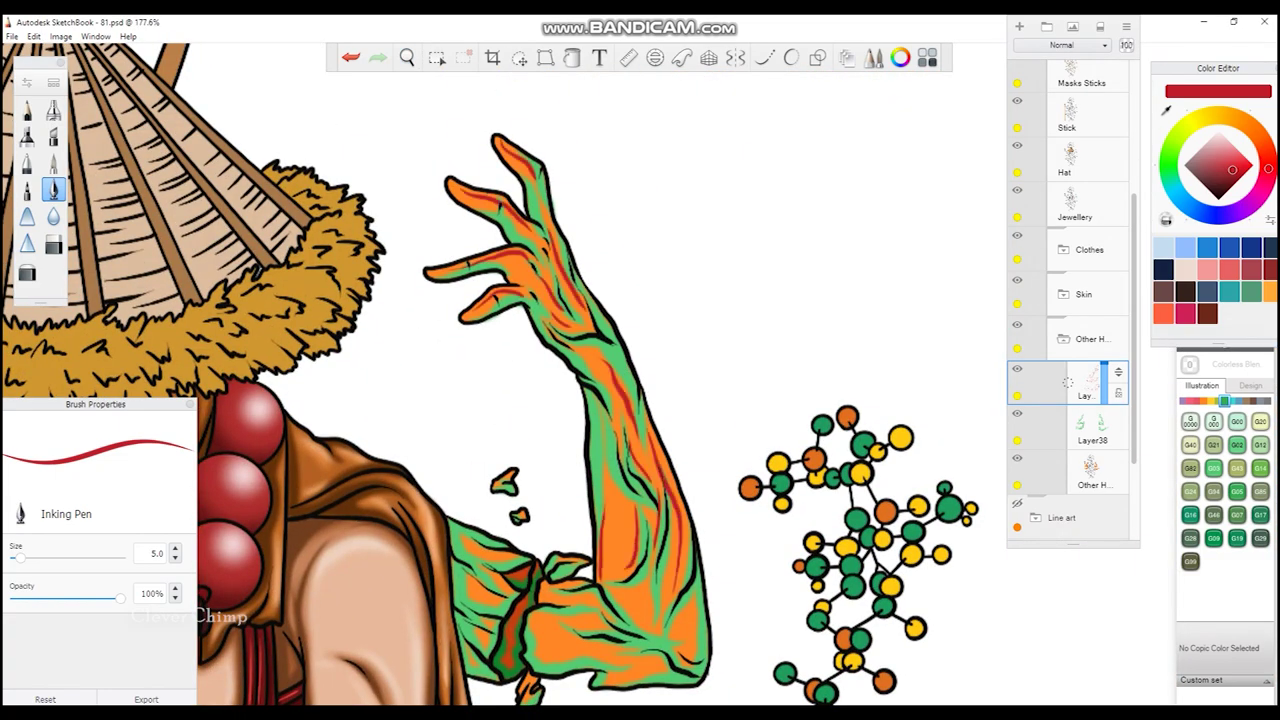
- Paint thin red lines on the elbow, upper arm and broken stump of the molecule-side raised arm
drag(800, 480, 800, 245)
drag(450, 318, 490, 328)
drag(458, 340, 484, 364)
drag(448, 420, 466, 400)
drag(514, 446, 602, 426)
drag(594, 464, 660, 448)
drag(654, 372, 610, 410)
drag(688, 386, 676, 450)
drag(534, 386, 590, 370)
drag(506, 406, 546, 392)
drag(640, 356, 638, 388)
- Paint thin red lines along the lower arm and fingers of the hand beneath the molecule
drag(800, 480, 730, 275)
drag(400, 382, 462, 428)
drag(380, 424, 396, 500)
drag(490, 468, 580, 482)
drag(526, 514, 576, 542)
drag(508, 566, 590, 562)
drag(640, 500, 682, 532)
drag(705, 472, 712, 402)
mouse_move(740, 470)
mouse_down()
mouse_move(772, 384)
mouse_move(762, 324)
mouse_up()
mouse_move(820, 444)
mouse_down()
mouse_move(815, 386)
mouse_move(836, 432)
mouse_up()
- Blur the red lines on all the extra arms with the Blur brush at size 30.7 and strength 5.0
key(space)
click(53, 216)
key(ctrl+z)
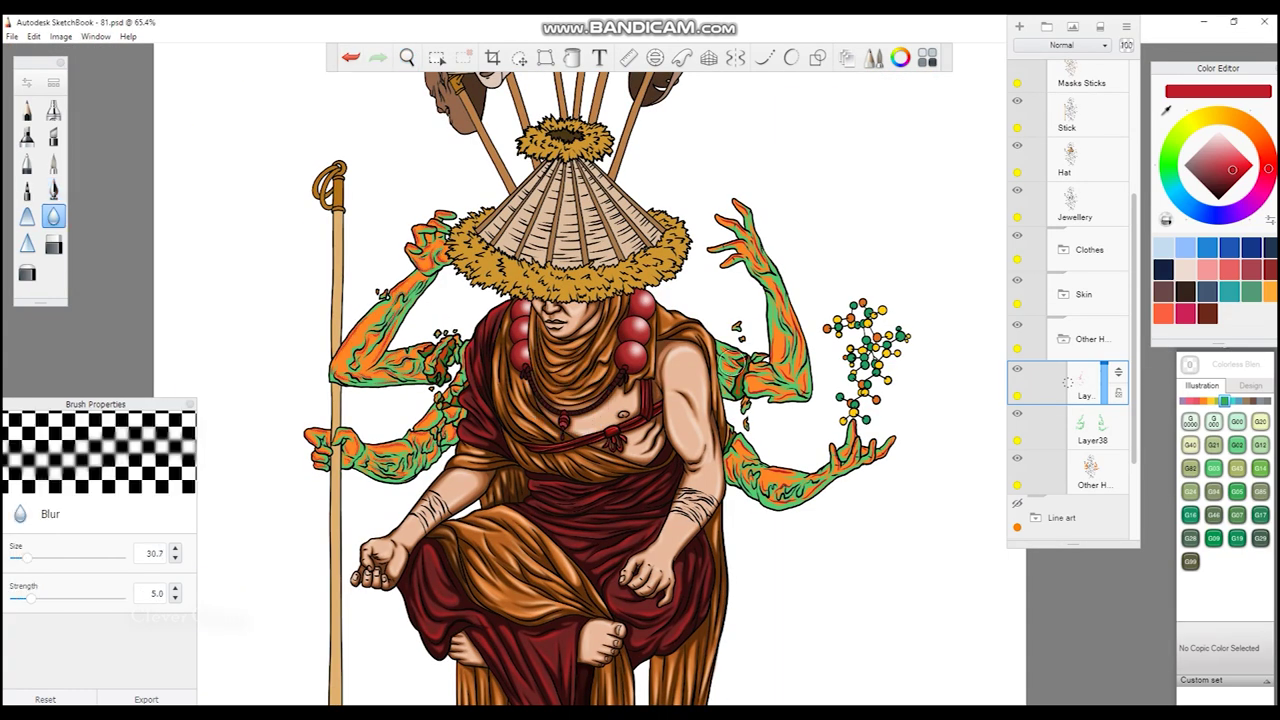
key(space)
drag(620, 420, 590, 400)
- Stipple dark red speckles over the extra arms on both sides with the Dotted_2 texture brush at size 48.6
click(27, 82)
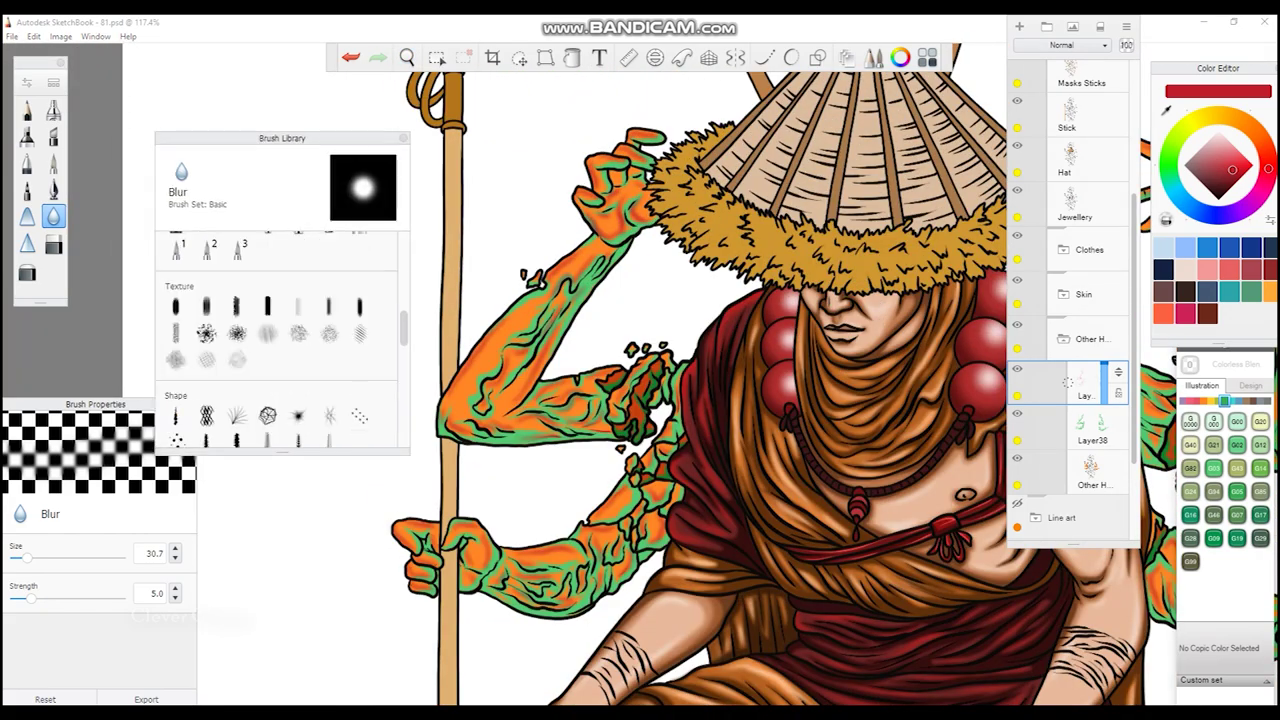
click(329, 291)
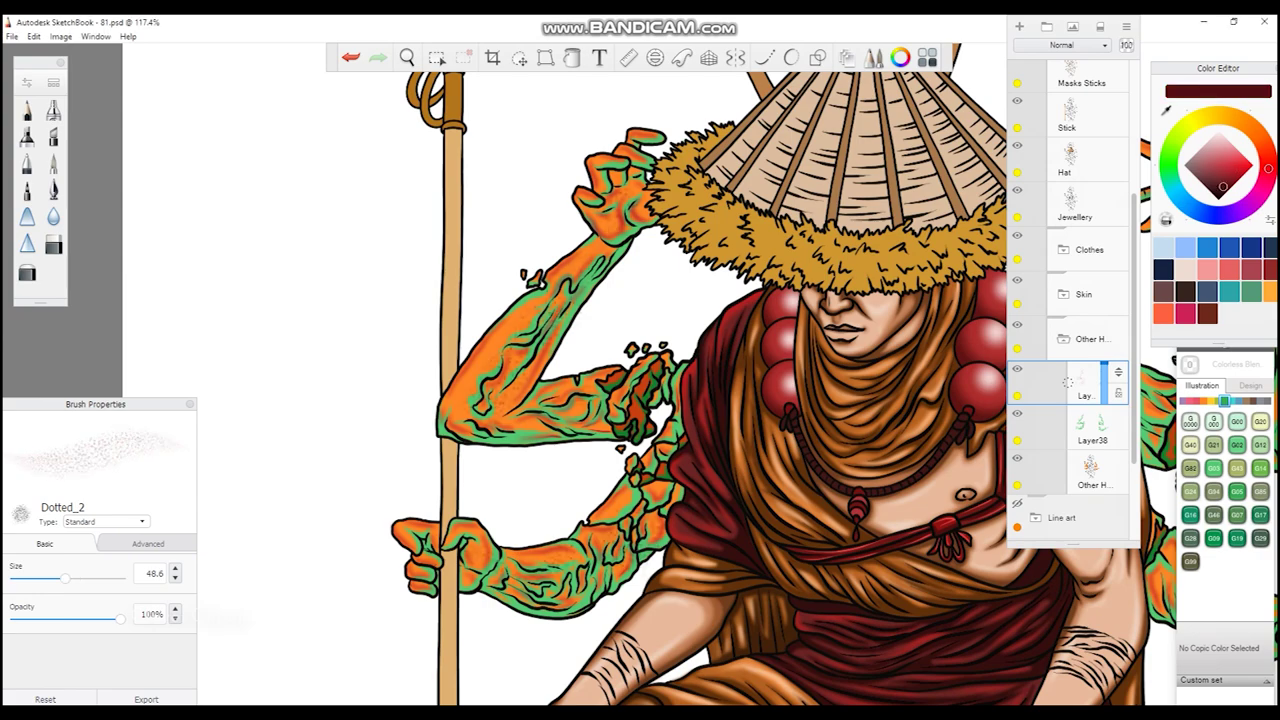
key(space)
drag(721, 480, 121, 460)
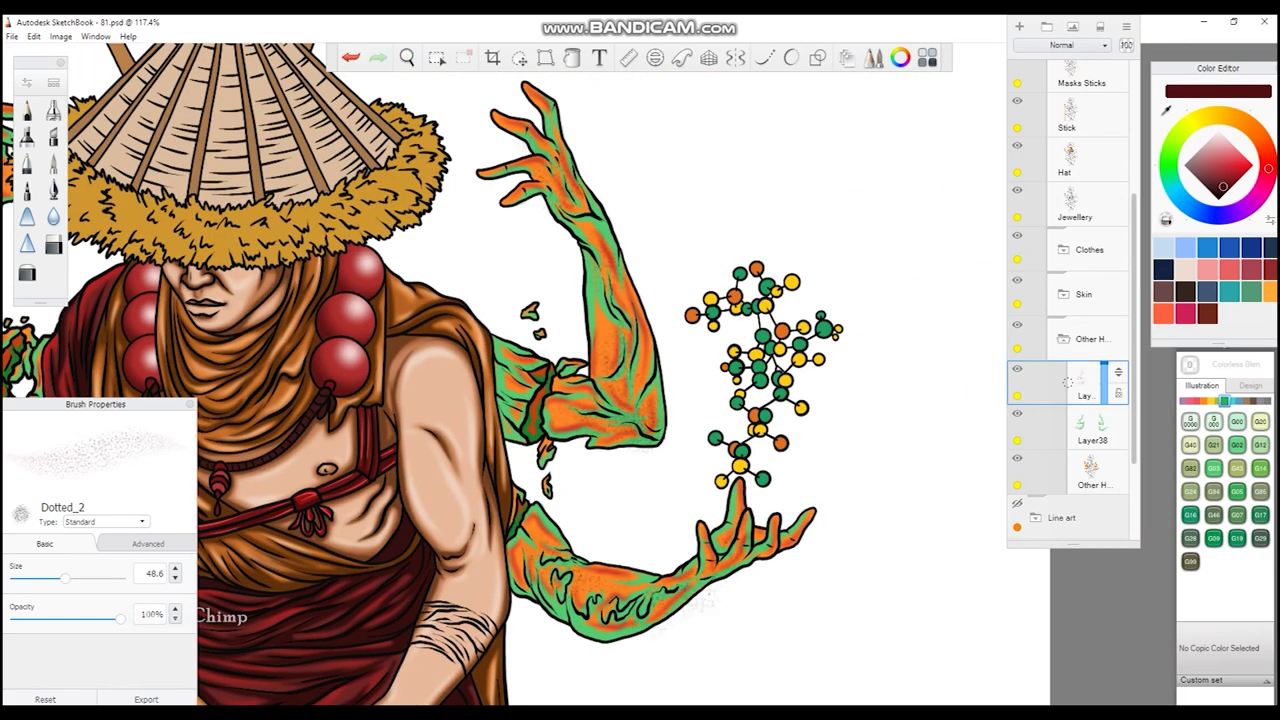
key(space)
drag(800, 500, 760, 470)
- Erase the stray speckles outside the outlines of the extra arms and fragments with the Hard Eraser at size 25.0
key(e)
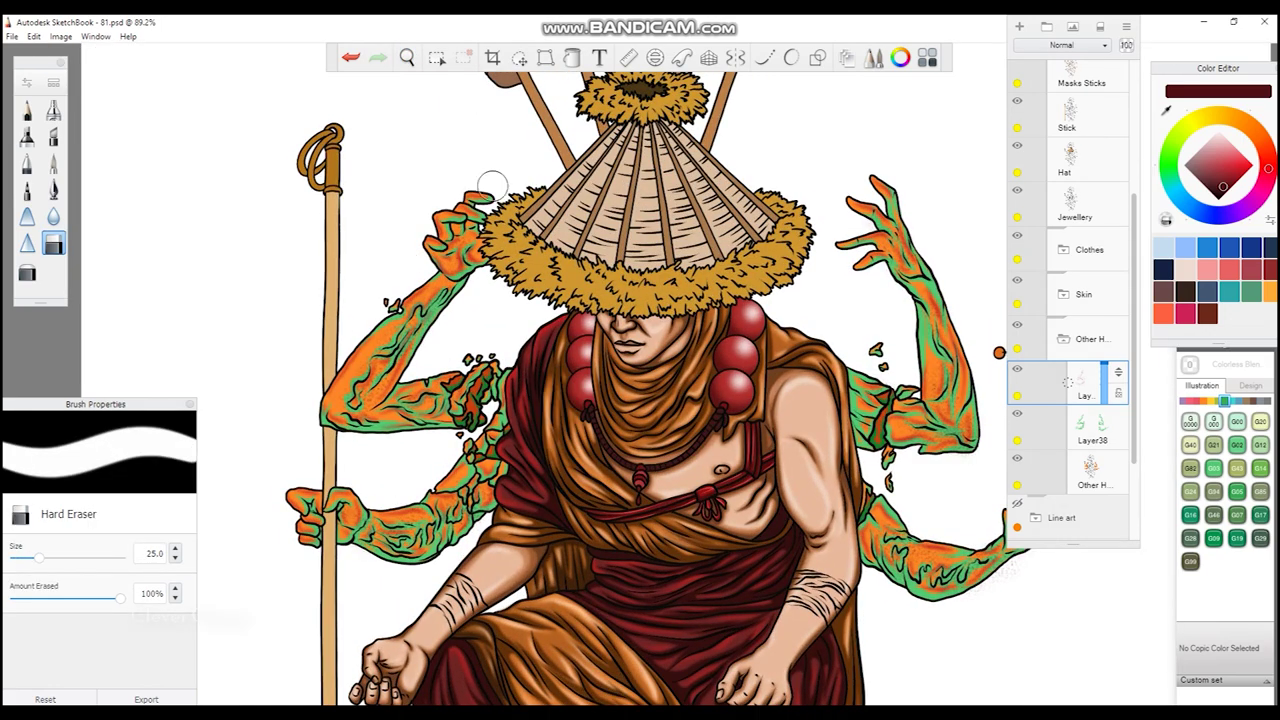
key(e)
key(e)
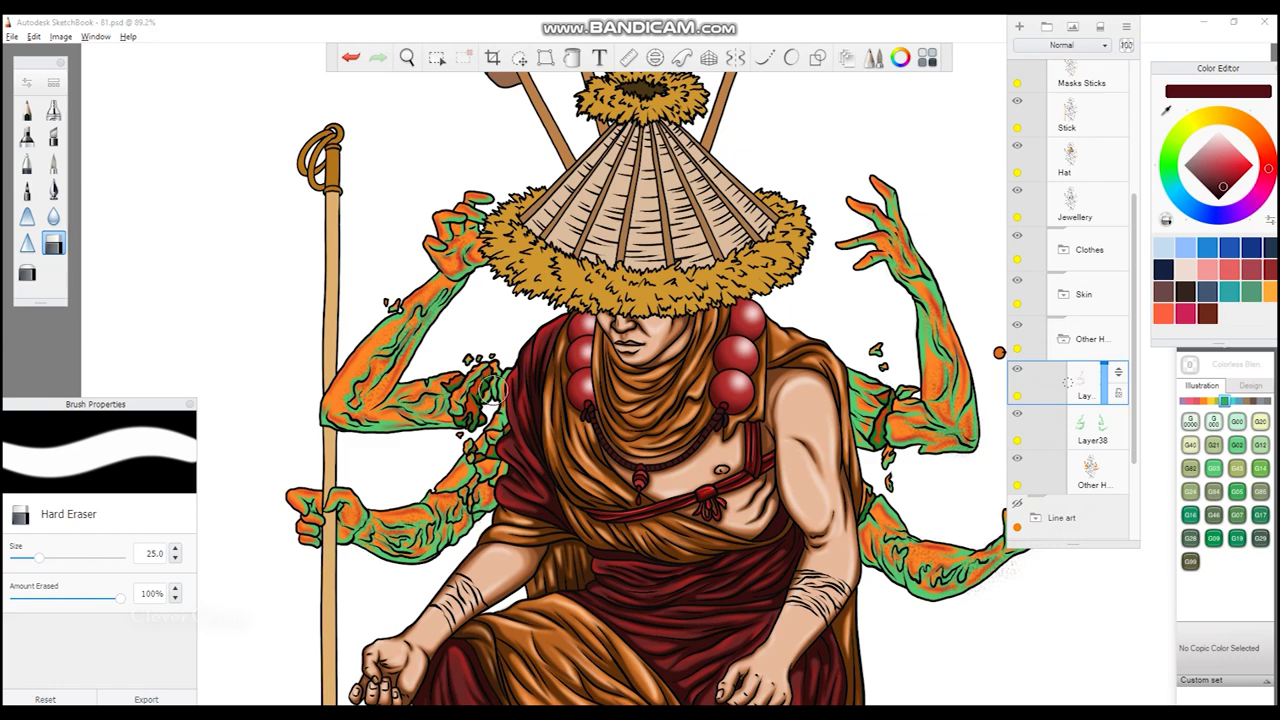
key(space)
drag(481, 387, 81, 350)
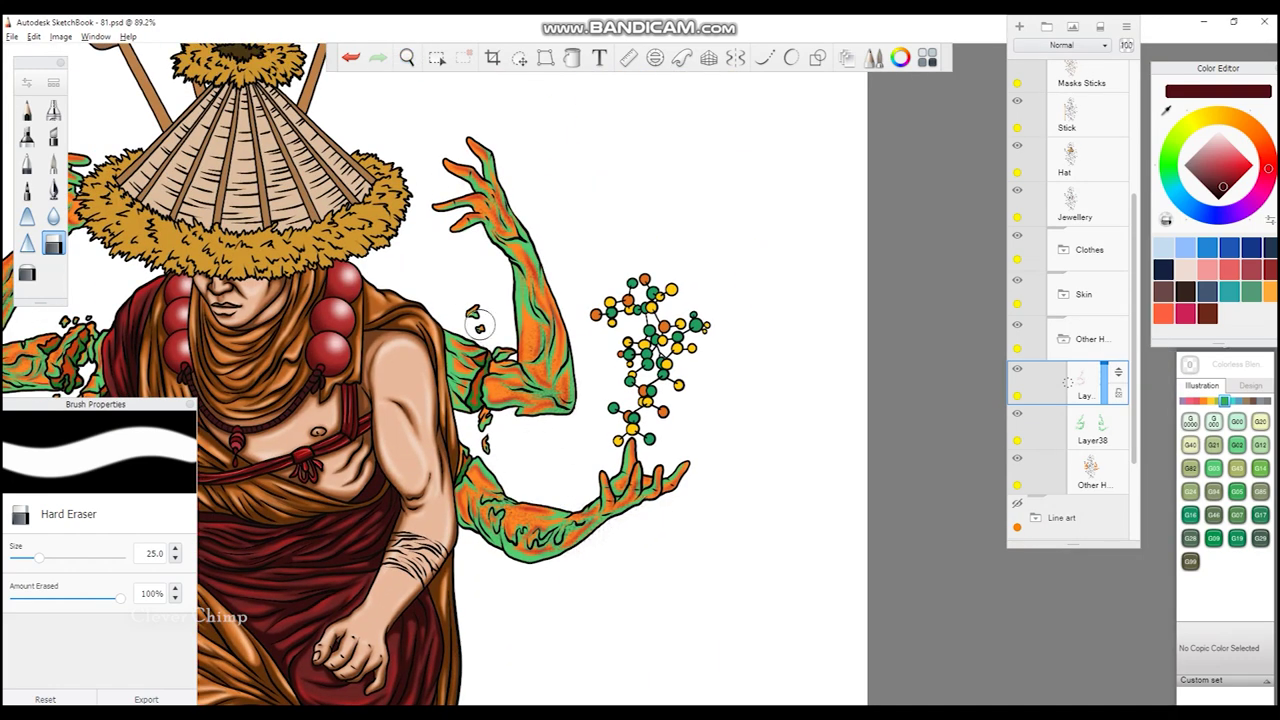
scroll(450, 285, down, 2)
- Add a new layer above Layer39 and choose the Camo brush from the Texture set
key(ctrl+shift+n)
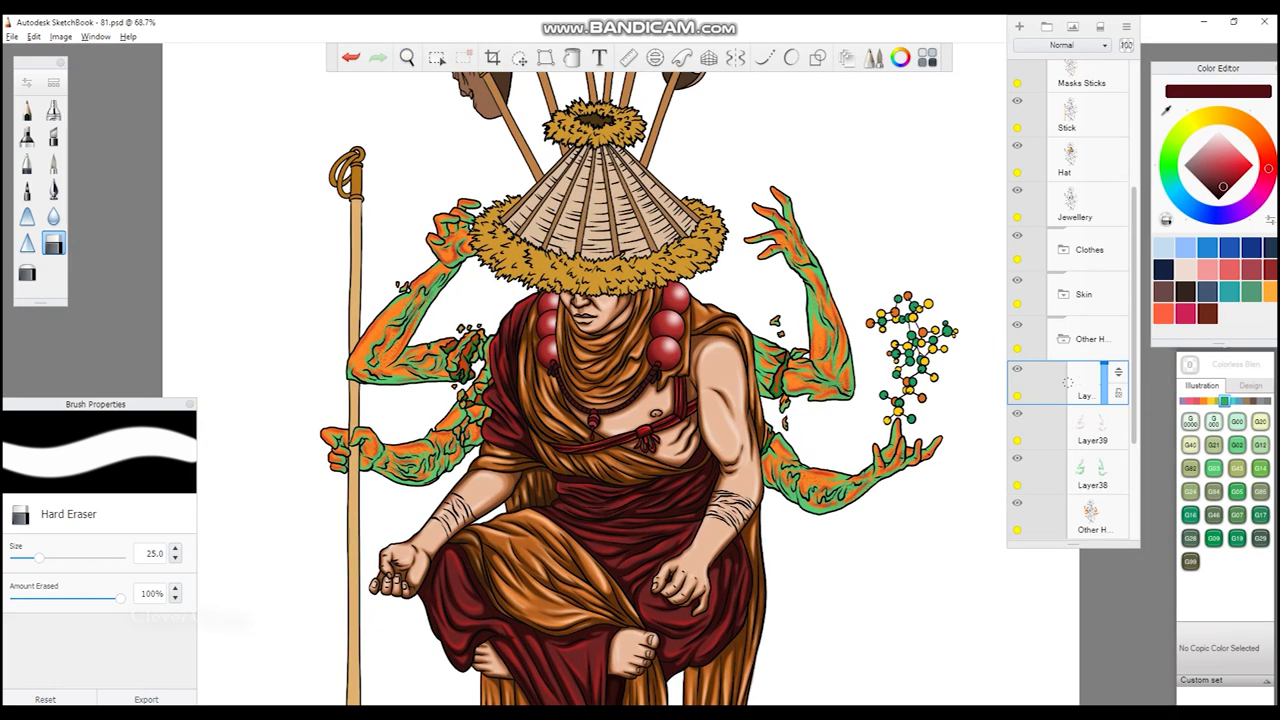
click(53, 83)
click(152, 302)
click(91, 329)
click(152, 302)
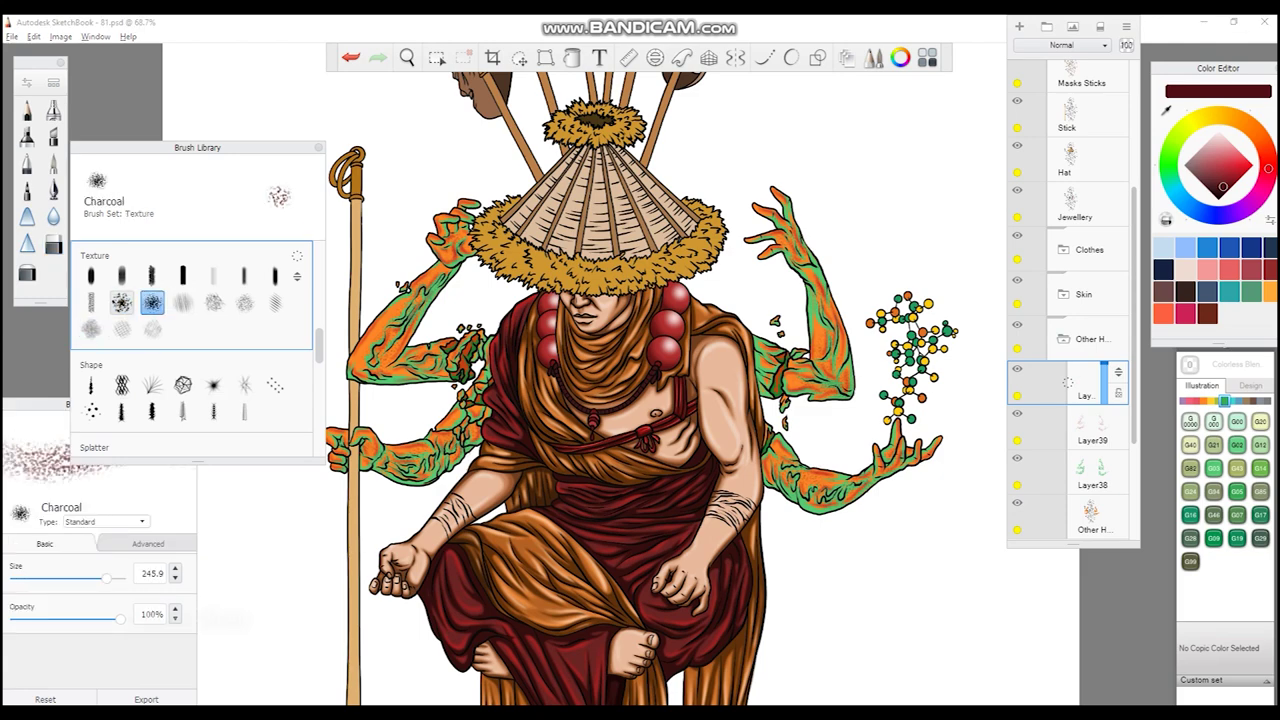
click(121, 302)
- Set the Camo brush's spacing to 1.4 and roundness to 1%, and texture the staff-side raised arm in dark red
scroll(420, 360, up, 4)
click(148, 543)
scroll(95, 620, up, 3)
drag(15, 573, 30, 573)
drag(120, 613, 15, 613)
drag(425, 335, 300, 455)
drag(560, 160, 495, 235)
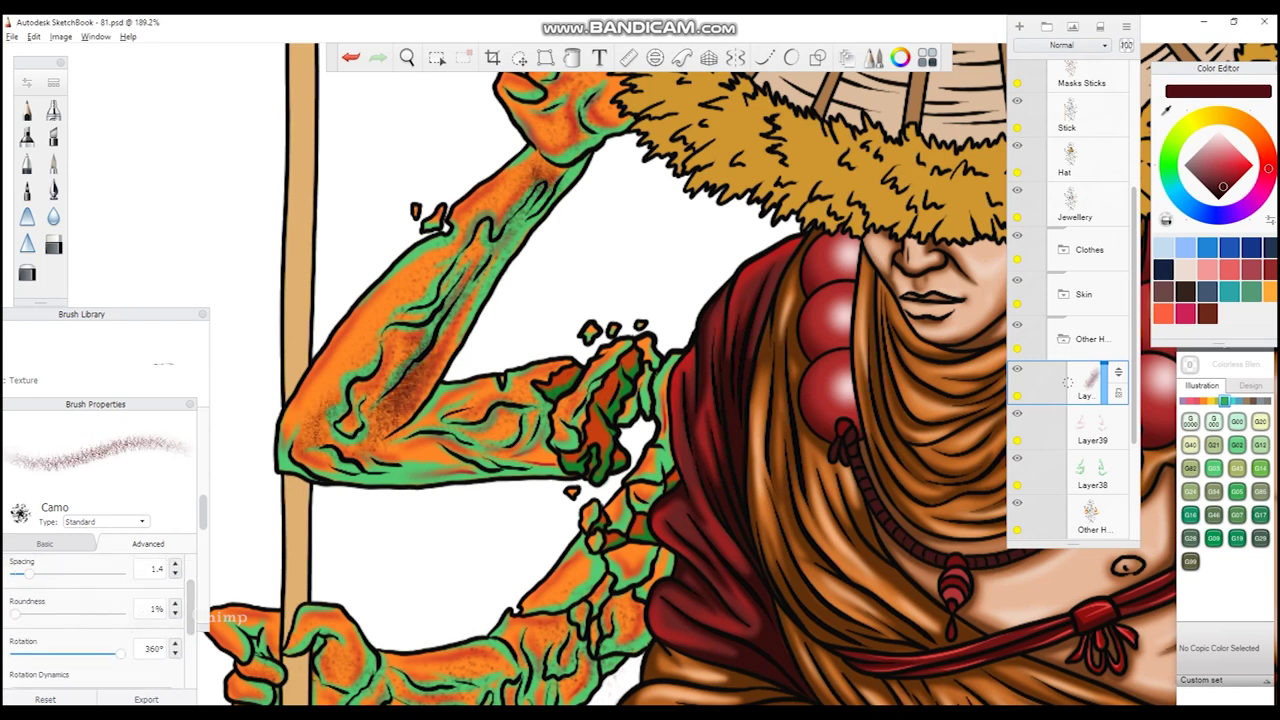
- Set the Camo brush's spacing to 1.7 and build up dark red texture along the staff-side raised arm
drag(30, 574, 33, 574)
drag(400, 346, 300, 450)
drag(378, 320, 330, 386)
drag(370, 290, 480, 415)
drag(420, 460, 510, 440)
drag(600, 300, 530, 495)
drag(540, 245, 470, 335)
drag(520, 215, 455, 310)
key(bracketleft)
mouse_move(548, 178)
mouse_down()
mouse_move(474, 230)
mouse_move(432, 300)
mouse_up()
drag(506, 288, 456, 324)
- Apply dark red Camo texture to the lower arm gripping the staff and to both extra arms on the molecule side
mouse_move(440, 402)
mouse_down()
mouse_move(302, 546)
mouse_move(440, 130)
mouse_up()
mouse_move(590, 188)
mouse_down()
mouse_move(525, 240)
mouse_move(548, 258)
mouse_up()
drag(640, 366, 576, 406)
drag(676, 386, 646, 446)
mouse_move(626, 418)
mouse_down()
mouse_move(558, 494)
mouse_move(475, 530)
mouse_up()
drag(415, 440, 360, 490)
drag(388, 418, 345, 460)
mouse_move(320, 414)
mouse_down()
mouse_move(272, 476)
mouse_move(294, 498)
mouse_up()
mouse_move(543, 423)
mouse_down()
mouse_move(543, 480)
mouse_move(620, 380)
mouse_up()
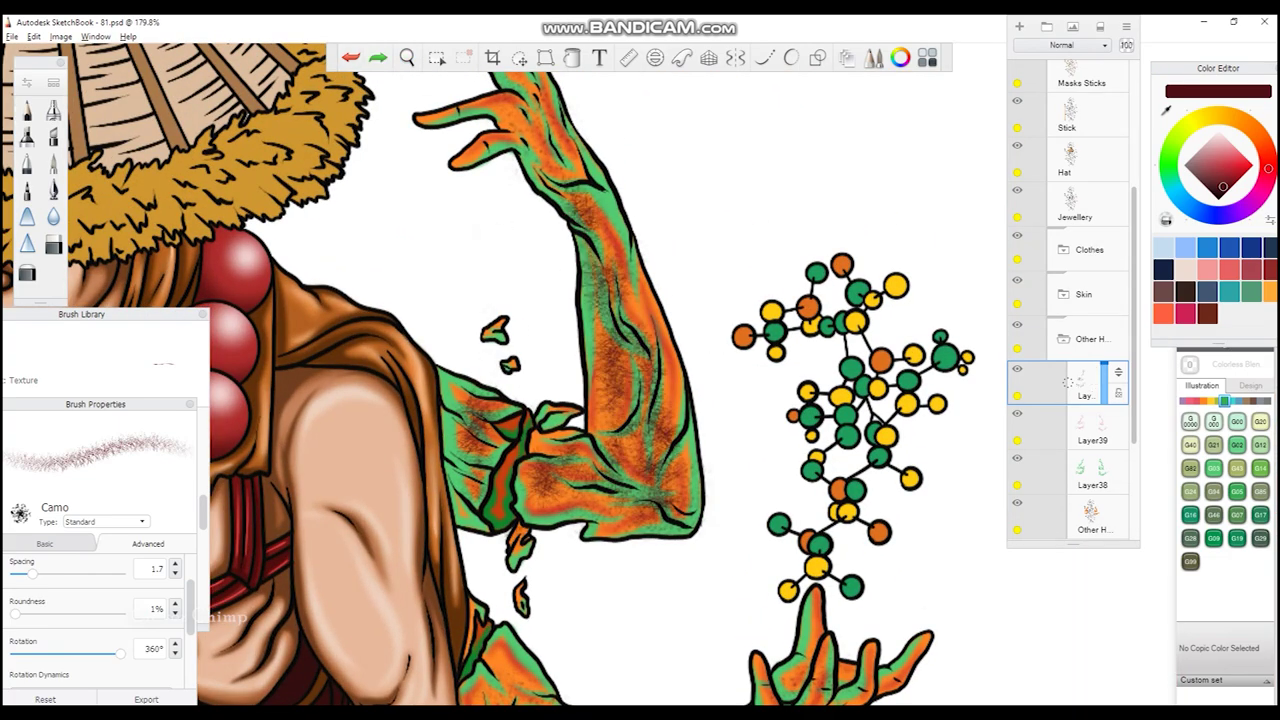
key(ctrl+y)
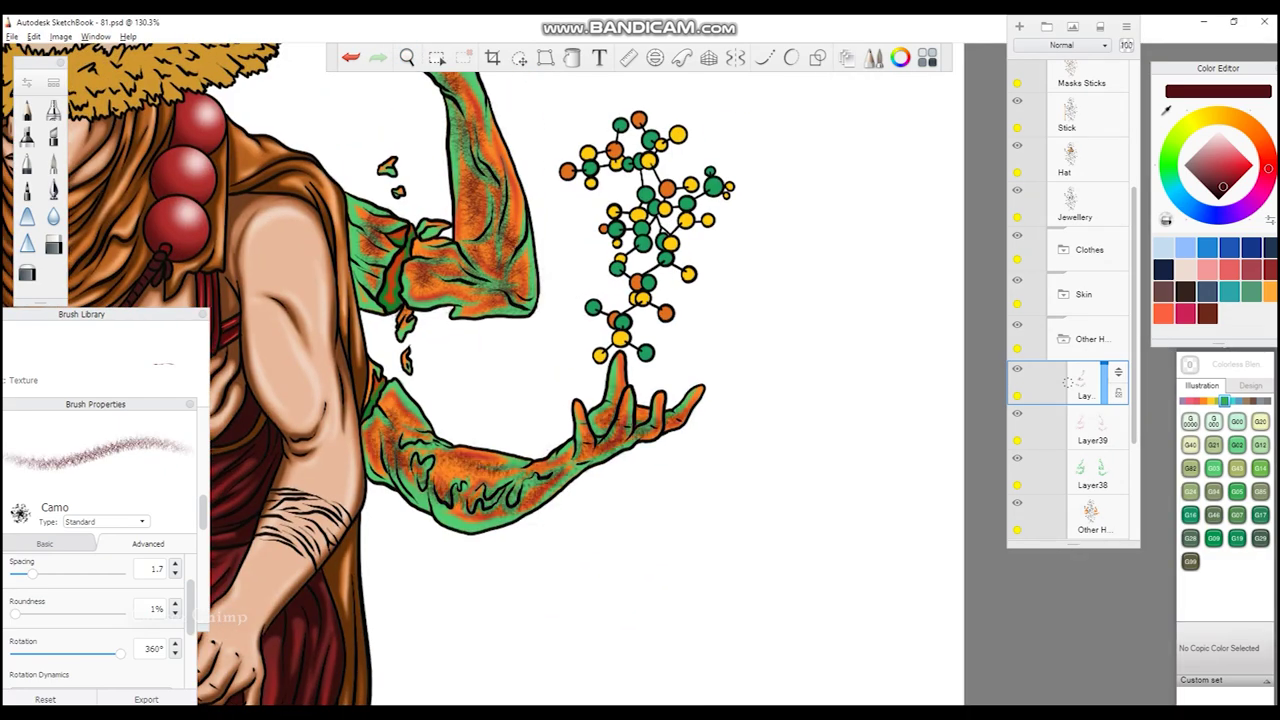
key(Home)
- Shade the edges of the large neck beads in dark red with the size 5.0 Inking Pen on a new layer above Jewellery
drag(1068, 383, 1068, 472)
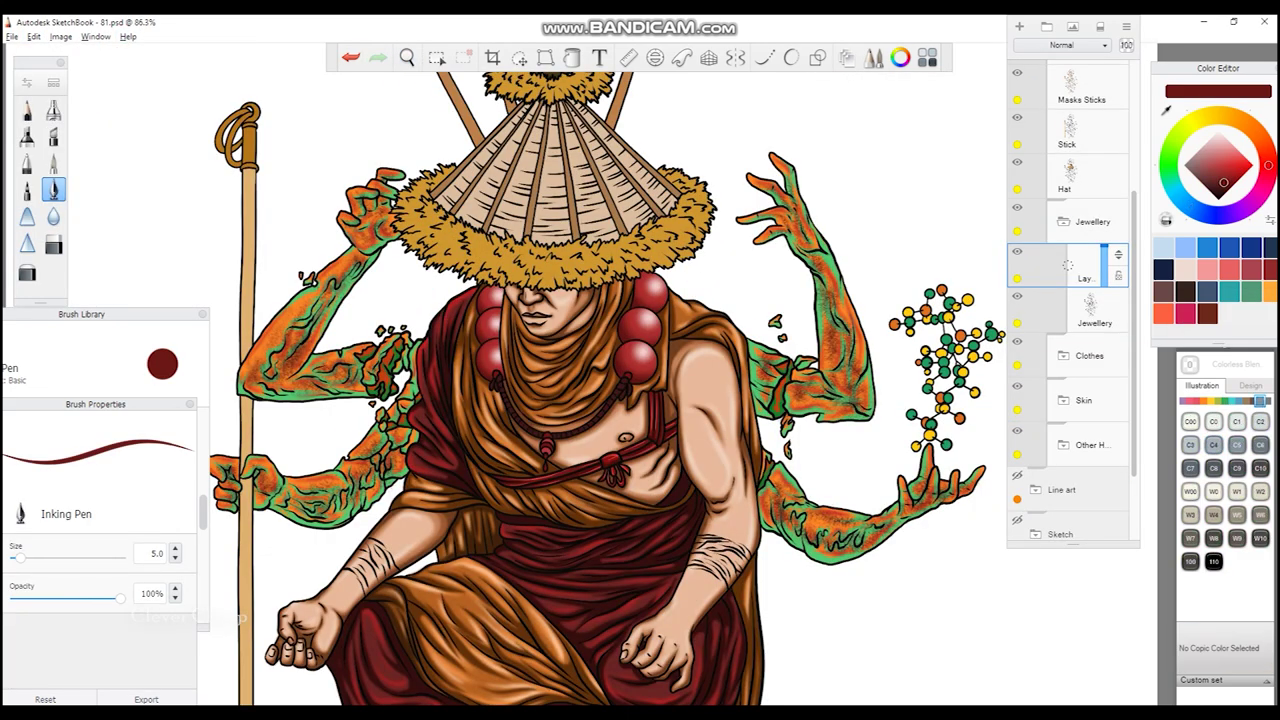
mouse_move(514, 357)
mouse_down()
mouse_move(452, 285)
mouse_move(438, 392)
mouse_move(492, 530)
mouse_up()
mouse_move(960, 400)
mouse_down()
mouse_move(642, 358)
mouse_move(532, 288)
mouse_up()
mouse_move(600, 195)
mouse_down()
mouse_move(625, 335)
mouse_move(594, 458)
mouse_move(712, 456)
mouse_up()
key(ctrl+z)
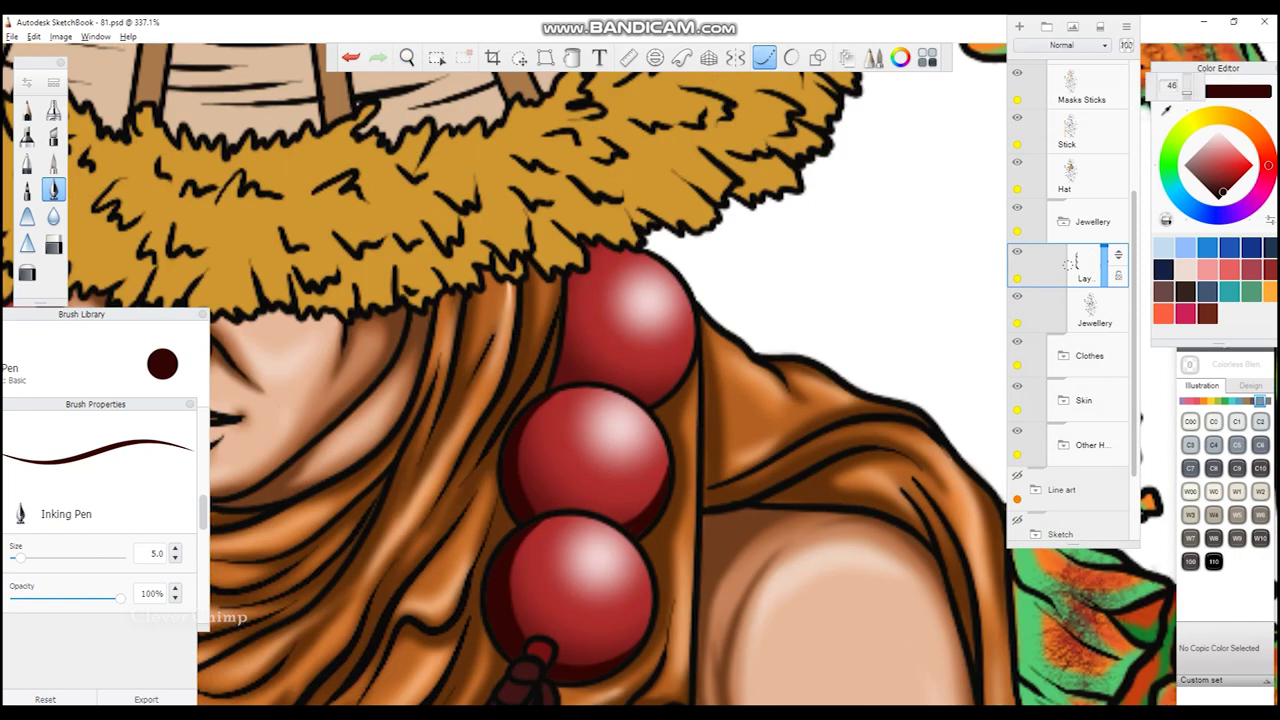
drag(693, 330, 642, 405)
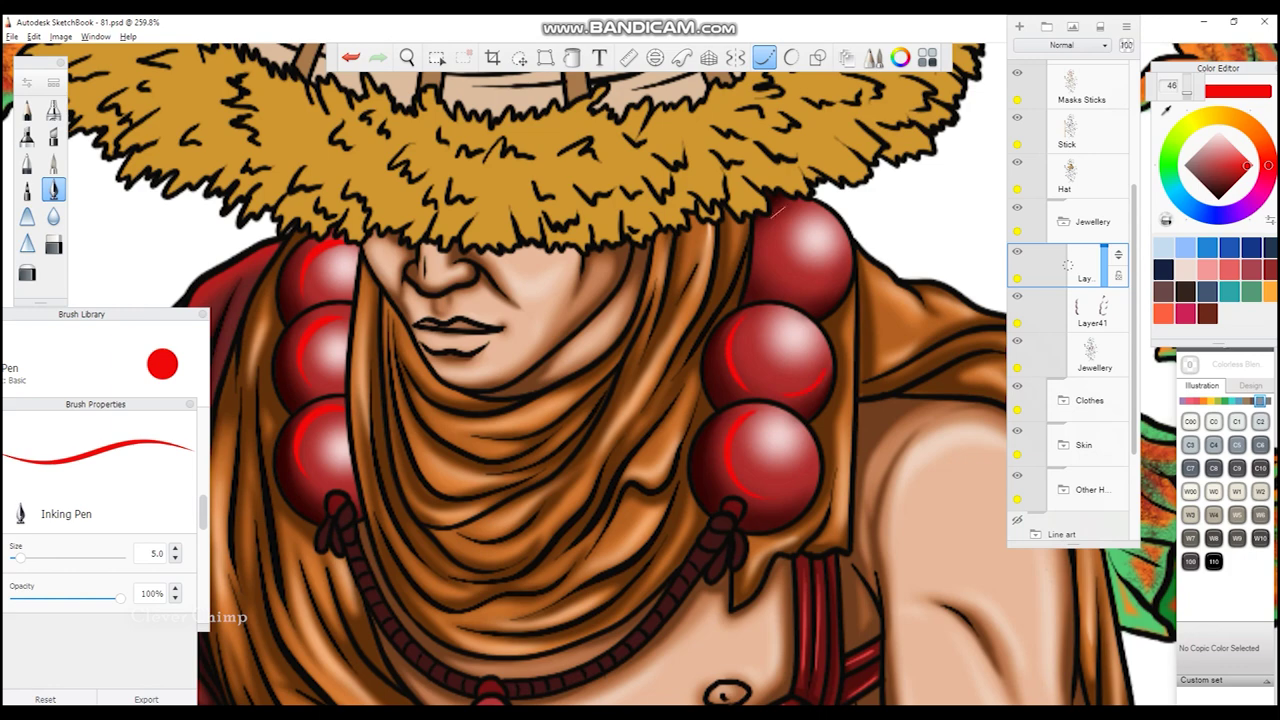
- Paint curved glowing red highlights on the staff-side beads with the Glow Brush at size 5.6, on a new layer above Layer42
key(b)
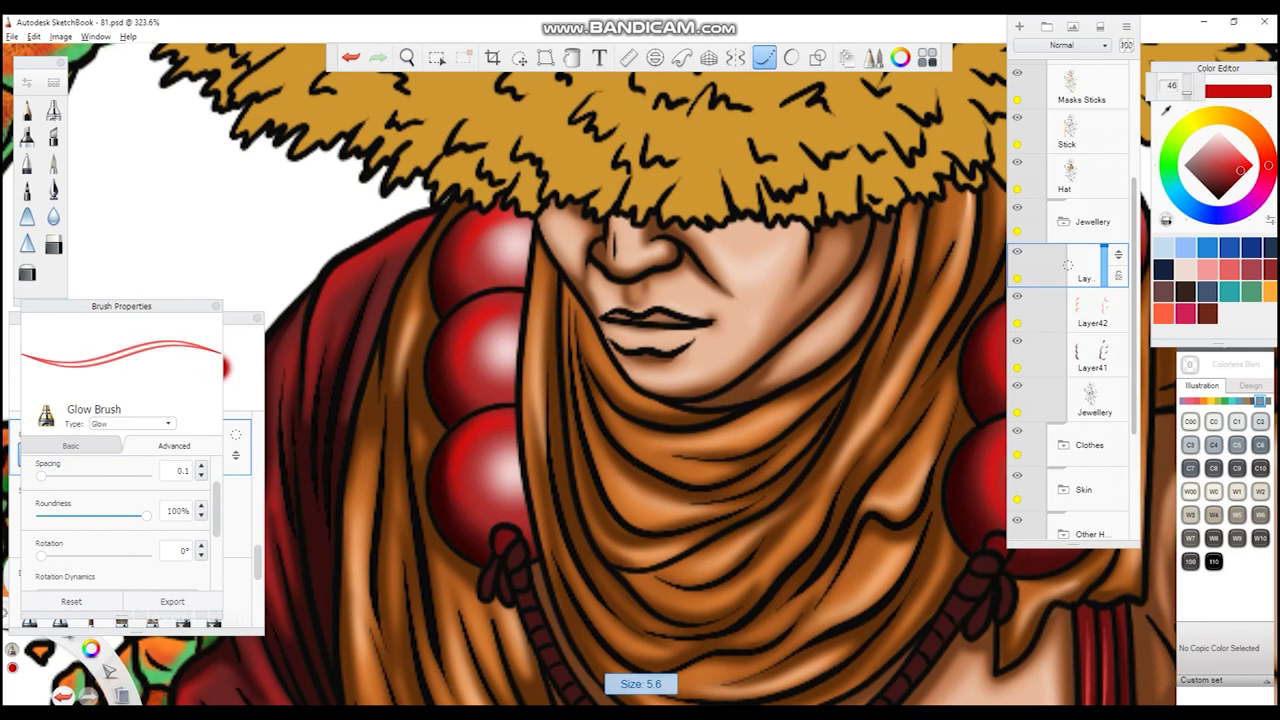
drag(452, 280, 470, 232)
key(ctrl+z)
drag(452, 280, 470, 232)
drag(462, 372, 476, 230)
key(ctrl+z)
drag(466, 372, 480, 318)
drag(460, 460, 472, 425)
key(space)
mouse_move(557, 334)
mouse_down()
mouse_move(633, 295)
mouse_move(540, 345)
mouse_move(600, 310)
mouse_up()
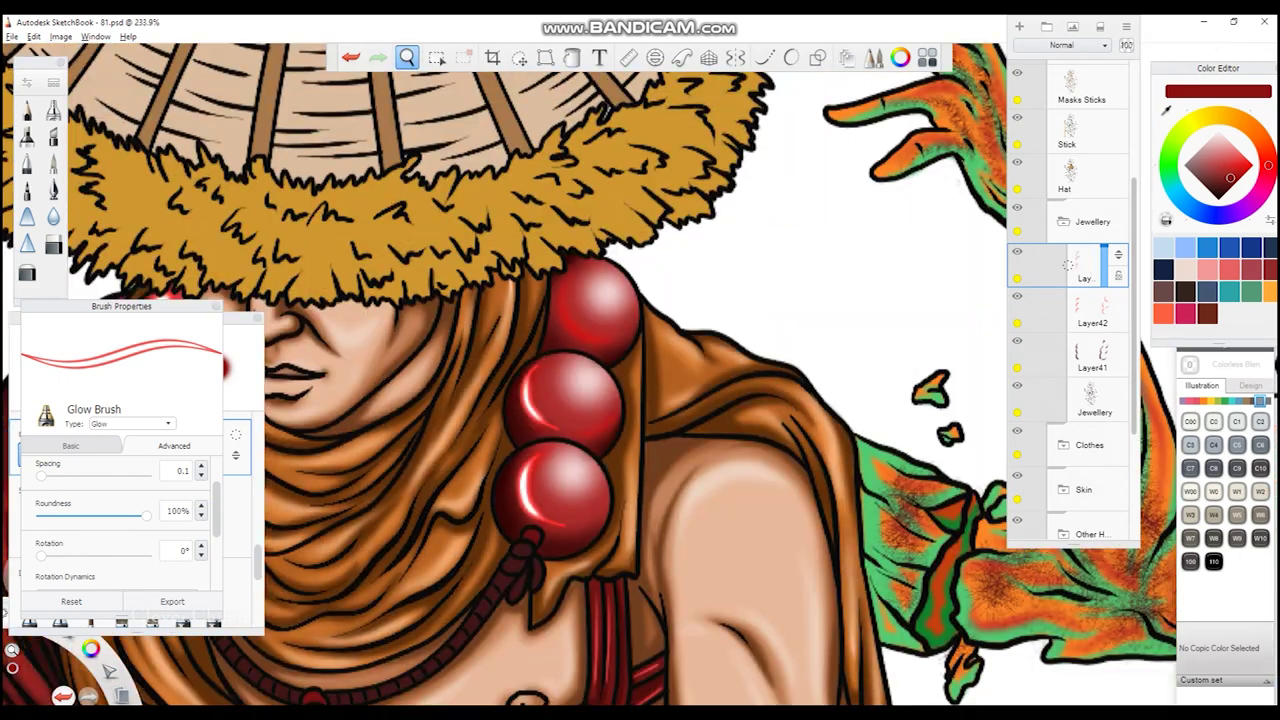
- Add matching curved Glow Brush highlights to the three beads on the molecule side
key(ctrl+z)
drag(526, 466, 514, 508)
drag(524, 383, 516, 423)
drag(556, 290, 548, 326)
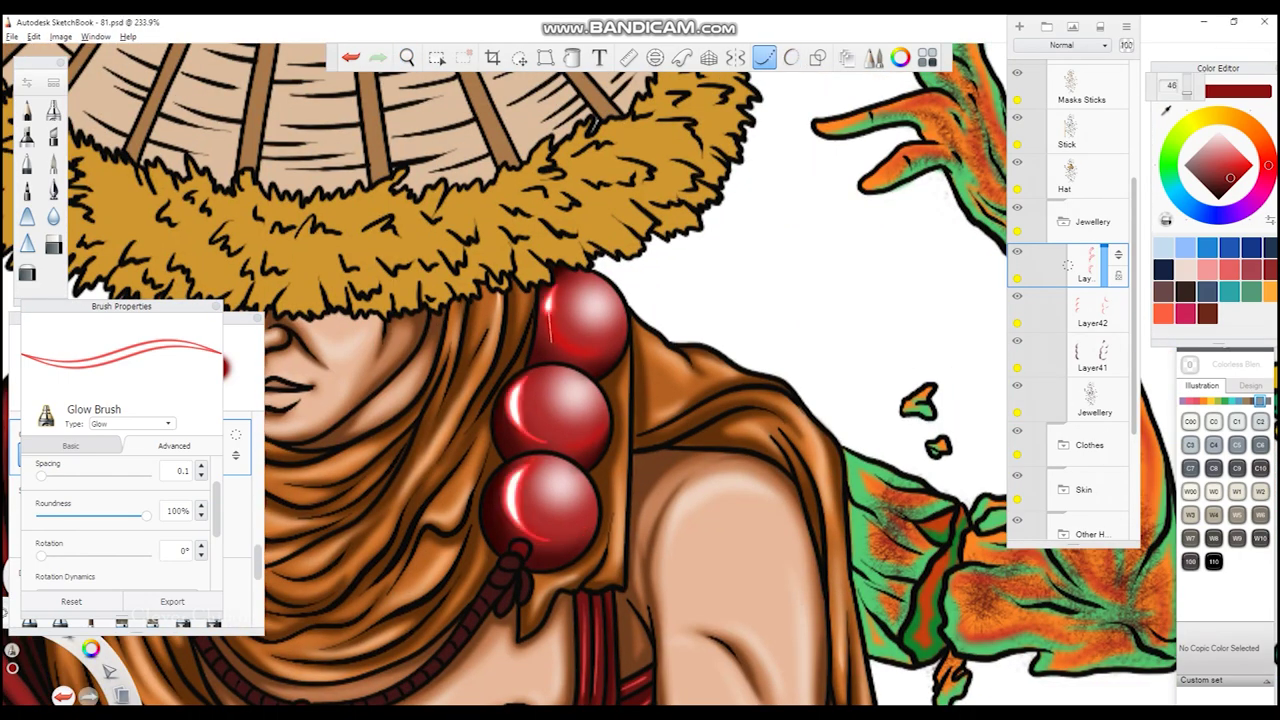
drag(606, 412, 600, 444)
scroll(560, 380, down, 5)
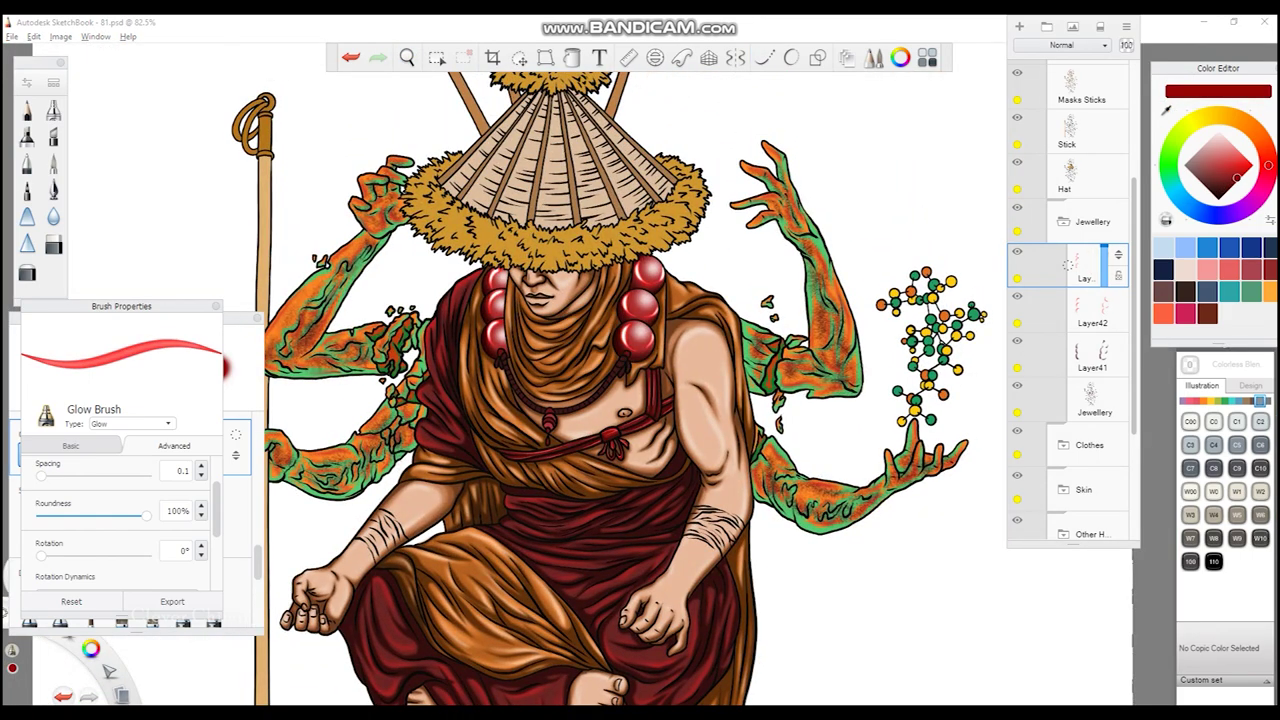
- Draw branching glowing cracks over the staff-side beads with a finer dark red Glow Brush on a new layer above Layer42
key(ctrl+shift+n)
key(bracketleft)
scroll(485, 295, up, 6)
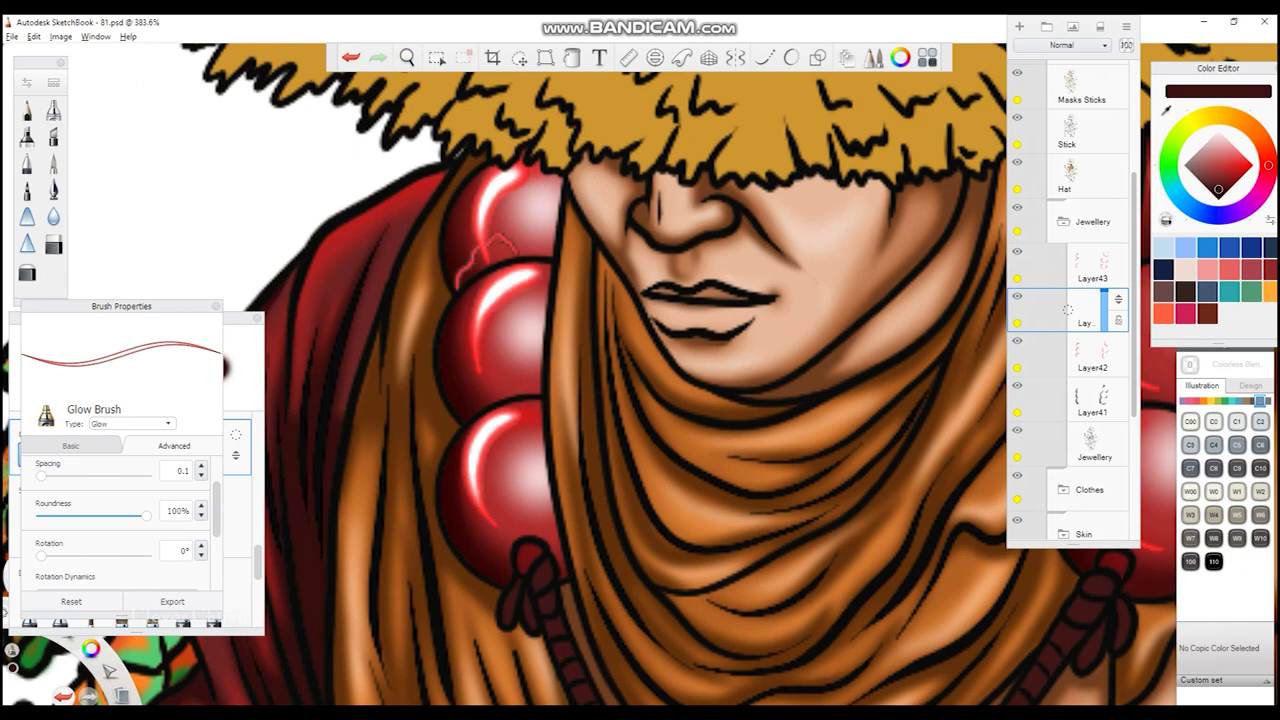
drag(503, 214, 537, 165)
mouse_move(455, 405)
mouse_down()
mouse_move(522, 340)
mouse_move(526, 385)
mouse_up()
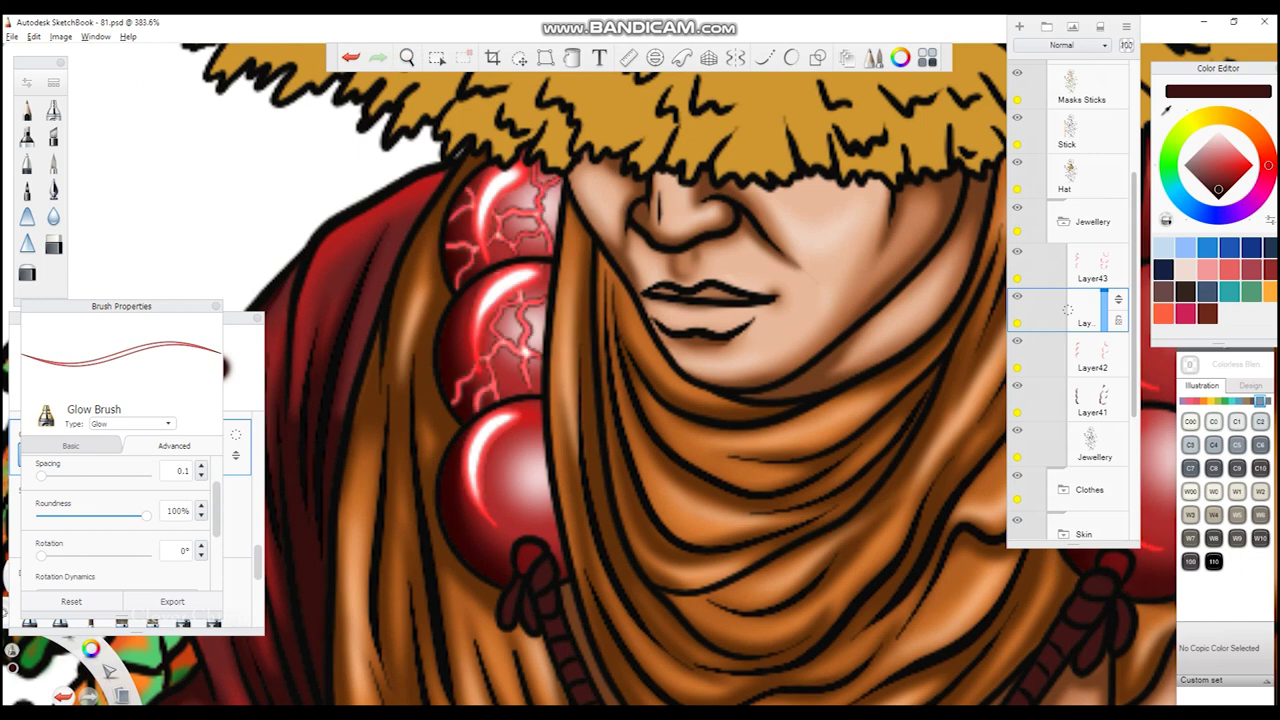
drag(640, 400, 568, 231)
mouse_move(410, 395)
mouse_down()
mouse_move(430, 310)
mouse_move(465, 266)
mouse_up()
drag(760, 420, 600, 250)
mouse_move(450, 463)
mouse_down()
mouse_move(480, 450)
mouse_move(545, 538)
mouse_up()
drag(548, 458, 565, 398)
drag(570, 440, 590, 424)
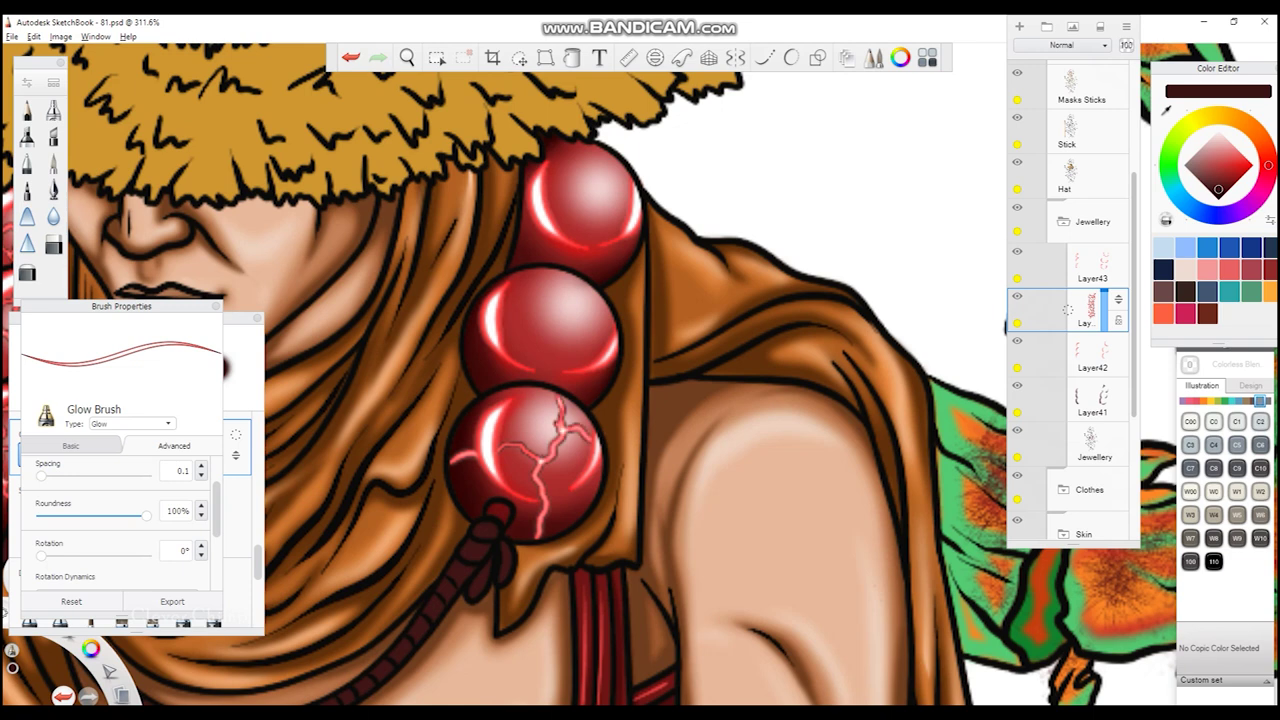
- Cover the three molecule-side beads with the same branching Glow Brush cracks
drag(458, 434, 520, 424)
drag(518, 442, 468, 500)
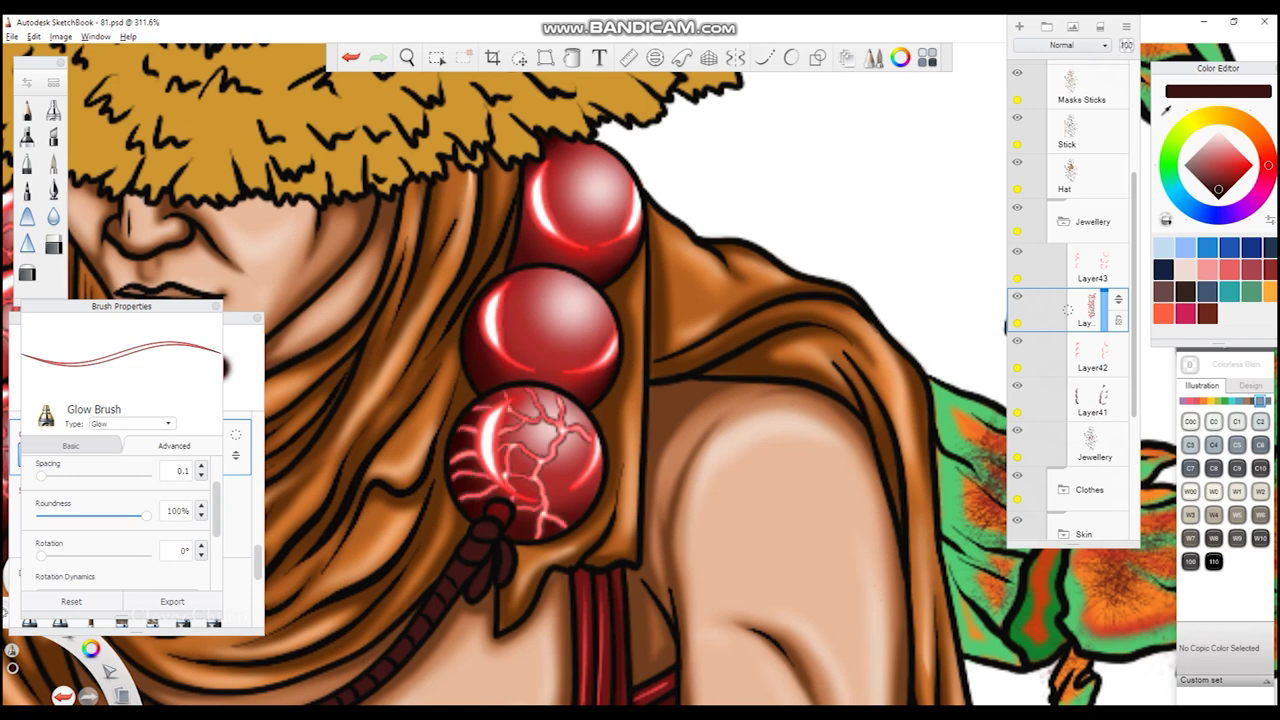
drag(468, 358, 542, 272)
drag(552, 300, 588, 296)
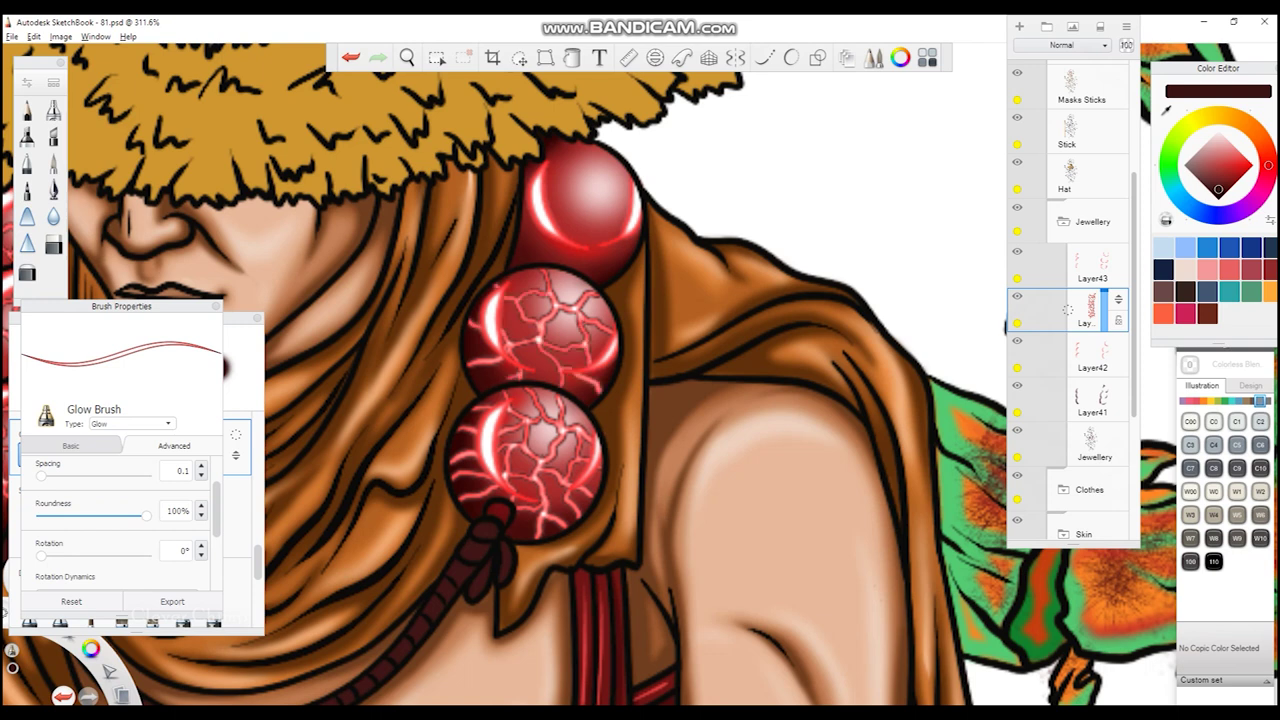
drag(568, 142, 578, 196)
drag(578, 192, 610, 168)
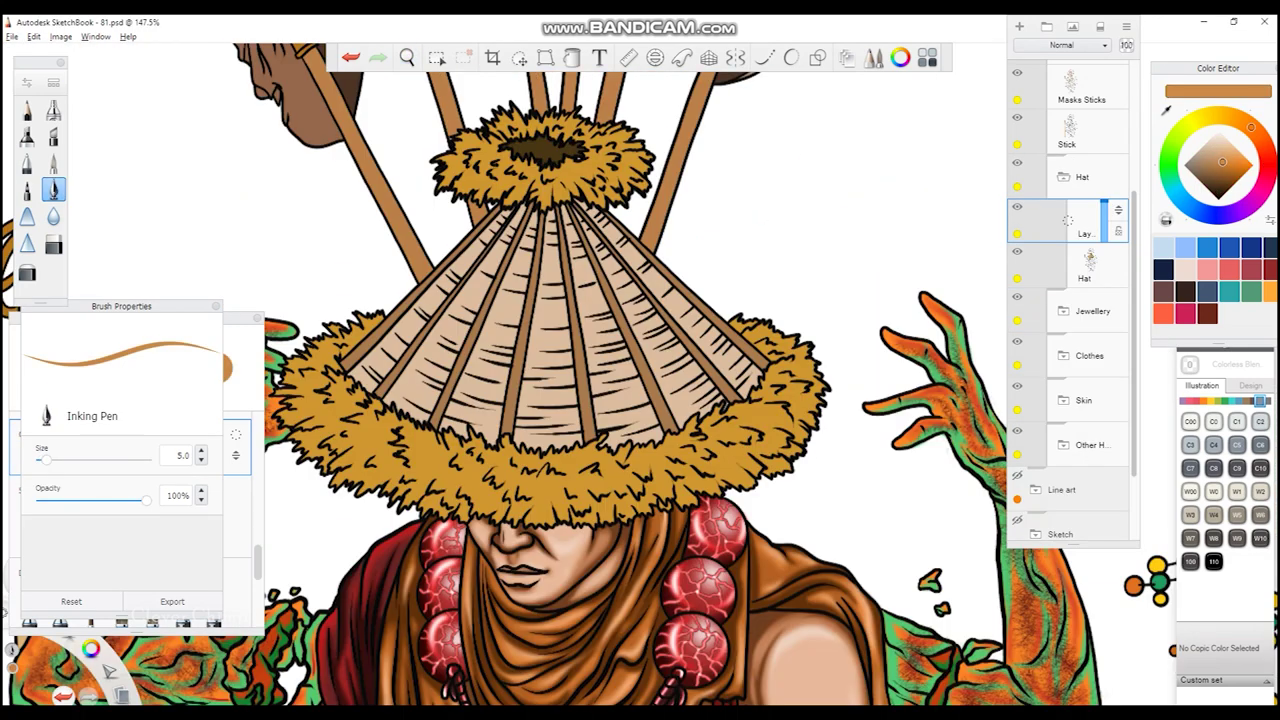
- Shade the staff-side and middle strips of the hat cone in light brown with the Inking Pen, raising its size to 7.0
drag(500, 222, 366, 386)
drag(505, 212, 365, 385)
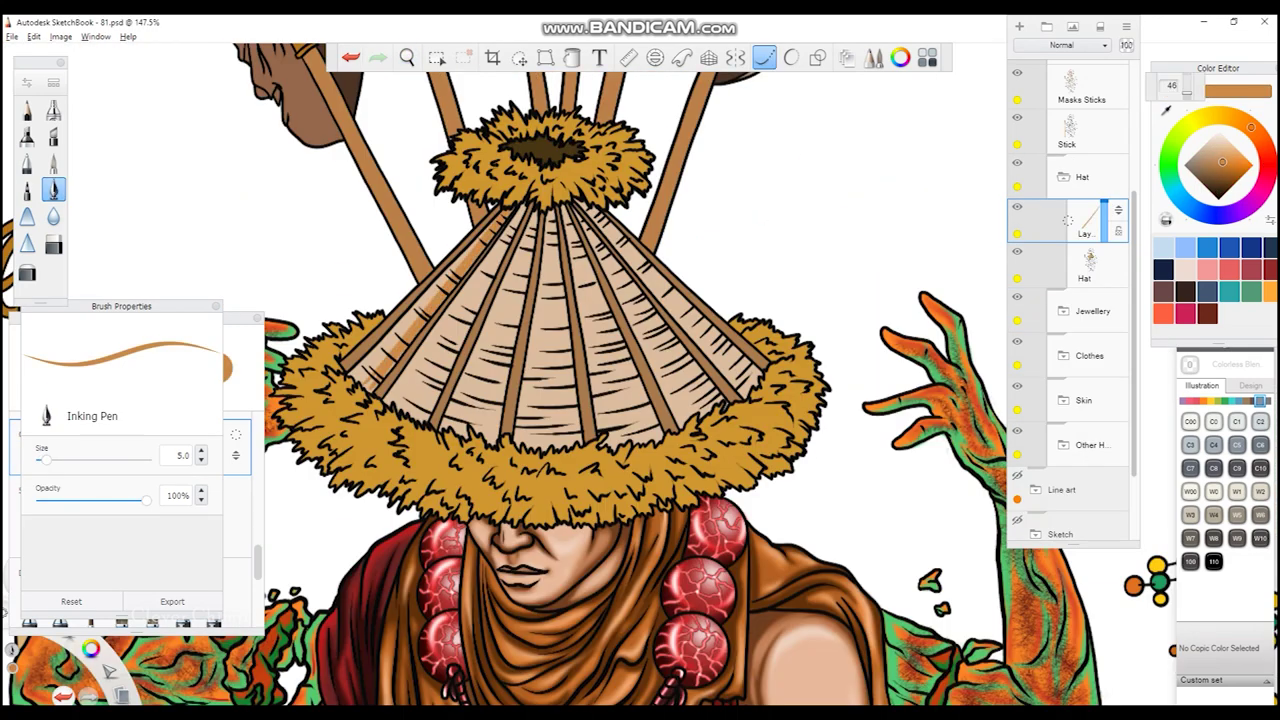
key(bracketright)
key(bracketright)
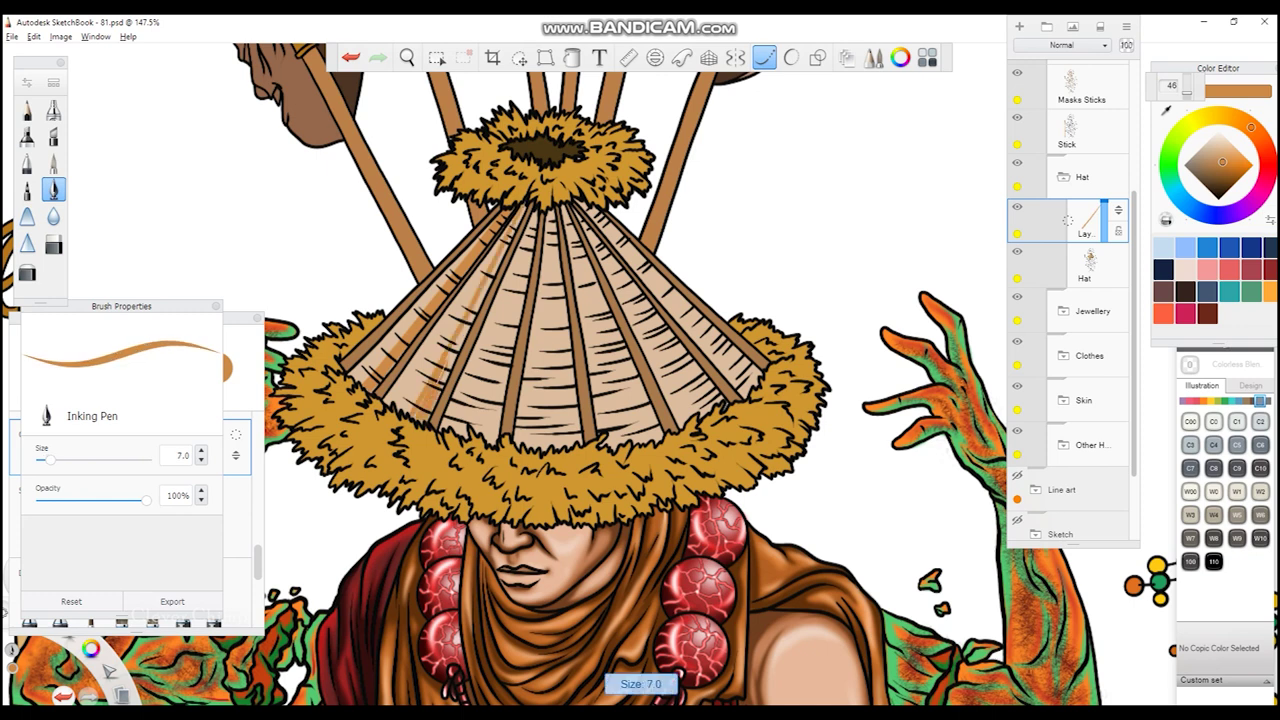
drag(524, 278, 490, 400)
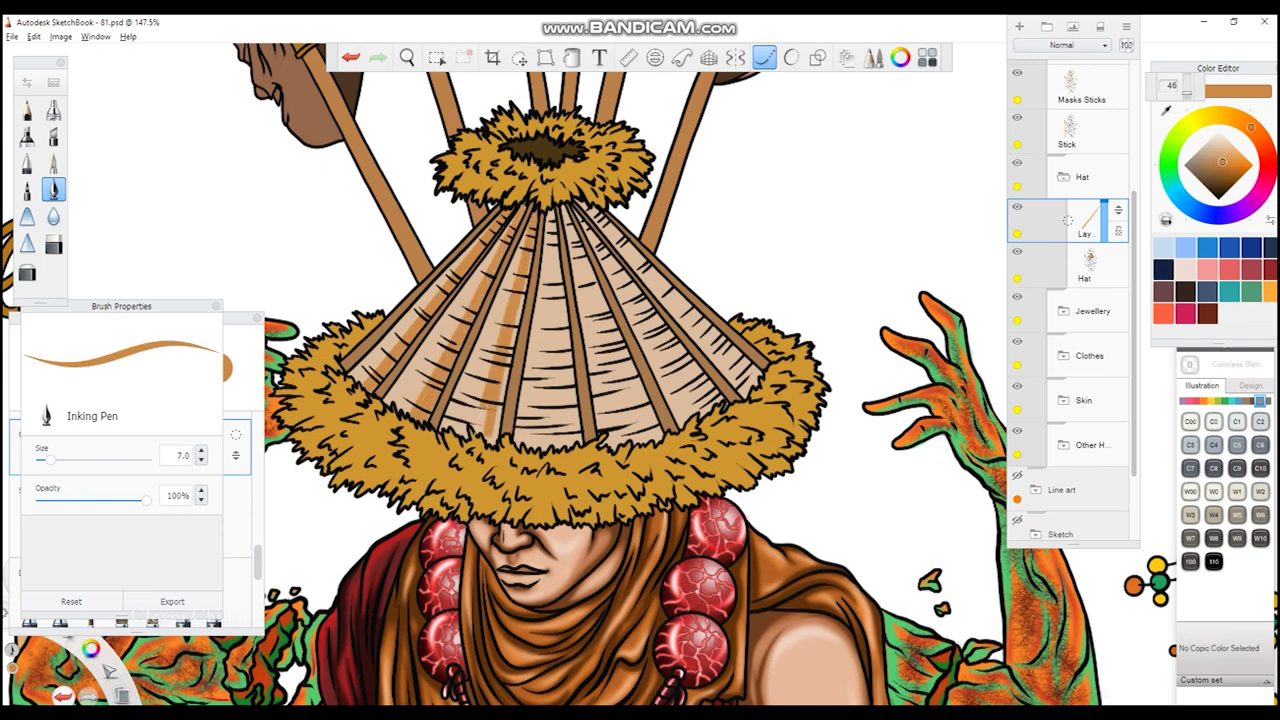
mouse_move(496, 444)
mouse_down()
mouse_move(528, 248)
mouse_move(558, 446)
mouse_up()
drag(560, 248, 566, 430)
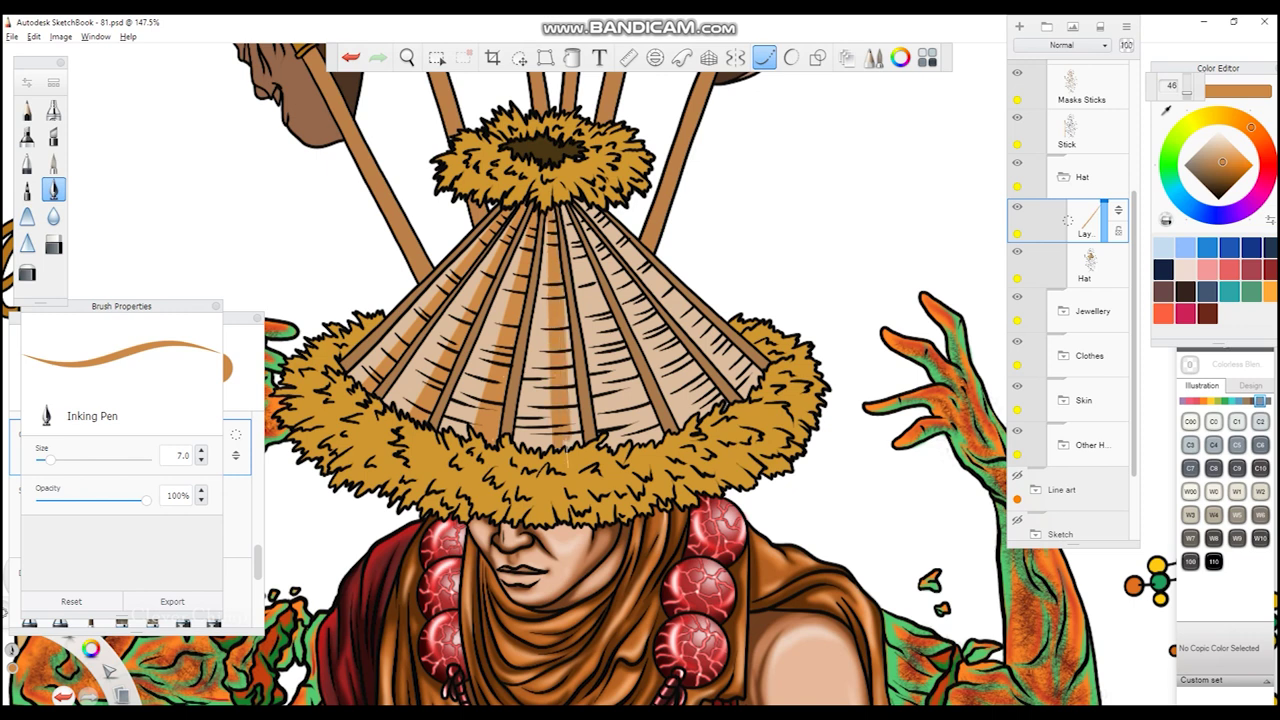
- Add light brown shading to the remaining hat cone strips on the molecule side
drag(578, 250, 650, 442)
drag(612, 322, 654, 422)
drag(590, 248, 708, 408)
drag(626, 272, 721, 401)
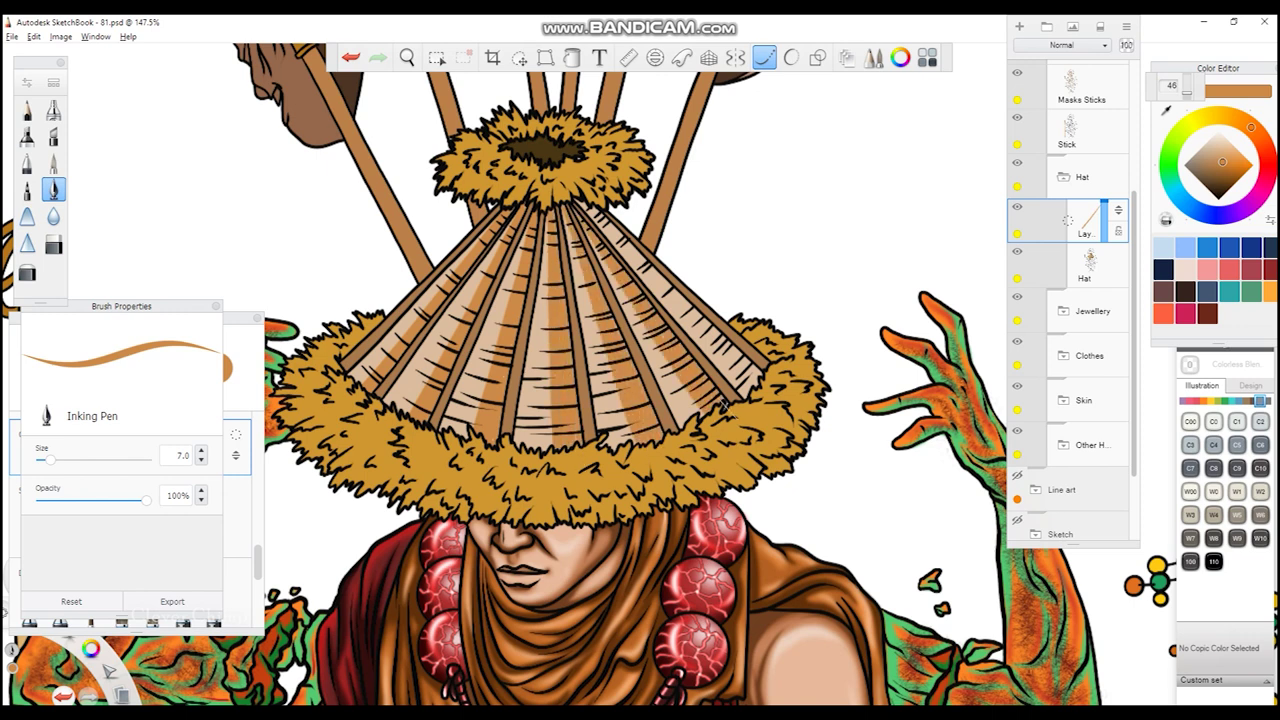
drag(592, 210, 764, 386)
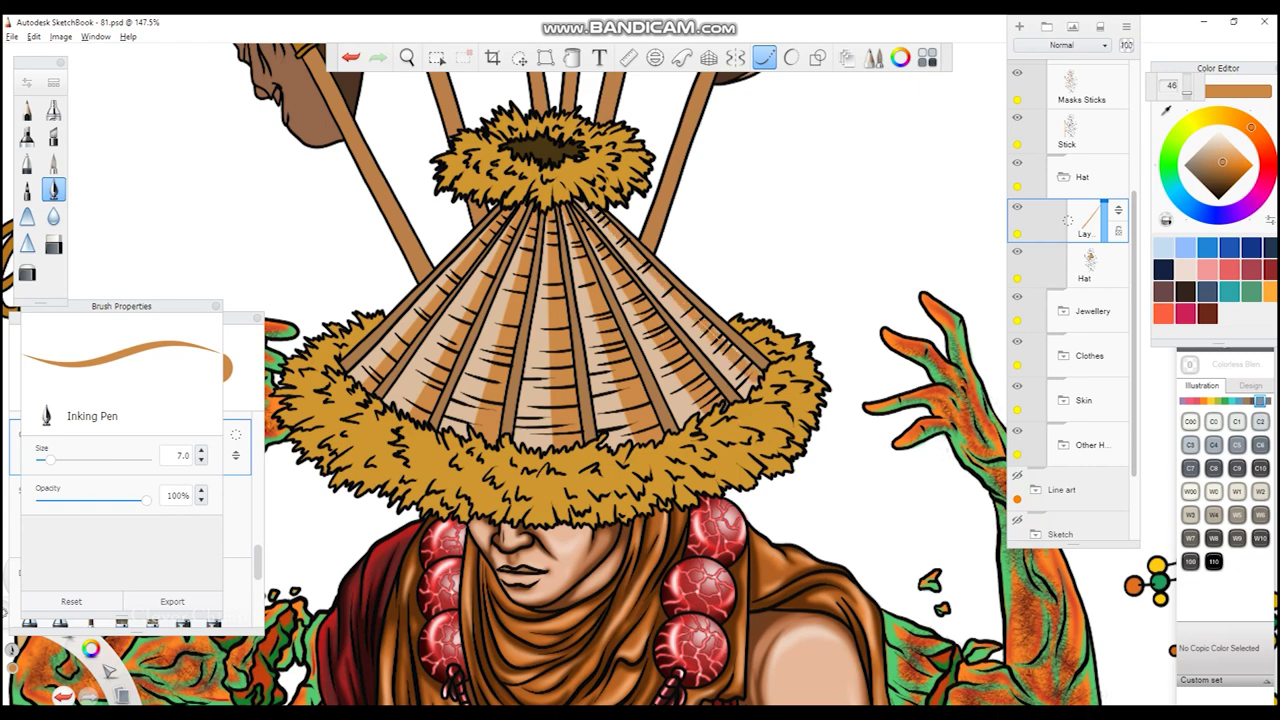
drag(613, 302, 643, 292)
- Paint darker brown shadows beside the hat cone's ribs with the size 7.0 Inking Pen on a new layer above Layer46
key(ctrl+z)
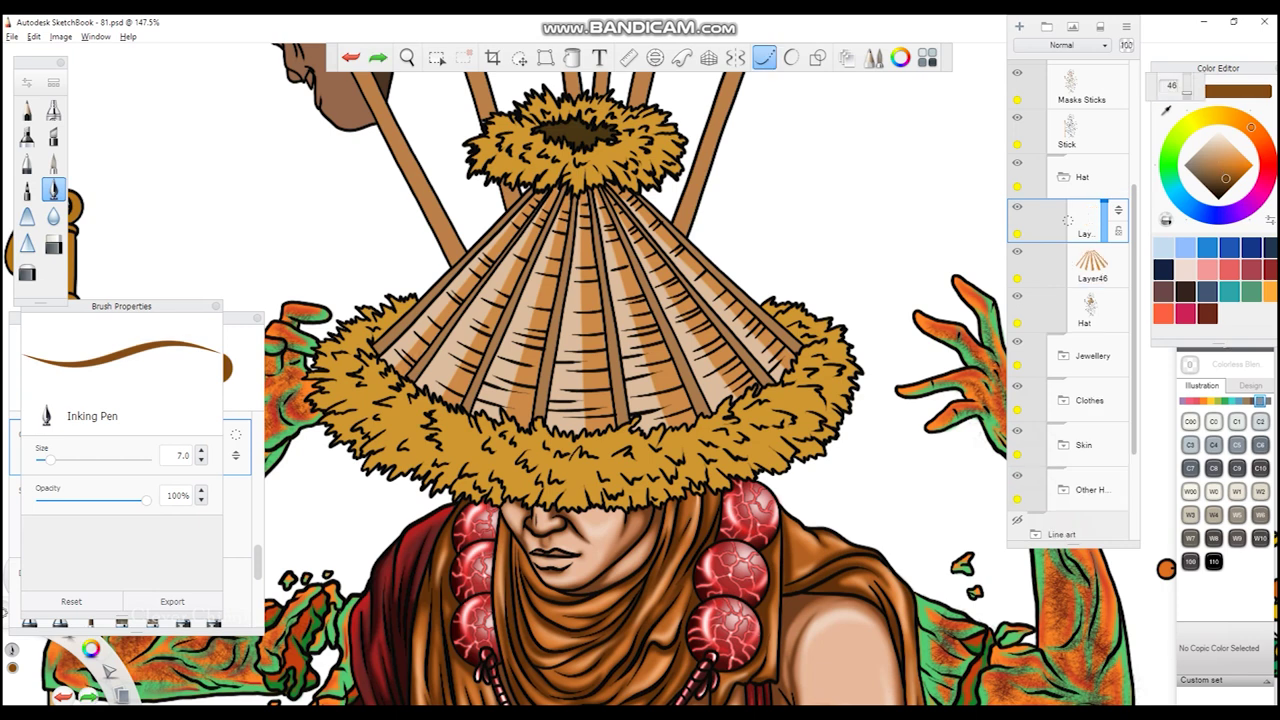
key(ctrl+y)
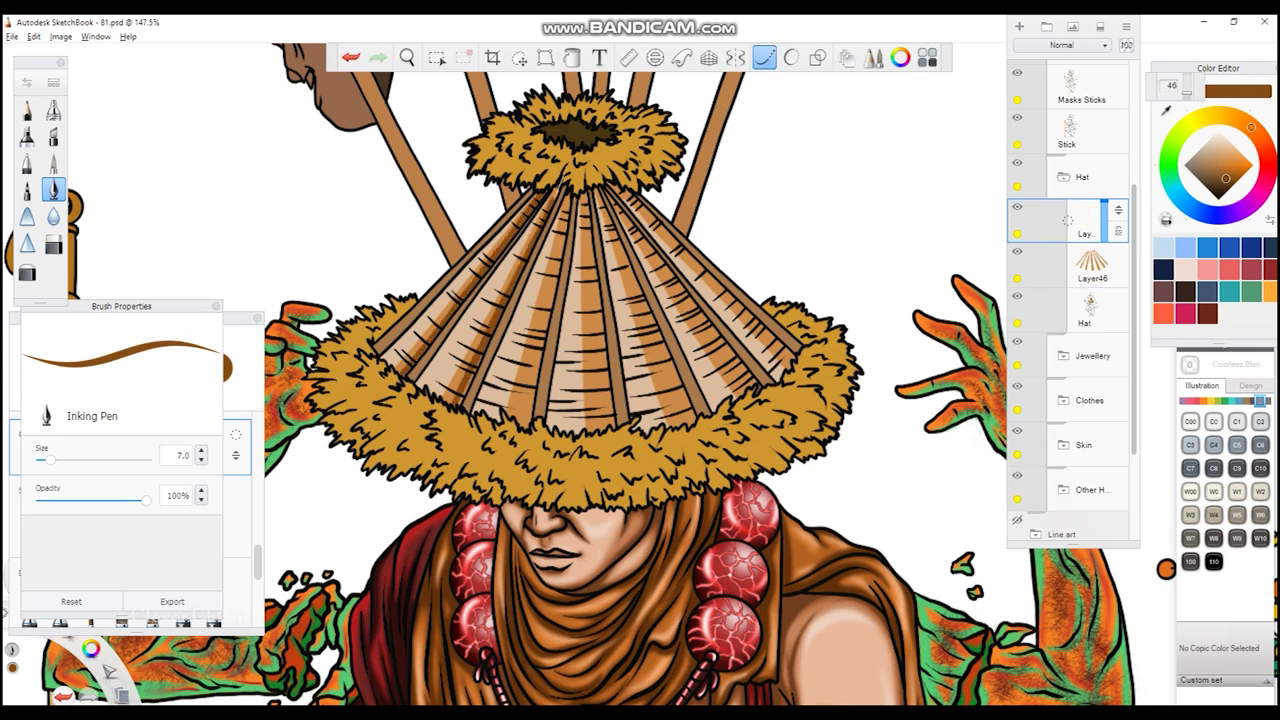
drag(552, 286, 524, 426)
drag(574, 182, 544, 314)
drag(590, 268, 610, 432)
drag(584, 230, 590, 280)
drag(596, 190, 696, 450)
drag(648, 248, 752, 390)
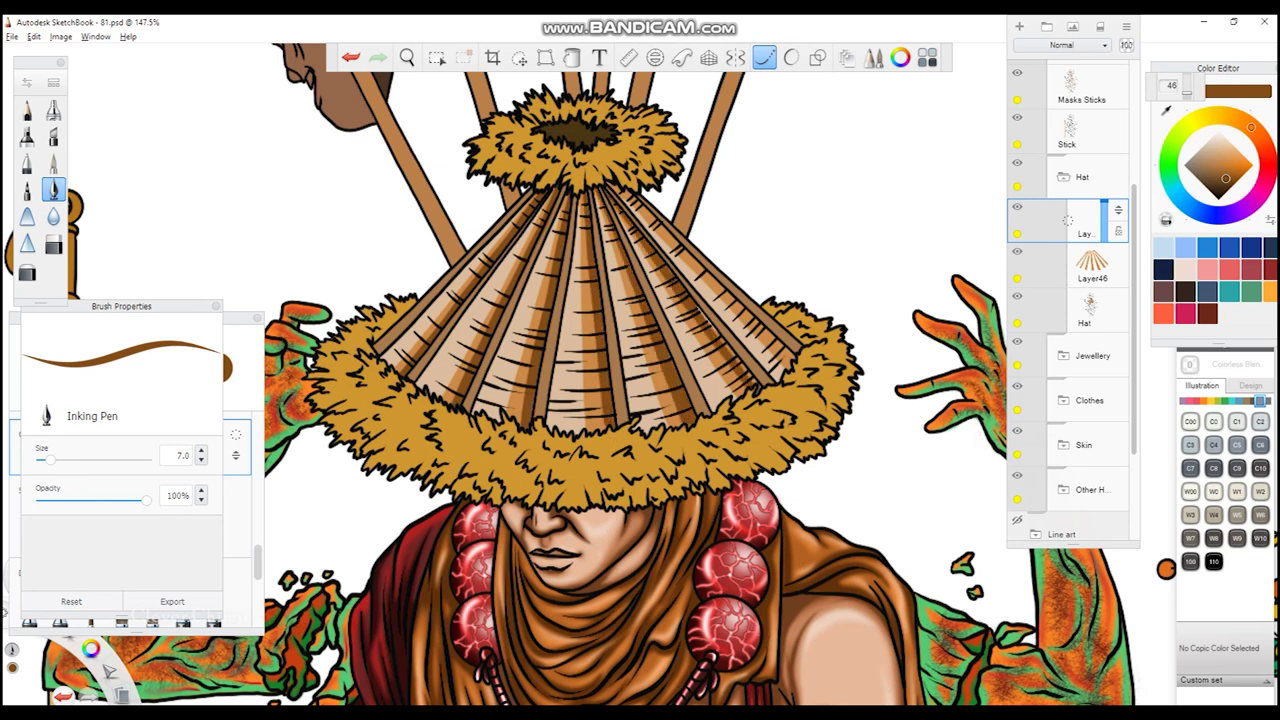
drag(626, 192, 710, 276)
drag(688, 258, 788, 354)
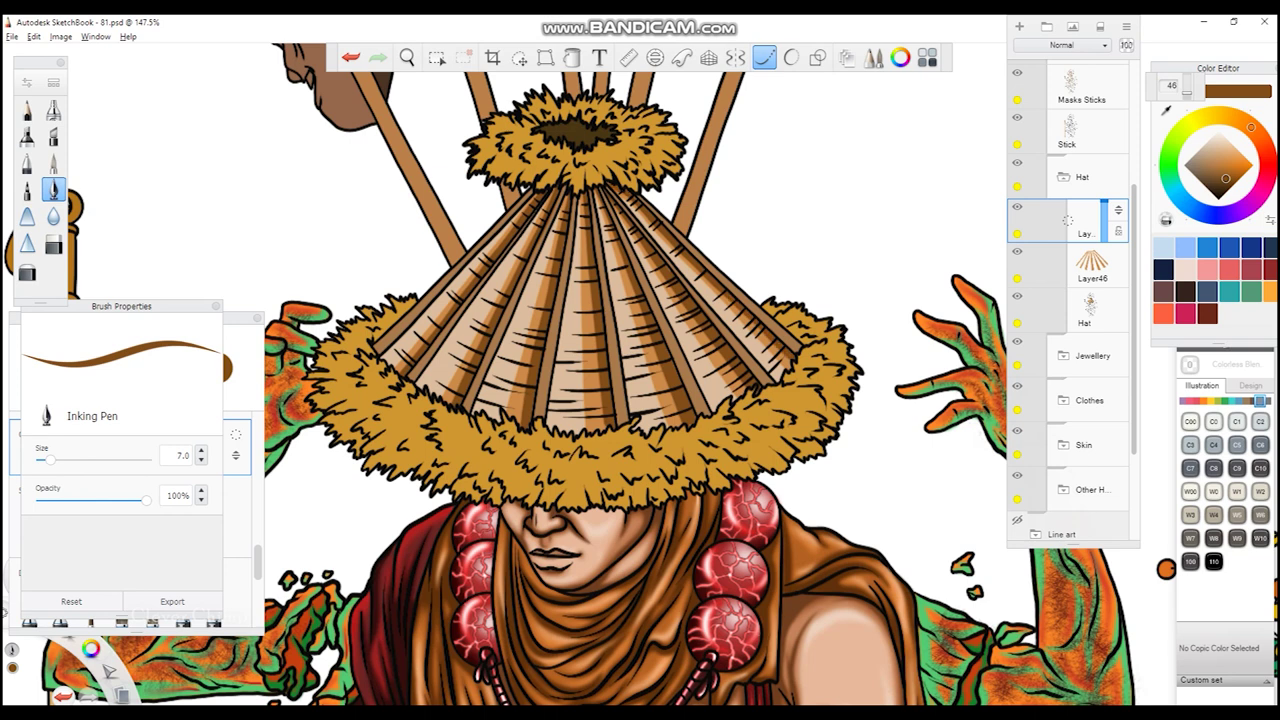
- Build up the darker brown shadows along both sides of the hat cone's ribs
drag(460, 274, 380, 356)
drag(522, 208, 438, 296)
drag(502, 268, 416, 382)
drag(526, 236, 418, 380)
drag(506, 258, 436, 350)
drag(560, 330, 546, 416)
drag(576, 242, 552, 358)
mouse_move(532, 264)
mouse_down()
mouse_move(474, 412)
mouse_move(520, 292)
mouse_up()
drag(608, 266, 632, 418)
drag(628, 234, 690, 364)
drag(662, 248, 776, 382)
- Soften the hat cone's brown shading with the Blur brush at size 15.7 and strength 3.0, including Layer46
click(53, 216)
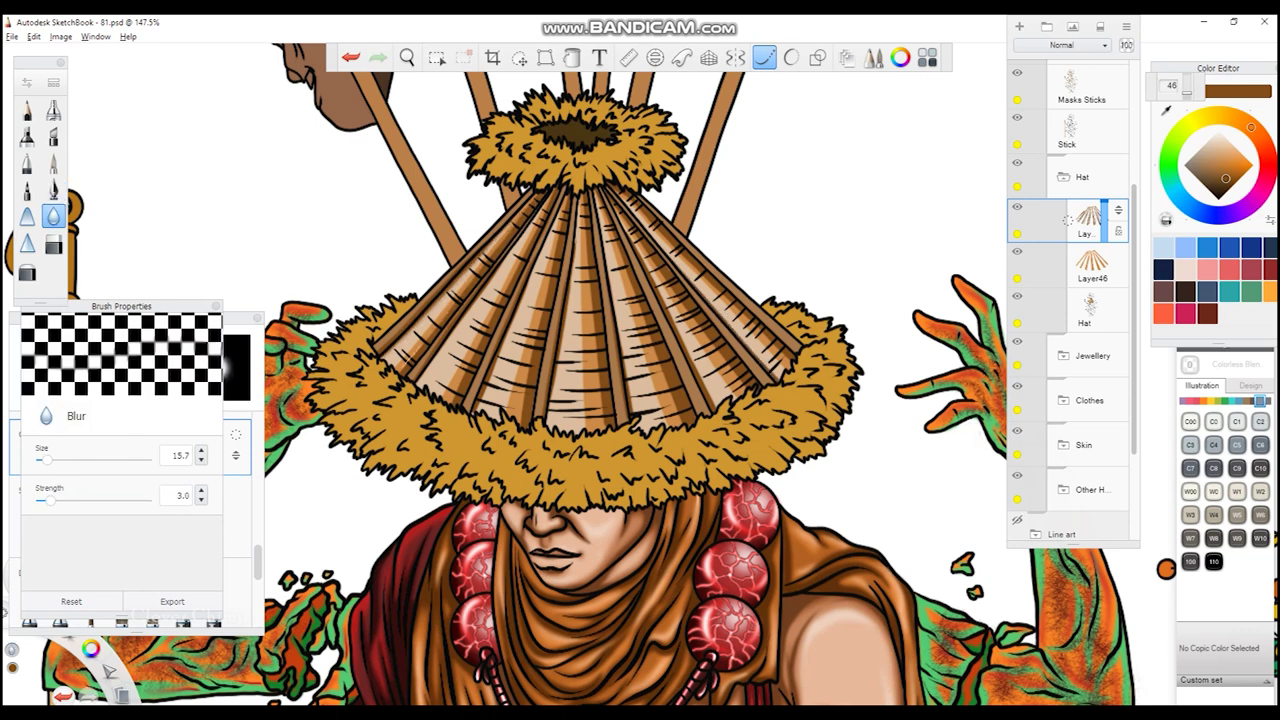
drag(500, 262, 420, 380)
drag(576, 244, 558, 358)
drag(608, 258, 622, 352)
drag(628, 234, 688, 350)
drag(686, 276, 768, 366)
click(1067, 265)
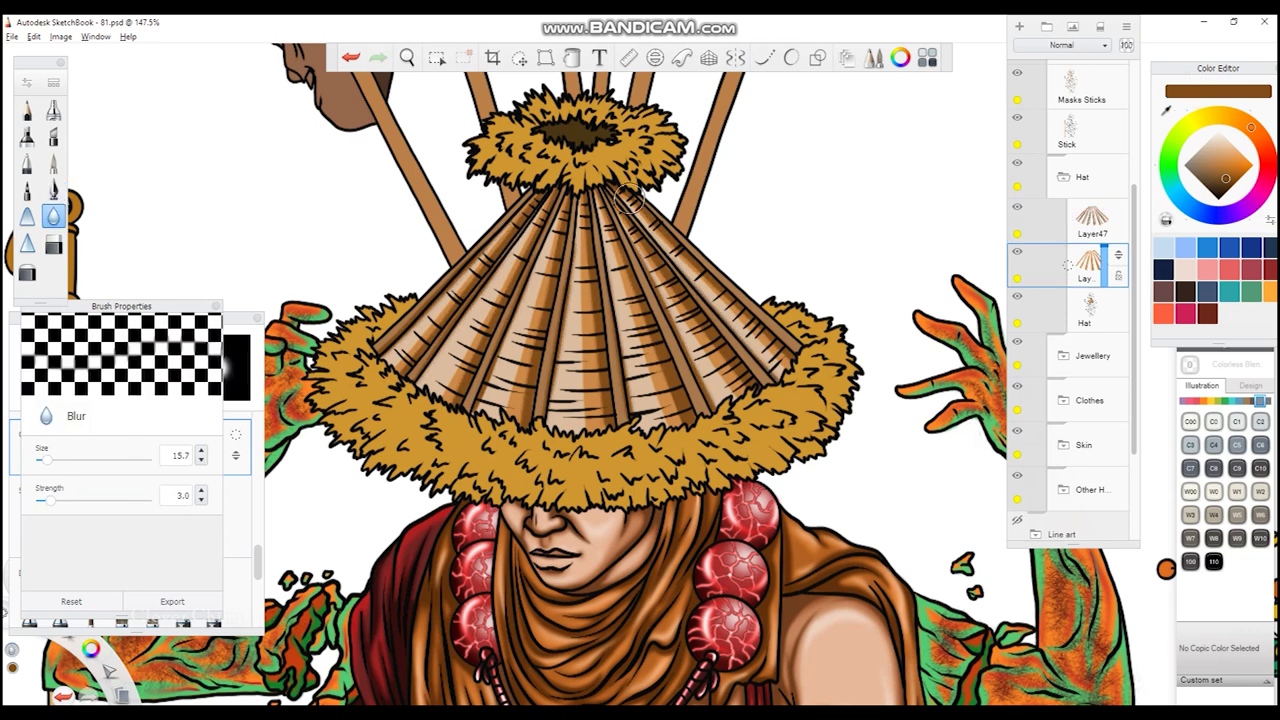
- Add a layer above Layer47 and start the hat cone's highlights with a pale peach Inking Pen at size 3.0
key(ctrl+shift+n)
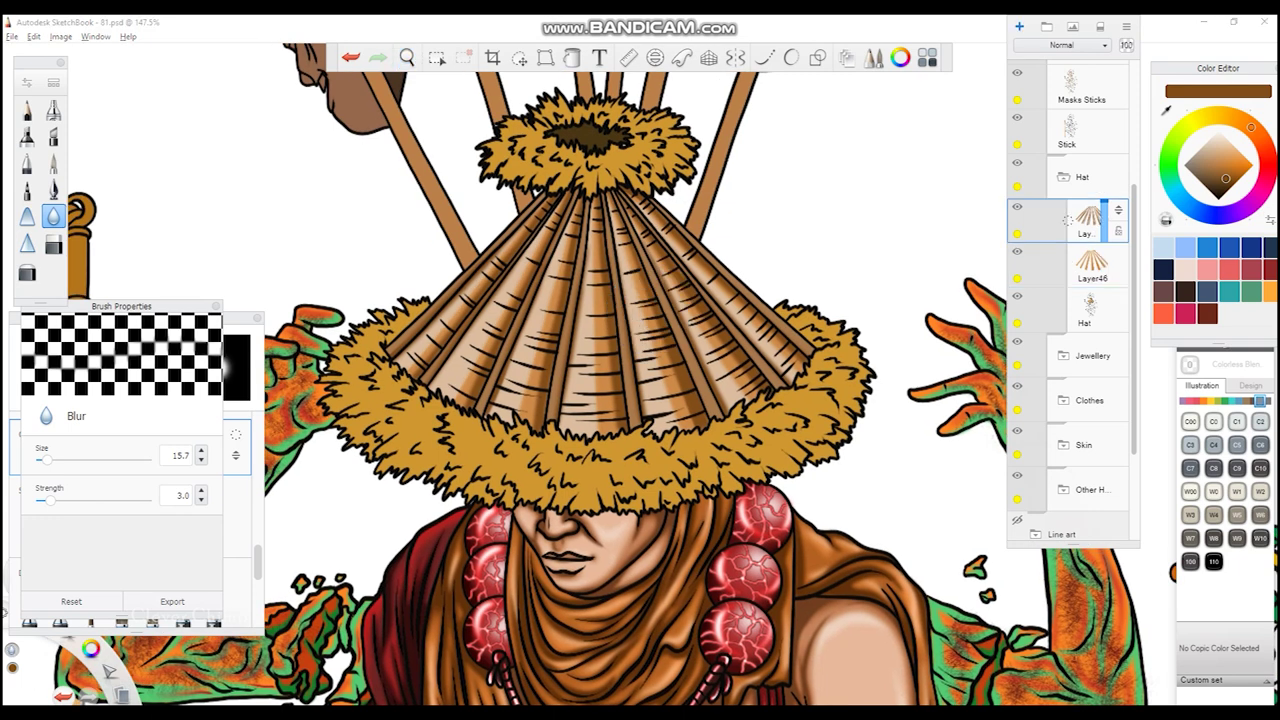
key(b)
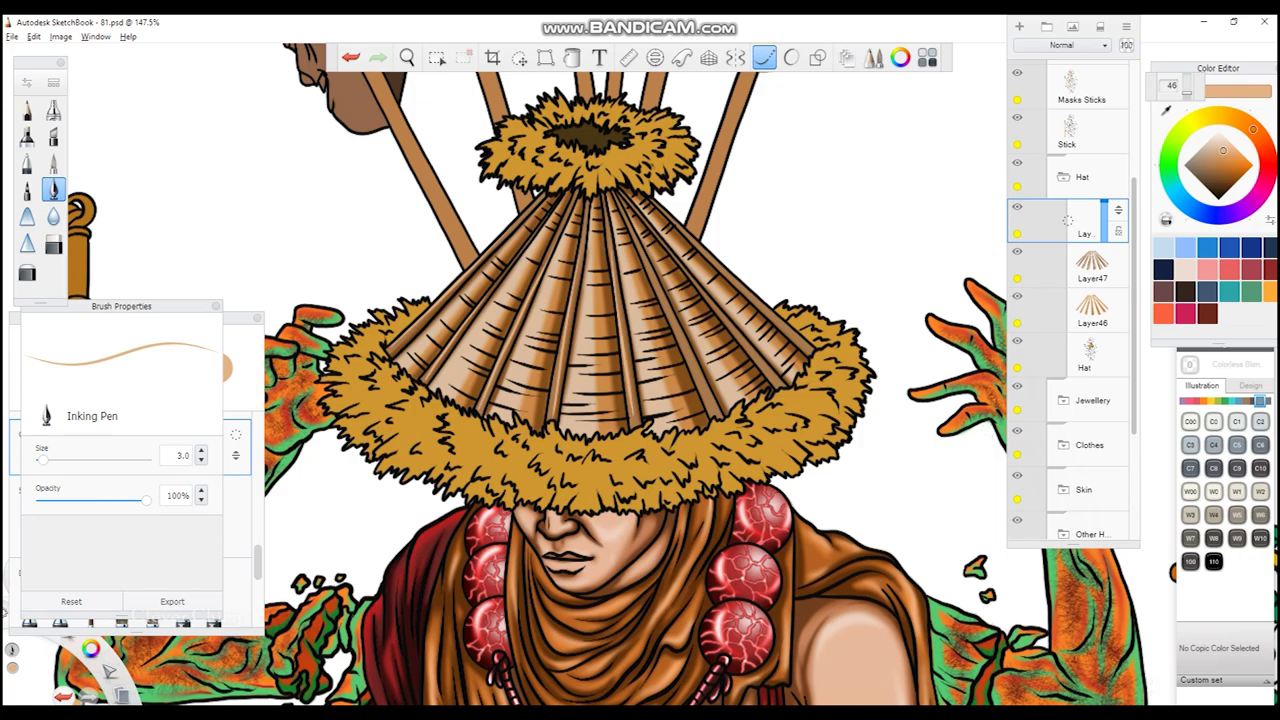
key(ctrl+z)
scroll(640, 360, up, 5)
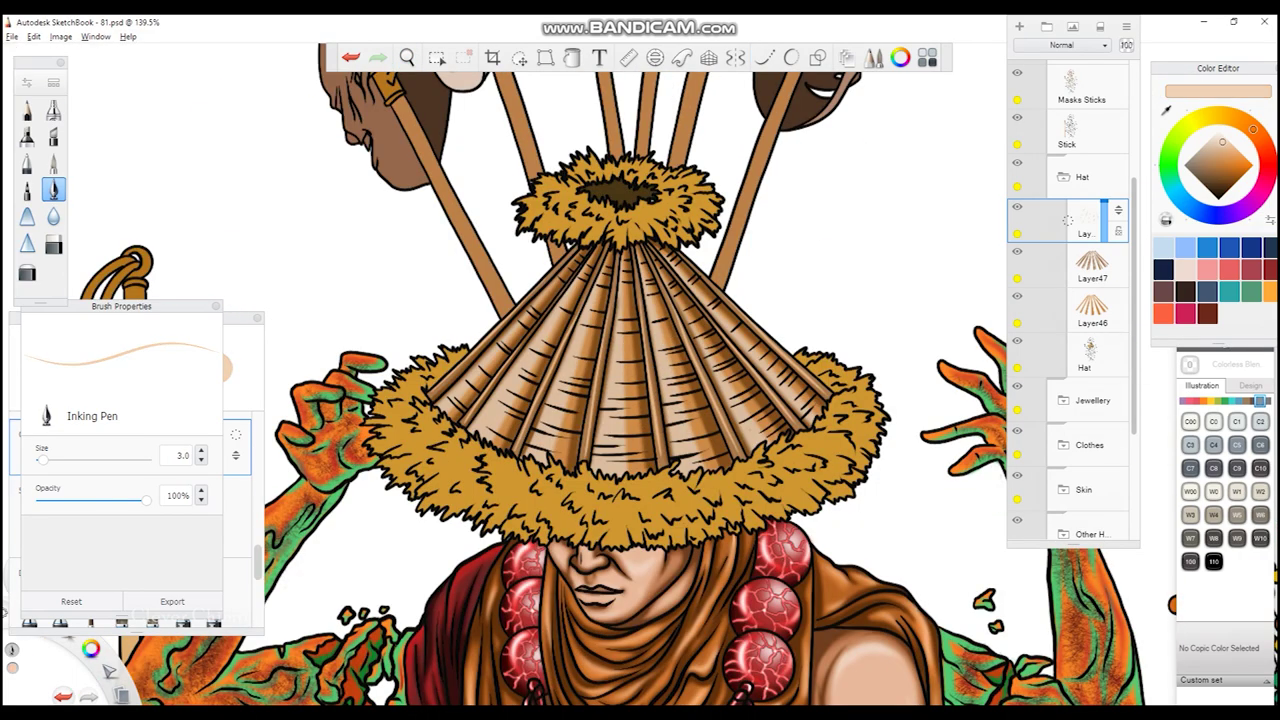
click(60, 36)
click(310, 117)
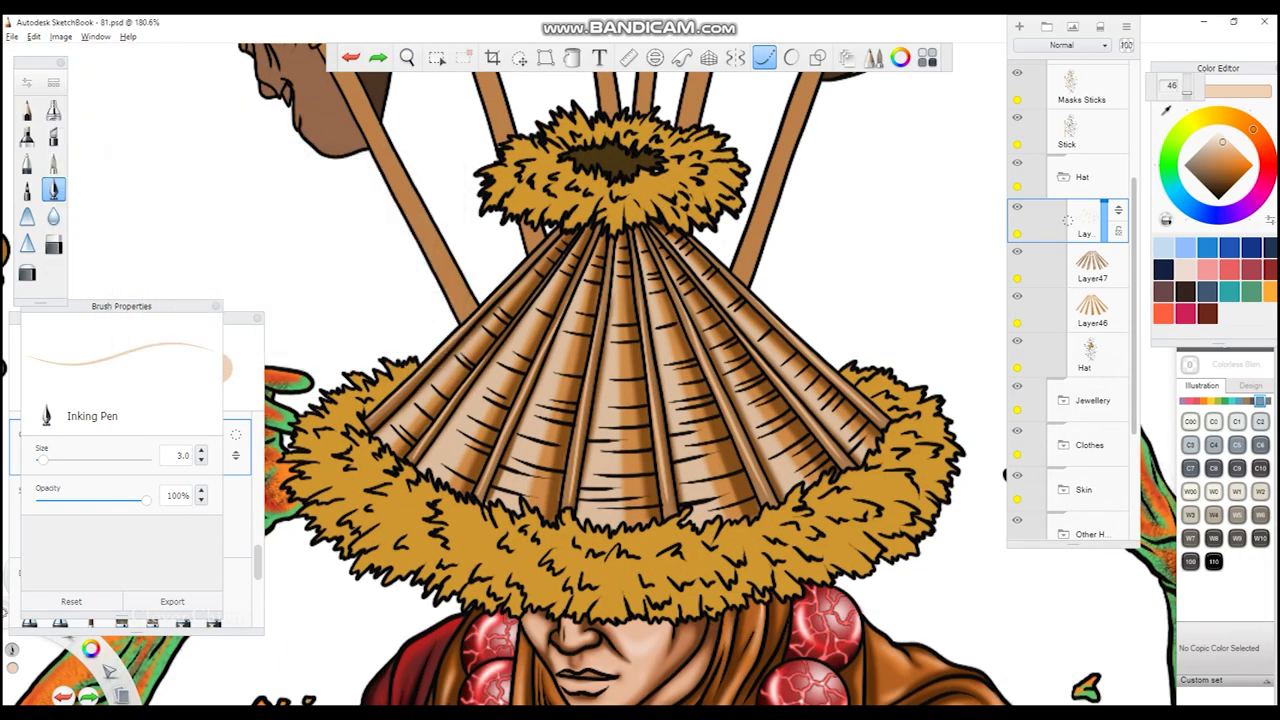
- Draw fine pale highlights along the hat cone's ribs and across its strips, using another layer above Layer48
click(443, 352)
click(60, 36)
click(310, 117)
click(396, 352)
scroll(640, 360, down, 5)
scroll(451, 175, up, 6)
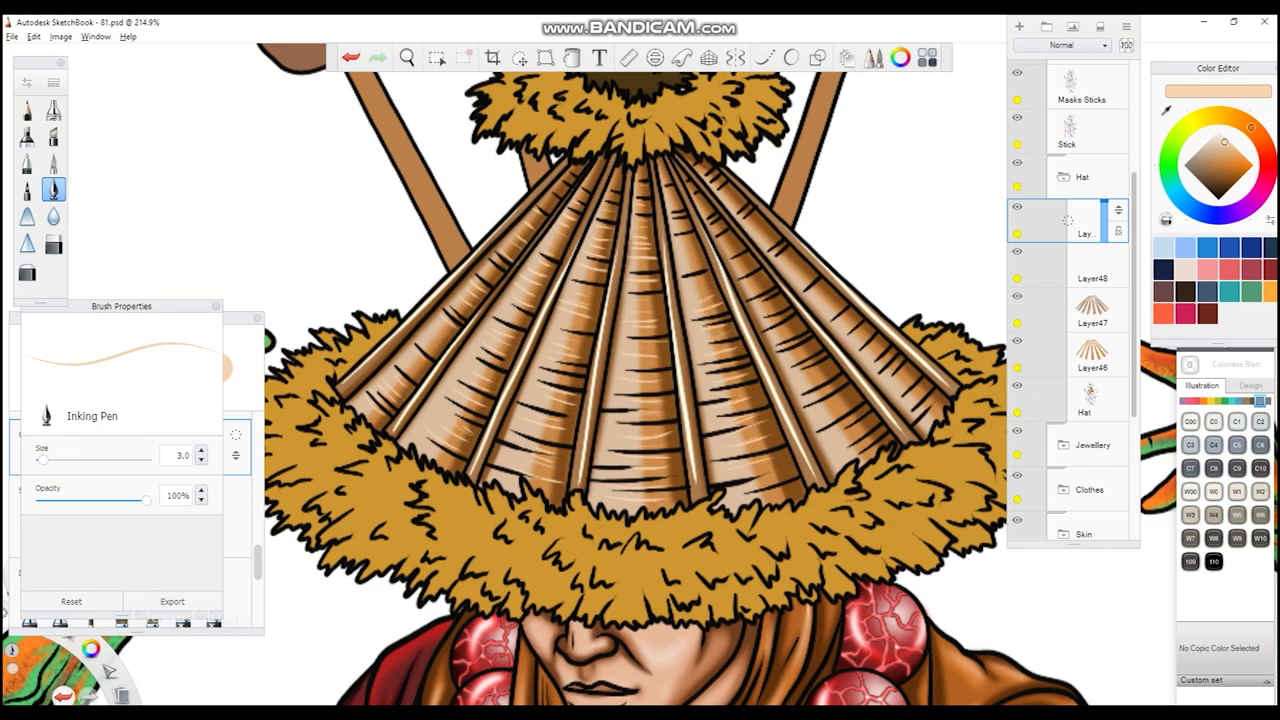
drag(700, 400, 560, 480)
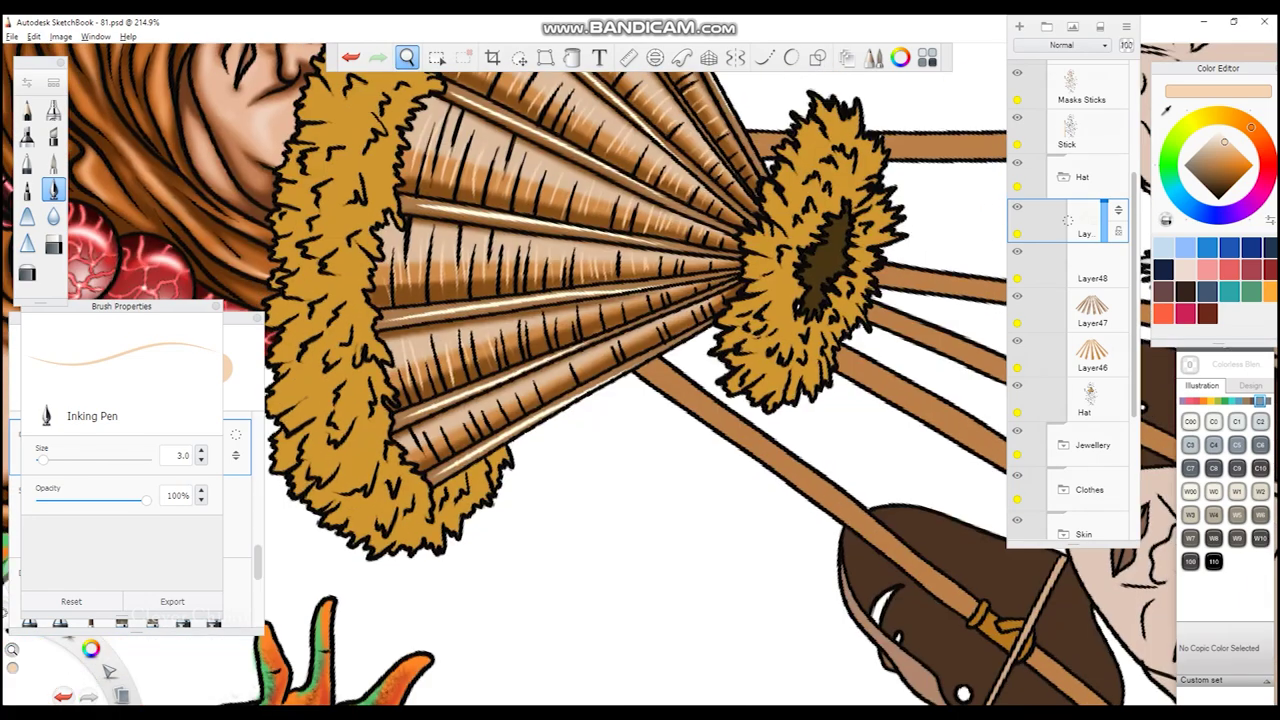
click(651, 184)
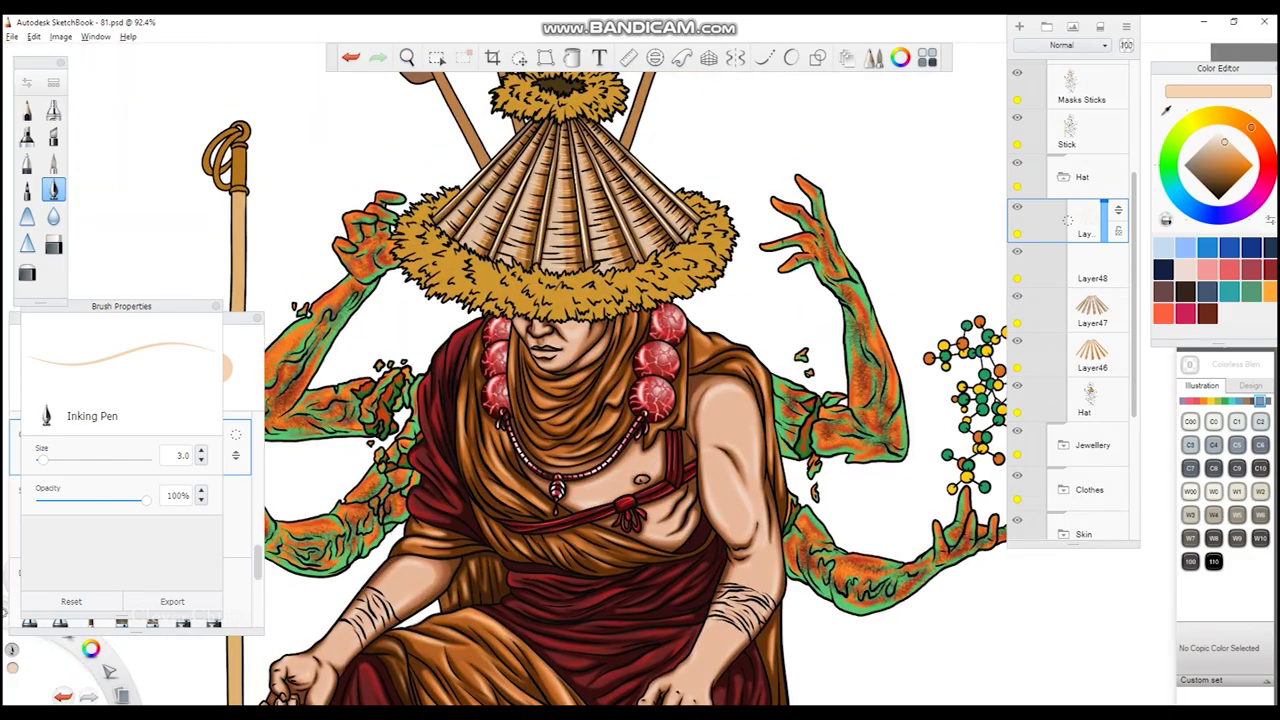
- Paint dark brown straw shadows on one side of the hat brim with the Inking Pen at size 6.0, on a layer above Layer49
click(461, 190)
click(461, 190)
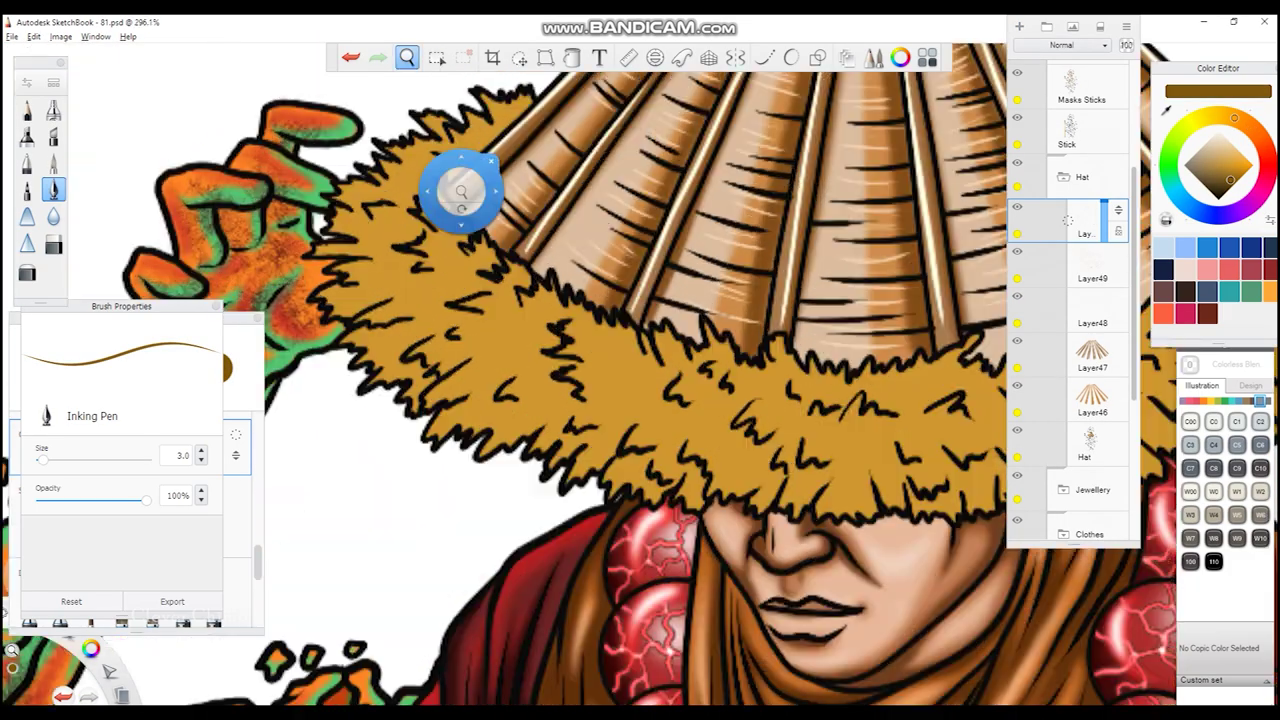
mouse_move(440, 288)
mouse_down()
mouse_move(455, 245)
mouse_move(520, 205)
mouse_up()
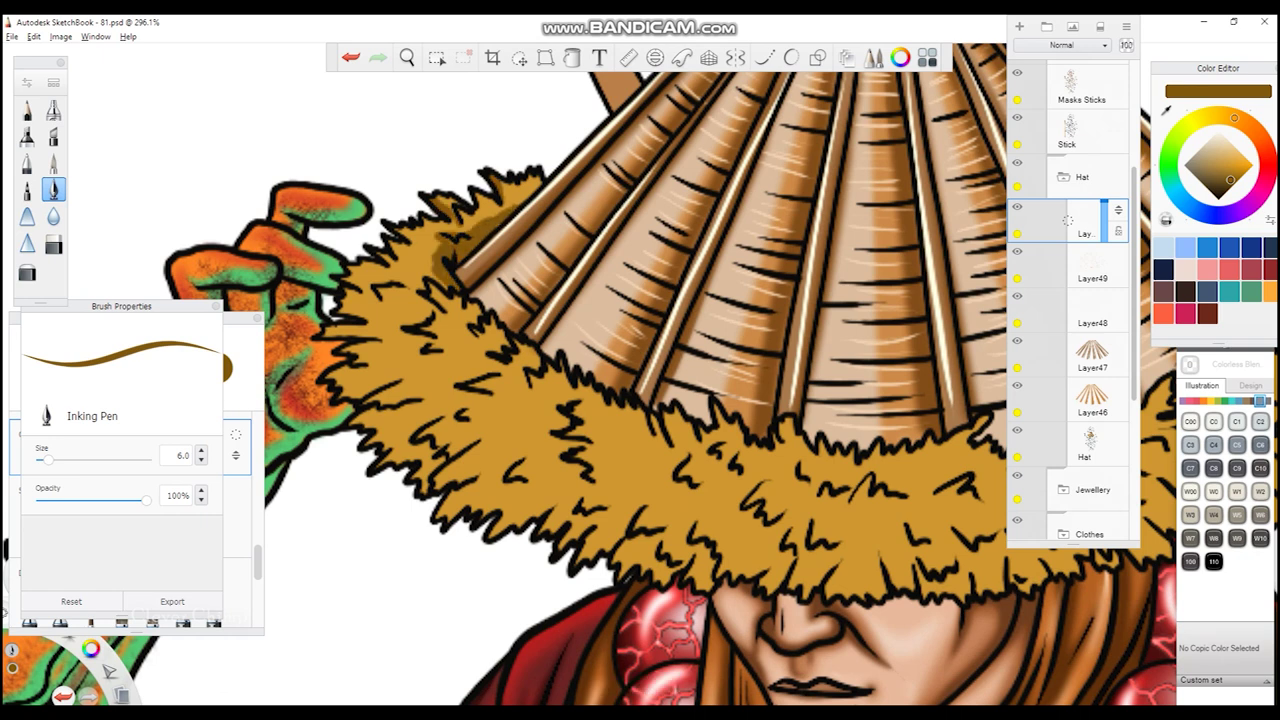
mouse_move(363, 276)
mouse_down()
mouse_move(374, 300)
mouse_move(352, 321)
mouse_move(384, 392)
mouse_up()
drag(470, 420, 425, 340)
mouse_move(455, 300)
mouse_down()
mouse_move(485, 330)
mouse_move(395, 350)
mouse_up()
drag(600, 400, 525, 225)
drag(300, 240, 400, 300)
mouse_move(370, 240)
mouse_down()
mouse_move(455, 350)
mouse_move(530, 235)
mouse_up()
drag(500, 315, 530, 200)
mouse_move(440, 280)
mouse_down()
mouse_move(590, 230)
mouse_move(525, 345)
mouse_move(575, 392)
mouse_move(650, 345)
mouse_up()
drag(700, 405, 612, 295)
drag(620, 250, 575, 318)
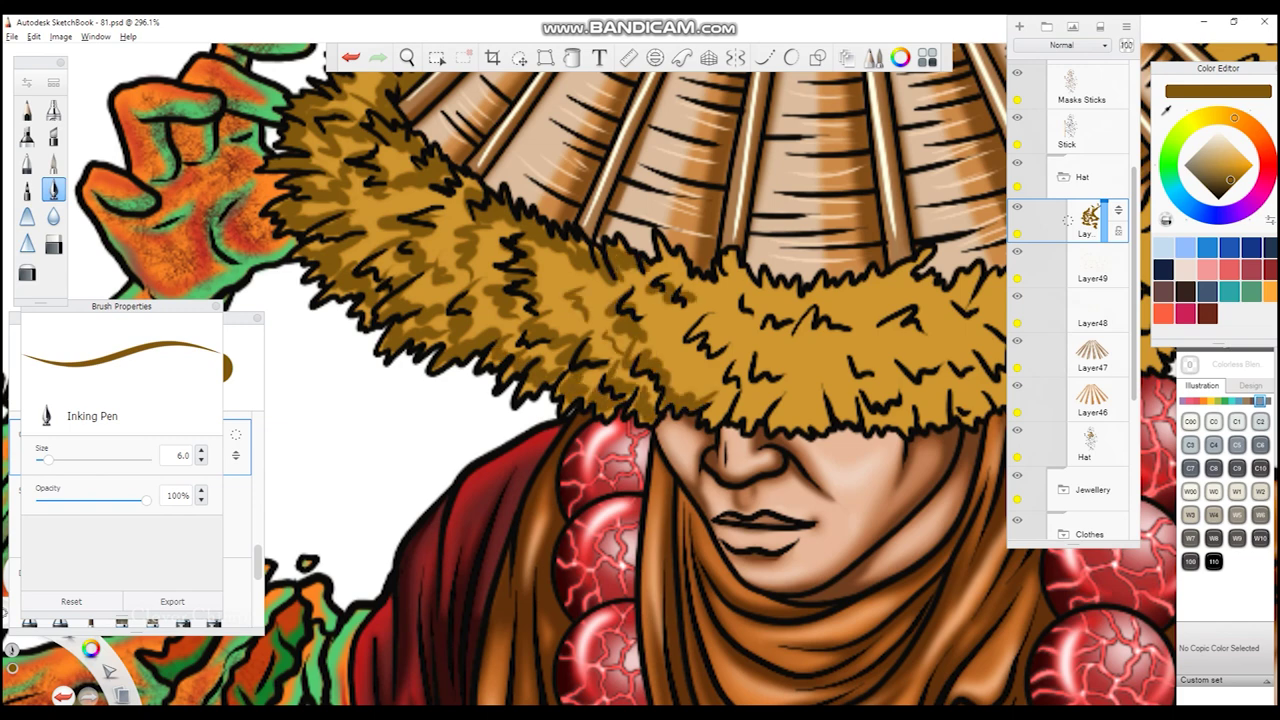
- Continue the dark brown straw shadows across the front and far side of the hat brim
drag(700, 308, 735, 422)
drag(742, 352, 795, 412)
drag(700, 400, 395, 365)
drag(430, 250, 475, 292)
drag(455, 220, 415, 275)
mouse_move(360, 205)
mouse_down()
mouse_move(352, 242)
mouse_move(365, 265)
mouse_up()
drag(350, 232, 310, 205)
drag(460, 310, 505, 285)
drag(465, 272, 615, 222)
drag(575, 272, 670, 232)
drag(668, 270, 795, 184)
drag(635, 315, 700, 275)
drag(560, 292, 625, 258)
drag(528, 350, 598, 308)
drag(600, 355, 670, 300)
mouse_move(500, 390)
mouse_down()
mouse_move(578, 350)
mouse_move(514, 342)
mouse_up()
drag(671, 337, 431, 362)
drag(490, 334, 598, 288)
drag(515, 284, 556, 264)
drag(564, 240, 682, 178)
drag(624, 266, 696, 216)
drag(576, 288, 620, 260)
drag(590, 240, 646, 214)
drag(472, 314, 514, 276)
drag(468, 374, 516, 342)
drag(370, 418, 412, 384)
drag(420, 418, 480, 360)
mouse_move(524, 388)
mouse_down()
mouse_move(570, 340)
mouse_move(612, 326)
mouse_up()
mouse_move(600, 352)
mouse_down()
mouse_move(688, 286)
mouse_move(748, 284)
mouse_up()
drag(674, 290, 750, 220)
drag(740, 290, 770, 262)
drag(680, 230, 766, 176)
drag(754, 260, 786, 214)
drag(800, 450, 690, 580)
drag(560, 358, 620, 380)
drag(544, 320, 618, 242)
drag(592, 310, 660, 266)
drag(622, 370, 688, 262)
drag(540, 222, 660, 212)
mouse_move(500, 184)
mouse_down()
mouse_move(598, 168)
mouse_move(544, 166)
mouse_up()
- Shade the straw ring at the tip of the hat with the same dark brown strokes around its opening
key(ctrl+alt+0)
drag(612, 330, 700, 310)
drag(372, 290, 430, 236)
drag(396, 356, 472, 300)
drag(468, 360, 532, 328)
drag(550, 370, 620, 332)
mouse_move(626, 364)
mouse_down()
mouse_move(668, 330)
mouse_move(750, 306)
mouse_up()
drag(720, 262, 636, 220)
drag(524, 240, 470, 188)
drag(622, 236, 556, 206)
mouse_move(696, 316)
mouse_down()
mouse_move(646, 258)
mouse_move(612, 290)
mouse_up()
drag(626, 330, 490, 288)
drag(492, 312, 436, 258)
drag(450, 306, 426, 274)
drag(482, 252, 460, 240)
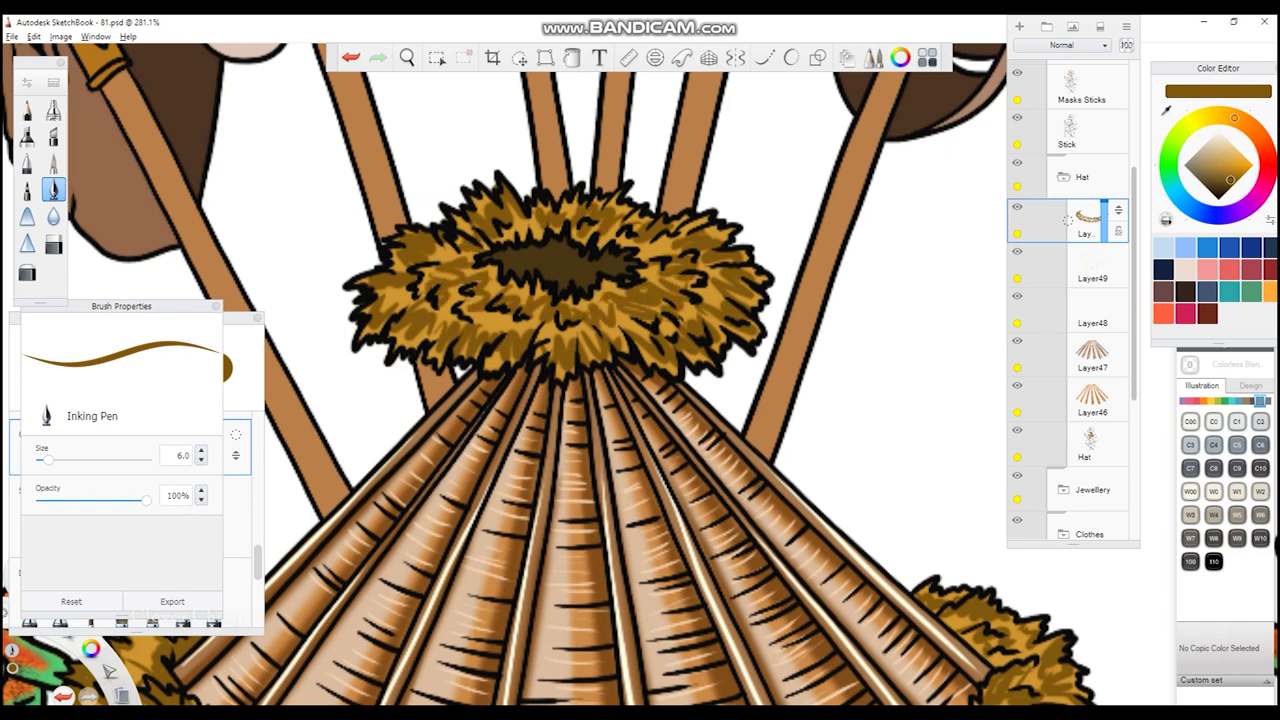
- Add a straw highlight layer, start pale yellow strokes at size 6.0 on the hat brim, and place the layer above Layer50
key(ctrl+alt+0)
drag(543, 320, 490, 324)
key(ctrl+shift+n)
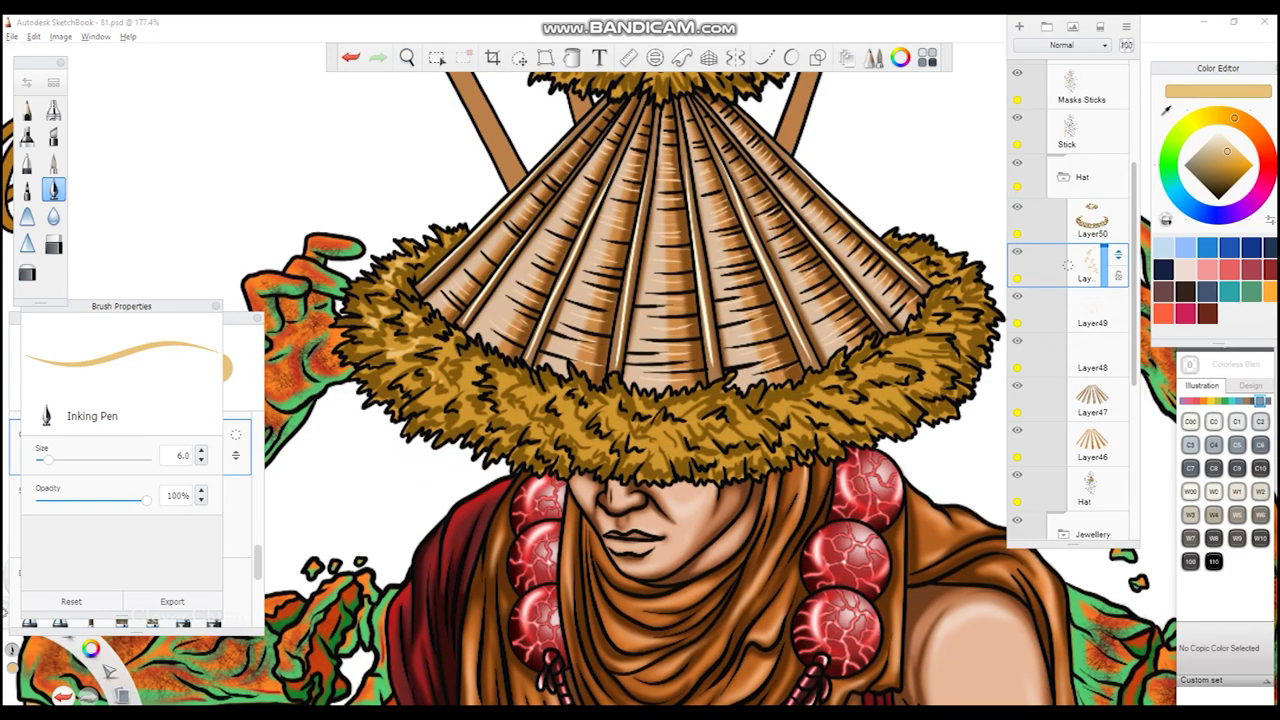
drag(1067, 265, 1067, 220)
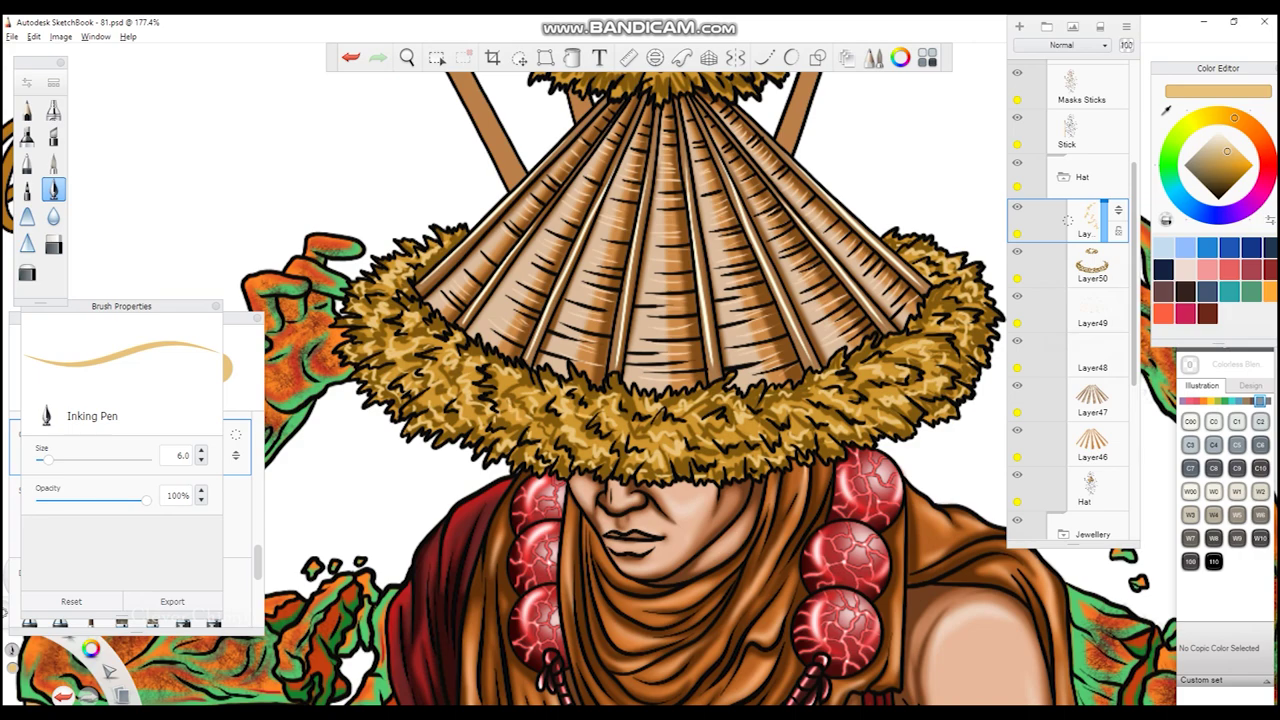
- Add pale yellow highlights to the hat tip's straw ring and near-black strokes in its opening on a layer above Layer51
scroll(743, 329, down, 5)
scroll(500, 114, up, 6)
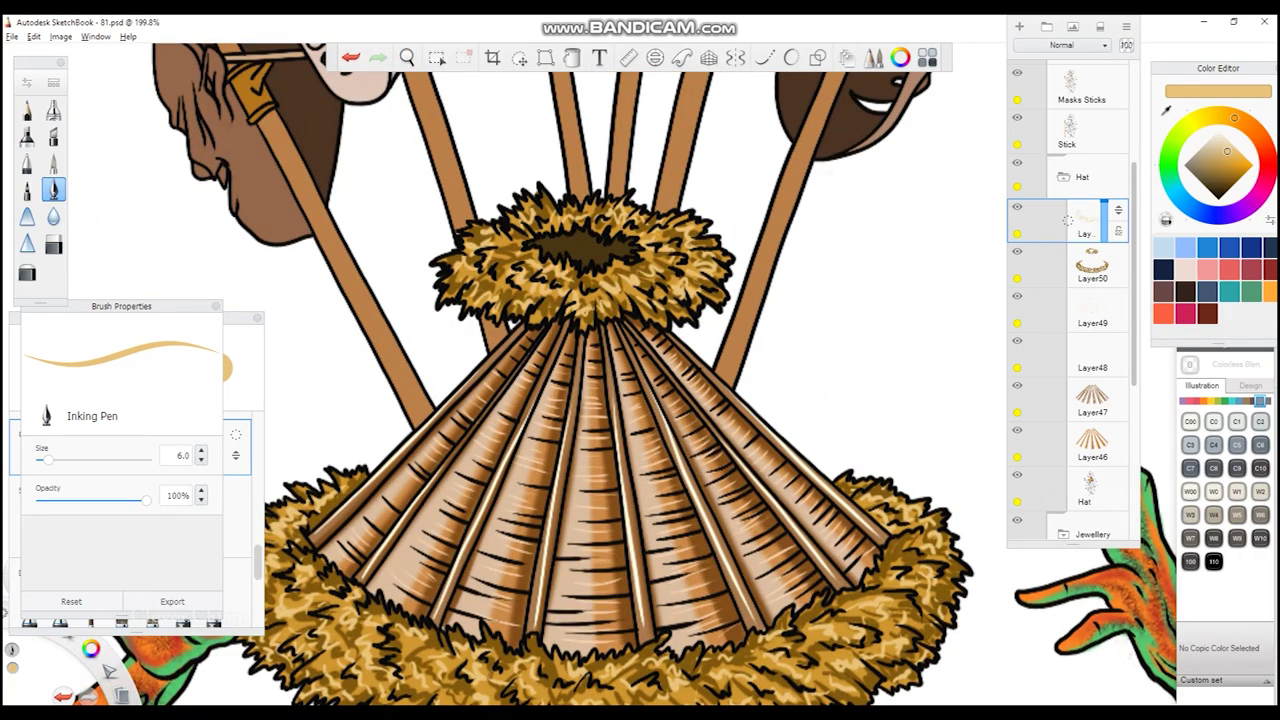
scroll(712, 100, up, 3)
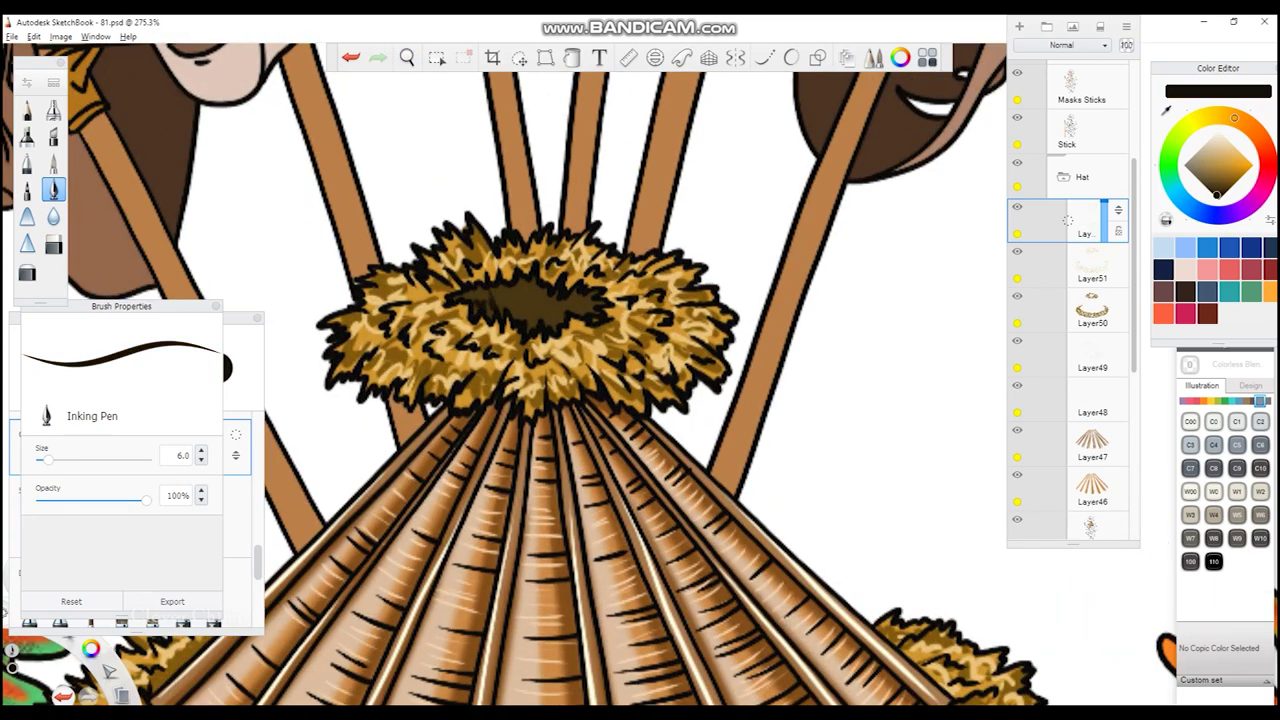
scroll(640, 374, down, 5)
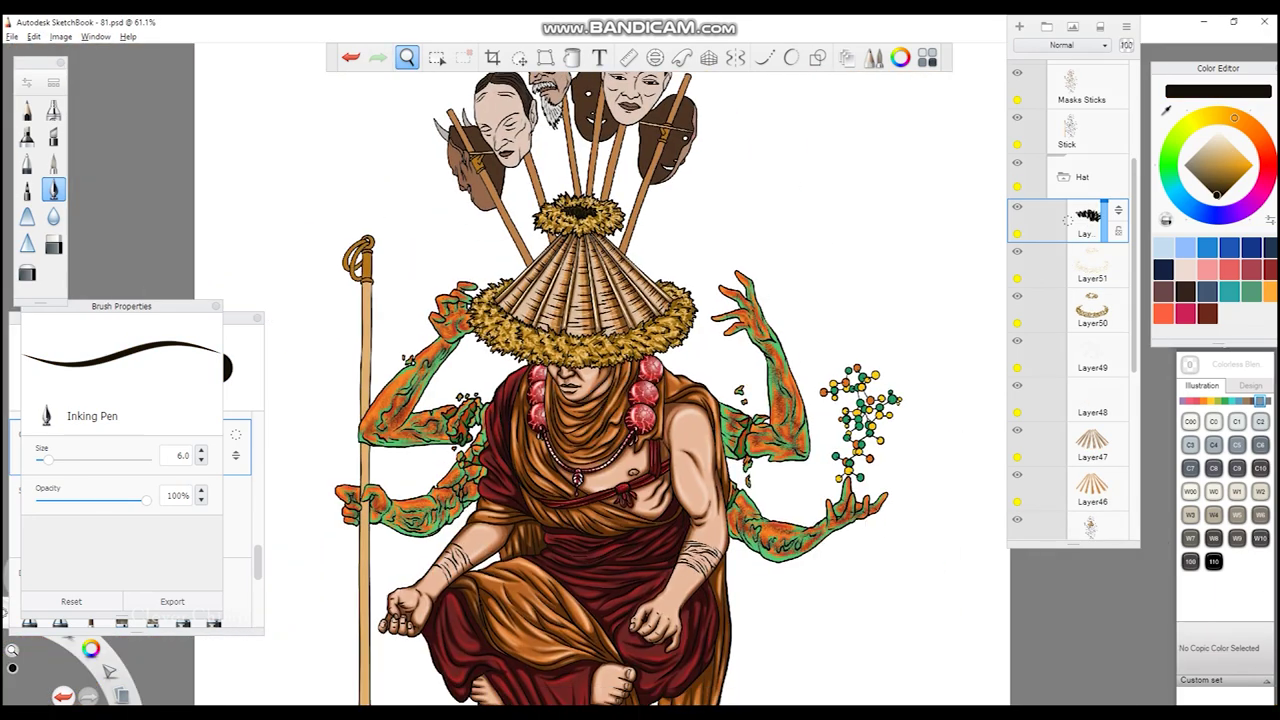
- Shade one edge along the walking stick in brown with the Inking Pen at size 8.0, on a new layer in the Stick group
scroll(700, 200, up, 2)
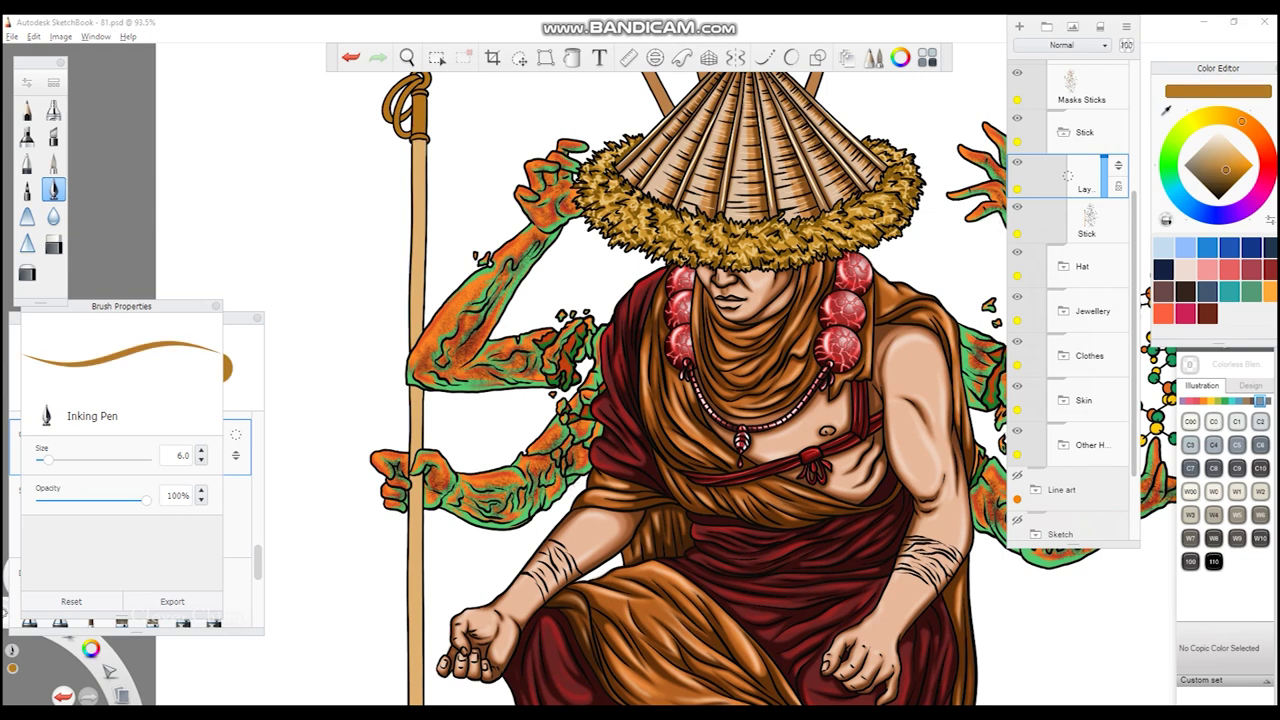
key(l)
drag(424, 142, 420, 364)
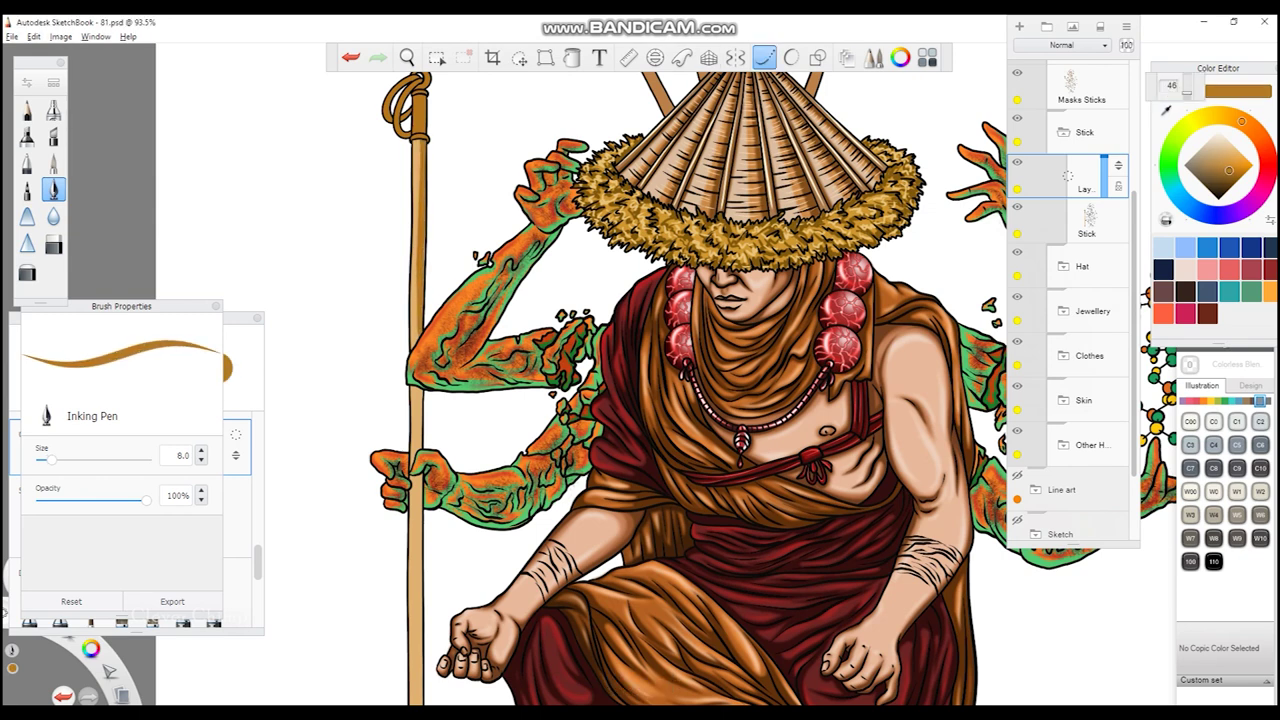
drag(640, 480, 610, 140)
key(ctrl+z)
drag(394, 174, 395, 612)
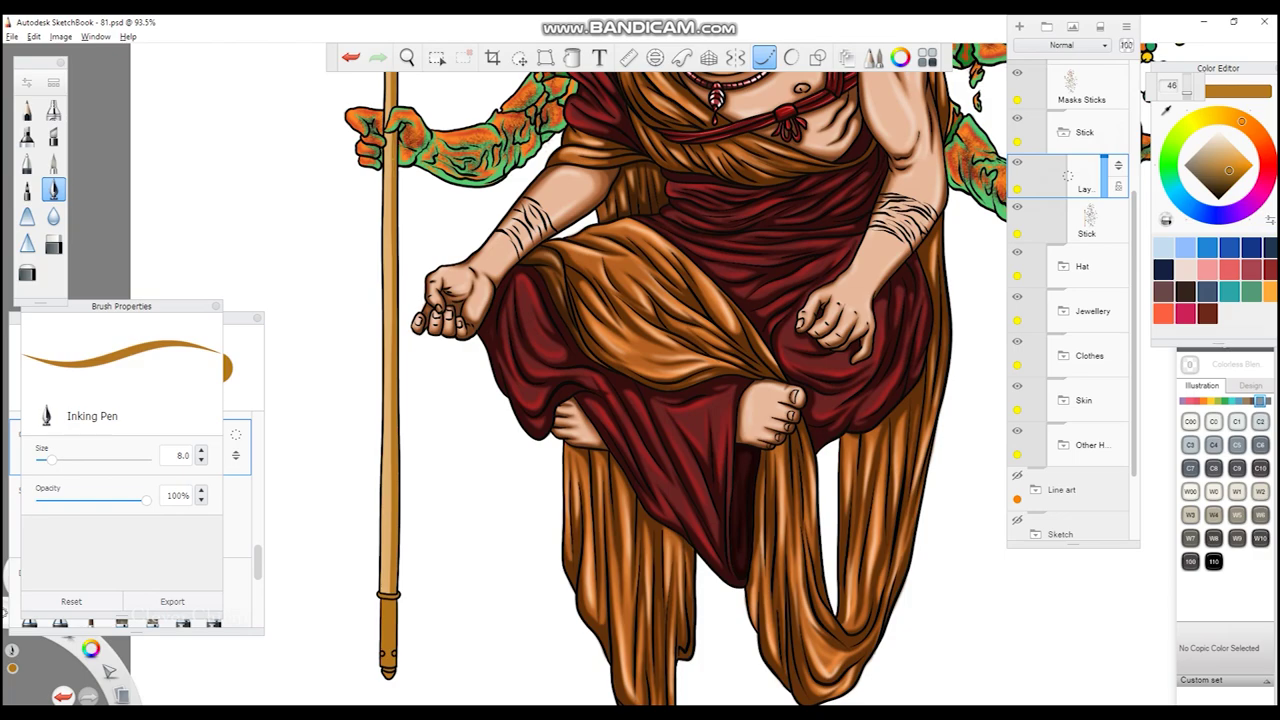
- Soften the walking stick's brown edge shading with the Blur brush at size 15.7 and strength 2.0
scroll(676, 375, up, 4)
click(53, 216)
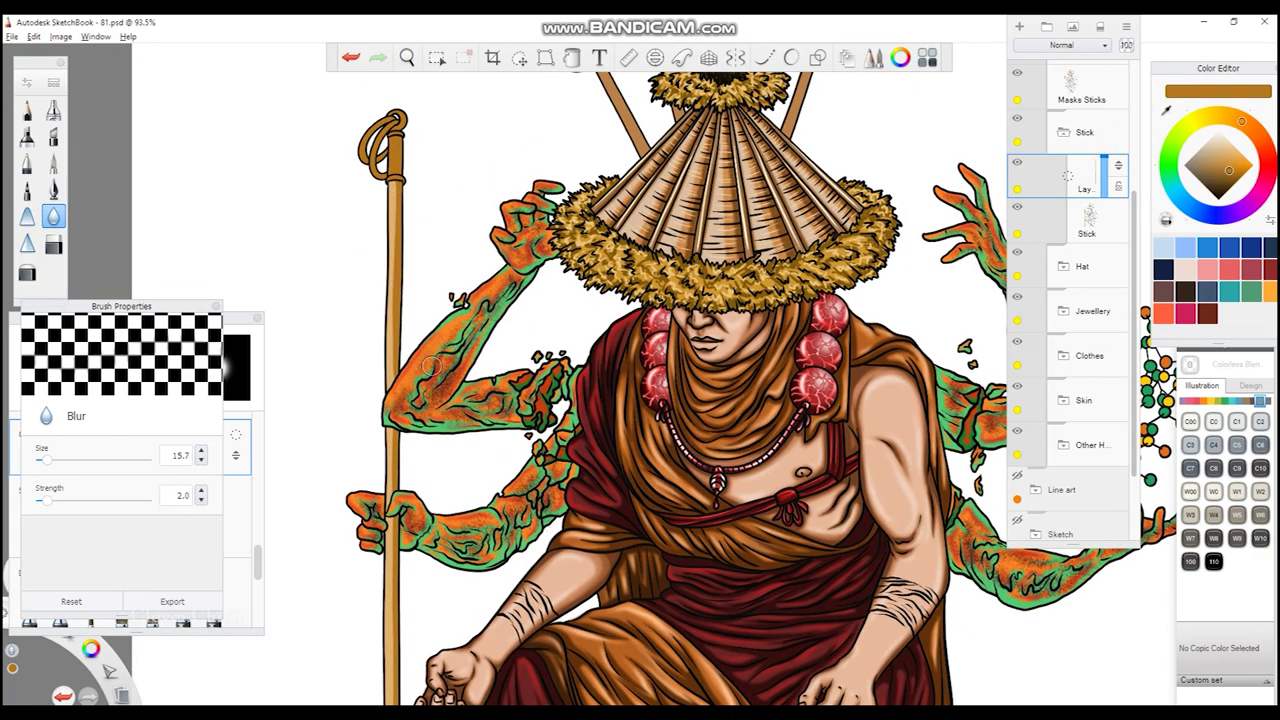
scroll(430, 372, down, 3)
scroll(391, 362, up, 4)
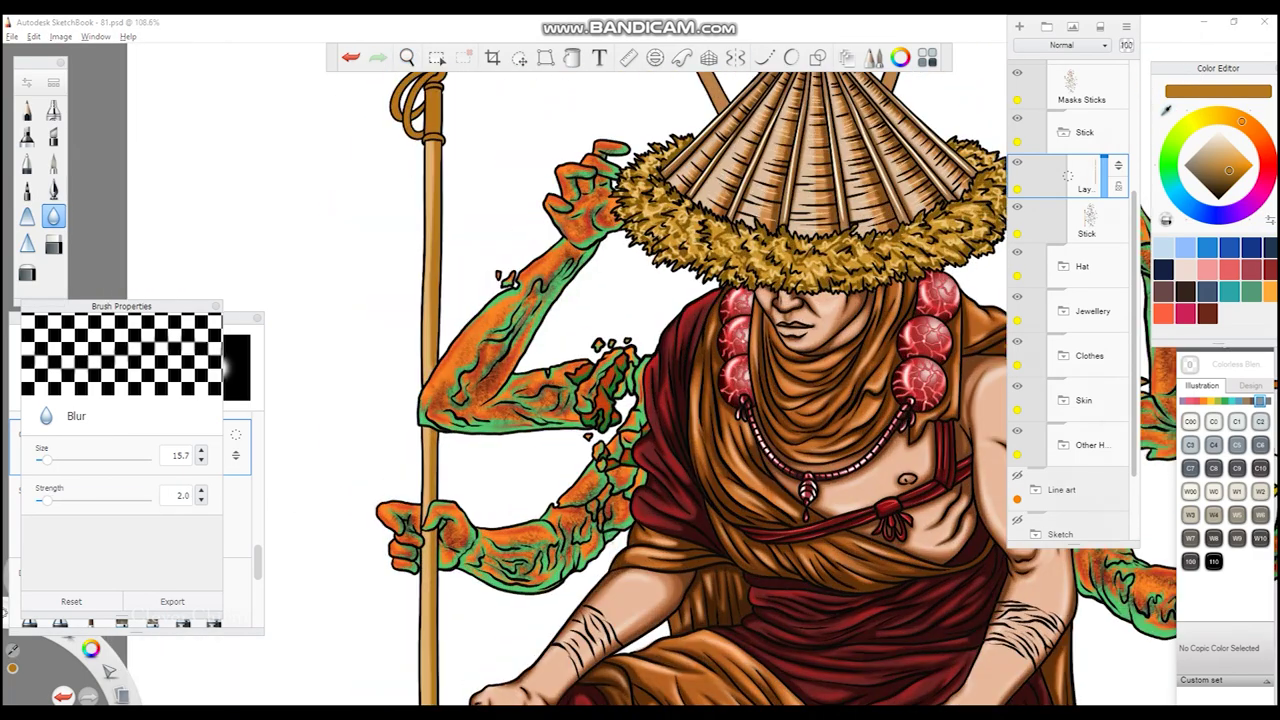
- Draw a pale cream highlight along the walking stick at size 7.0 on a layer above Layer53, and soften it with Blur
key(ctrl+shift+n)
click(53, 190)
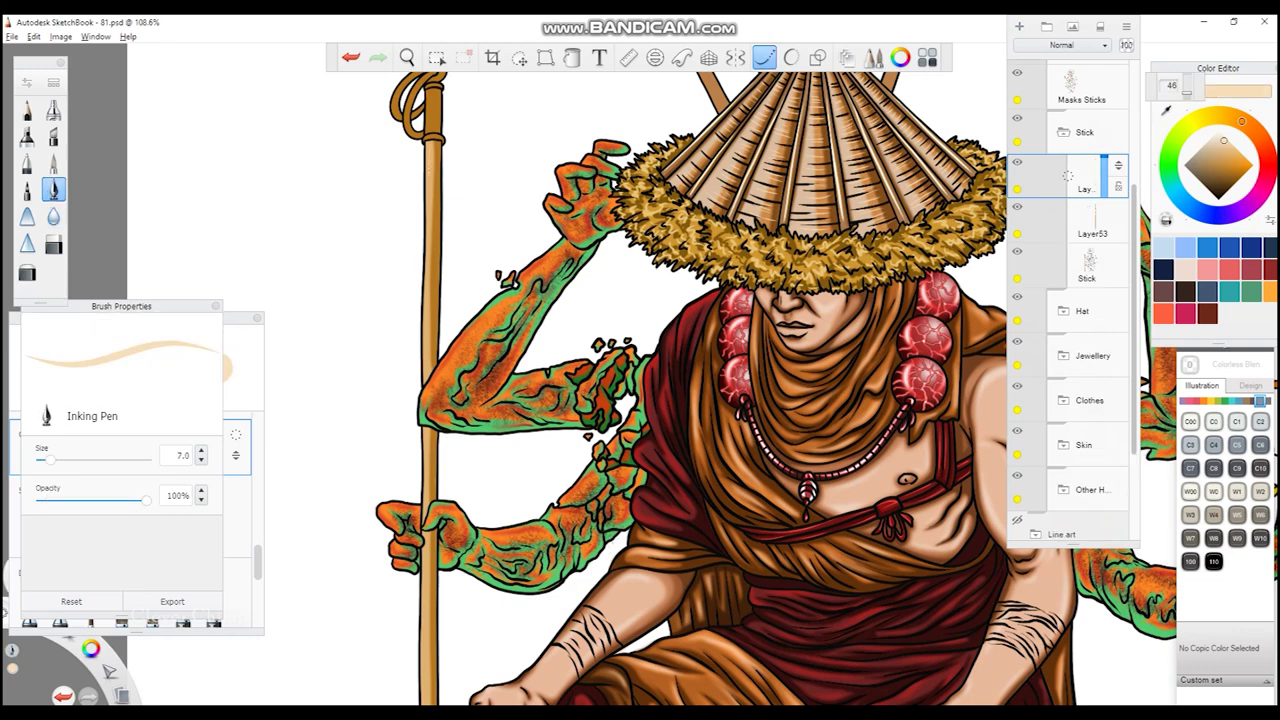
mouse_move(430, 380)
mouse_down()
mouse_move(450, 305)
mouse_move(440, 330)
mouse_up()
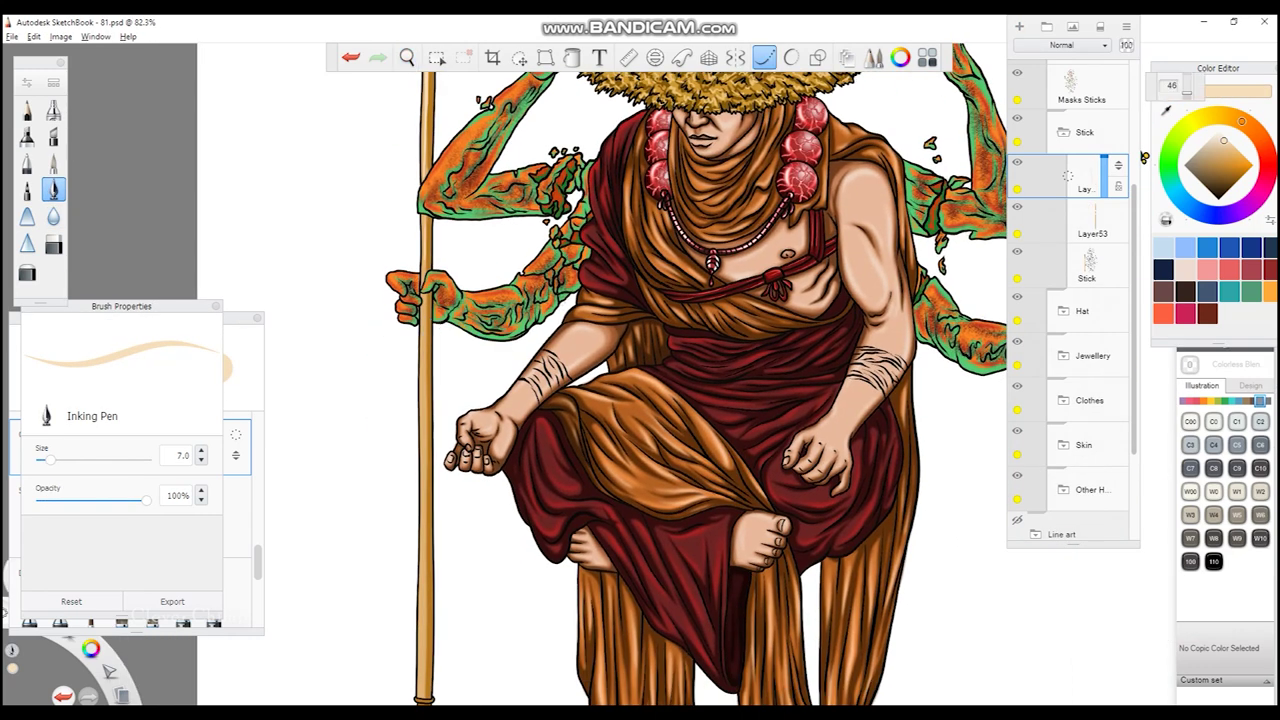
key(ctrl+z)
drag(415, 224, 412, 620)
click(53, 216)
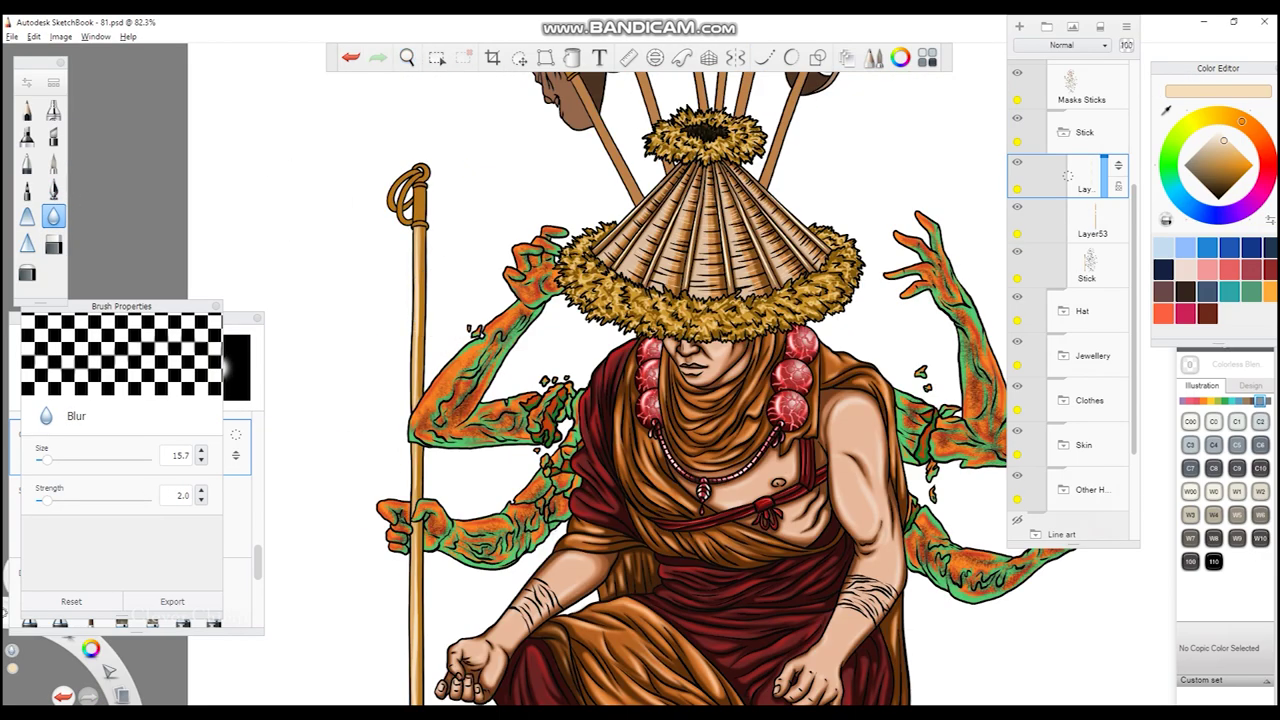
drag(471, 531, 852, 232)
- Shade the stick's handle, loops and end cap in dark brown at size 7.0 on a layer above Layer54, and blur the shading
click(1019, 26)
alt+click(415, 520)
click(53, 190)
click(764, 57)
drag(429, 326, 430, 452)
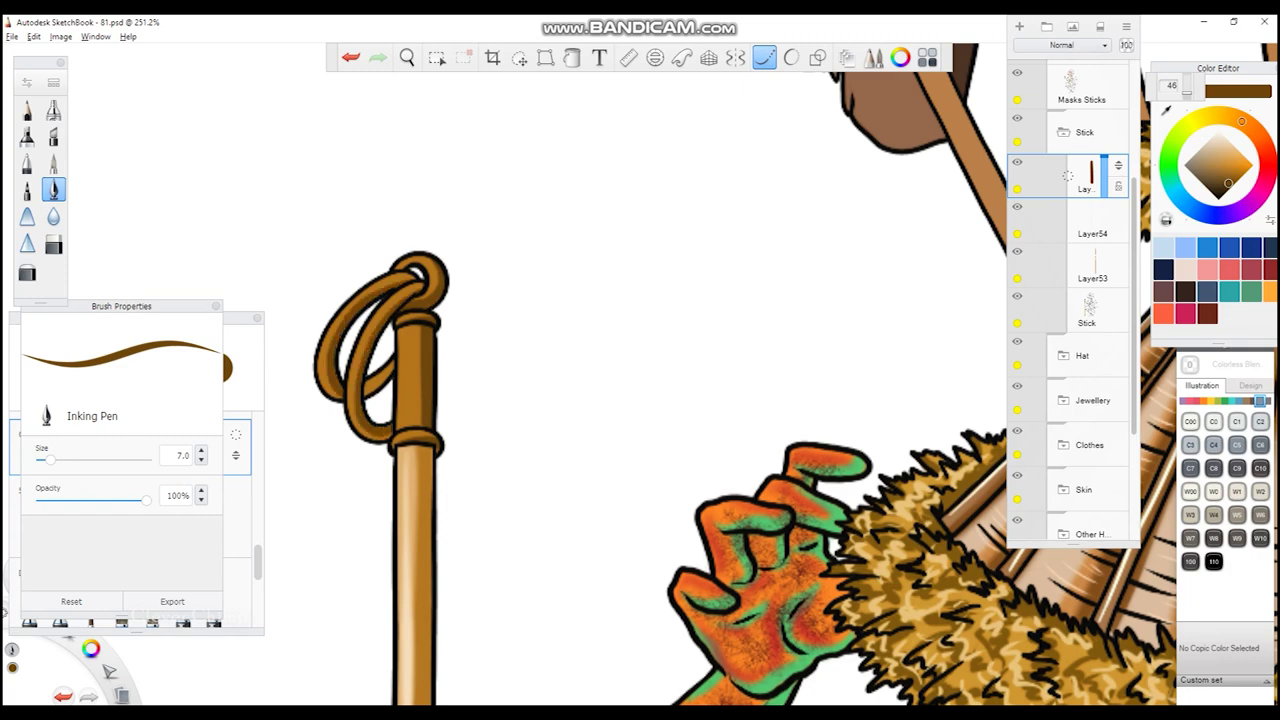
scroll(660, 380, down, 5)
scroll(425, 683, up, 4)
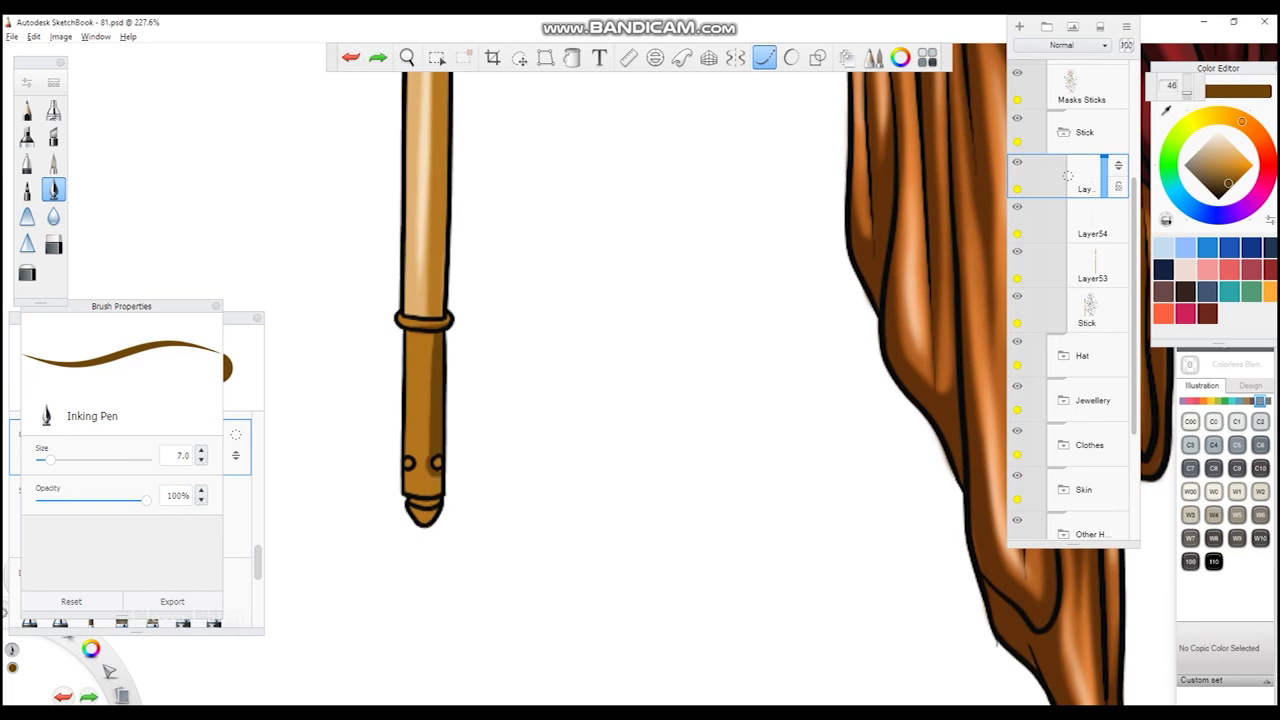
scroll(660, 380, down, 10)
scroll(680, 380, up, 6)
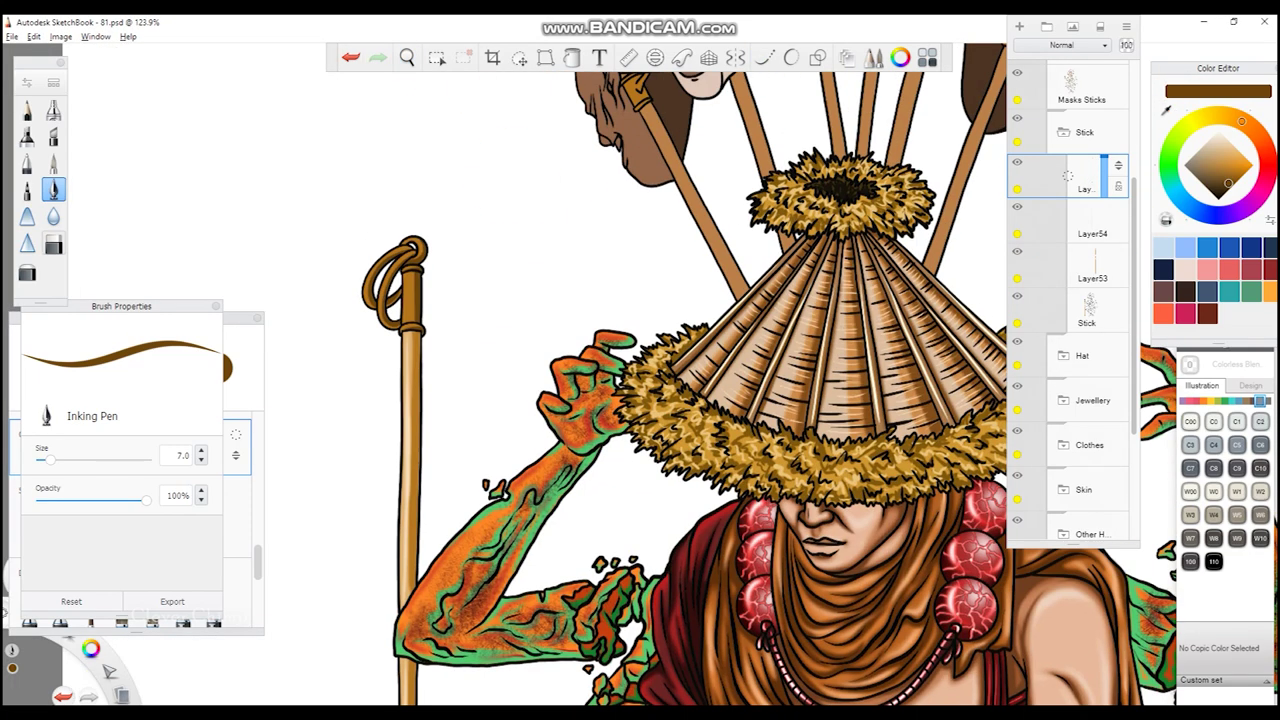
click(53, 217)
drag(460, 365, 509, 251)
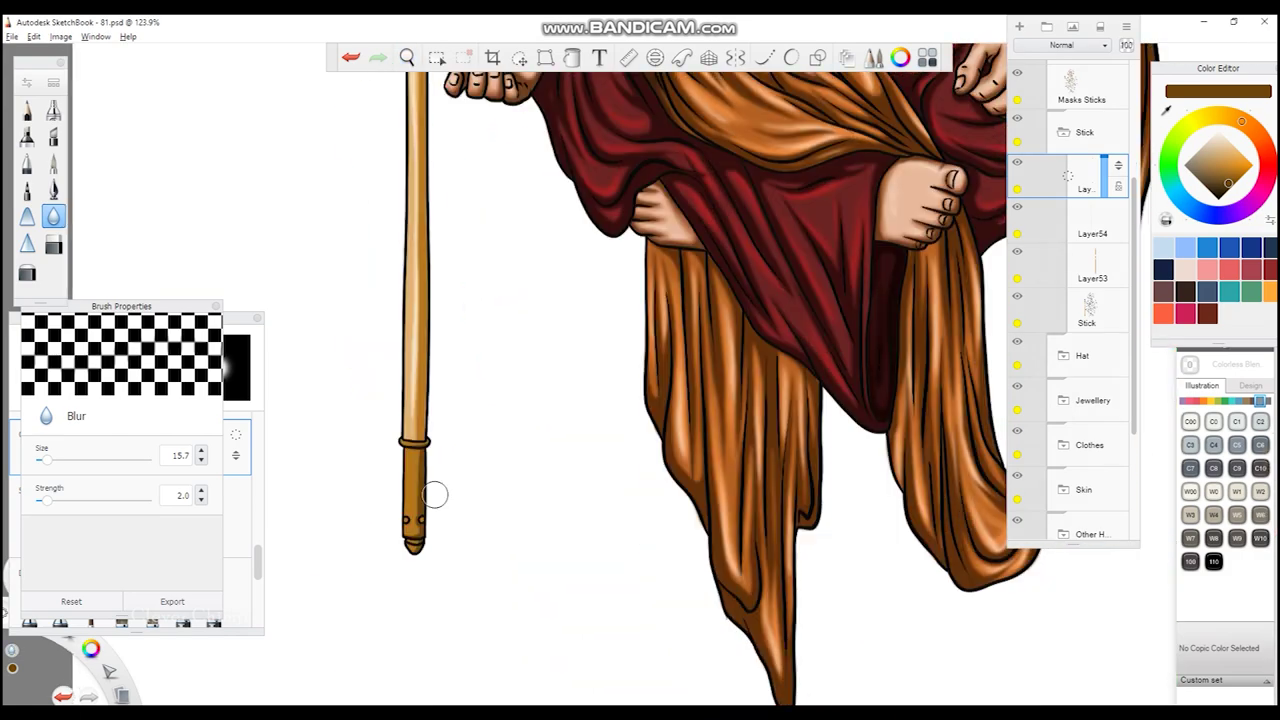
- Add another layer in the Stick group and paint bright golden highlights on the stick's handle and loops
key(ctrl+shift+n)
drag(640, 250, 640, 600)
scroll(430, 290, up, 4)
mouse_move(342, 365)
mouse_down()
mouse_move(385, 268)
mouse_move(450, 248)
mouse_up()
mouse_move(402, 430)
mouse_down()
mouse_move(396, 280)
mouse_move(484, 232)
mouse_move(472, 264)
mouse_up()
drag(440, 222, 470, 290)
drag(438, 440, 438, 312)
mouse_move(436, 294)
mouse_down()
mouse_move(464, 280)
mouse_move(508, 310)
mouse_up()
scroll(471, 380, down, 3)
scroll(471, 380, up, 3)
key(ctrl+z)
mouse_move(451, 472)
mouse_down()
mouse_move(455, 332)
mouse_move(458, 560)
mouse_up()
drag(471, 380, 627, 358)
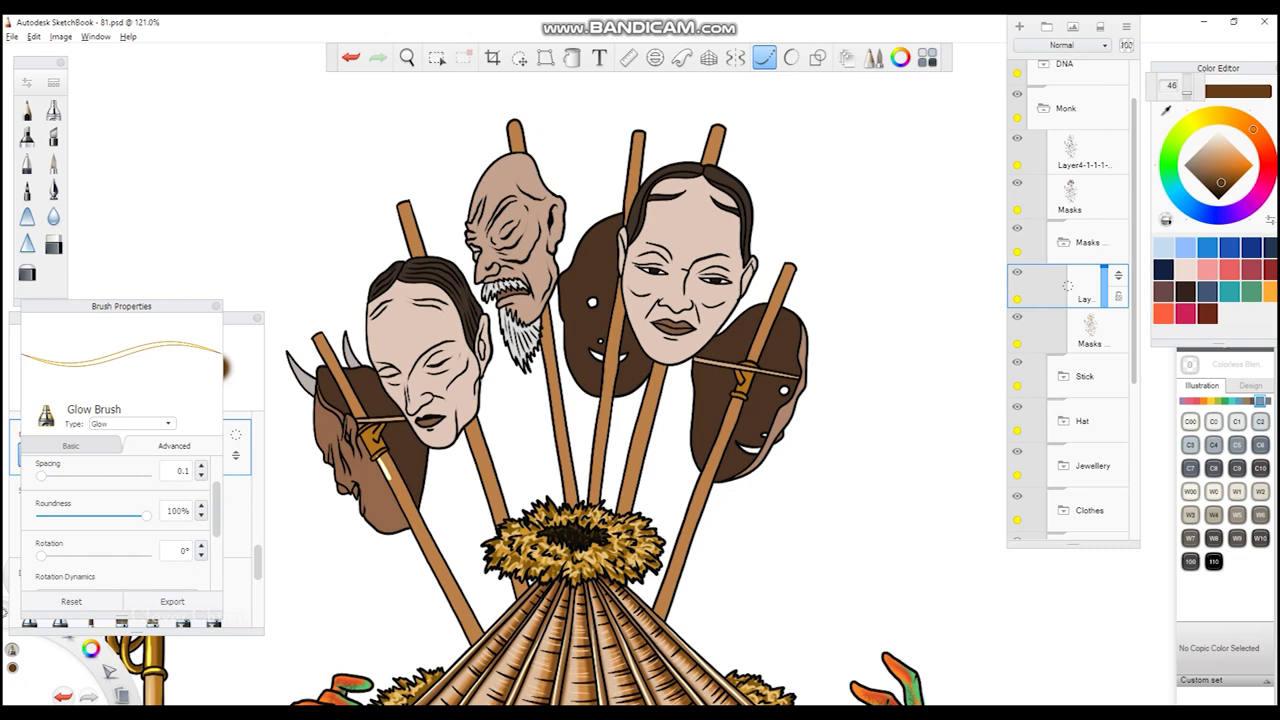
- Shade one edge of each mask stick in dark brown with the Inking Pen at size 7.0, and soften the shading with Blur
click(54, 190)
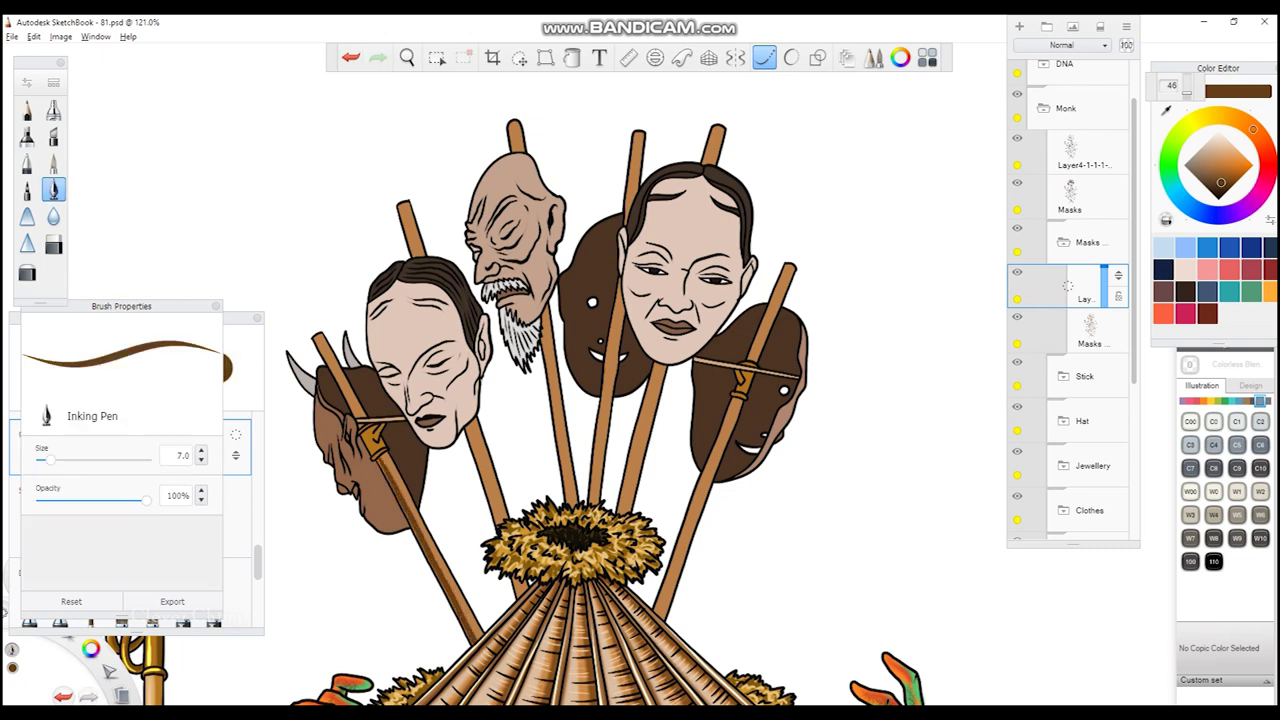
drag(322, 348, 372, 446)
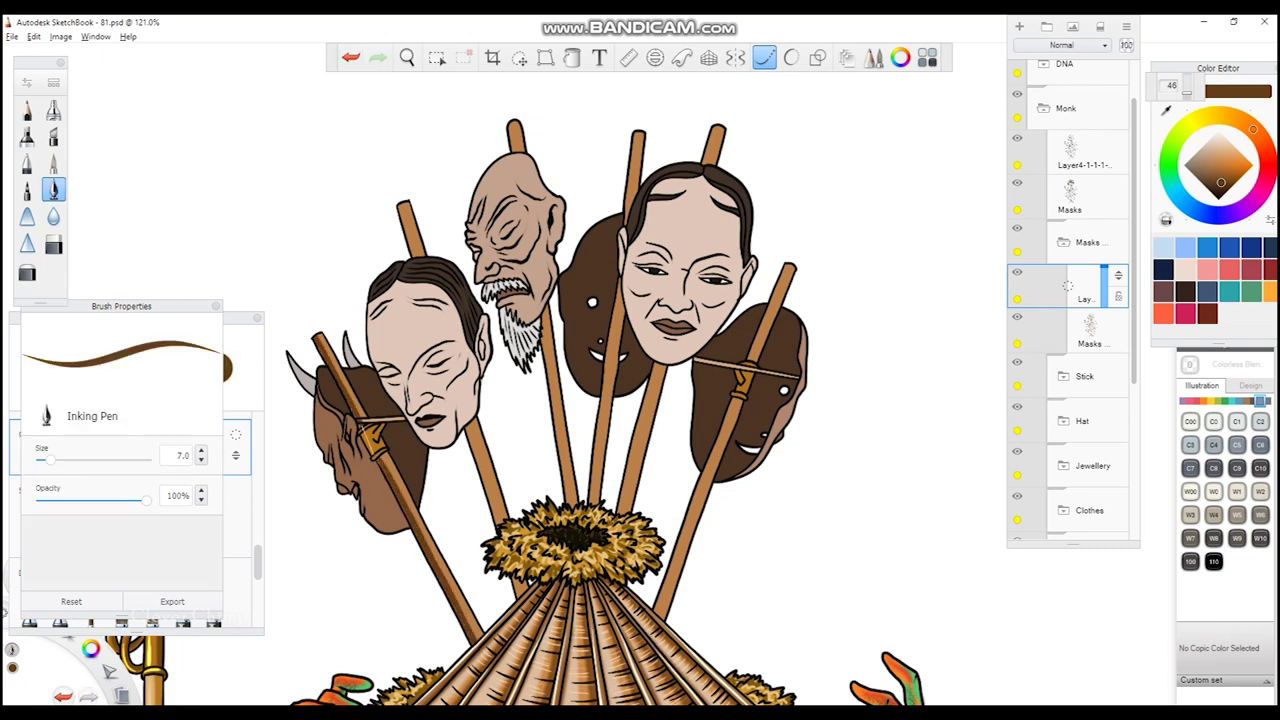
drag(466, 426, 504, 552)
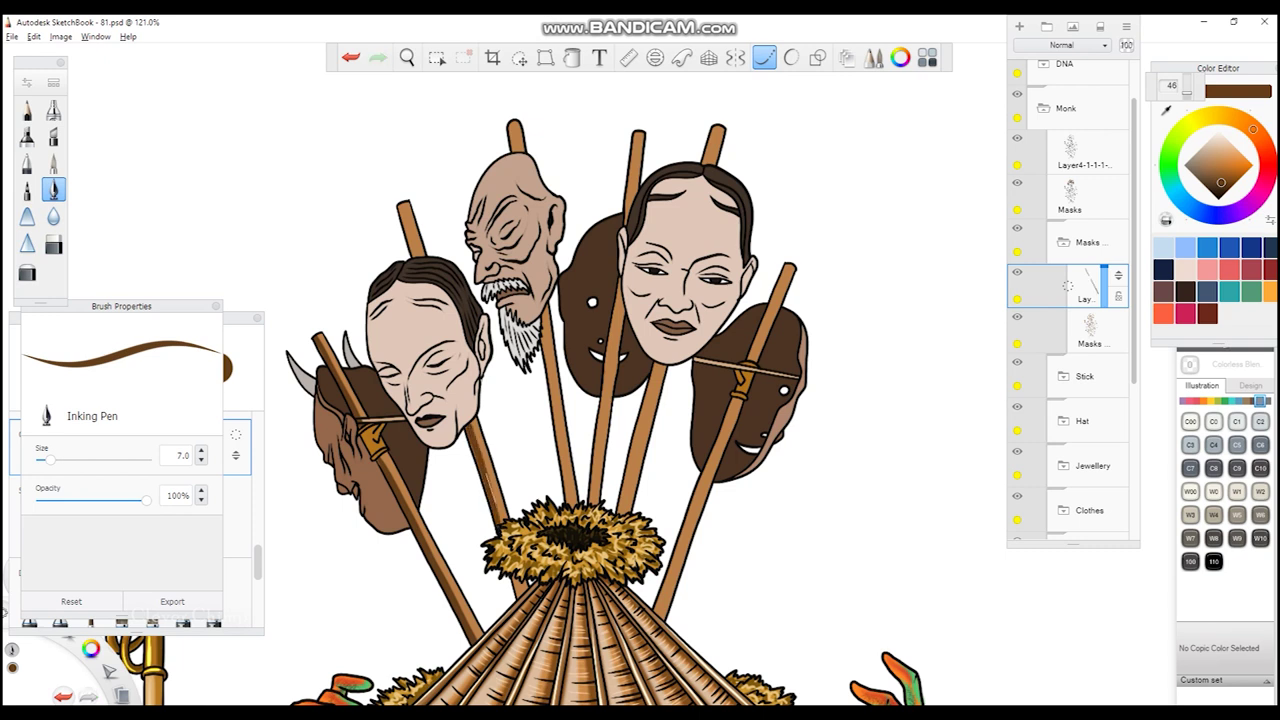
drag(543, 318, 570, 503)
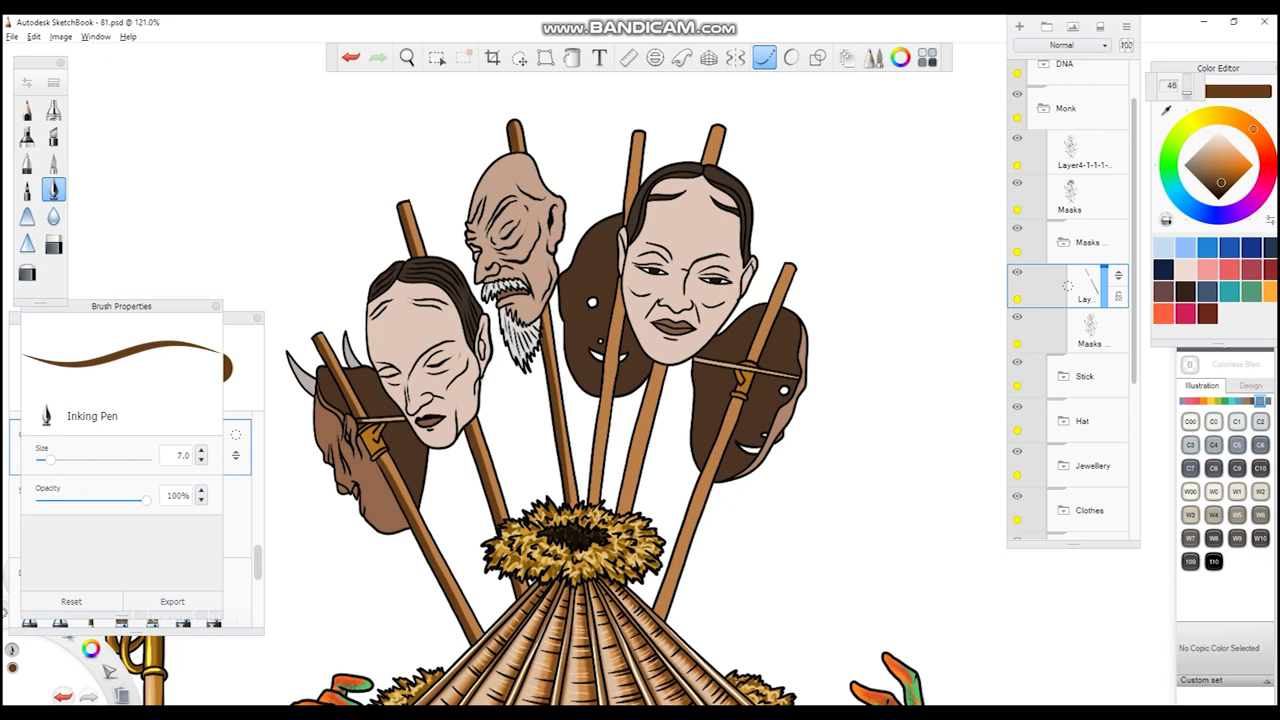
drag(622, 300, 599, 508)
key(ctrl+z)
drag(662, 378, 626, 532)
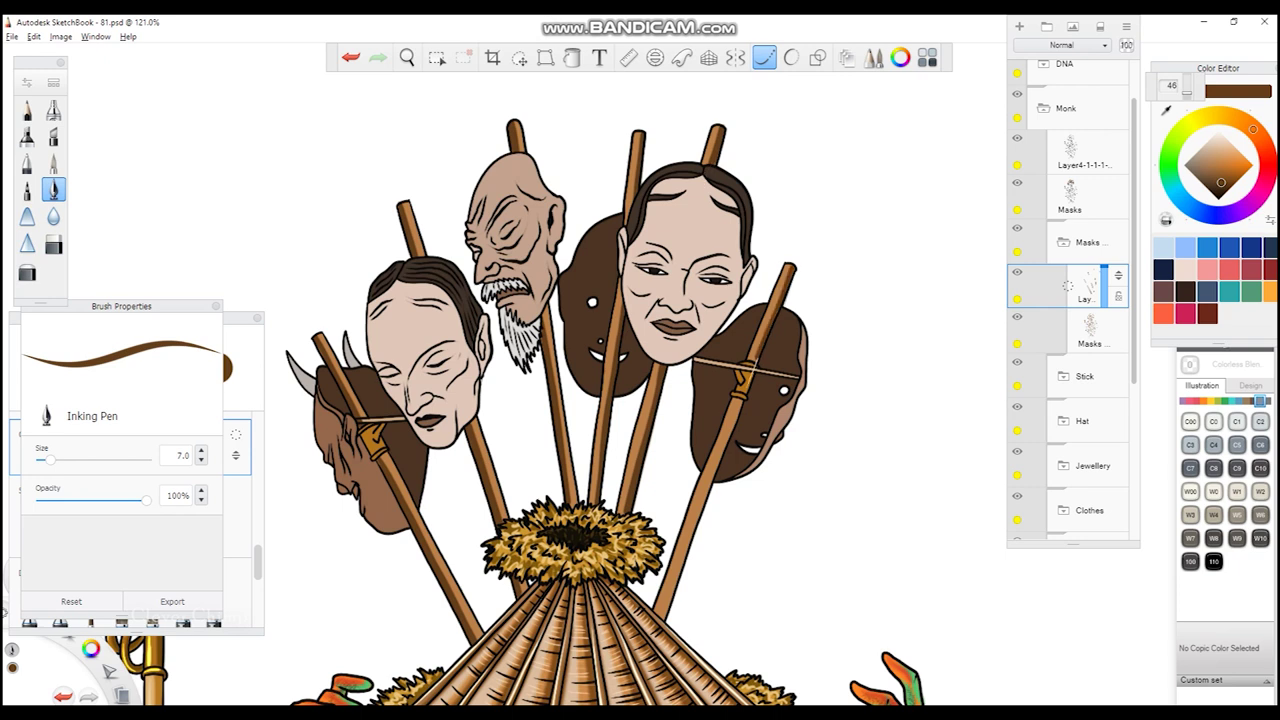
drag(745, 395, 662, 618)
drag(676, 410, 700, 400)
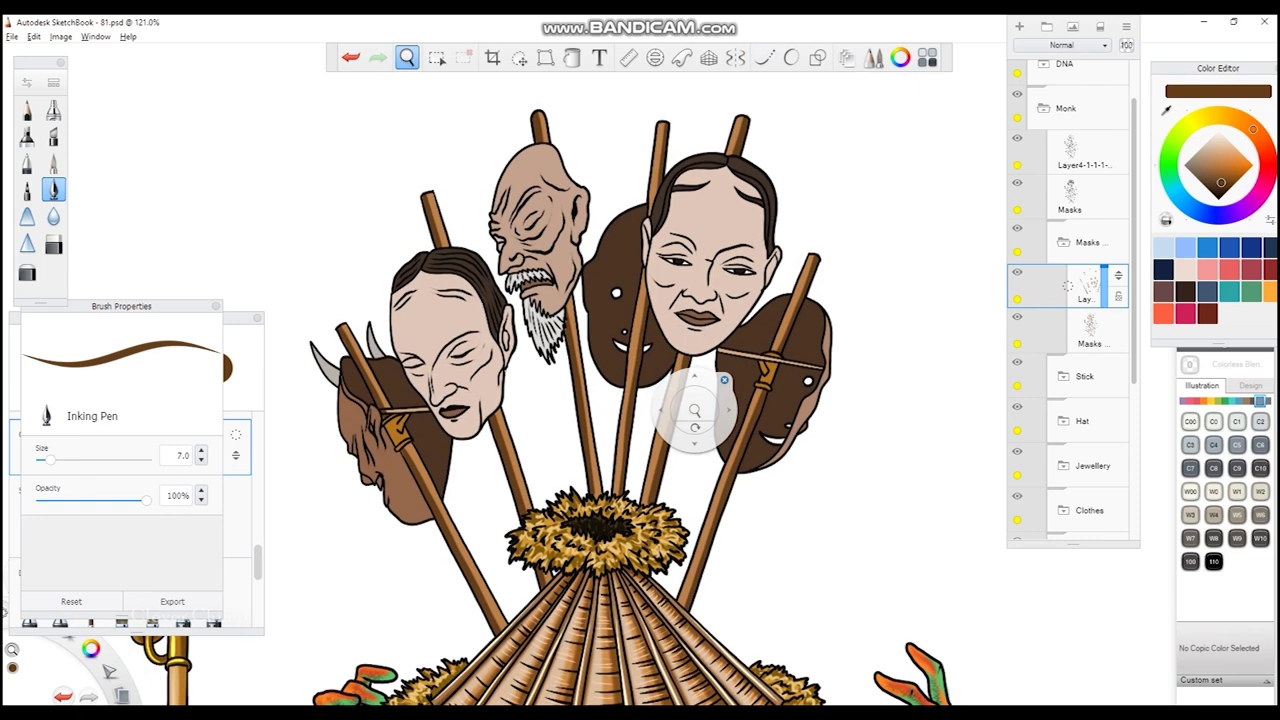
click(53, 216)
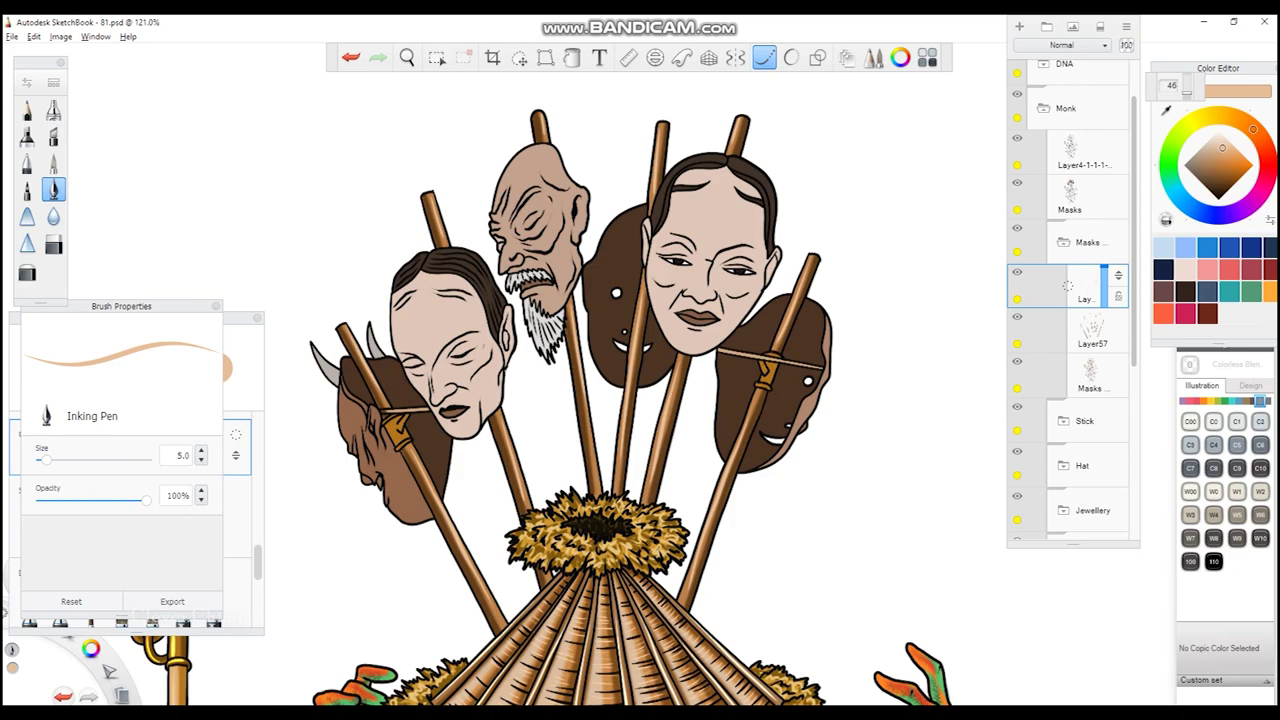
- Add light peach highlights at size 5.0 along the mask sticks on a layer above Layer57, and soften them with Blur
click(53, 216)
drag(745, 440, 755, 386)
mouse_move(790, 240)
mouse_down()
mouse_move(457, 314)
mouse_move(470, 330)
mouse_up()
- Shade the dark back of the horned mask in near-black brown with the Inking Pen at size 5.0, on a layer above Masks
click(53, 190)
mouse_move(597, 540)
mouse_down()
mouse_move(540, 360)
mouse_move(610, 405)
mouse_up()
drag(555, 440, 595, 500)
drag(470, 330, 424, 218)
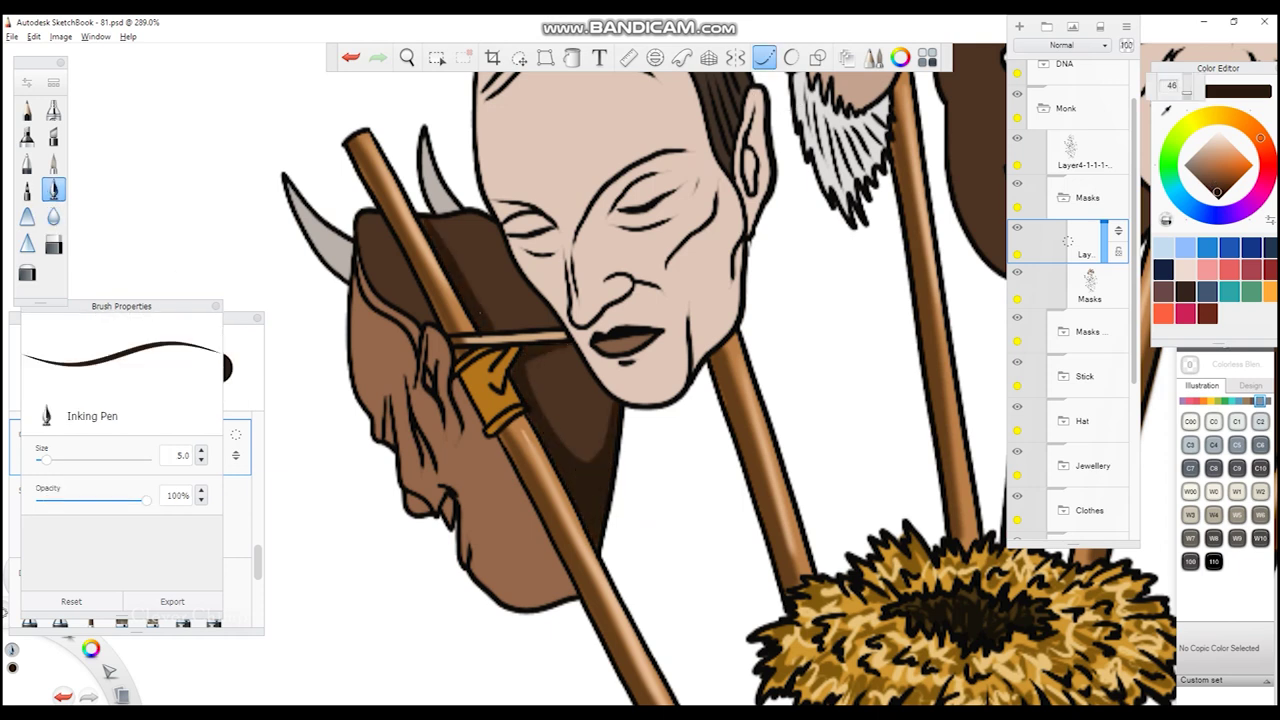
key(ctrl+z)
- Paint darker brown shadows around the horned mask's face, along its wrinkles, brow and jaw
alt+click(440, 300)
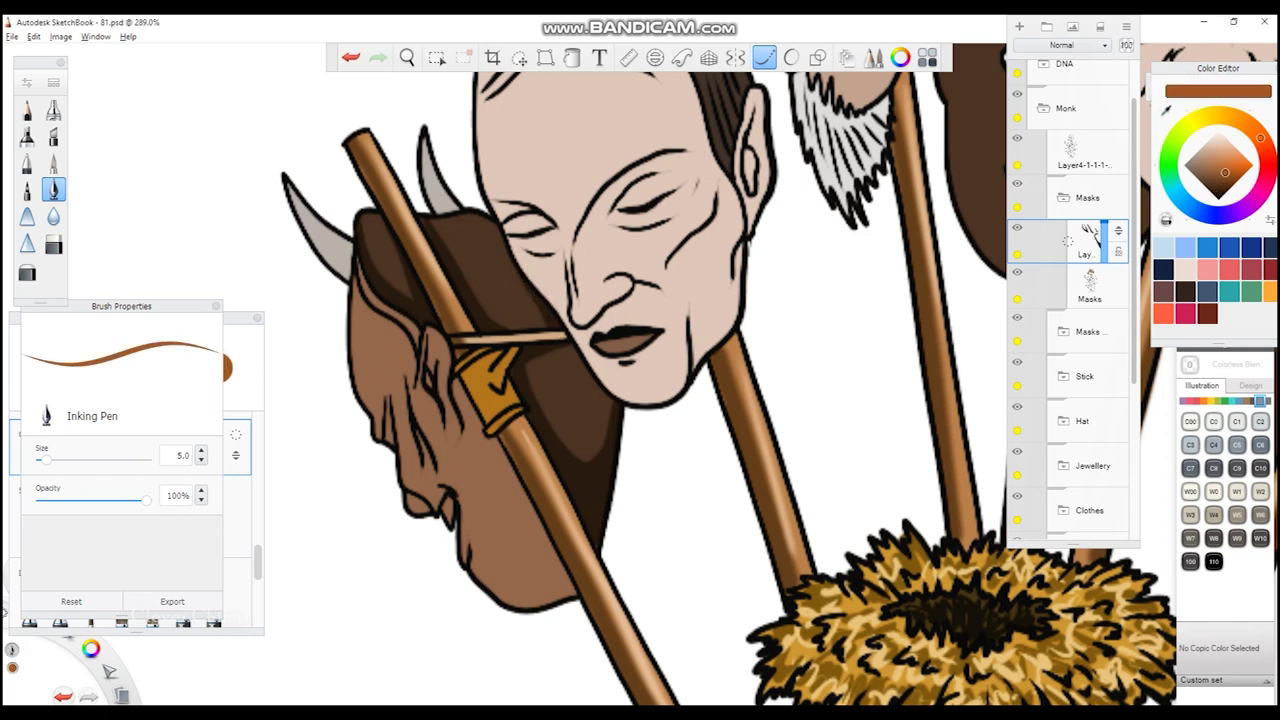
alt+click(480, 520)
drag(510, 465, 568, 582)
drag(458, 380, 515, 480)
drag(430, 340, 452, 440)
mouse_move(360, 285)
mouse_down()
mouse_move(420, 395)
mouse_move(424, 476)
mouse_move(448, 530)
mouse_up()
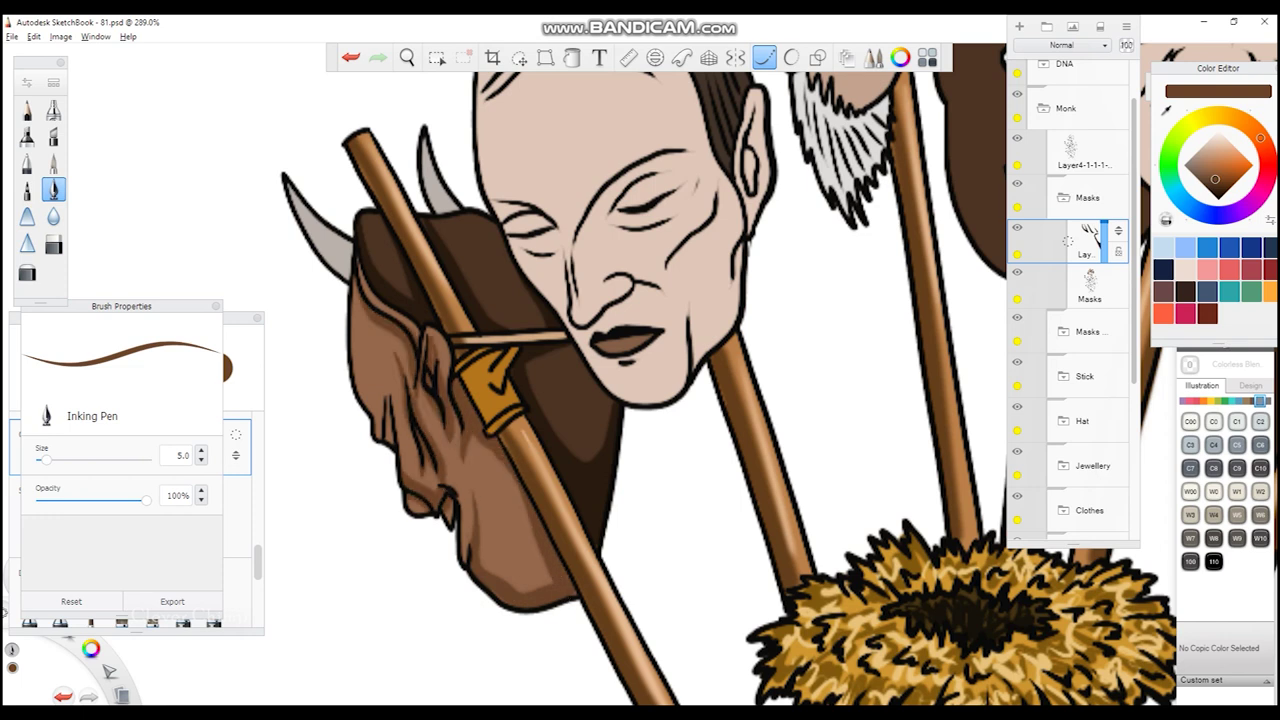
drag(383, 370, 389, 444)
drag(355, 316, 375, 434)
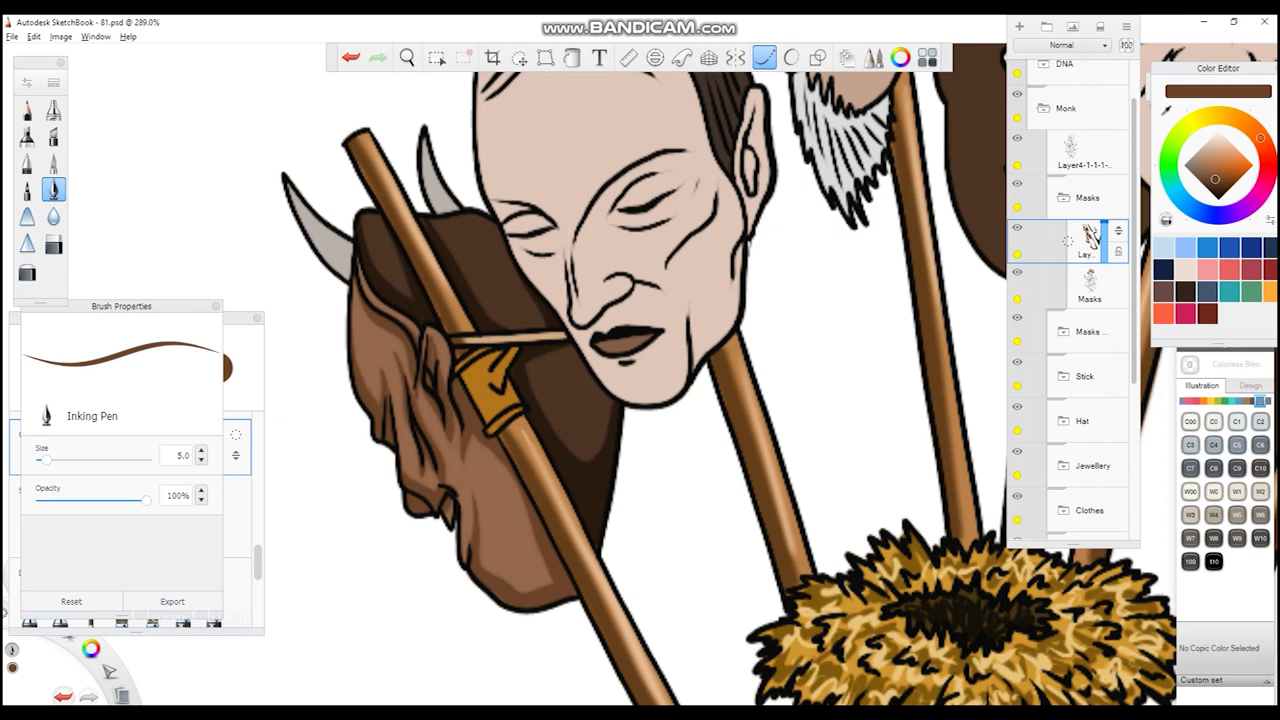
- Paint light peach highlights along the horned mask's facial wrinkles, cheek and jaw with the Inking Pen at size 5.0
alt+click(305, 222)
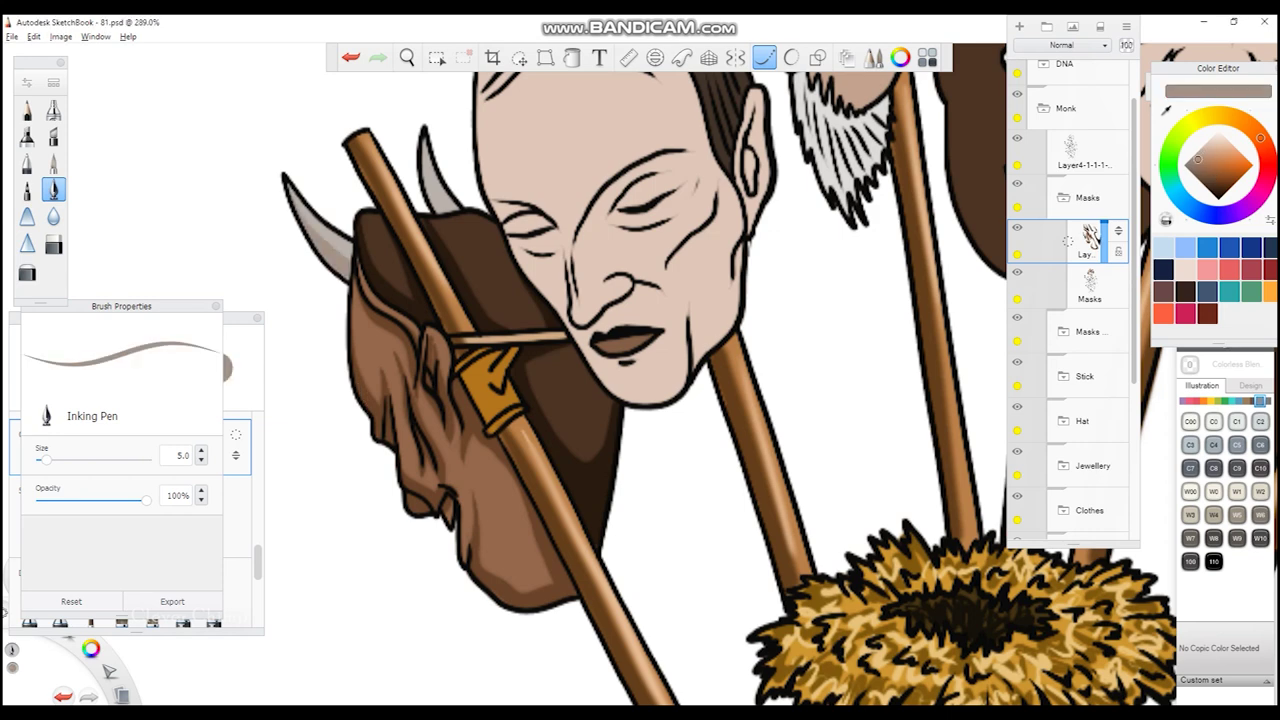
key(ctrl+z)
key(ctrl+z)
key(ctrl+z)
key(ctrl+z)
key(ctrl+z)
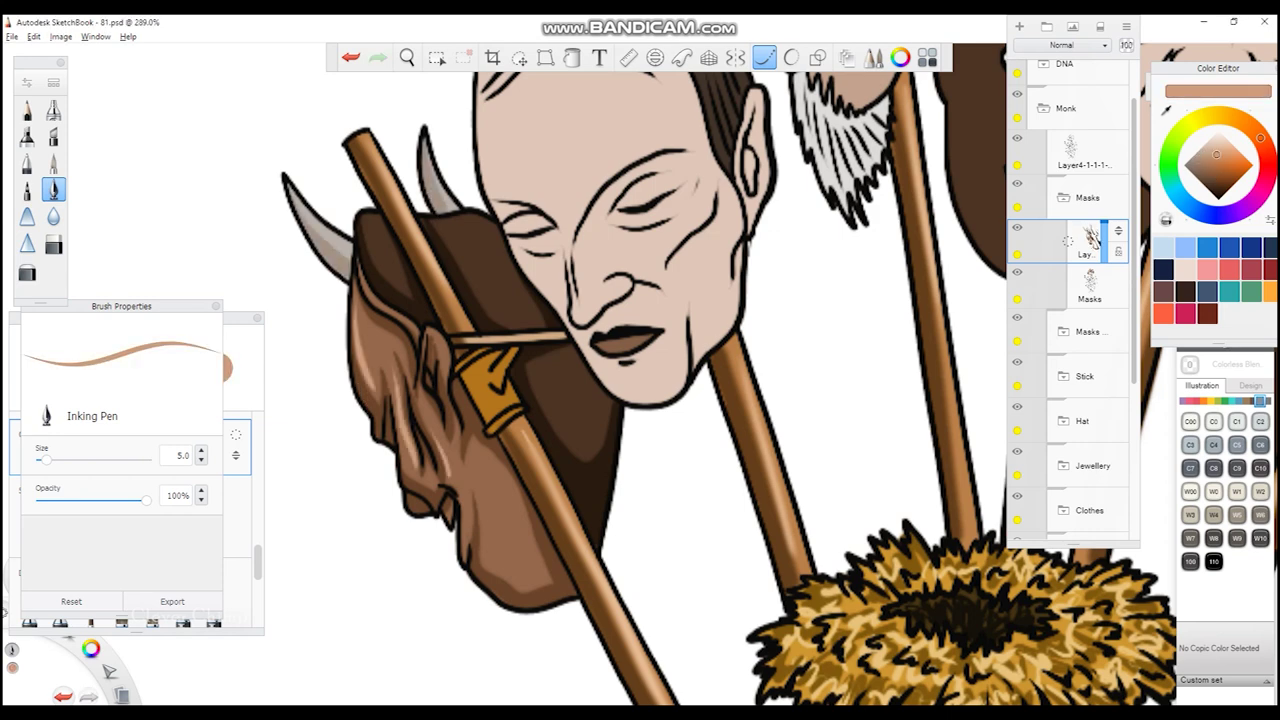
drag(466, 488, 462, 546)
drag(540, 455, 488, 580)
drag(542, 544, 528, 568)
- Add lighter brown highlights to the horned mask's dark back and near-white ones to its horns, and soften them with Blur at size 15.7
click(1210, 165)
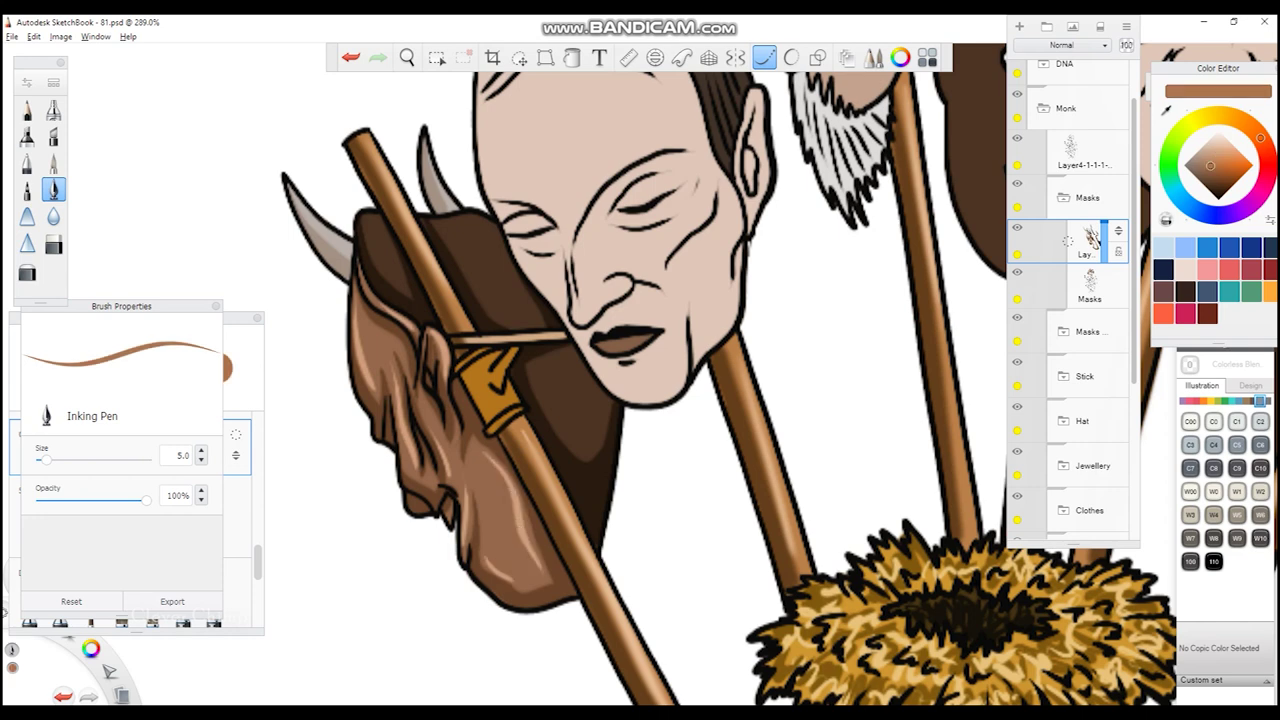
alt+click(320, 225)
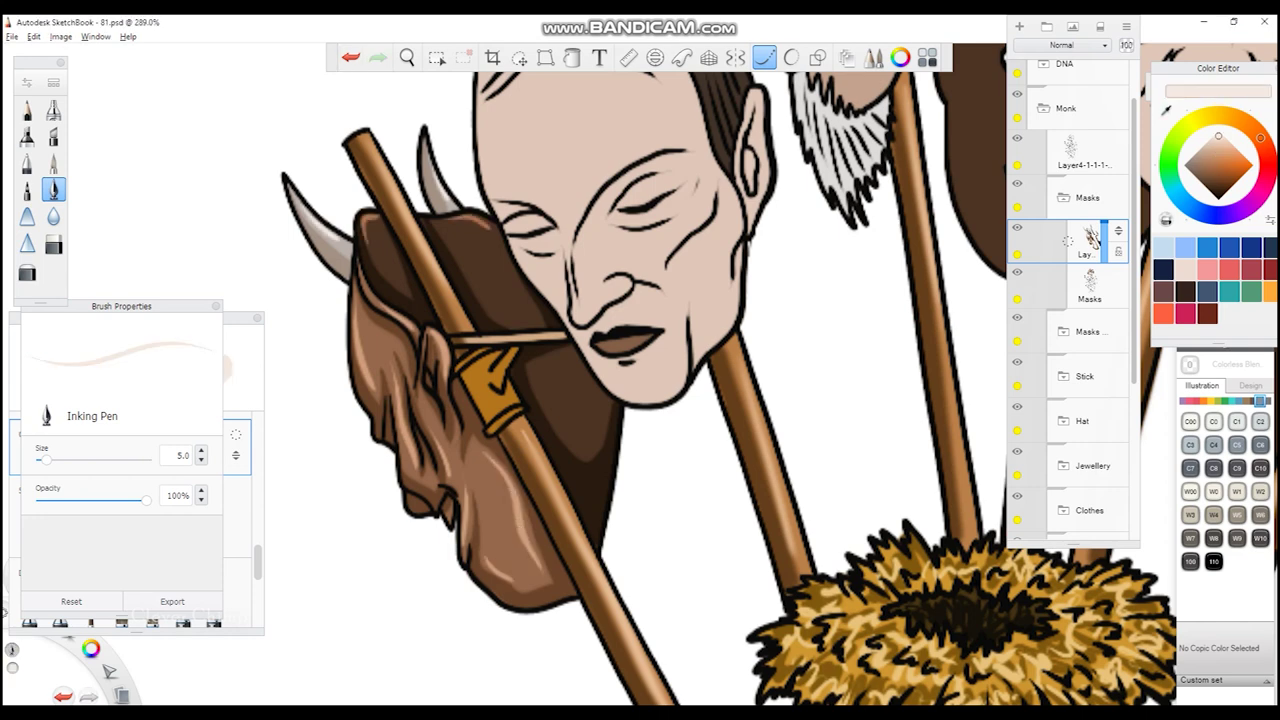
click(53, 217)
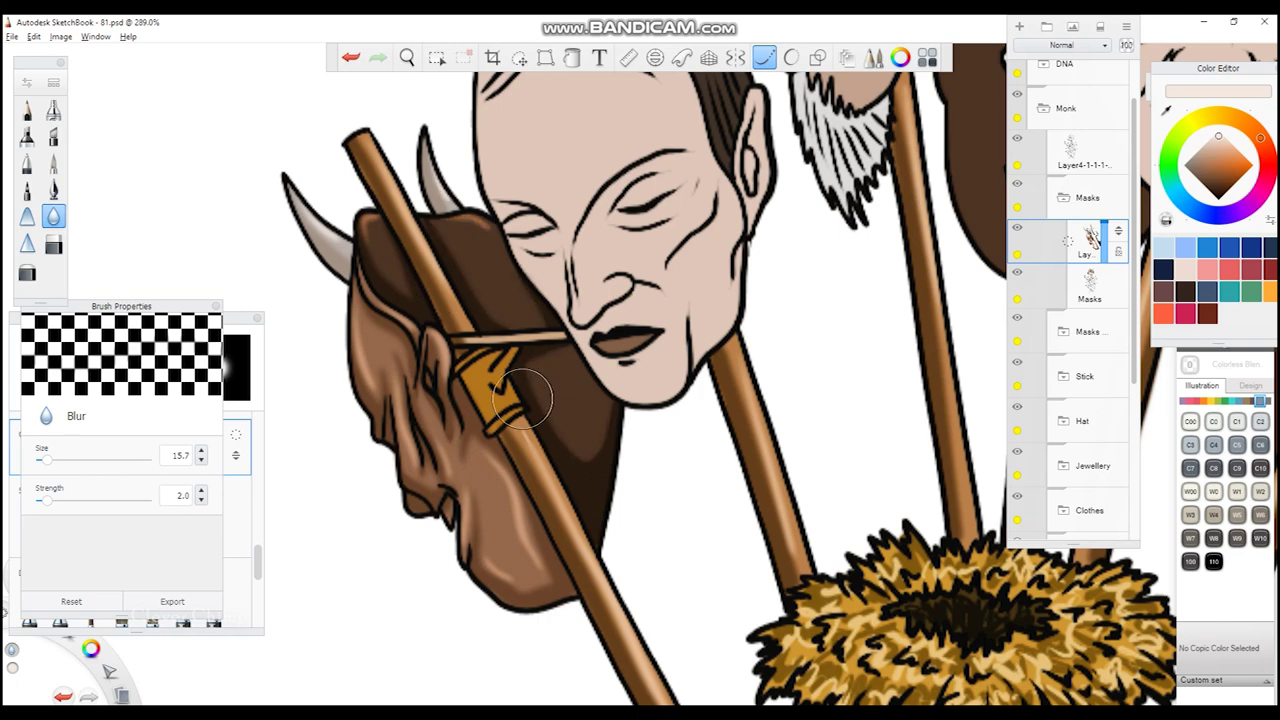
- Shade the pale mask's forehead, hairline, ear, cheek and jaw in light brown with the Inking Pen at size 5.0, on a layer above Layer59
key(space)
scroll(524, 296, up, 5)
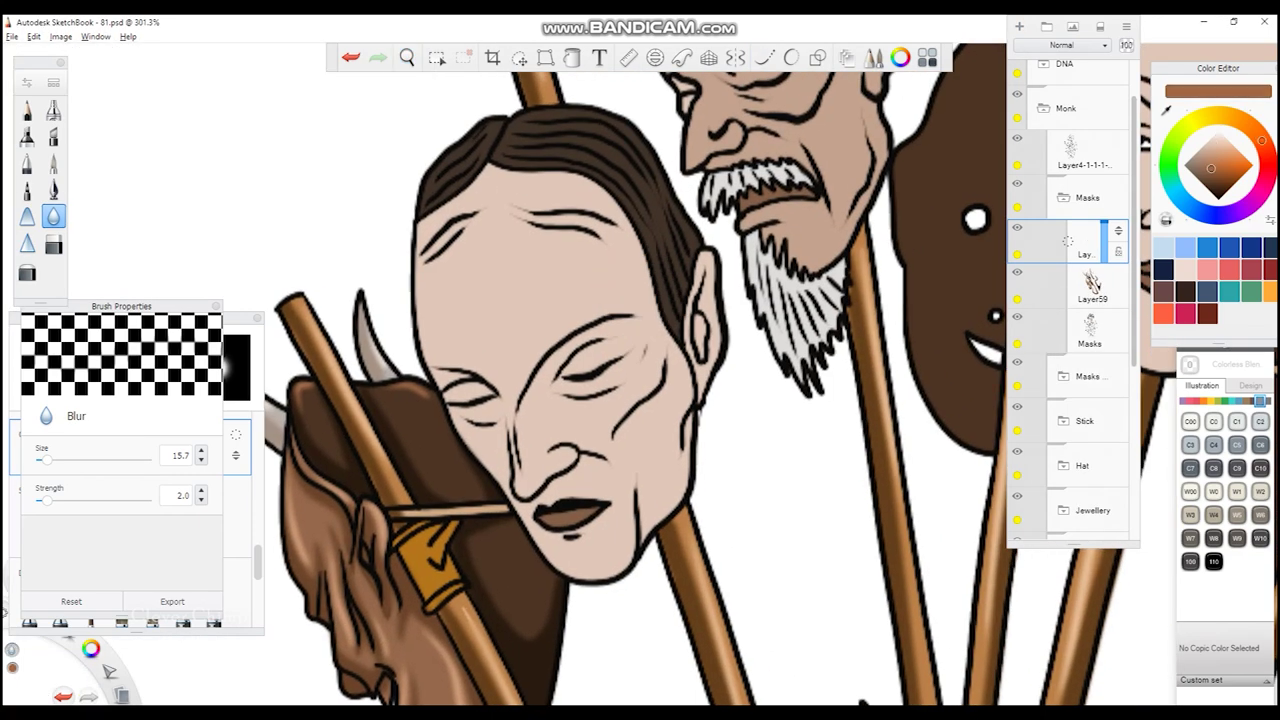
mouse_move(505, 215)
mouse_down()
mouse_move(620, 238)
mouse_move(425, 290)
mouse_up()
mouse_move(470, 200)
mouse_down()
mouse_move(418, 300)
mouse_move(428, 370)
mouse_move(610, 202)
mouse_move(655, 314)
mouse_up()
drag(700, 265, 706, 360)
drag(710, 306, 702, 362)
drag(700, 345, 675, 485)
drag(688, 402, 645, 540)
drag(648, 458, 630, 530)
drag(545, 550, 562, 570)
drag(632, 520, 565, 580)
drag(665, 360, 628, 455)
drag(655, 320, 522, 420)
drag(505, 365, 440, 388)
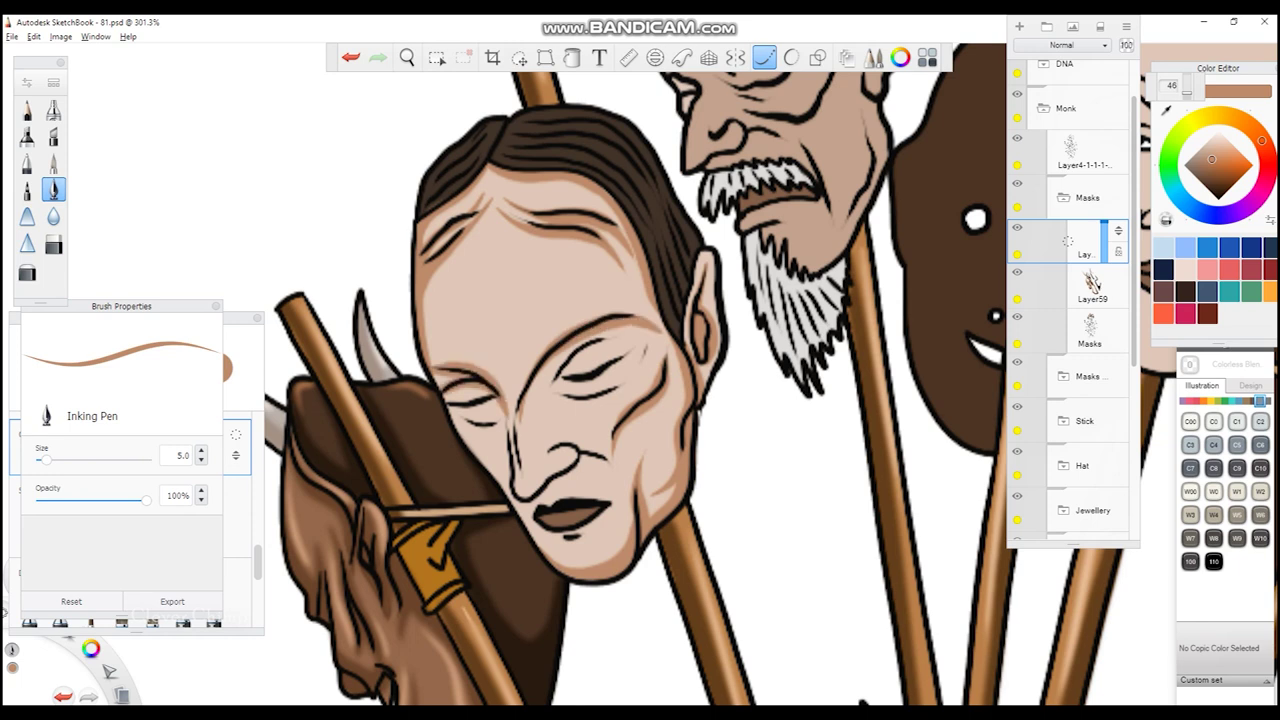
- Add light brown shadows around the pale mask's nose, mouth, eyes and brow
drag(506, 425, 575, 492)
drag(556, 444, 620, 472)
mouse_move(636, 338)
mouse_down()
mouse_move(556, 398)
mouse_move(644, 358)
mouse_up()
drag(520, 418, 526, 470)
mouse_move(538, 510)
mouse_down()
mouse_move(518, 544)
mouse_move(556, 545)
mouse_up()
drag(556, 338, 520, 392)
drag(594, 318, 542, 350)
drag(564, 354, 526, 398)
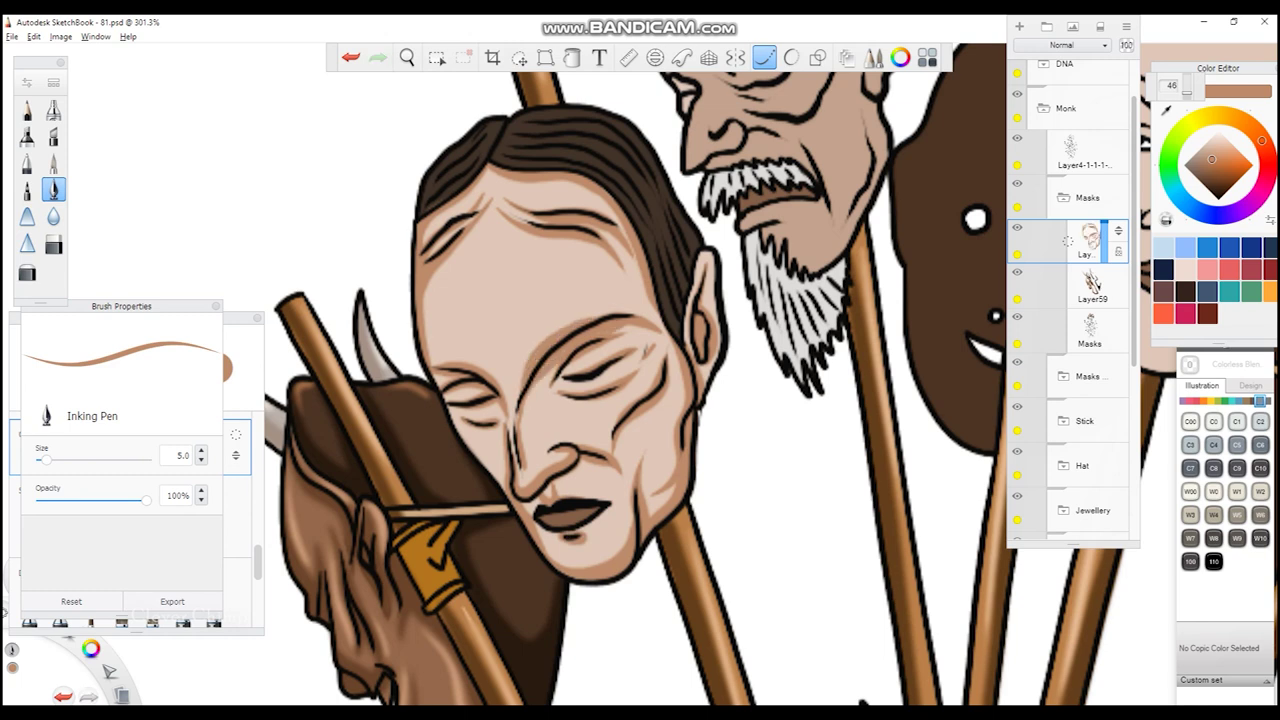
- Deepen the shadows along the pale mask's hairline and the outer edges of its hair in a darker brown
drag(1211, 160, 1215, 190)
drag(600, 158, 500, 205)
drag(668, 272, 676, 330)
key(ctrl+z)
drag(692, 226, 684, 300)
drag(422, 210, 508, 117)
- Paint pale, near-white highlights across the pale mask's forehead and brow
drag(1215, 190, 1222, 136)
drag(520, 312, 580, 380)
drag(588, 310, 620, 308)
drag(460, 358, 508, 392)
mouse_move(434, 282)
mouse_down()
mouse_move(432, 324)
mouse_move(480, 222)
mouse_up()
drag(516, 262, 608, 236)
drag(526, 214, 598, 202)
drag(438, 222, 474, 194)
- Continue the pale highlights on the pale mask's cheek, nose, eyelid and chin
drag(604, 364, 658, 436)
drag(522, 442, 550, 484)
drag(598, 372, 620, 404)
drag(672, 370, 672, 478)
mouse_move(590, 500)
mouse_down()
mouse_move(620, 566)
mouse_move(578, 542)
mouse_up()
mouse_move(560, 524)
mouse_down()
mouse_move(606, 508)
mouse_move(588, 516)
mouse_up()
key(ctrl+z)
mouse_move(545, 416)
mouse_down()
mouse_move(546, 440)
mouse_move(500, 478)
mouse_up()
- Add a stroke along the pale mask's hair in a colour sampled from the artwork, and switch to Blur
drag(629, 161, 629, 386)
alt+click(760, 270)
alt+click(780, 140)
mouse_move(594, 342)
mouse_down()
mouse_move(630, 366)
mouse_move(650, 470)
mouse_up()
scroll(557, 271, down, 5)
click(53, 216)
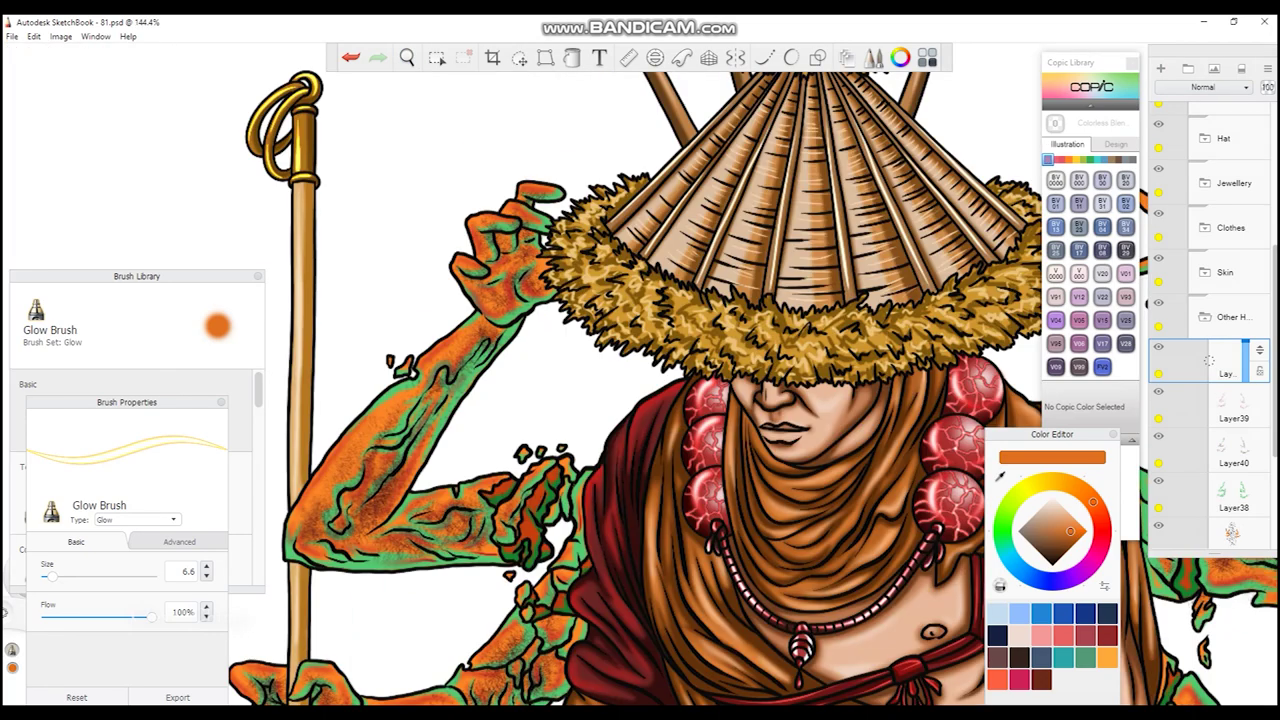
- Paint glowing yellow cracks on the raised hand and inner forearm near the walking stick with the Glow Brush at size 3.6 in dark orange-brown
click(1066, 545)
mouse_move(543, 449)
mouse_down()
mouse_move(560, 460)
mouse_move(556, 348)
mouse_up()
key(bracketleft)
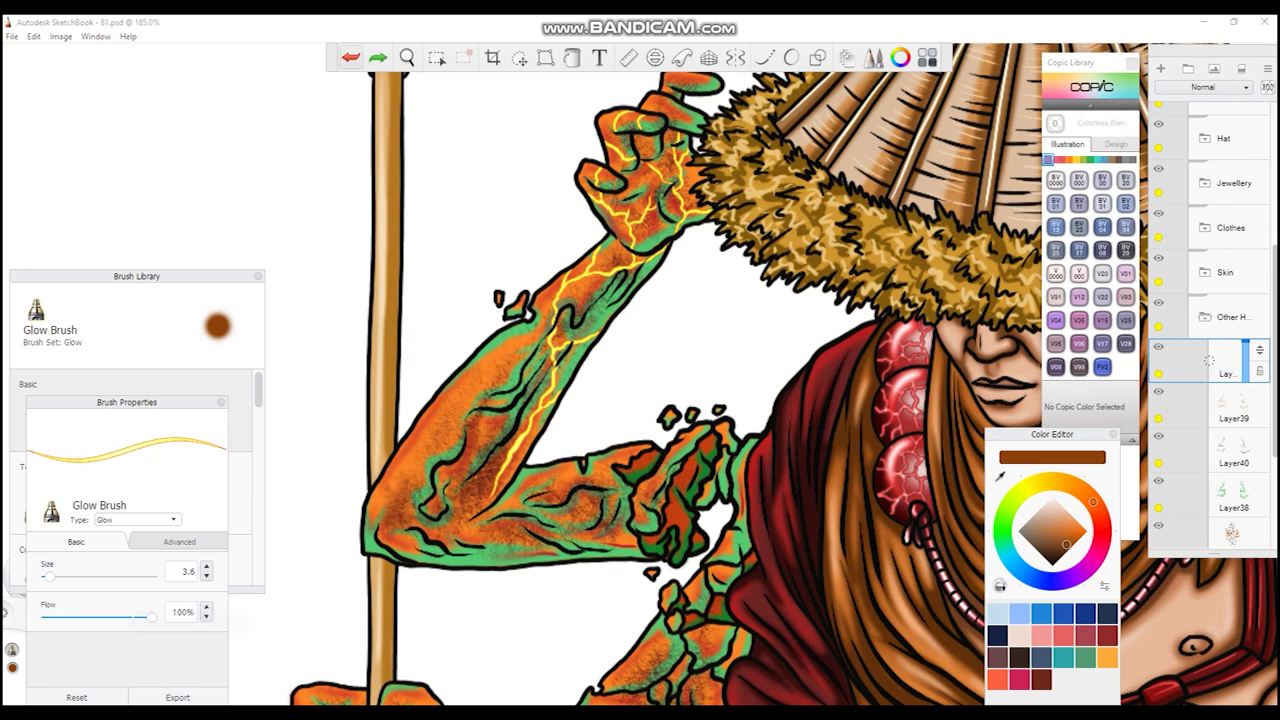
- Extend the glowing cracks over the outer forearm, elbow and upper arm of the raised arm near the walking stick
key(ctrl+z)
drag(575, 403, 600, 243)
drag(502, 358, 458, 398)
drag(428, 334, 460, 360)
mouse_move(474, 290)
mouse_down()
mouse_move(464, 360)
mouse_move(413, 471)
mouse_up()
drag(436, 484, 437, 499)
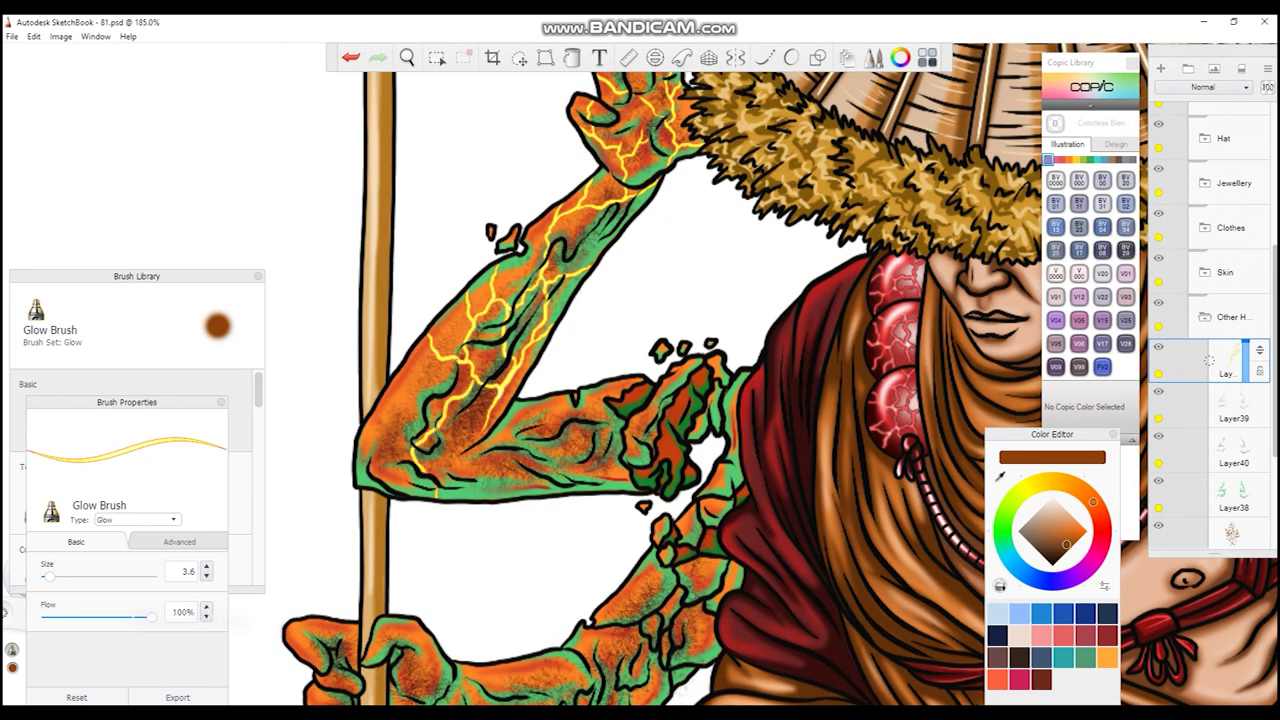
drag(414, 366, 368, 464)
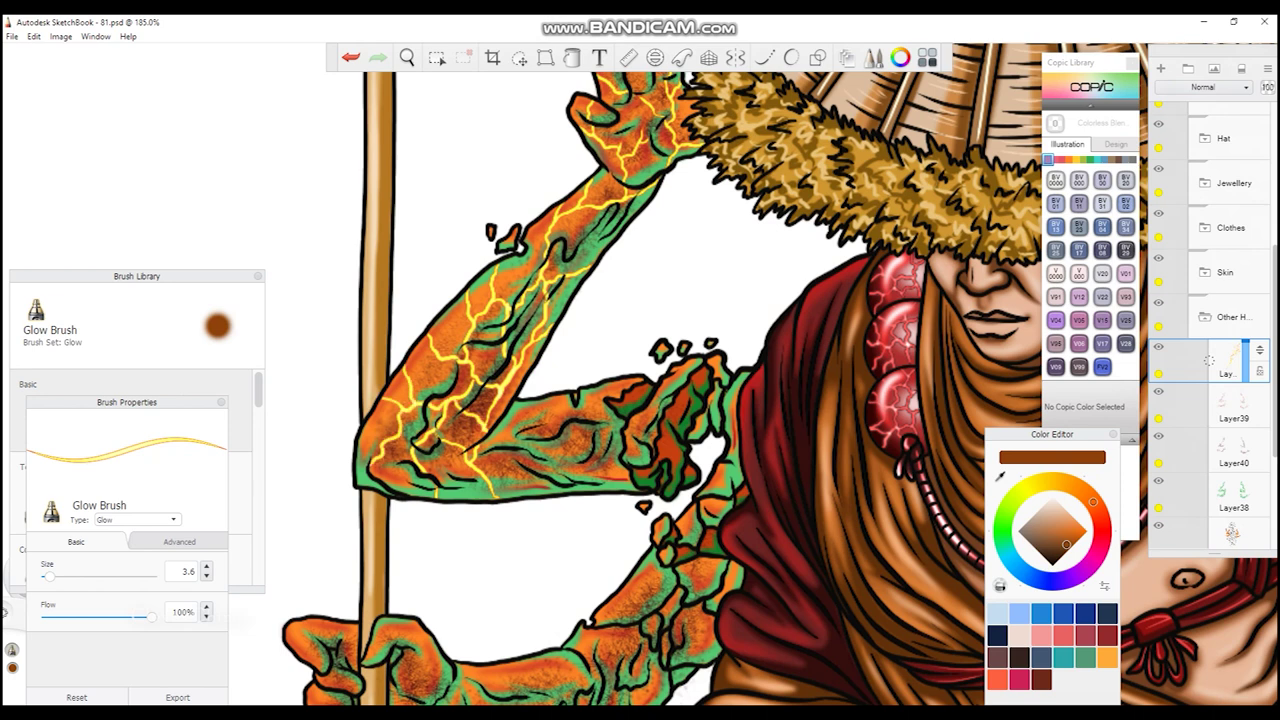
drag(492, 484, 552, 398)
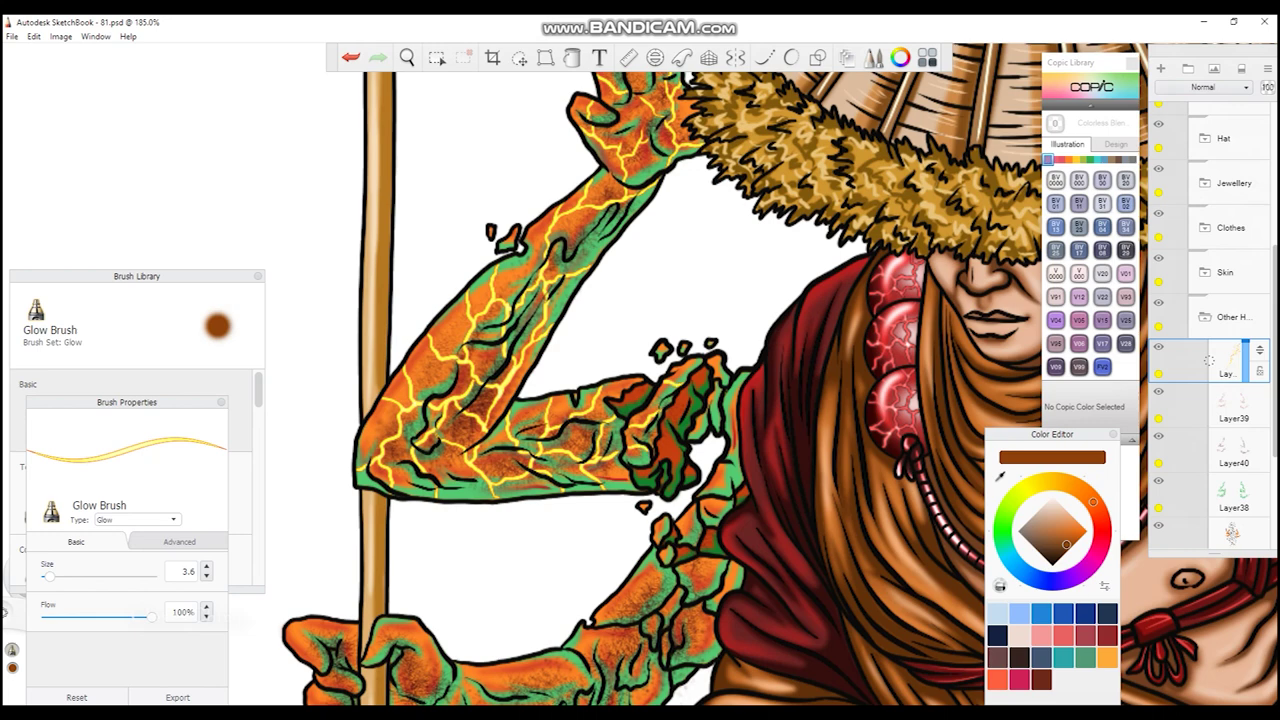
- Paint glowing yellow cracks along the arm gripping the walking stick, from the hand to the broken shoulder pieces
drag(643, 380, 648, 212)
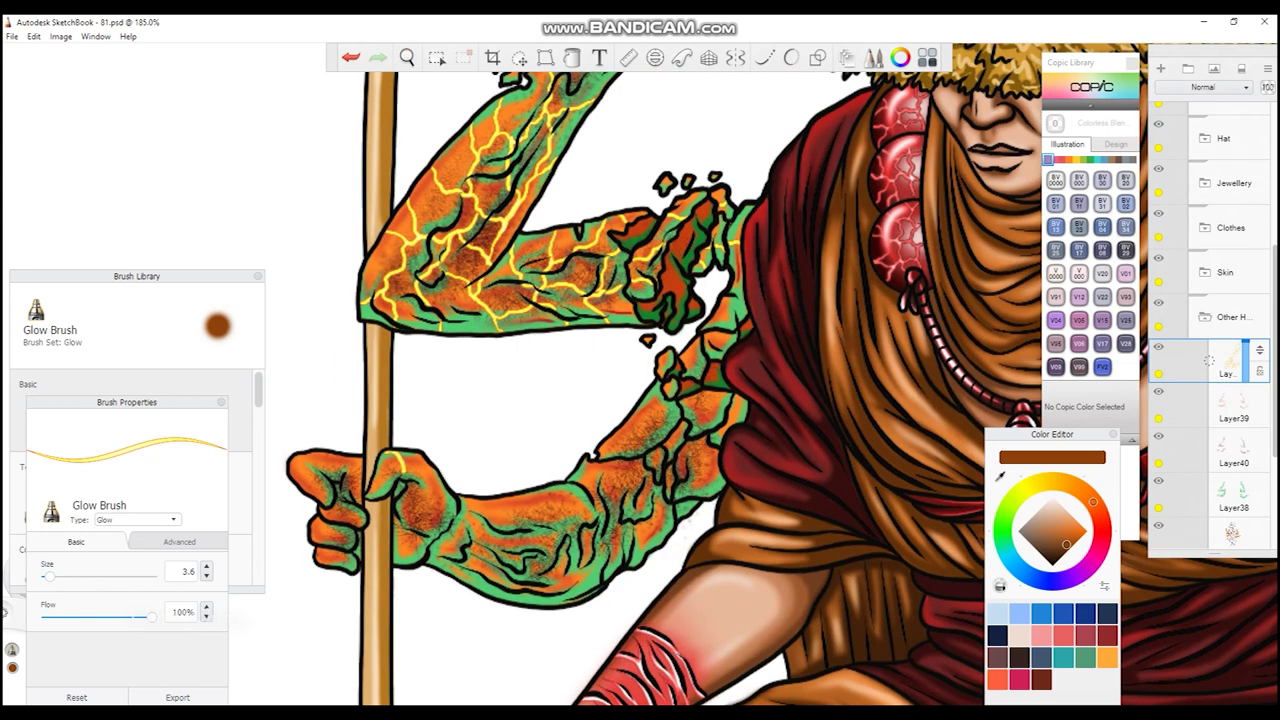
drag(402, 528, 430, 480)
mouse_move(455, 572)
mouse_down()
mouse_move(520, 498)
mouse_move(565, 600)
mouse_up()
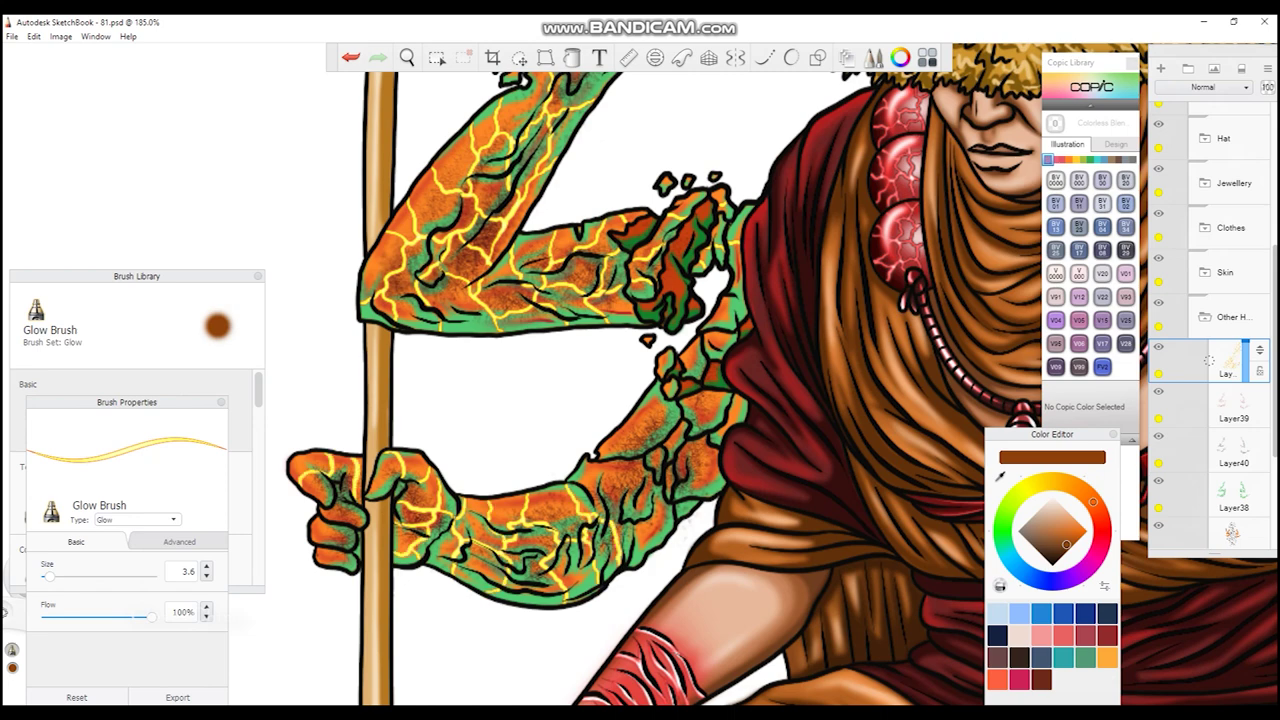
drag(690, 395, 540, 350)
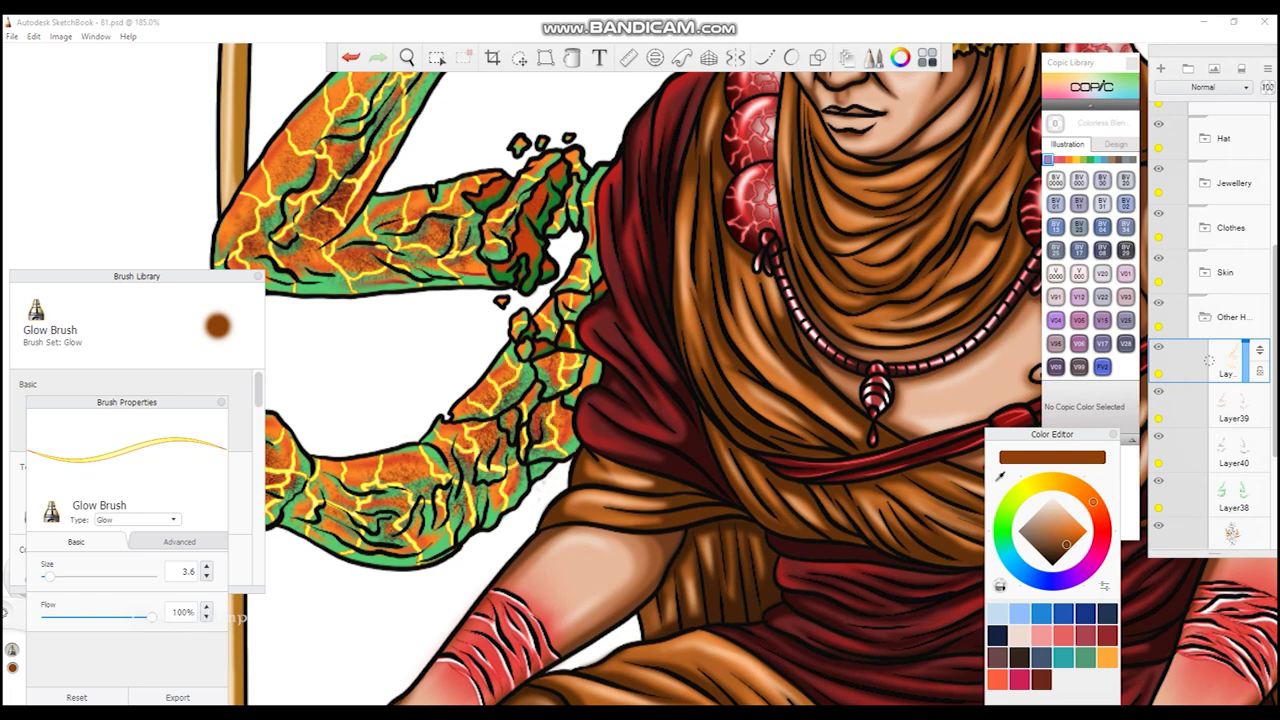
- Paint glowing yellow cracks on the open-palmed arm beneath the DNA strand, from the upper arm to the fingers
scroll(643, 277, down, 5)
scroll(750, 235, up, 5)
mouse_move(442, 380)
mouse_down()
mouse_move(458, 480)
mouse_move(546, 440)
mouse_up()
mouse_move(494, 372)
mouse_down()
mouse_move(424, 436)
mouse_move(434, 484)
mouse_up()
mouse_move(524, 460)
mouse_down()
mouse_move(514, 524)
mouse_move(506, 512)
mouse_move(648, 542)
mouse_up()
drag(636, 452, 610, 532)
mouse_move(618, 450)
mouse_down()
mouse_move(570, 484)
mouse_move(622, 484)
mouse_up()
drag(574, 500, 566, 530)
drag(574, 440, 538, 498)
drag(634, 498, 680, 460)
drag(676, 474, 740, 468)
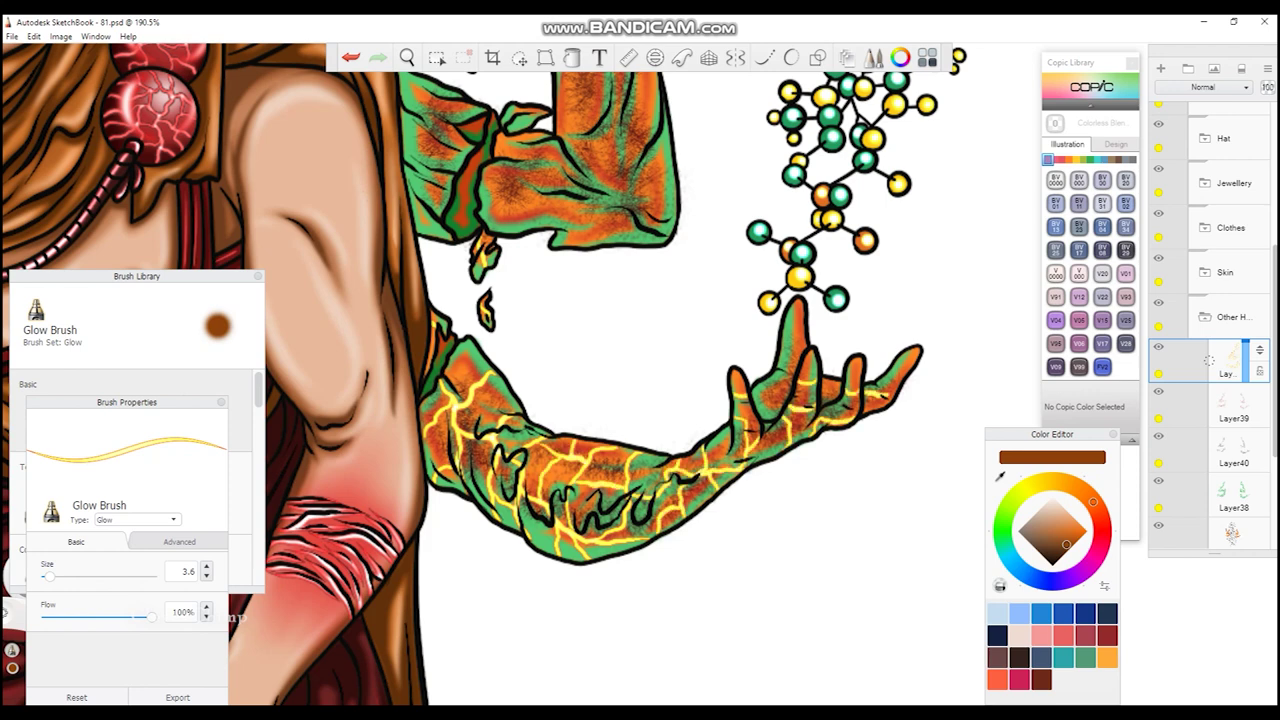
- Paint glowing yellow cracks on the broken upper arm of the raised arm on the DNA strand's side
scroll(500, 380, up, 5)
drag(478, 534, 466, 616)
mouse_move(480, 486)
mouse_down()
mouse_move(500, 534)
mouse_move(486, 544)
mouse_up()
drag(472, 568, 488, 556)
mouse_move(558, 518)
mouse_down()
mouse_move(542, 612)
mouse_move(552, 564)
mouse_up()
mouse_move(586, 526)
mouse_down()
mouse_move(612, 586)
mouse_move(648, 622)
mouse_up()
mouse_move(548, 580)
mouse_down()
mouse_move(622, 600)
mouse_move(618, 540)
mouse_move(716, 558)
mouse_up()
drag(610, 542, 706, 506)
drag(618, 492, 700, 470)
- Add branching glow cracks around the elbow and lower forearm of the raised arm on the DNA strand's side
drag(626, 450, 596, 376)
drag(624, 484, 640, 410)
mouse_move(640, 404)
mouse_down()
mouse_move(650, 336)
mouse_move(664, 482)
mouse_up()
drag(682, 412, 634, 538)
drag(690, 484, 682, 526)
drag(616, 482, 604, 520)
drag(680, 534, 674, 558)
drag(694, 556, 706, 612)
- Continue the glowing cracks up the forearm and wrist into the hand and index finger of the raised arm on the DNA strand's side
mouse_move(640, 350)
mouse_down()
mouse_move(598, 316)
mouse_move(612, 268)
mouse_up()
drag(596, 290, 598, 216)
drag(610, 326, 592, 270)
mouse_move(590, 268)
mouse_down()
mouse_move(530, 230)
mouse_move(556, 150)
mouse_up()
key(space)
drag(535, 120, 550, 335)
drag(557, 287, 568, 340)
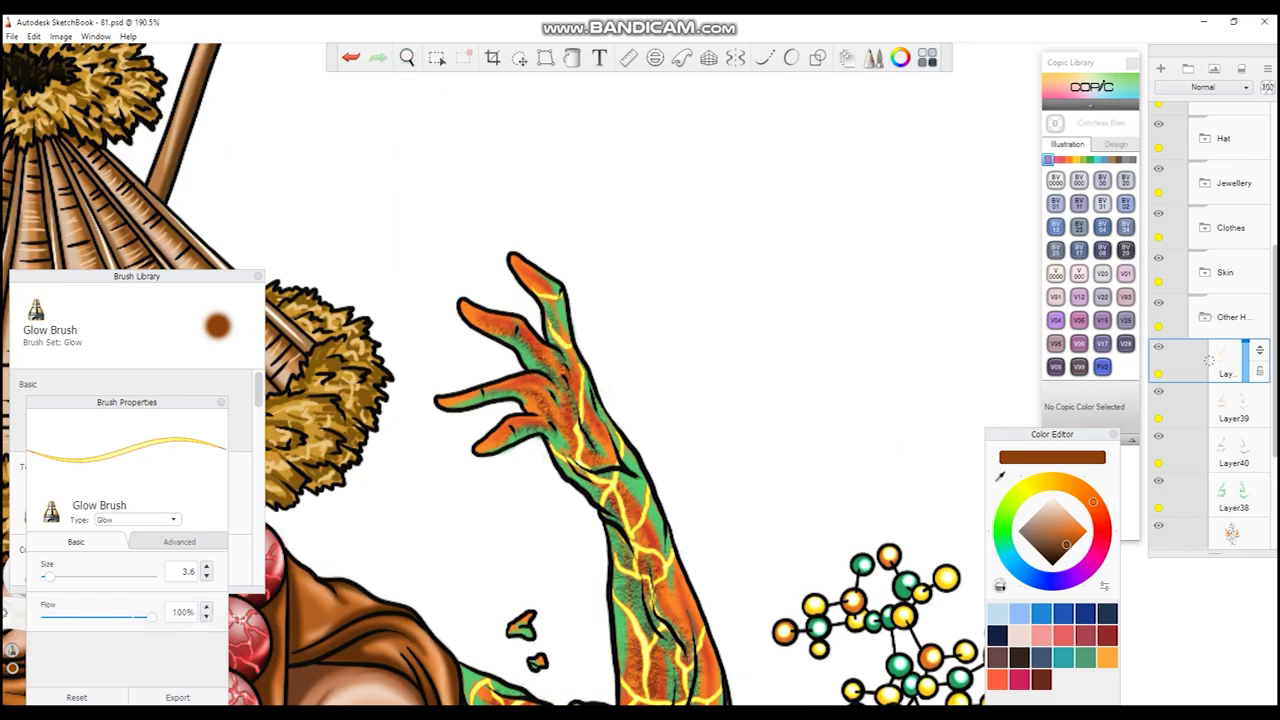
key(space)
drag(566, 214, 657, 371)
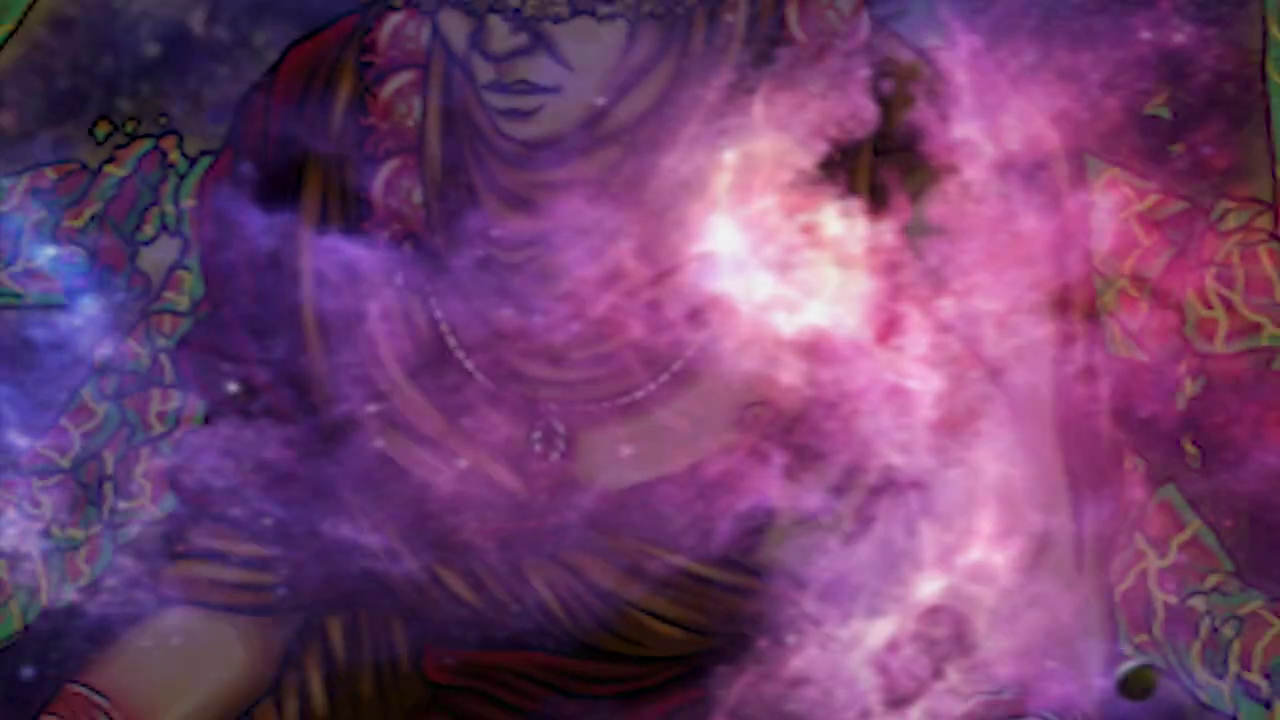